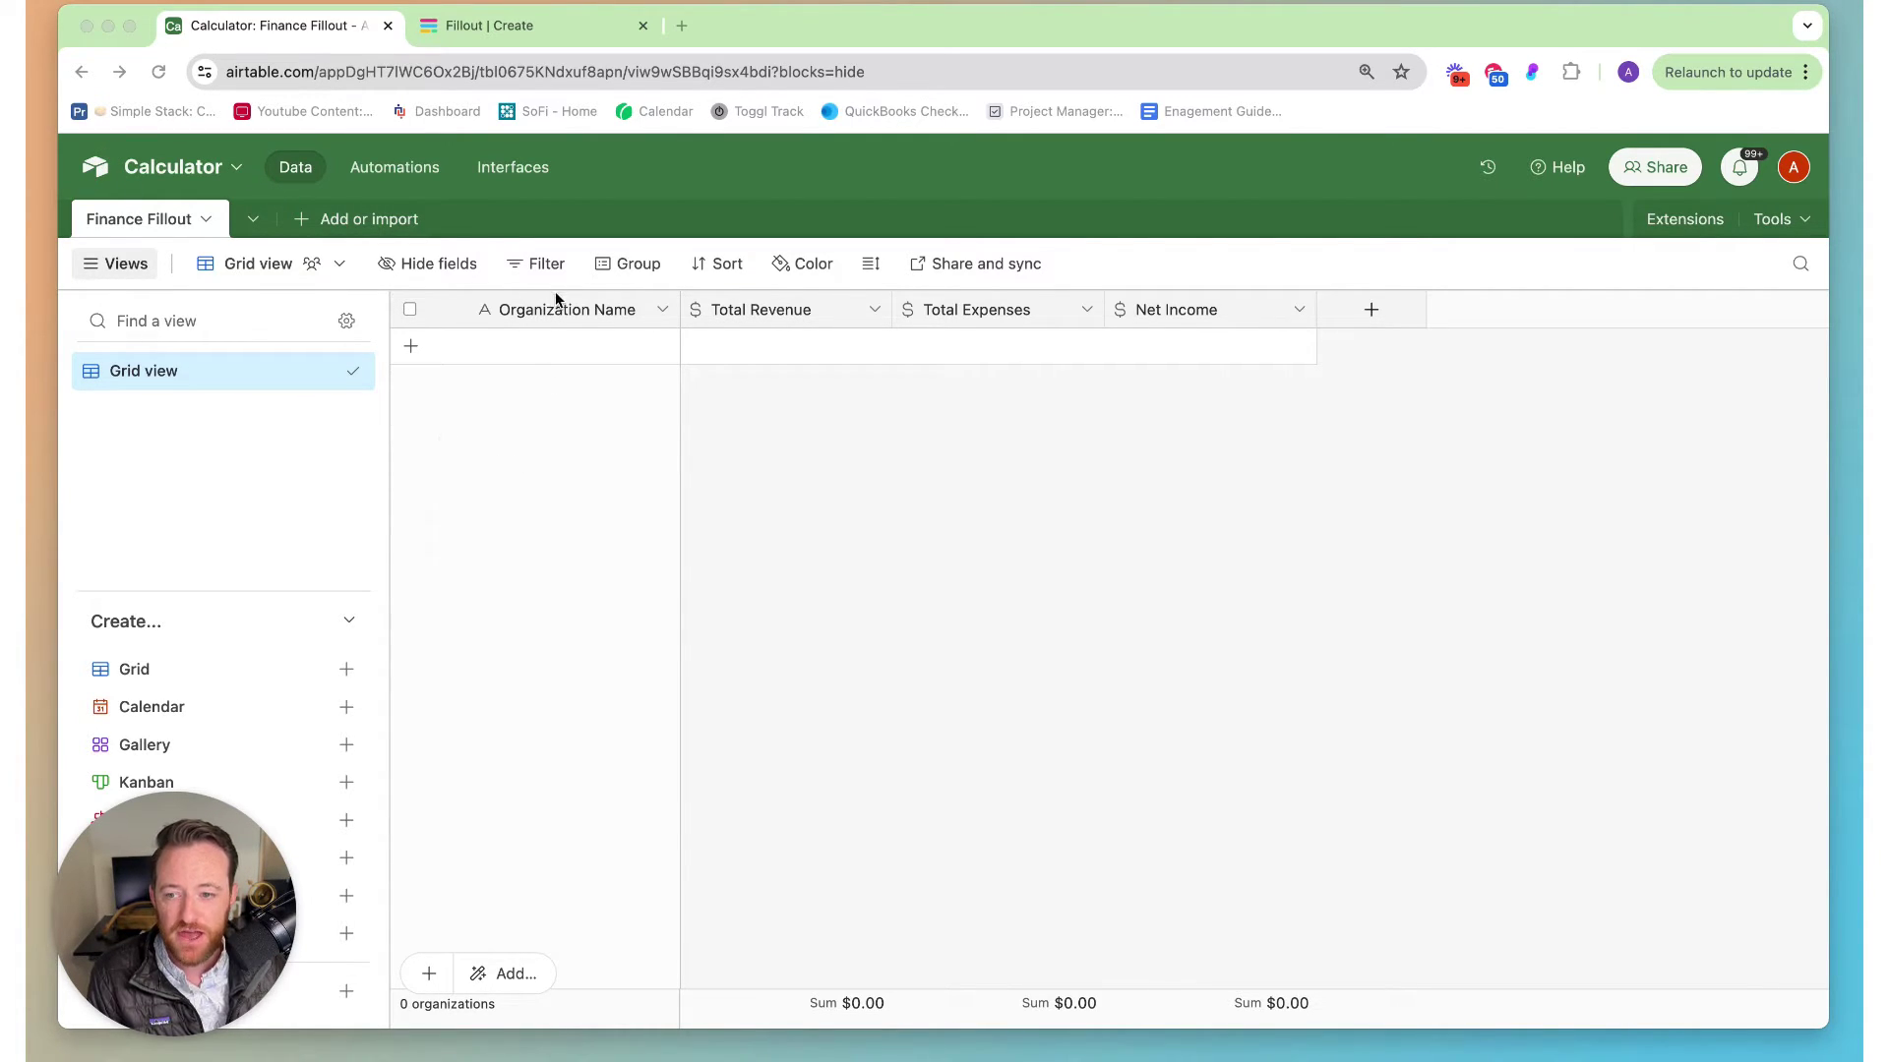
Step: Switch to Fillout and create a blank form with the Plain theme
left_click(597, 346)
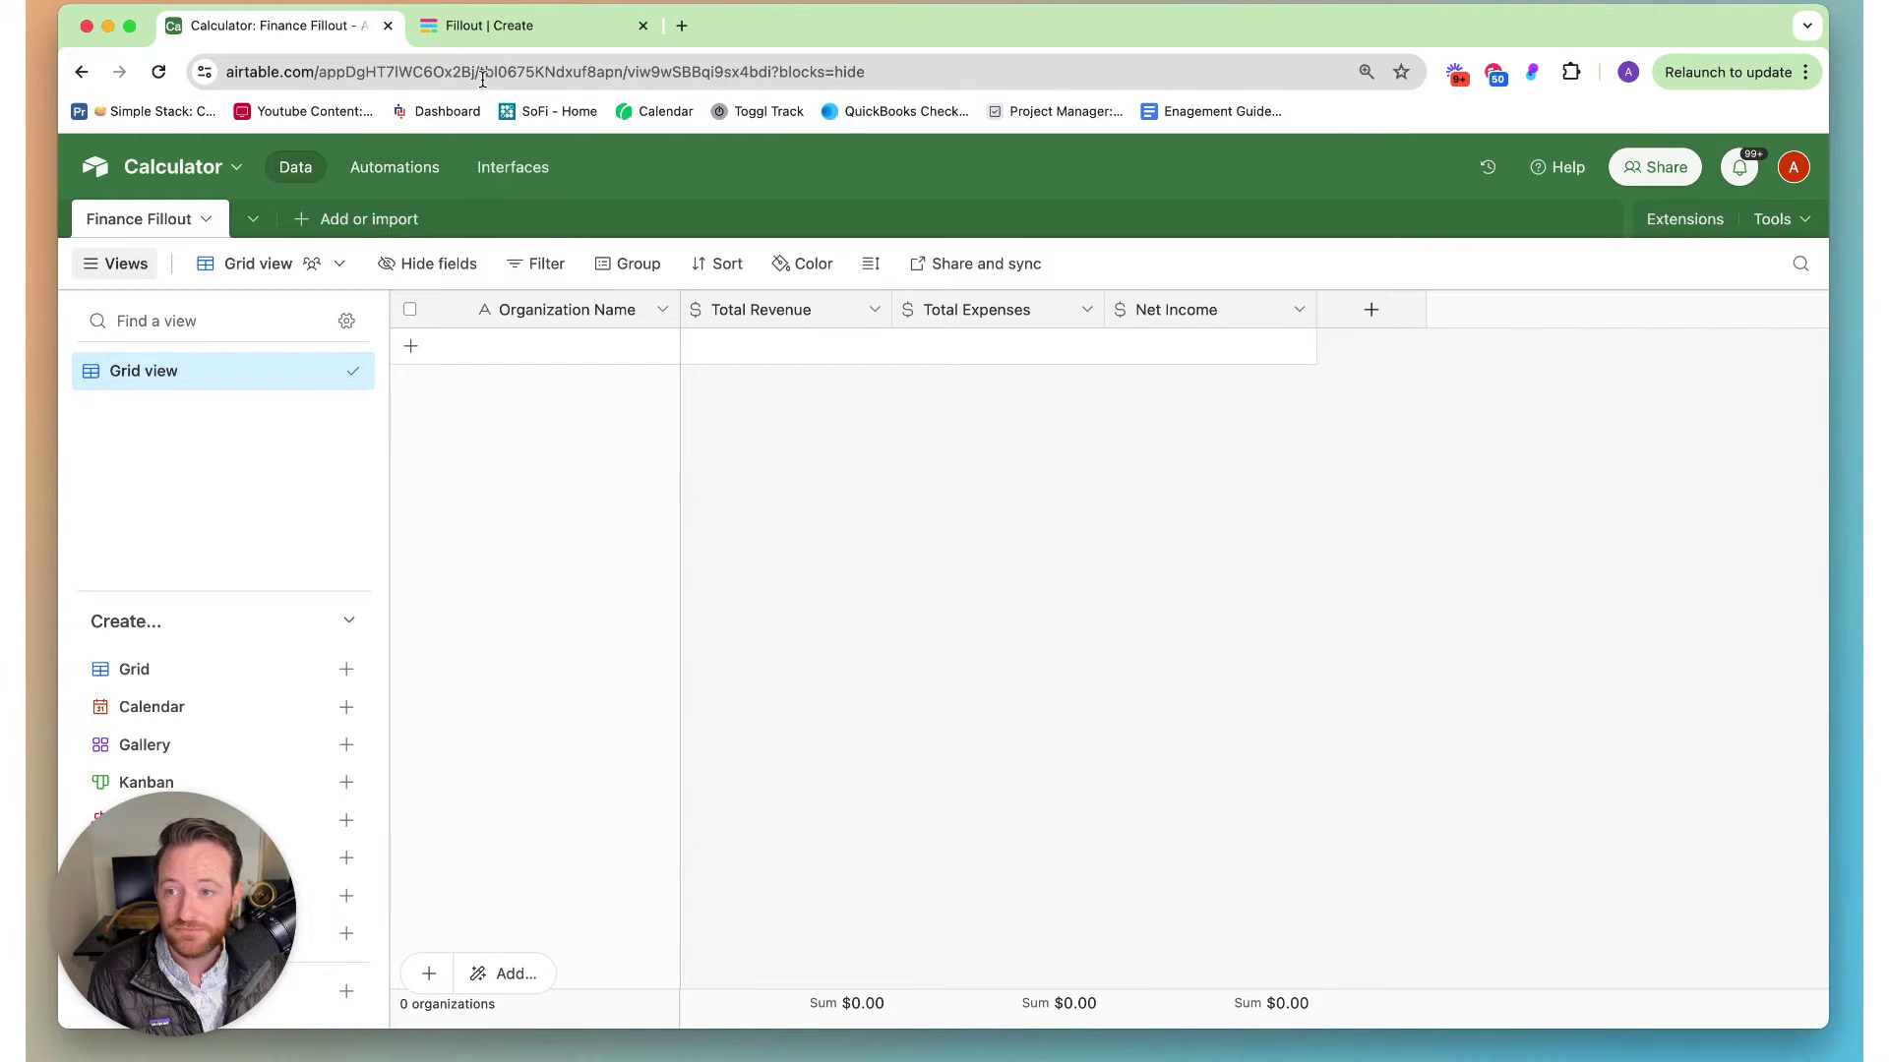
left_click(504, 33)
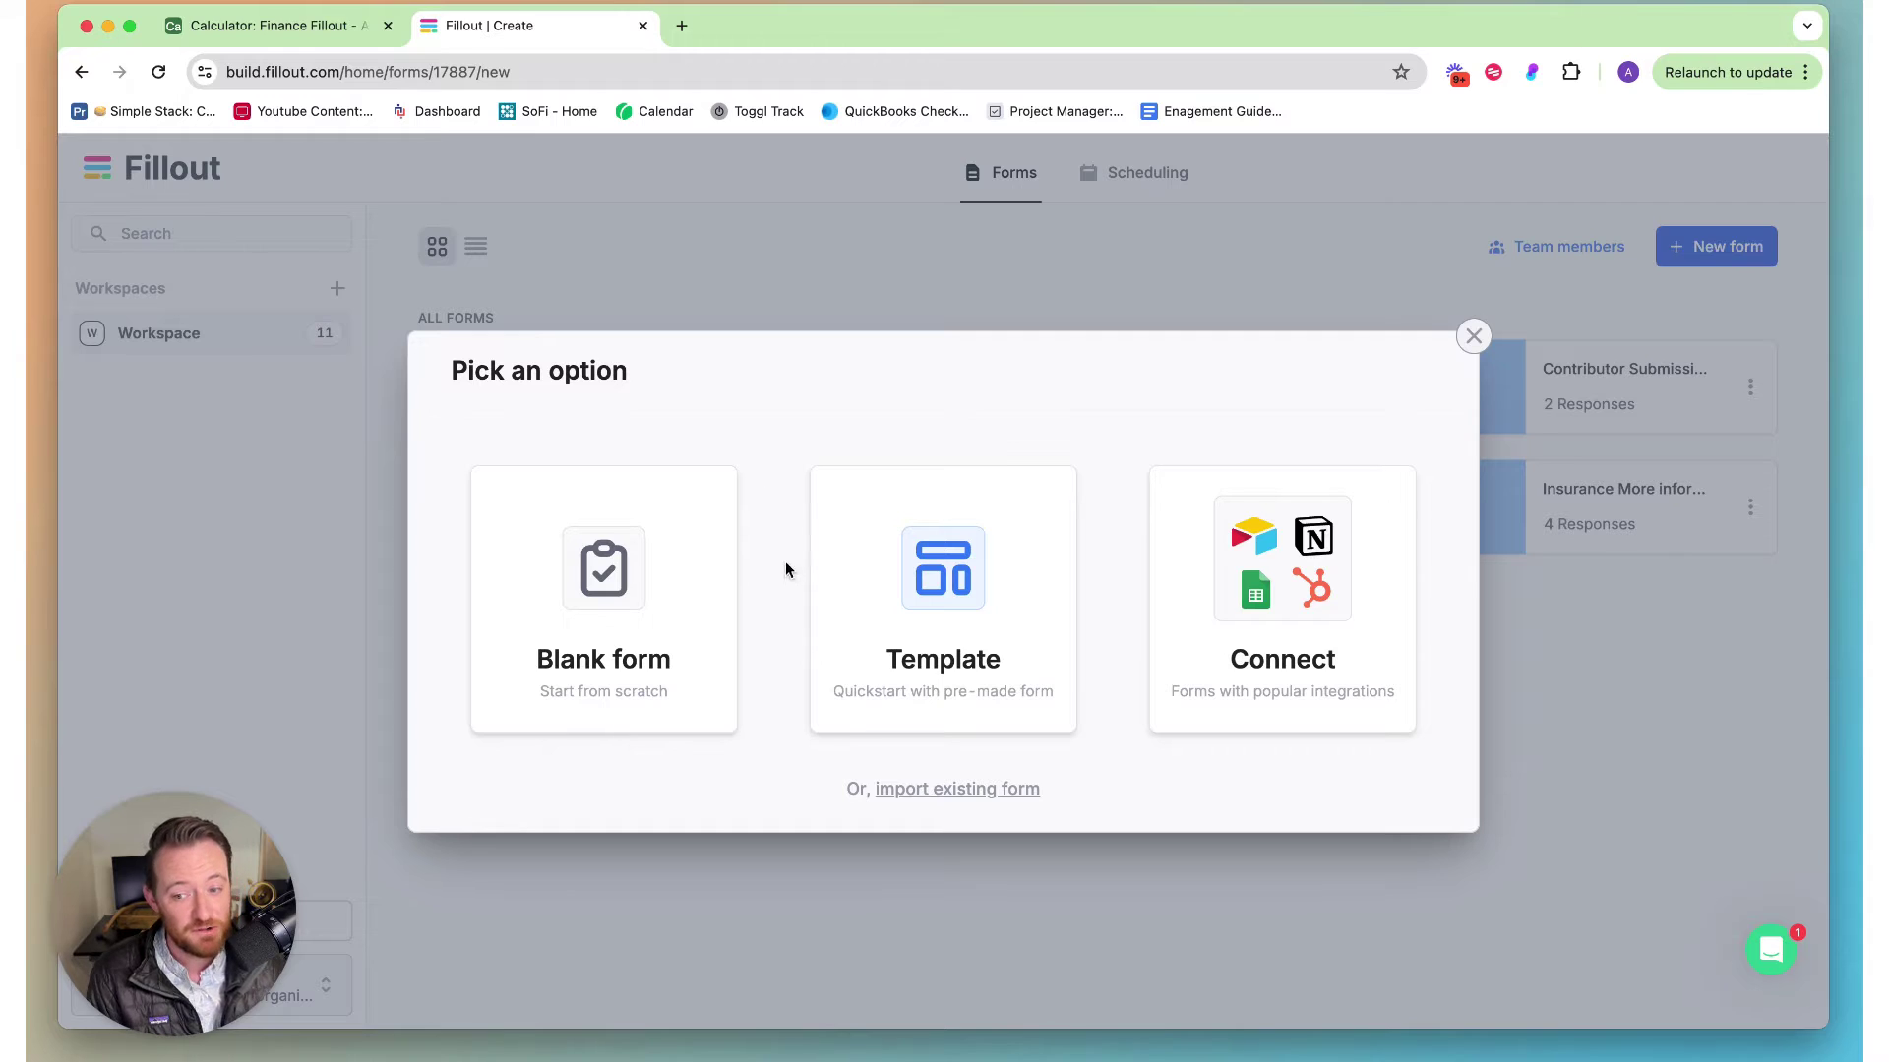
left_click(651, 569)
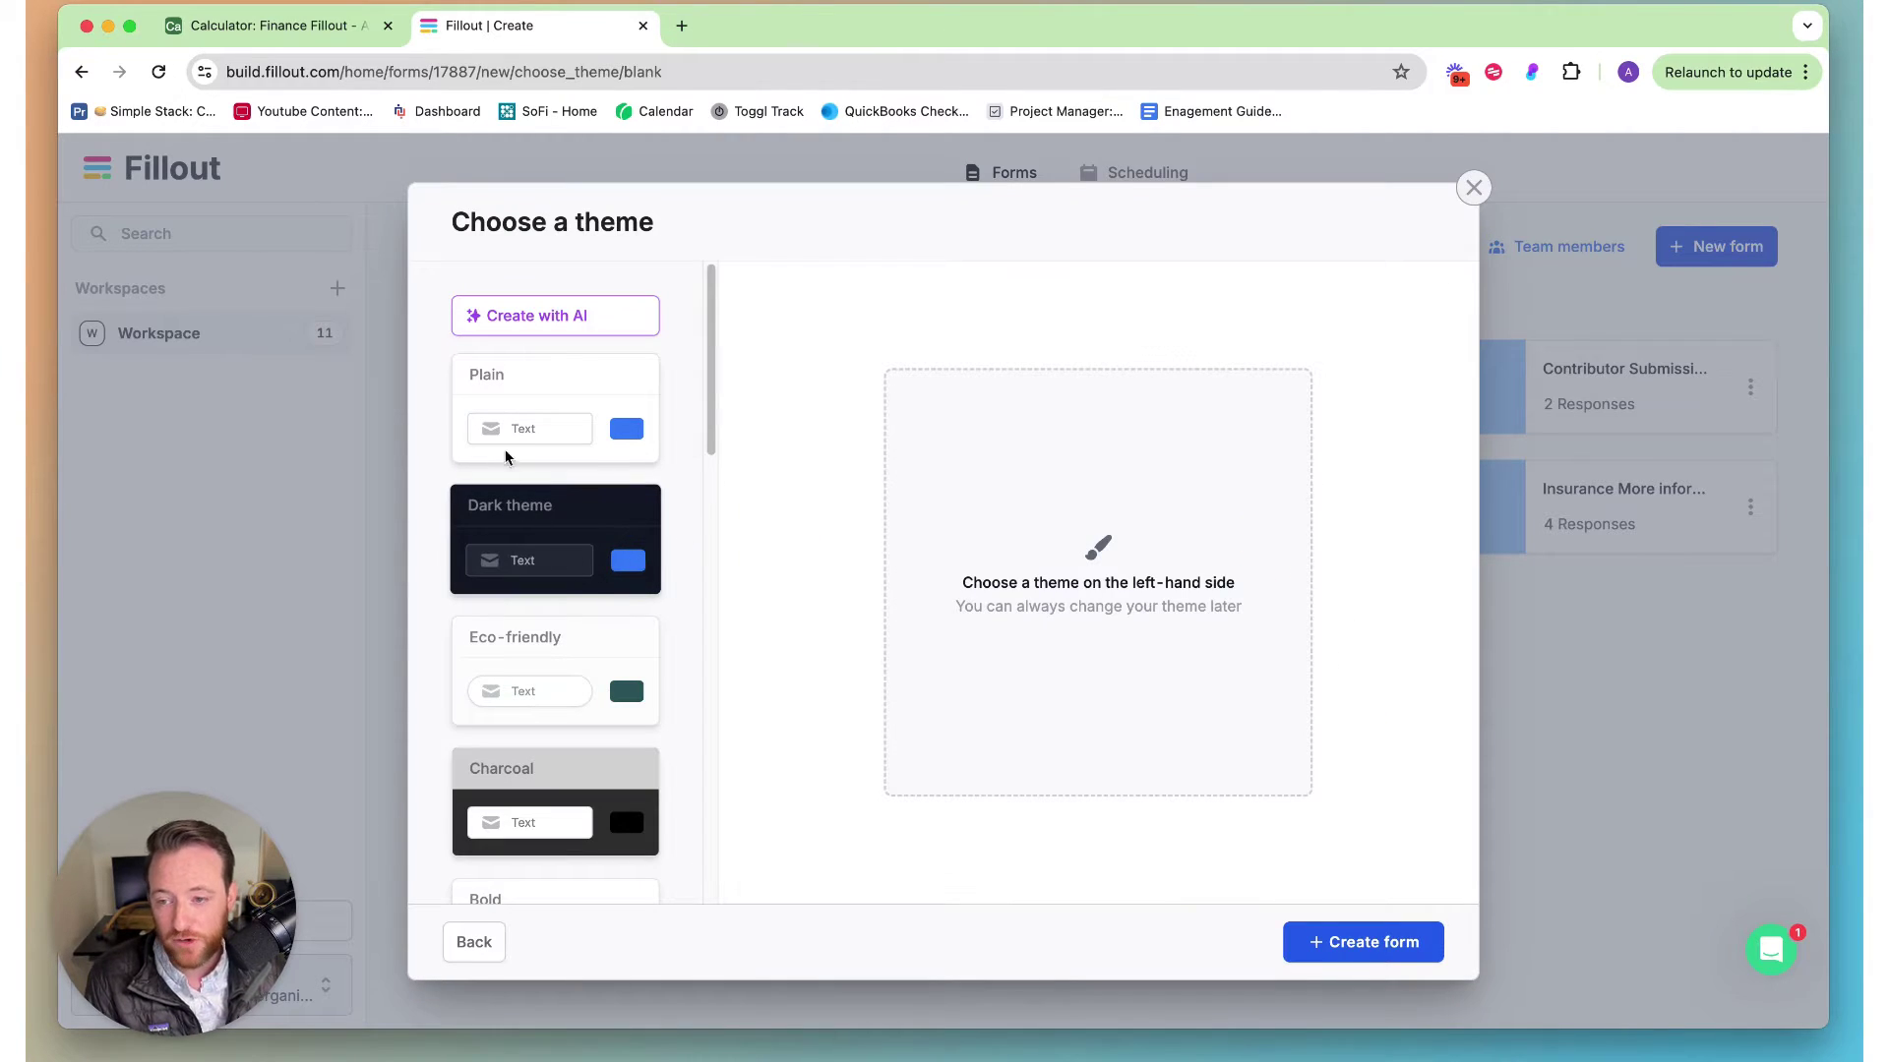
left_click(548, 391)
left_click(1390, 954)
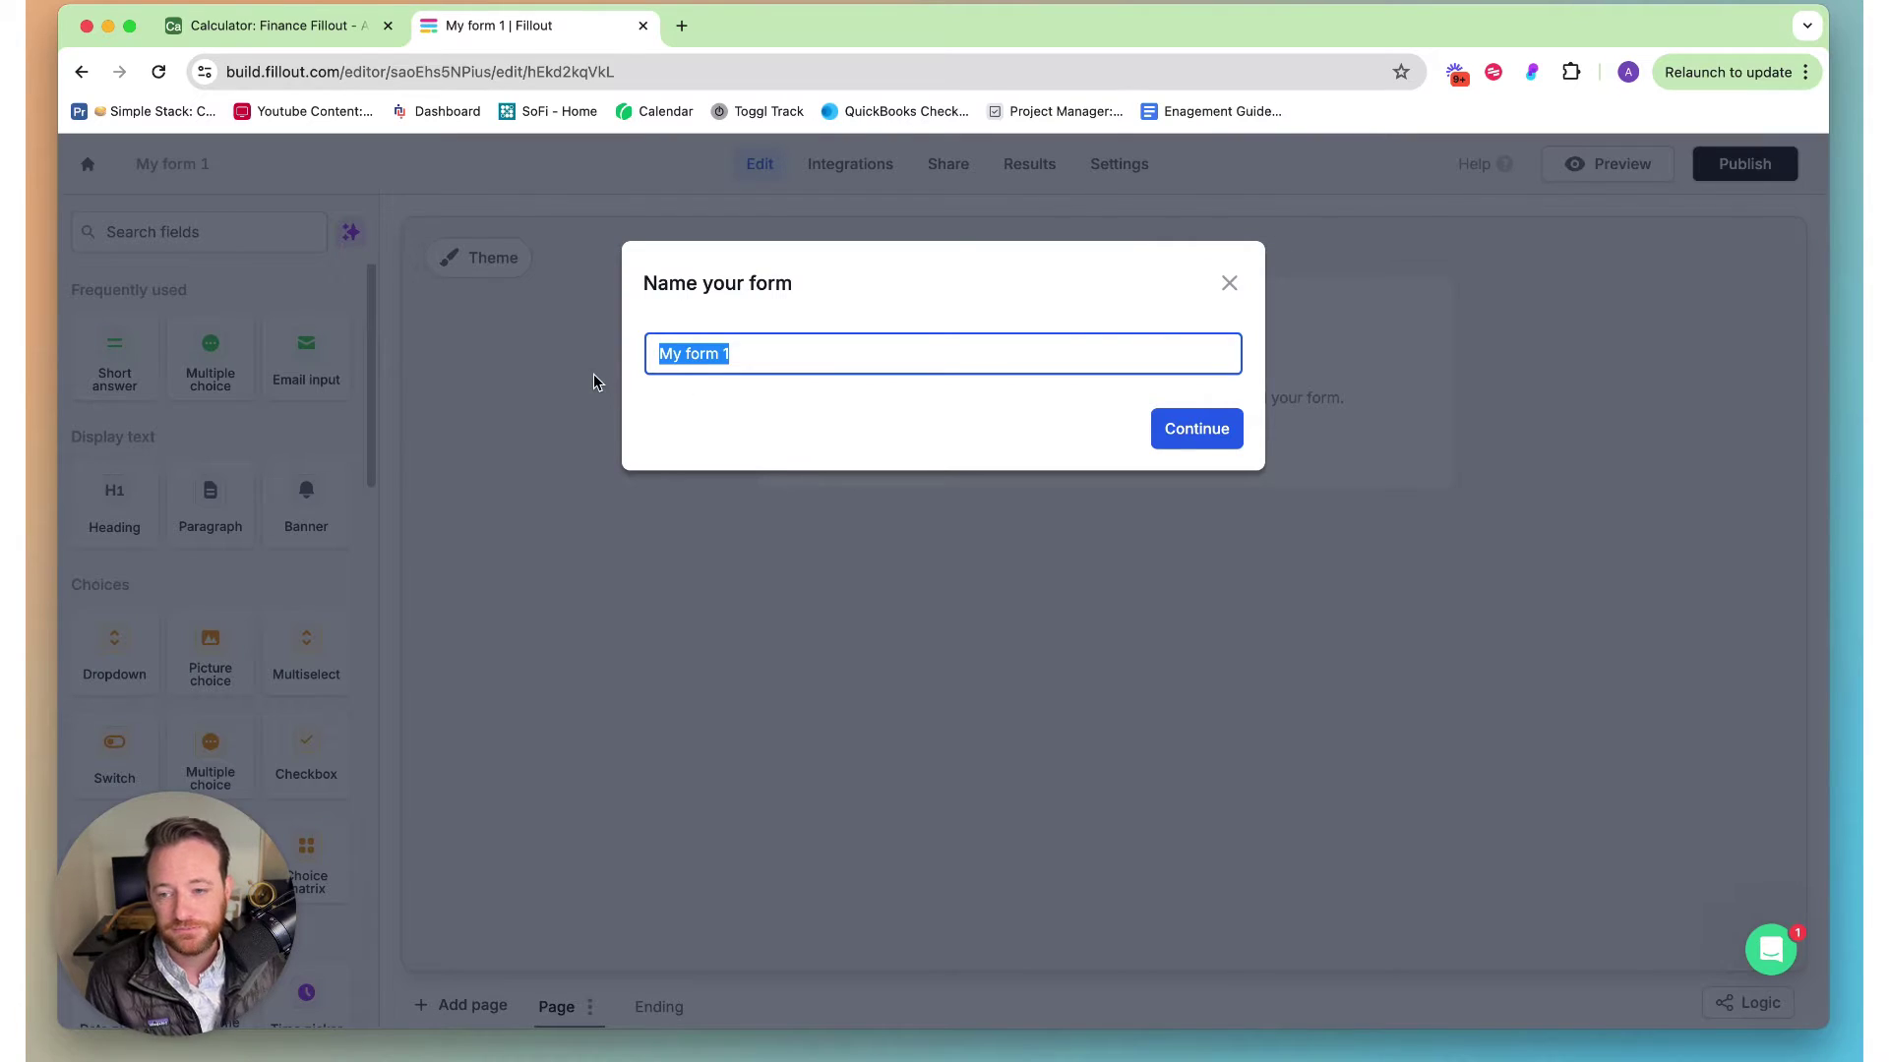
Step: Name the new form "Finance form"
type("Finc")
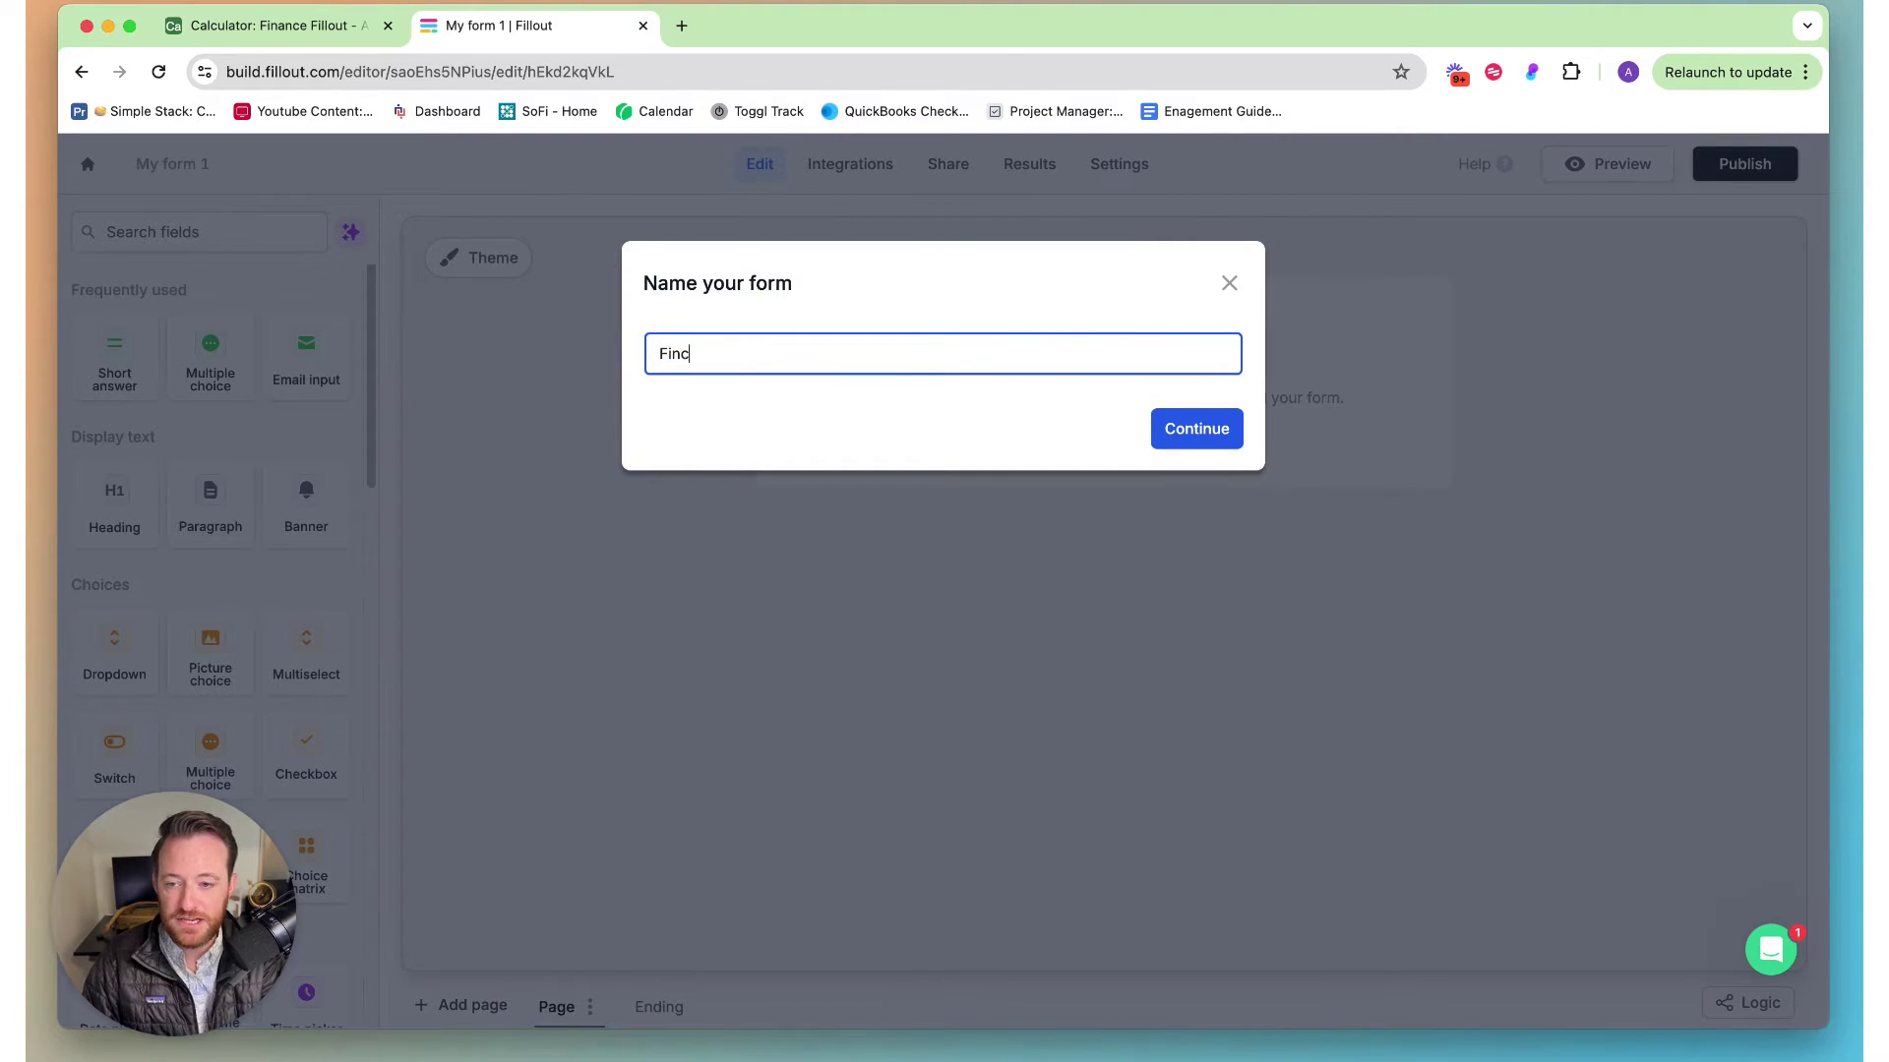
key("BackSpace")
type("ance ")
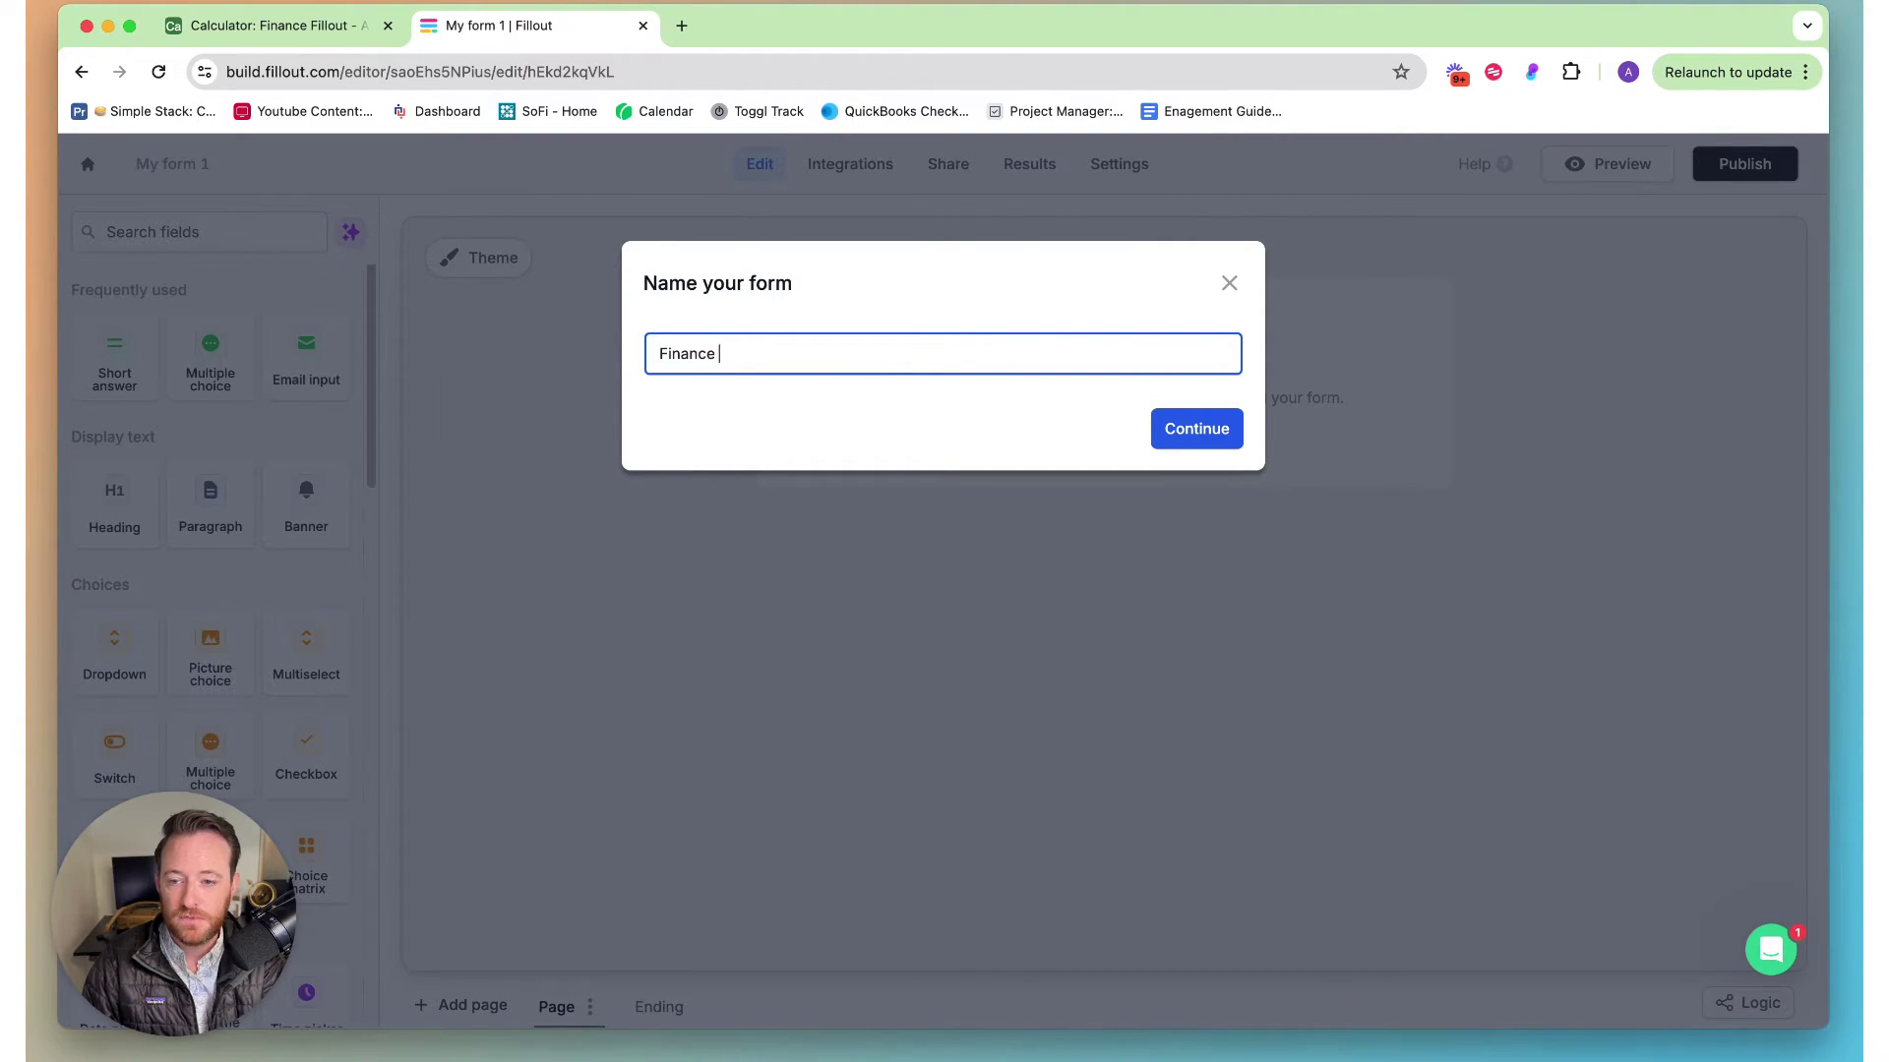
type("form")
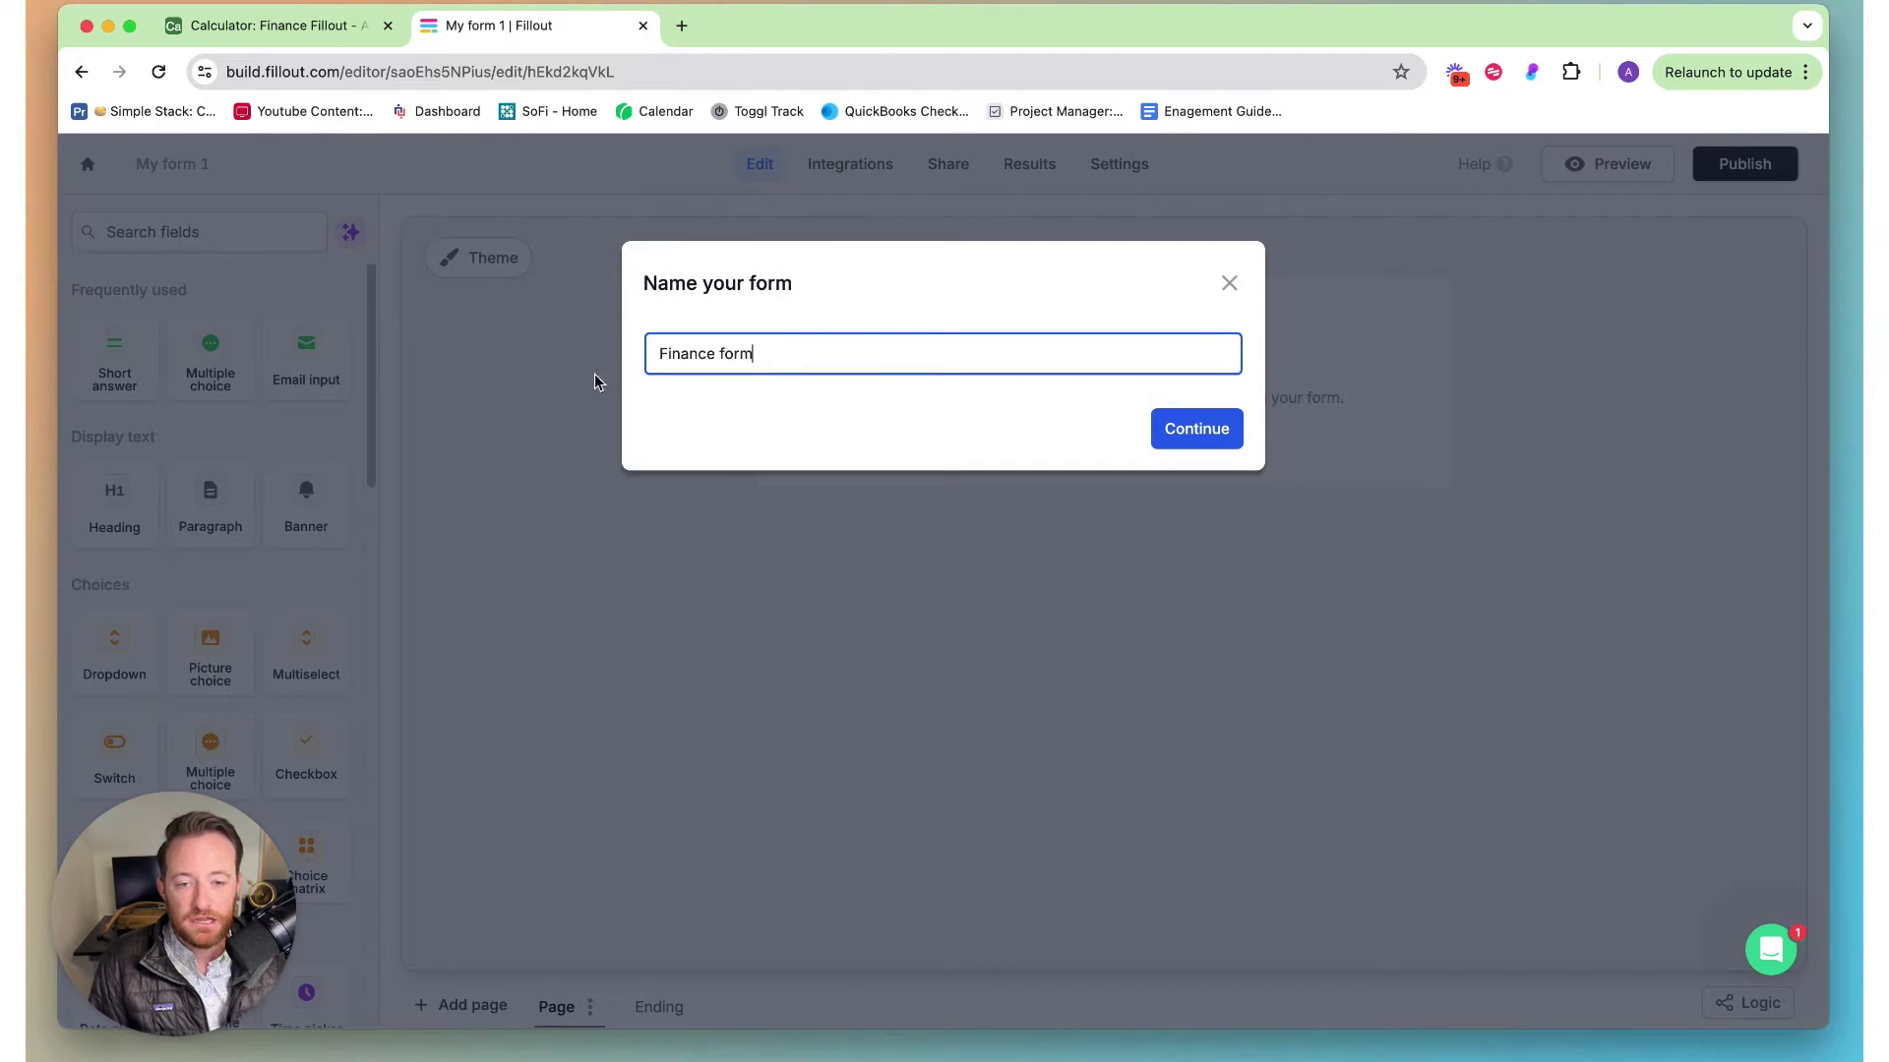
left_click(1190, 430)
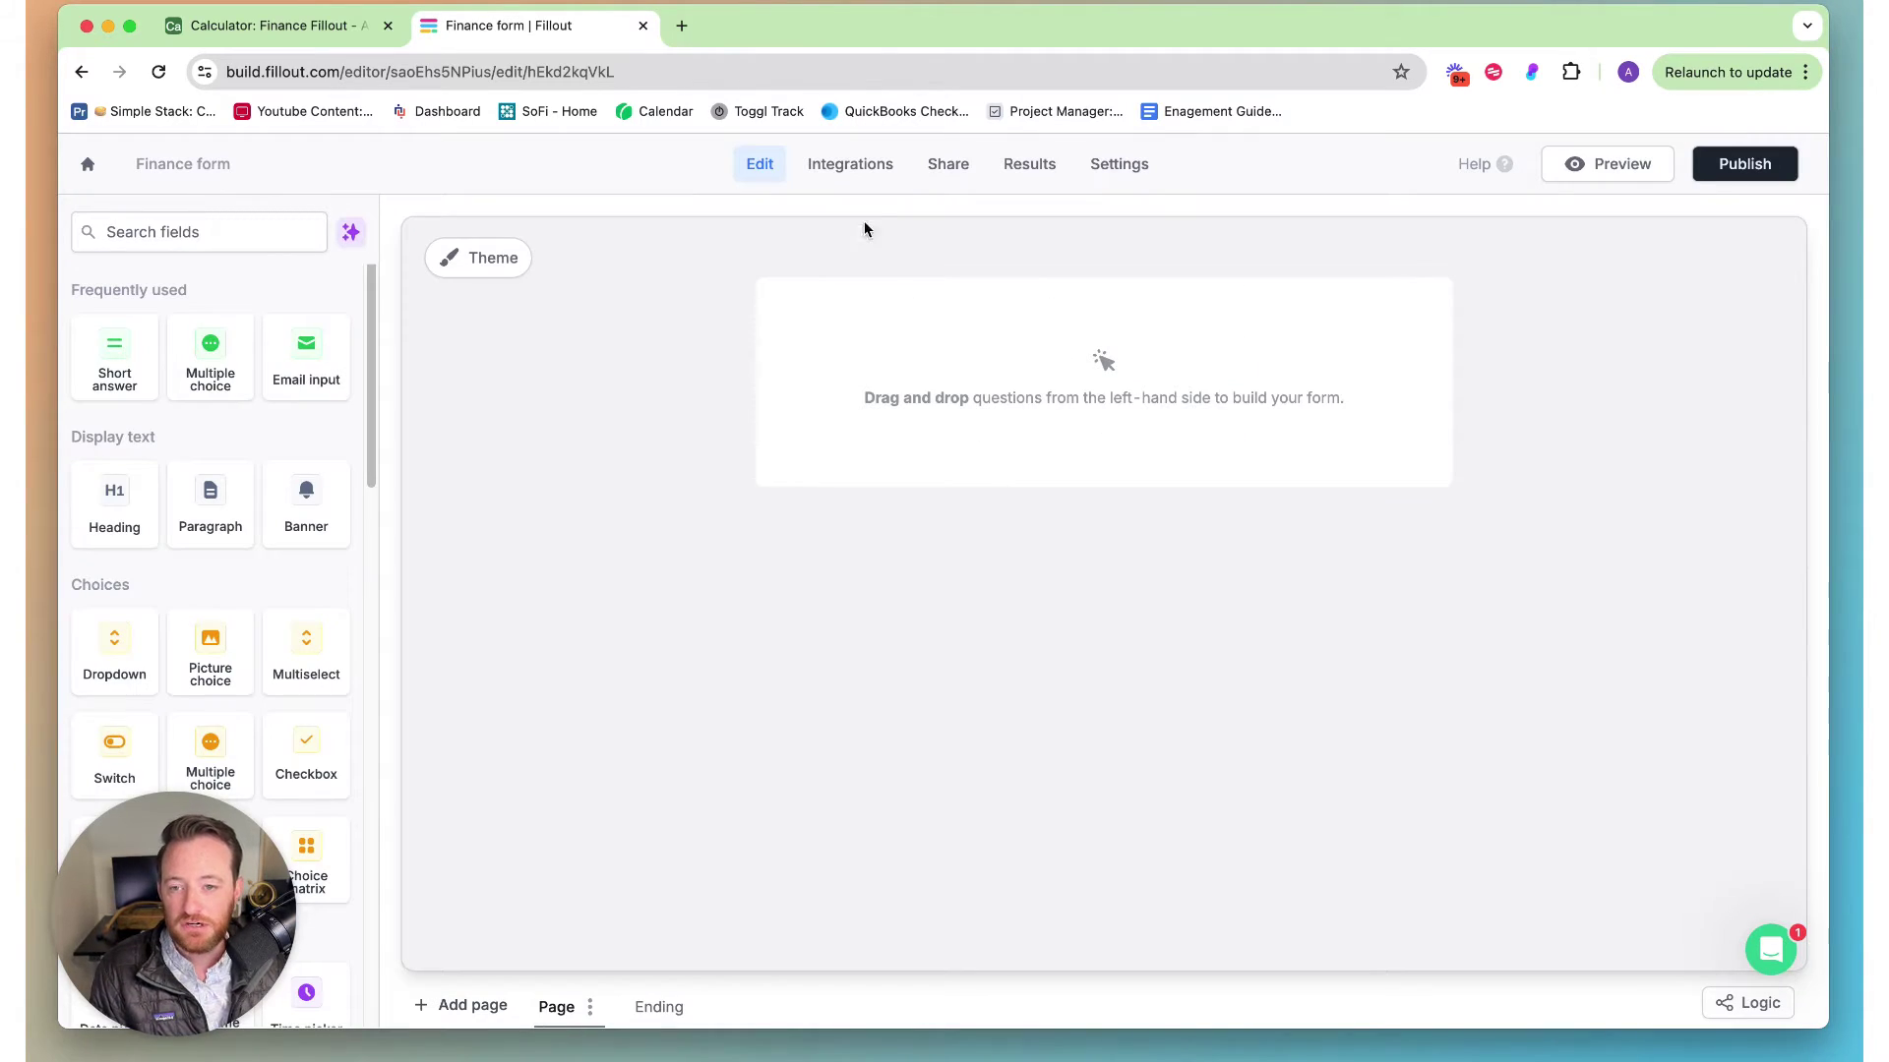
Step: Start an Airtable integration for the form using the existing "First Airtable connection" account
left_click(835, 165)
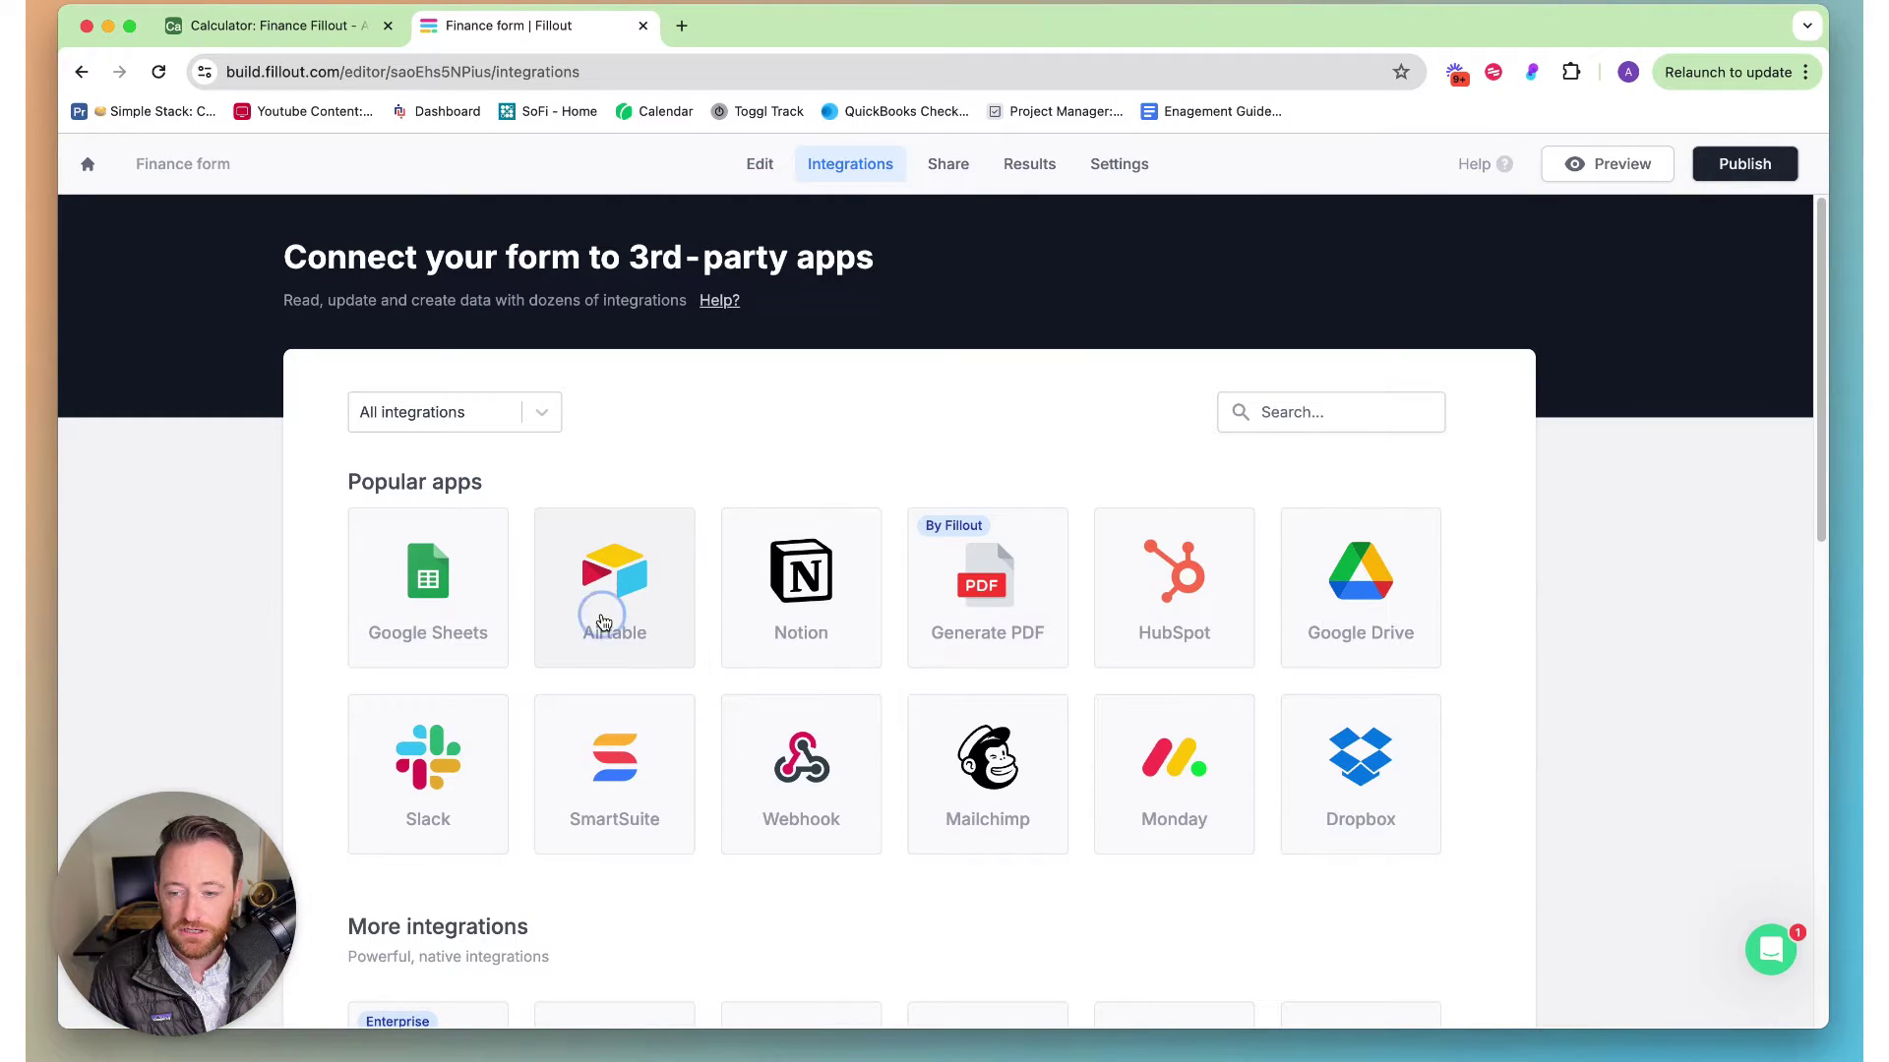
left_click(604, 610)
left_click(692, 633)
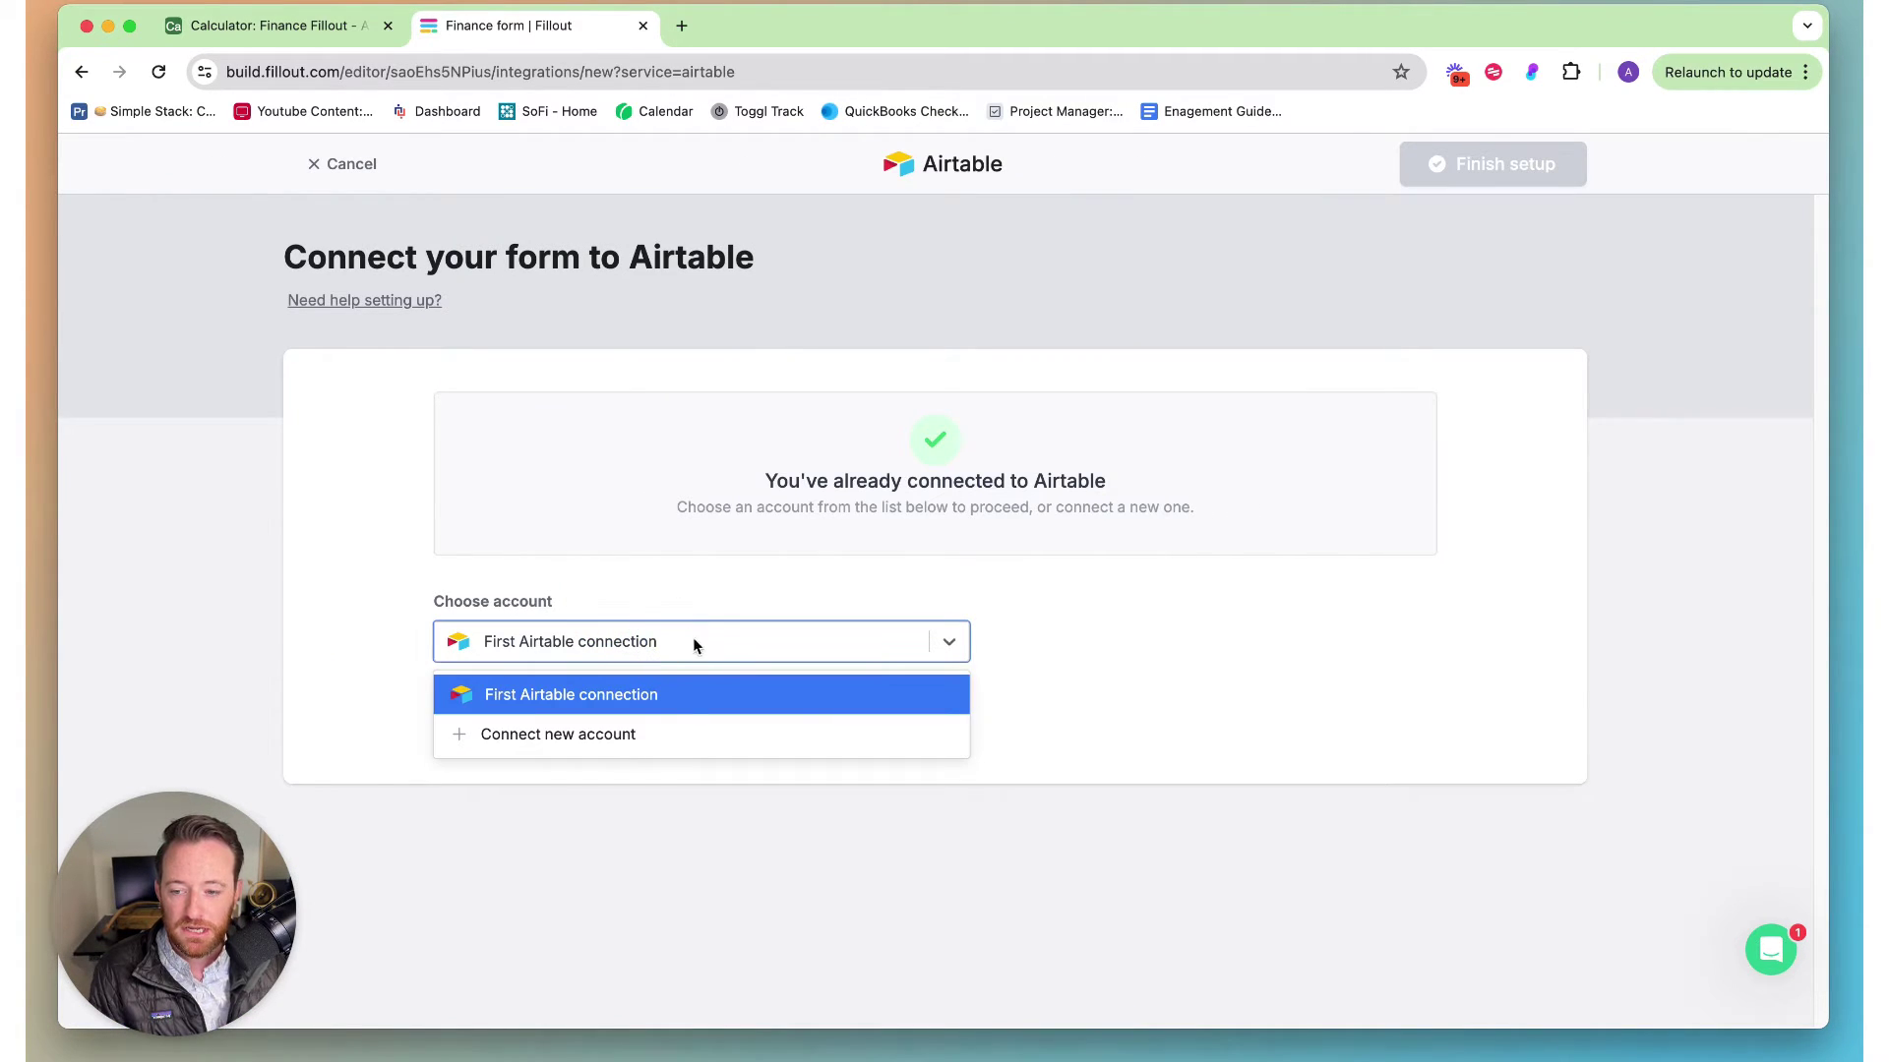
left_click(590, 694)
left_click(465, 722)
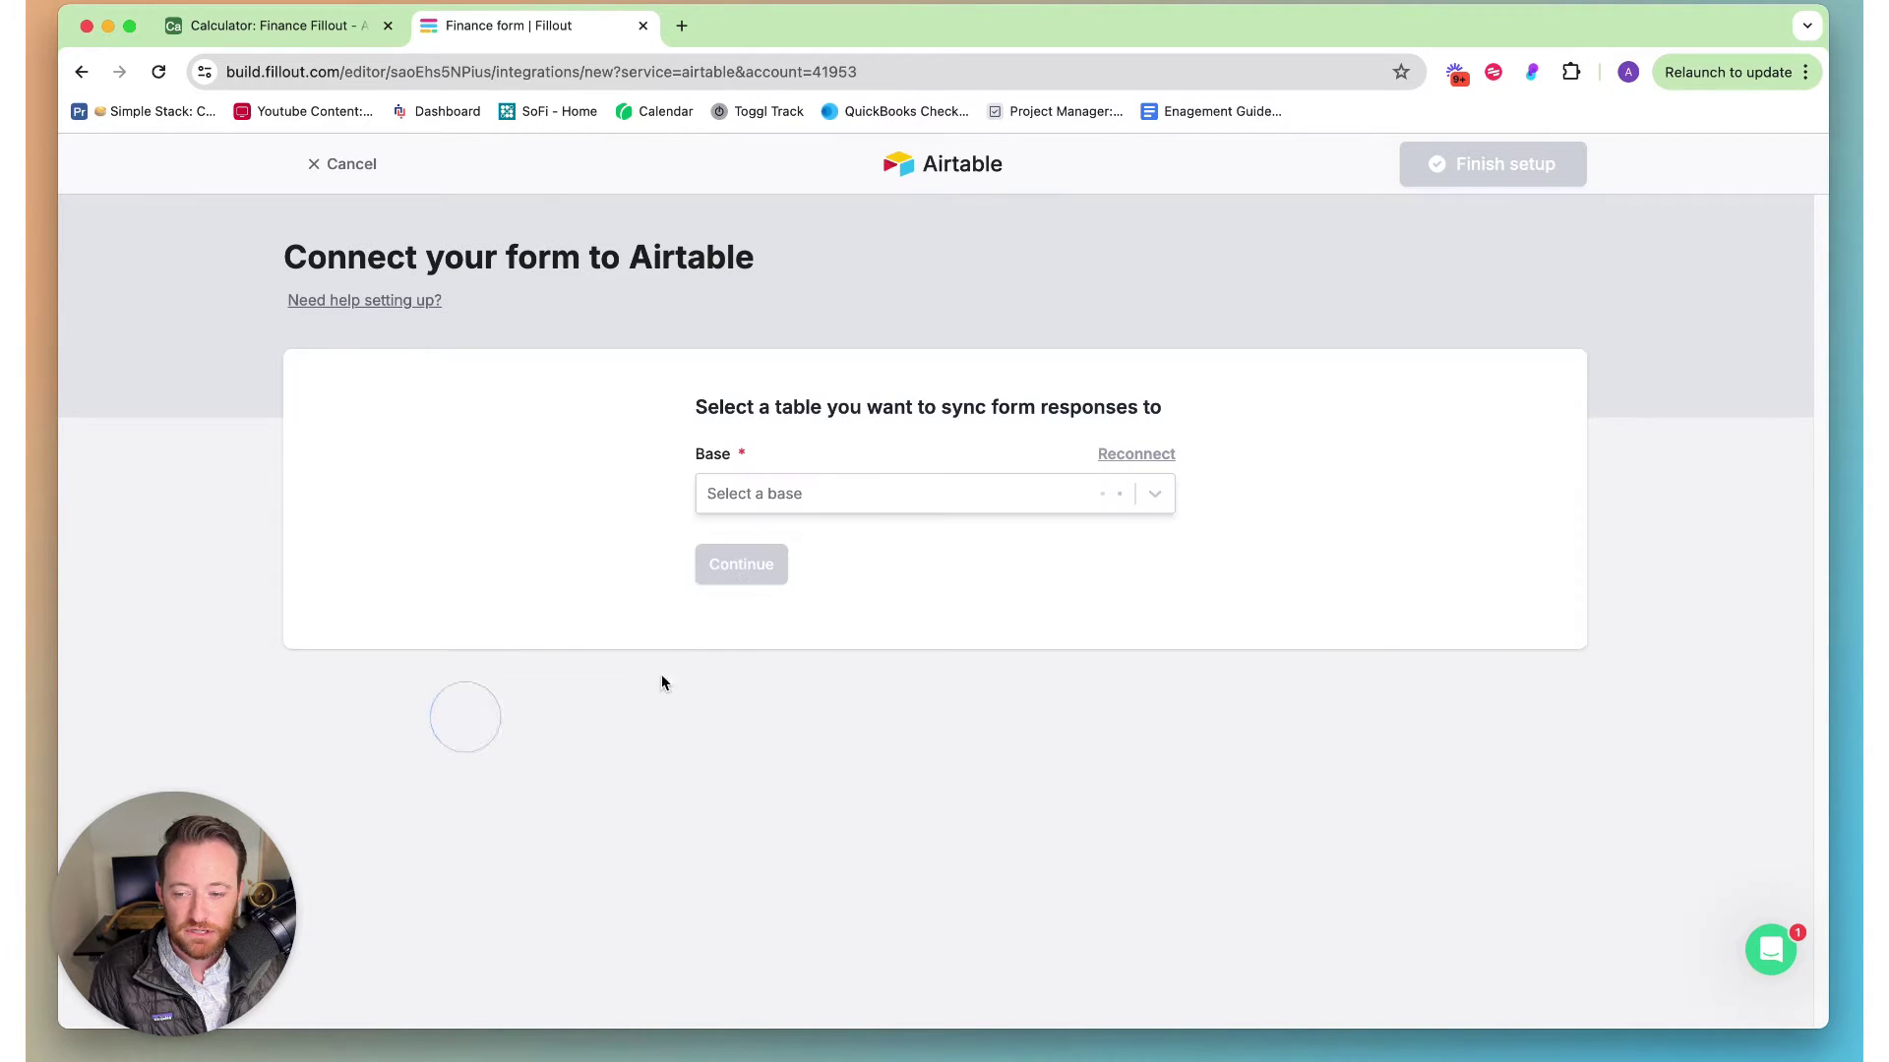
Step: Sync form responses to the Finance Fillout table of the Calculator base as new records and finish the integration setup
left_click(764, 492)
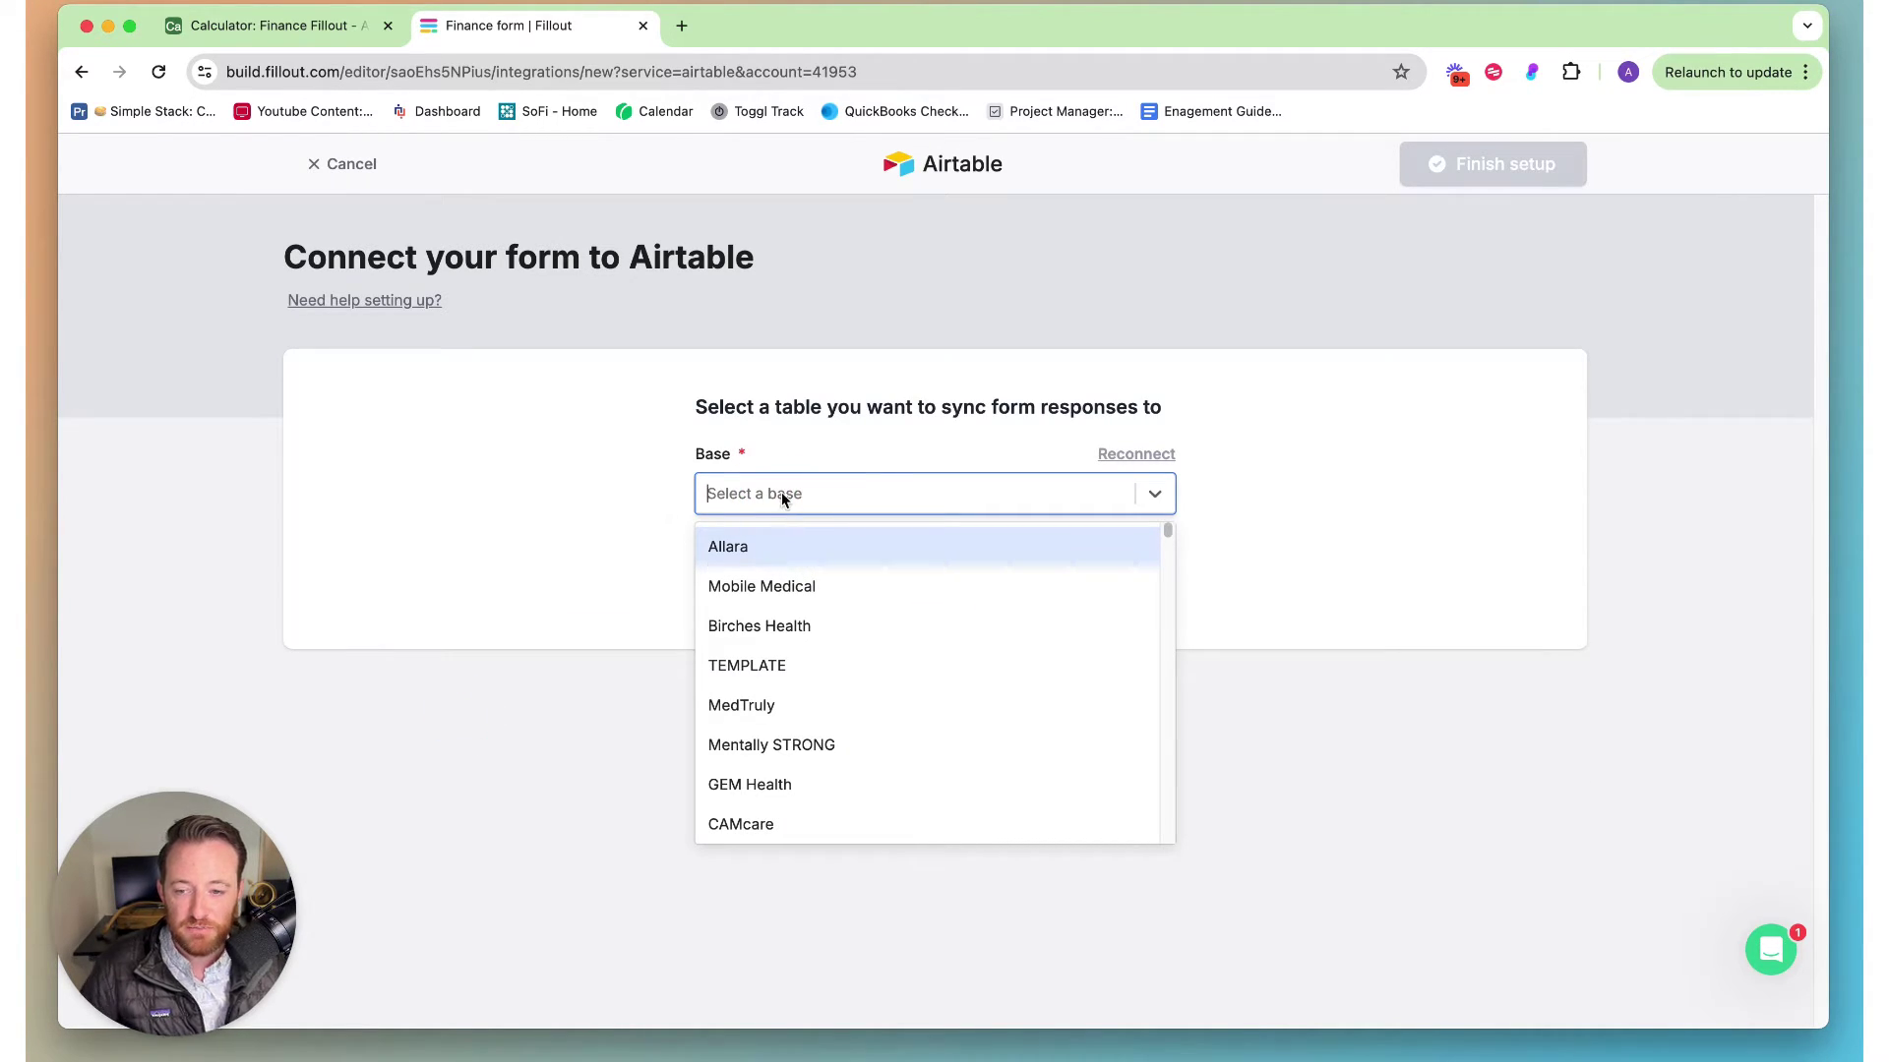
type("calc")
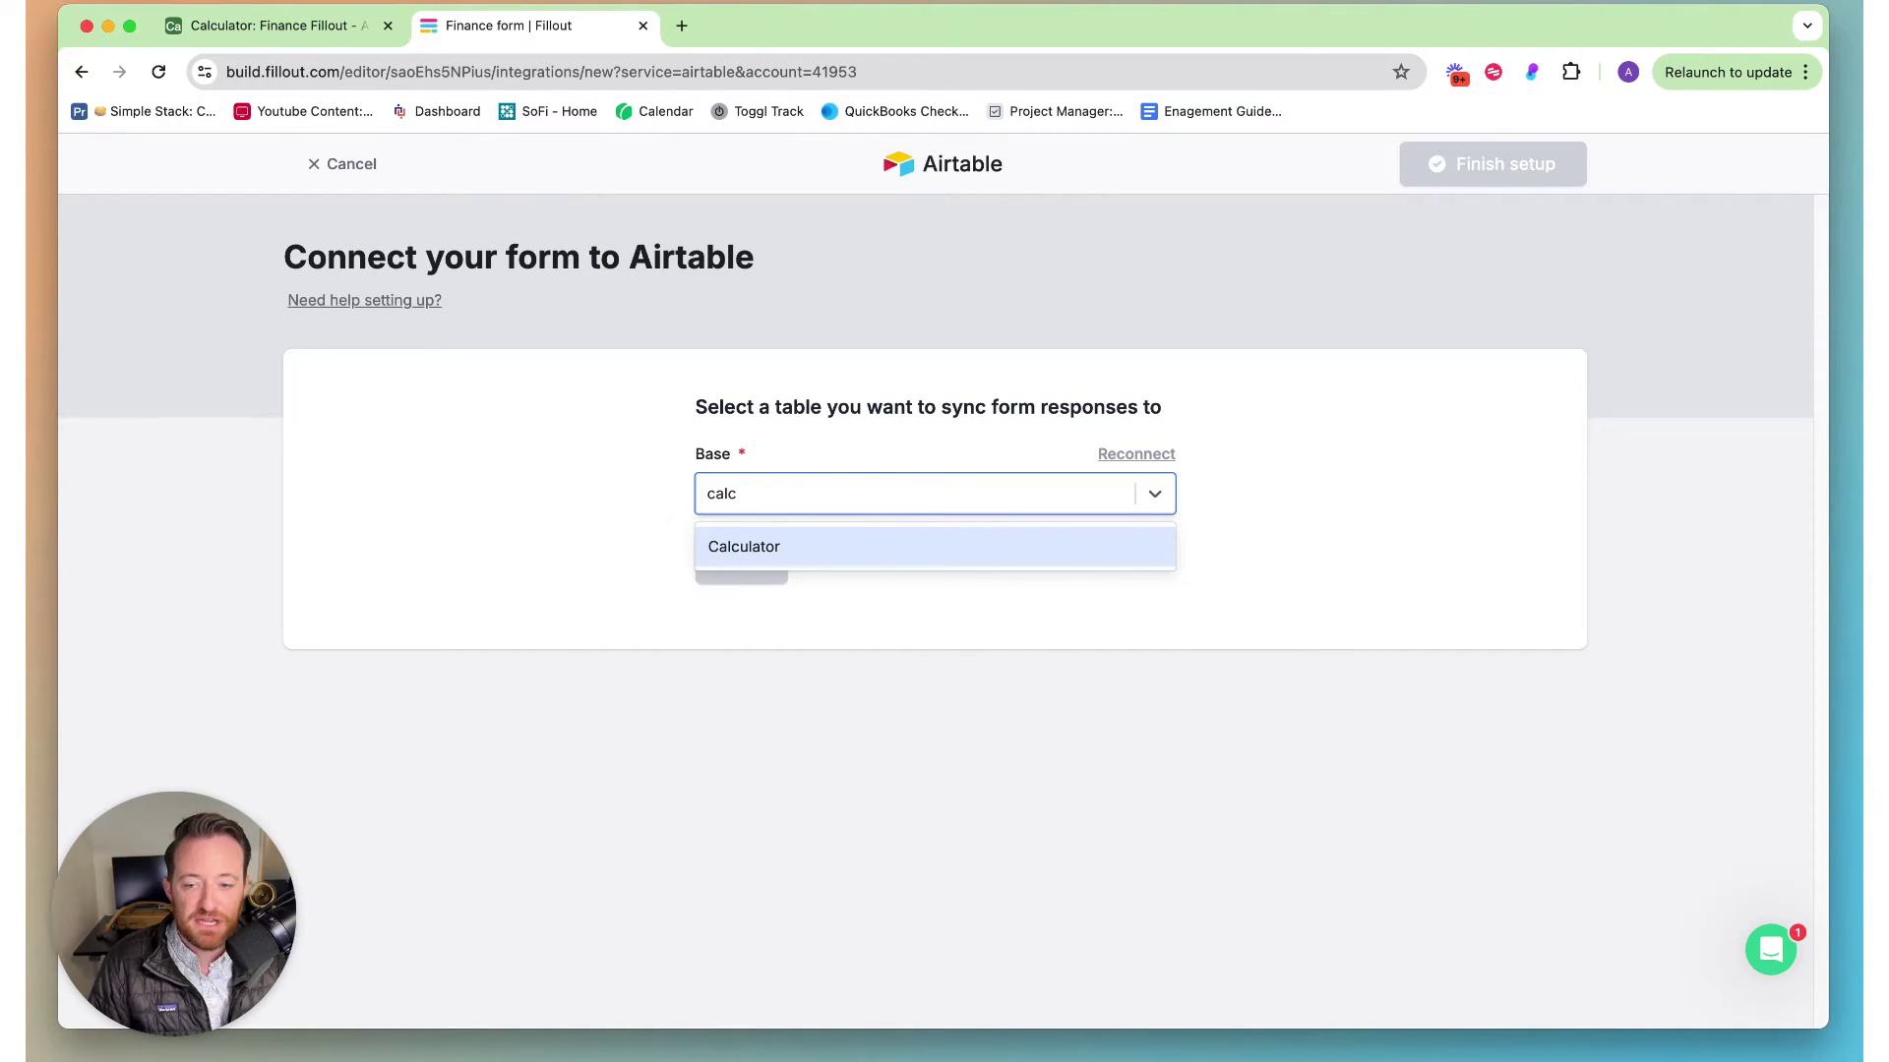
left_click(800, 539)
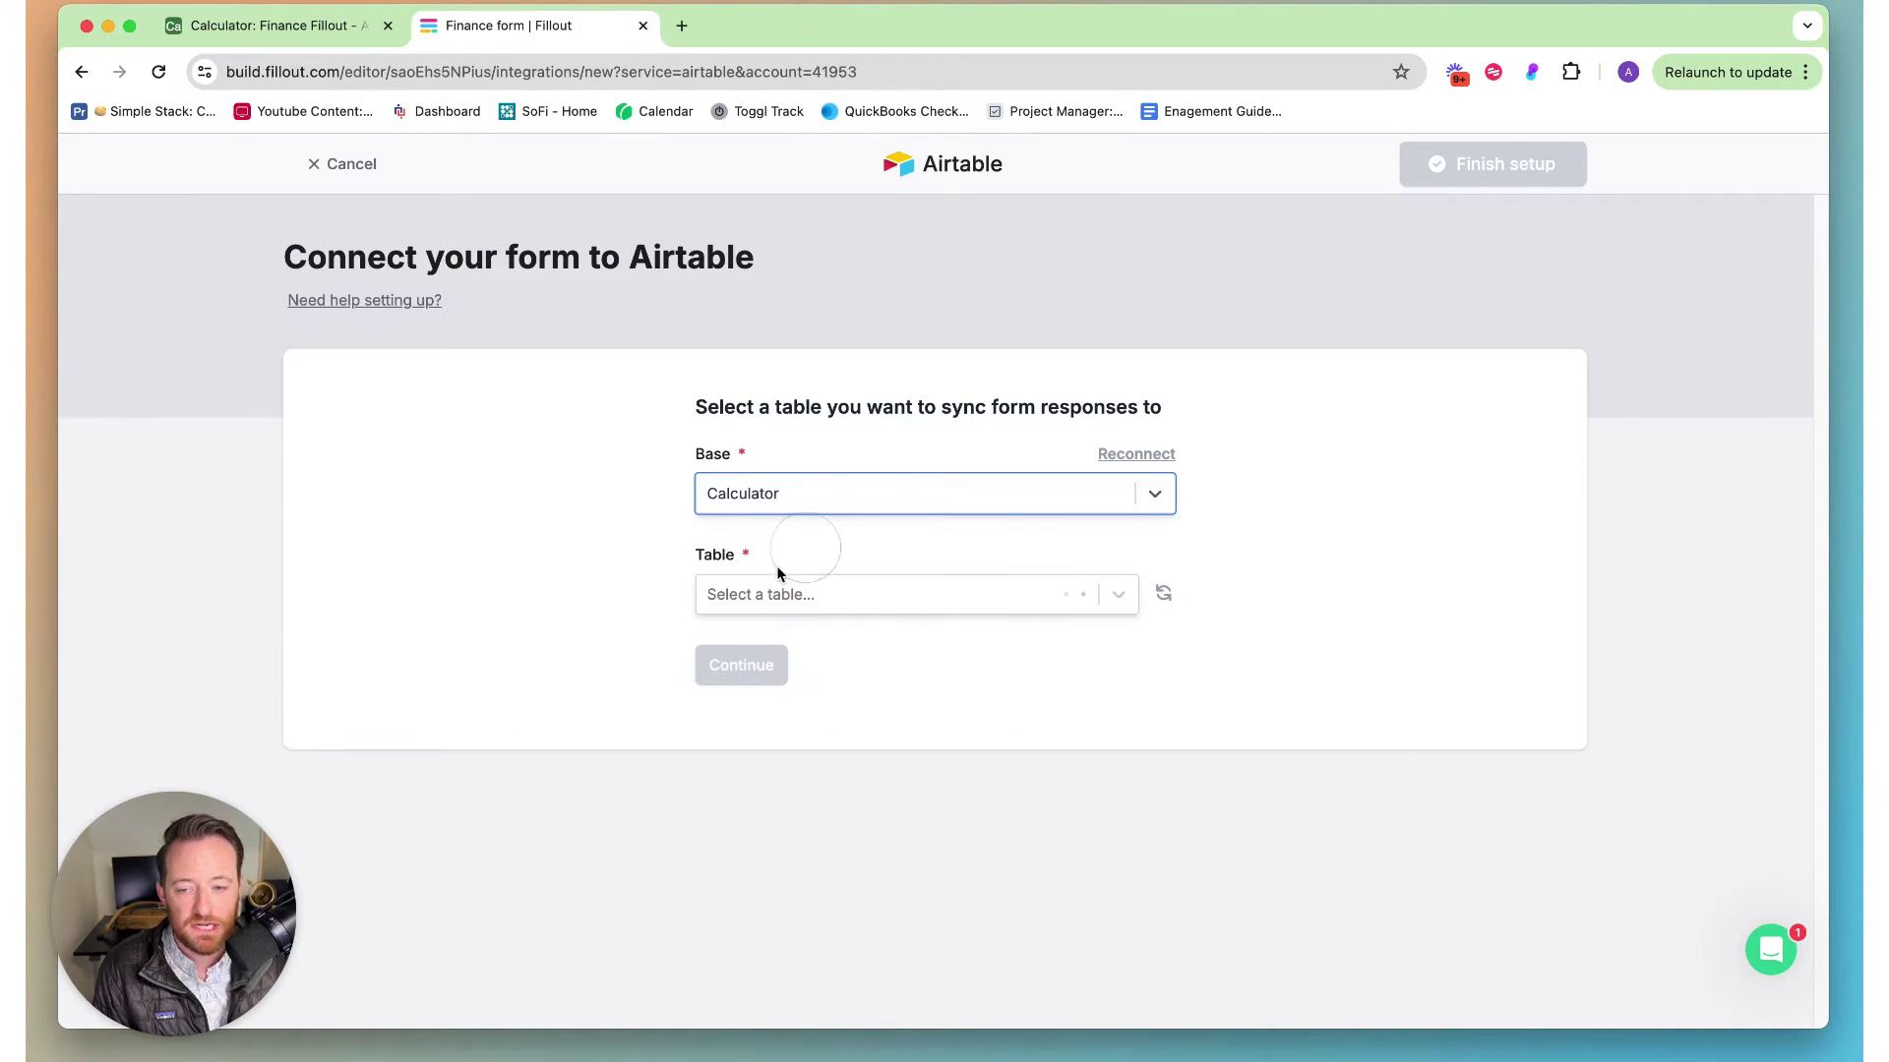
left_click(750, 594)
left_click(777, 647)
left_click(762, 669)
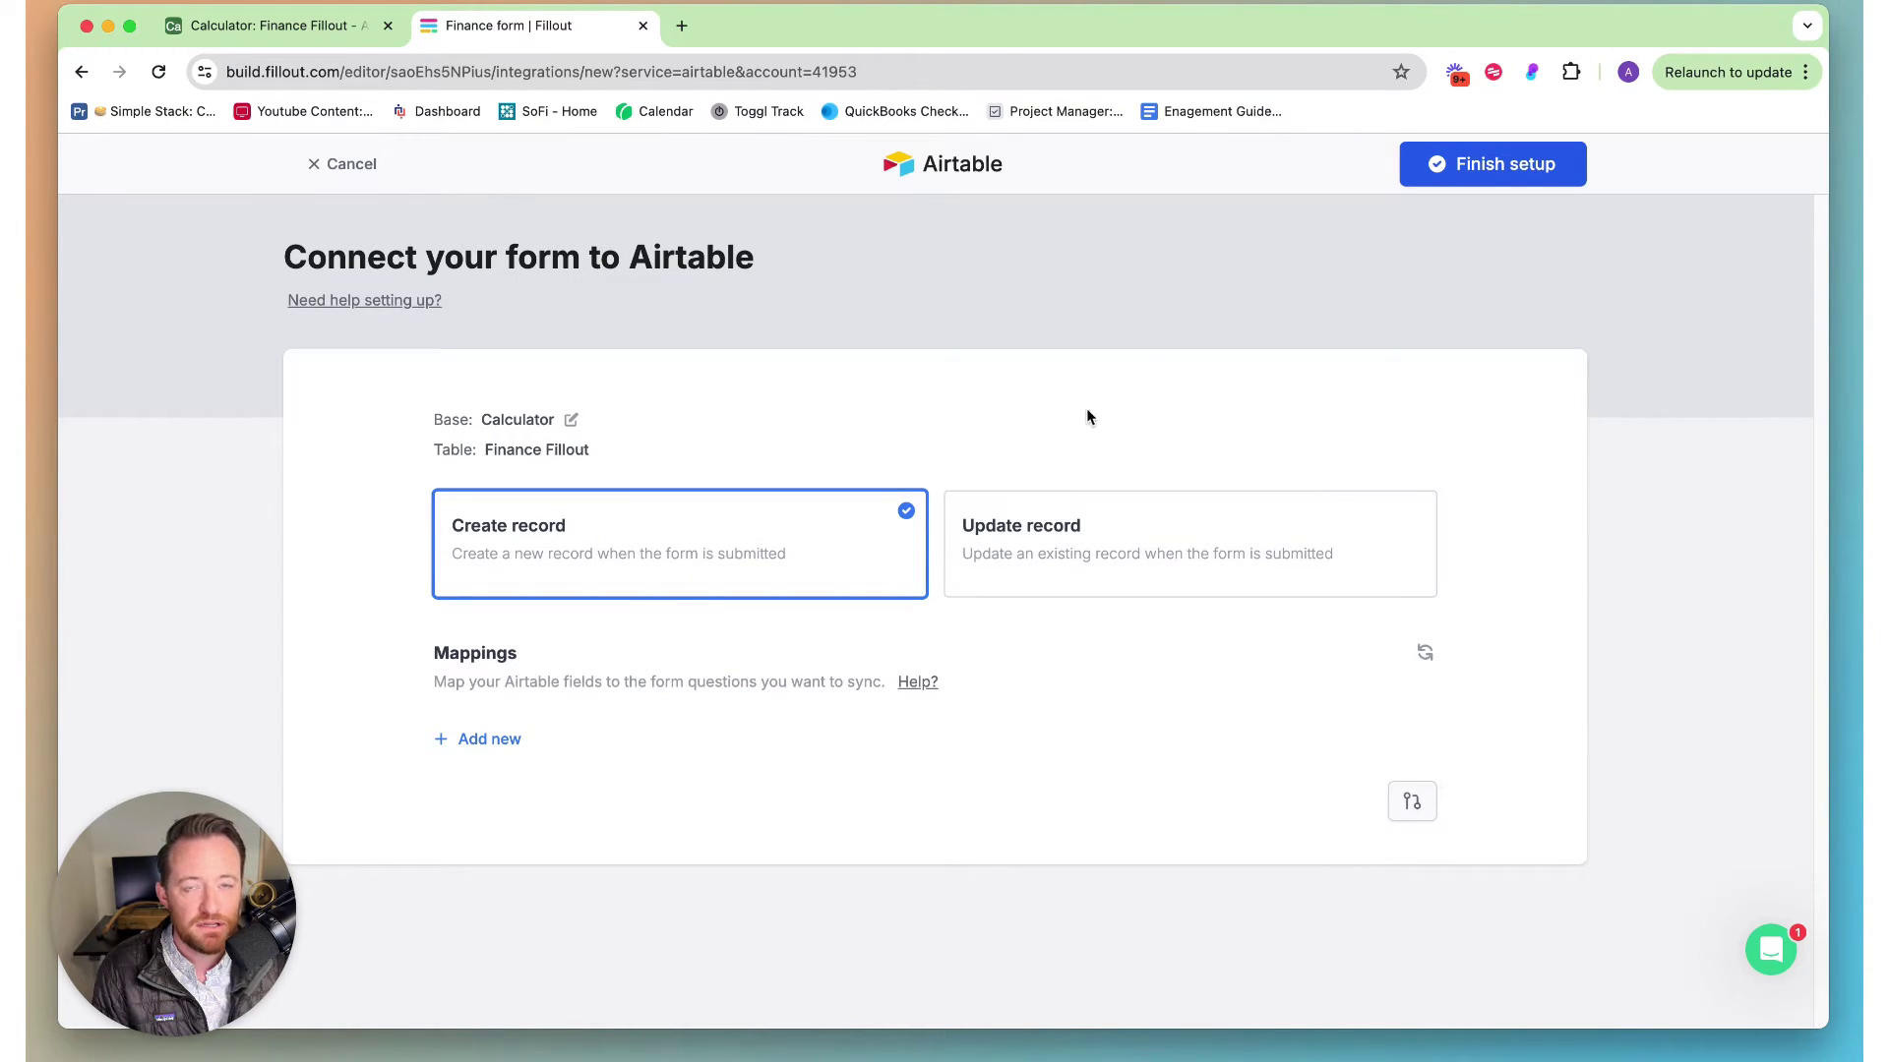
left_click(1474, 168)
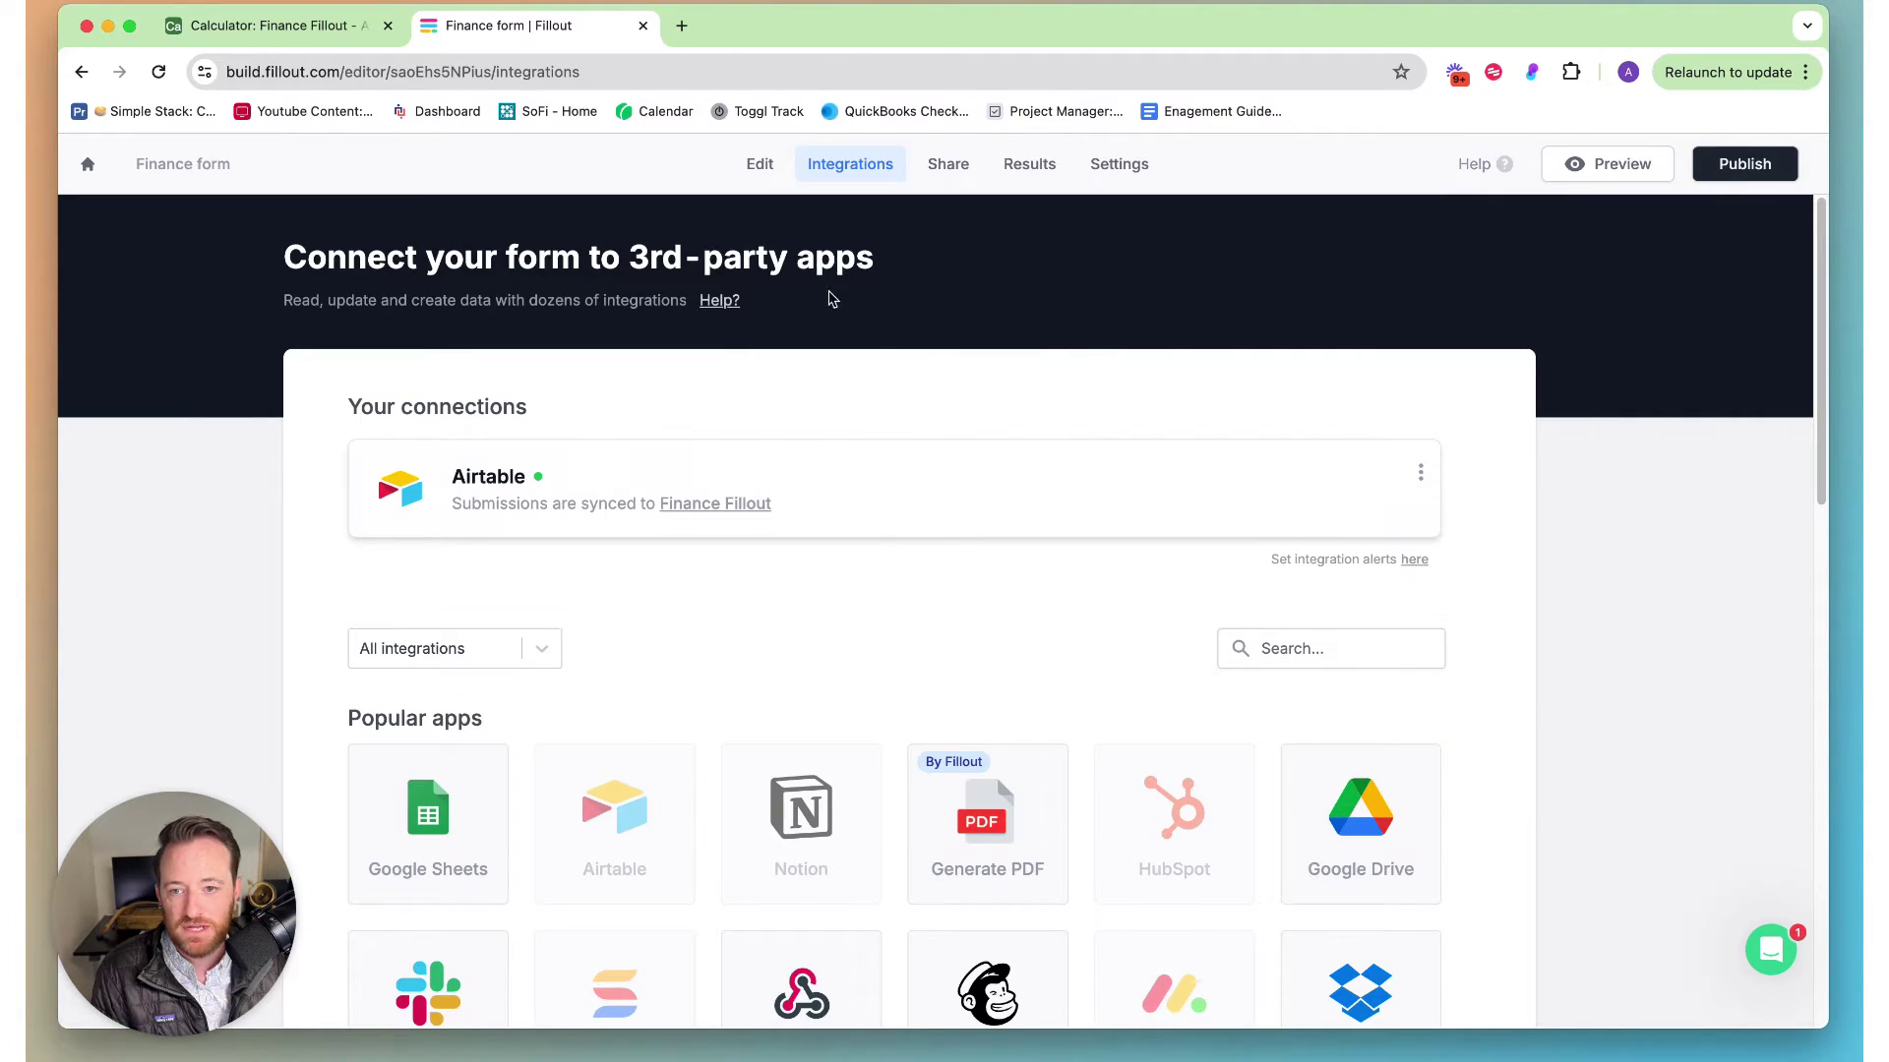
Step: Return to editing the form and add the Airtable field Organization Name to the empty page
left_click(759, 163)
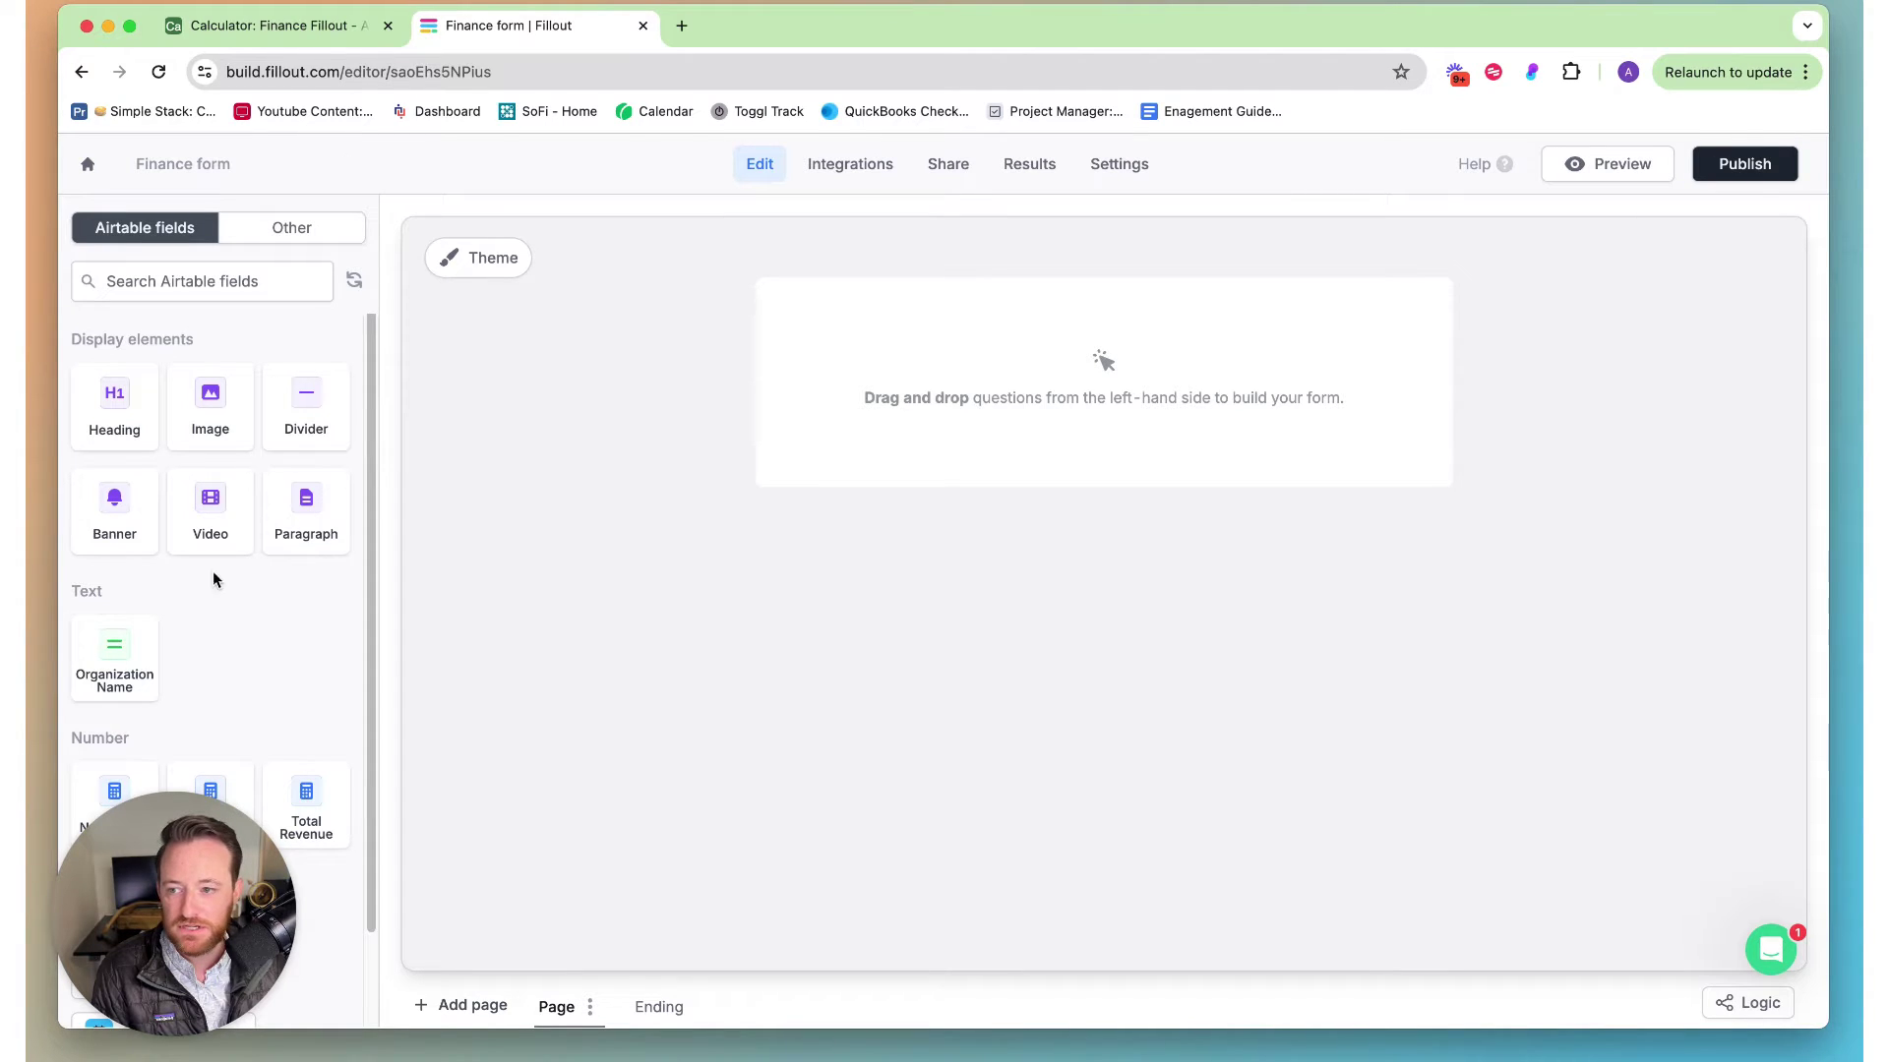
scroll(226, 575, "down", 2)
scroll(252, 474, "up", 2)
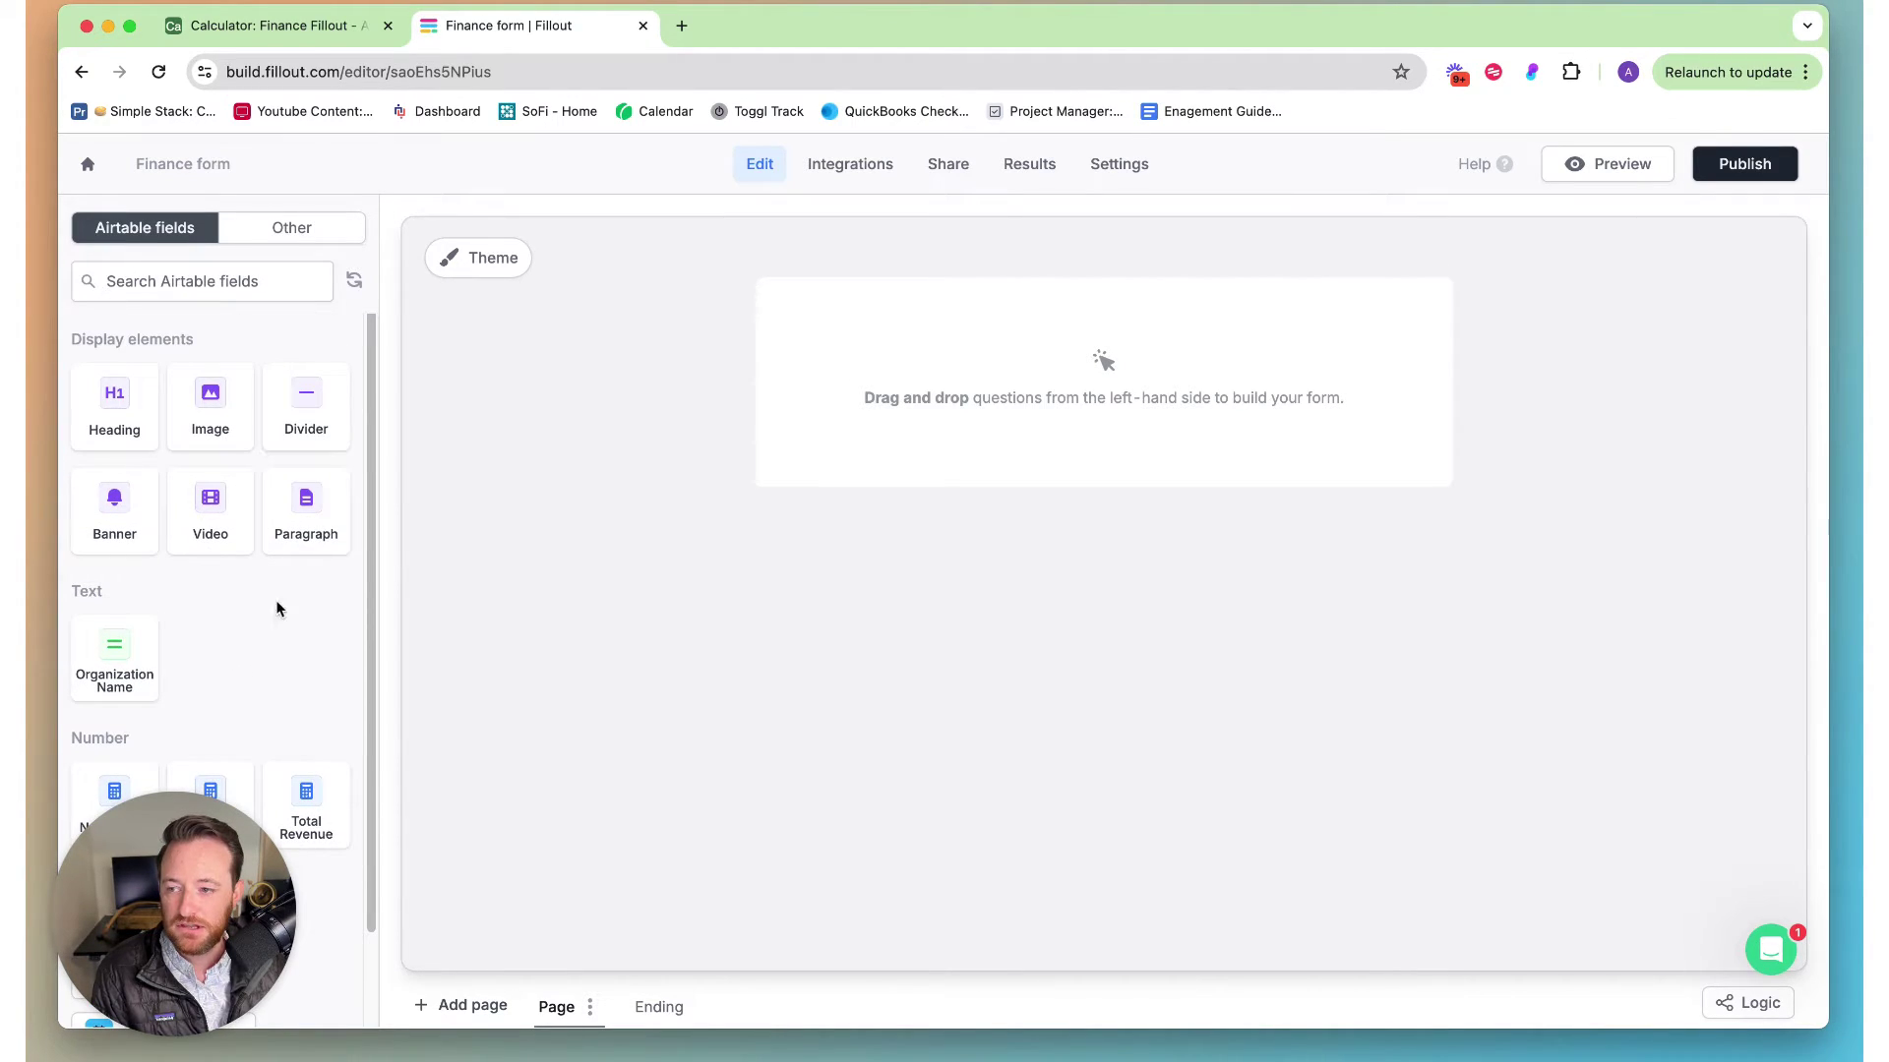
scroll(167, 497, "down", 2)
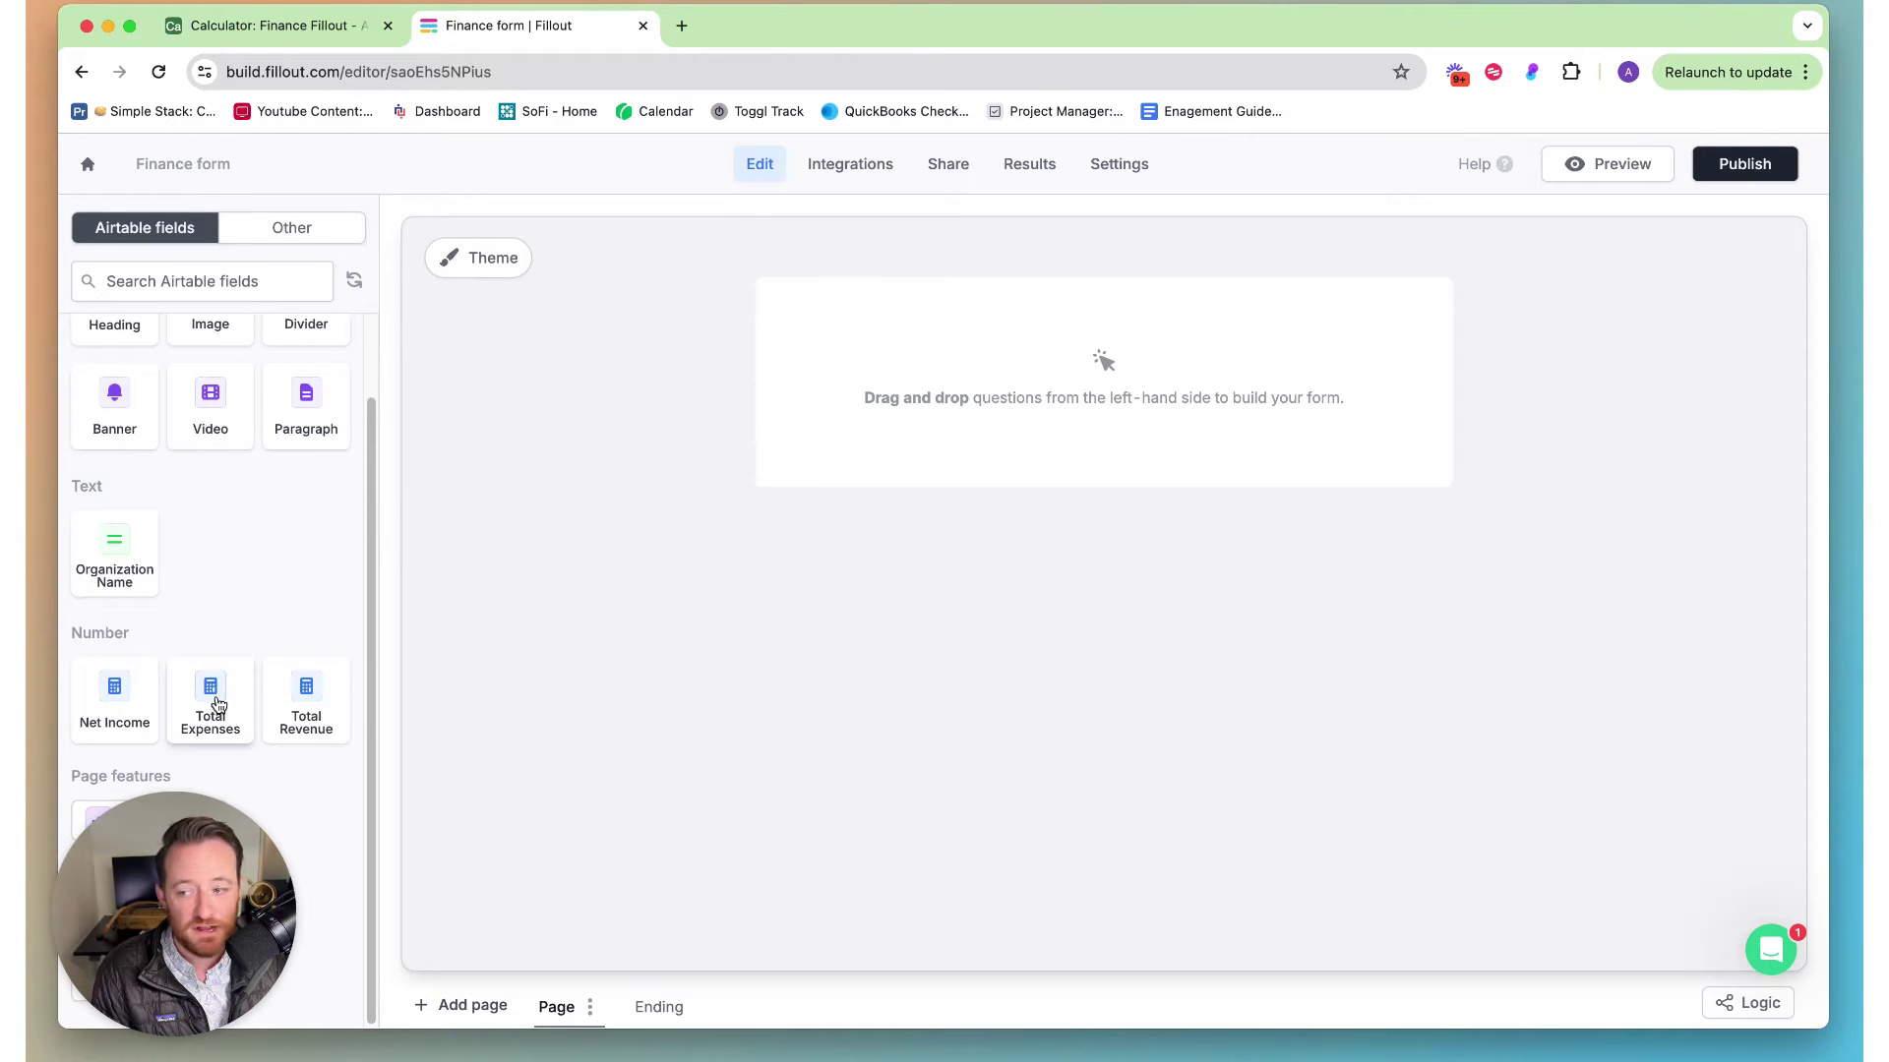
left_click_drag(118, 548, 846, 398)
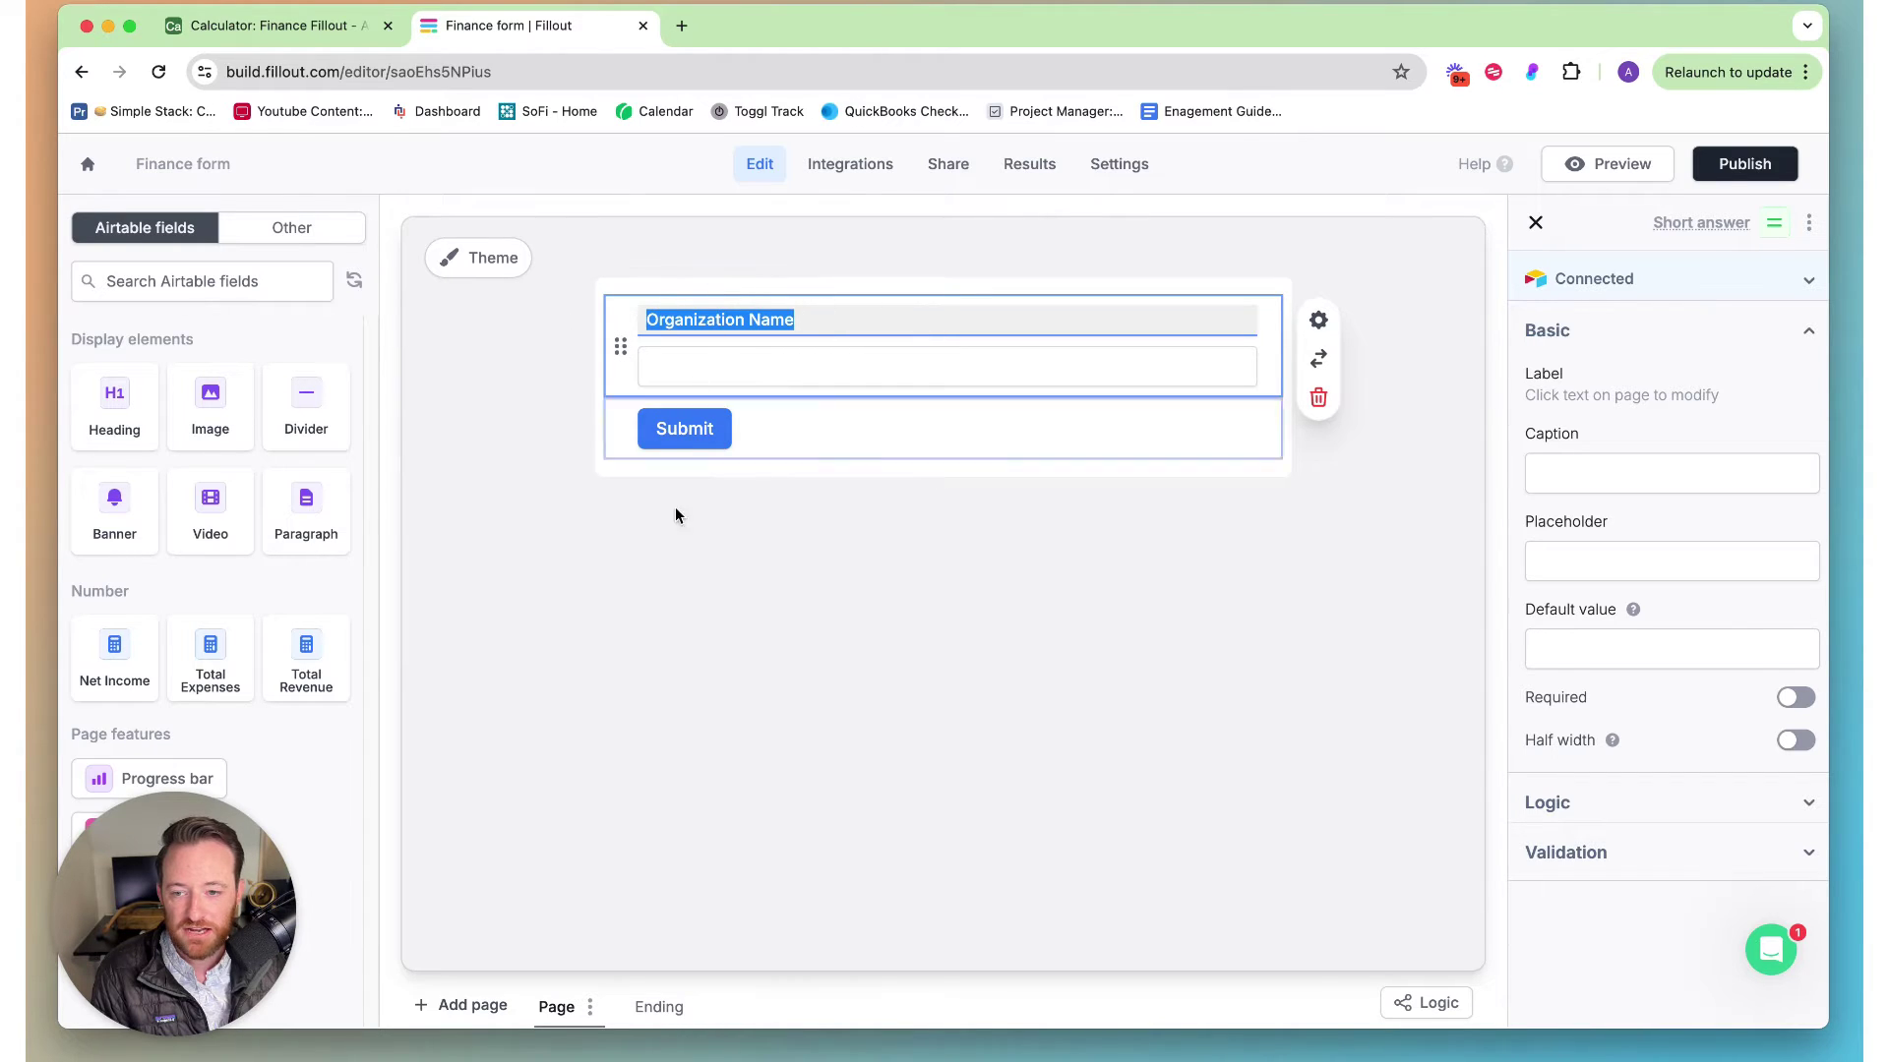
left_click(729, 662)
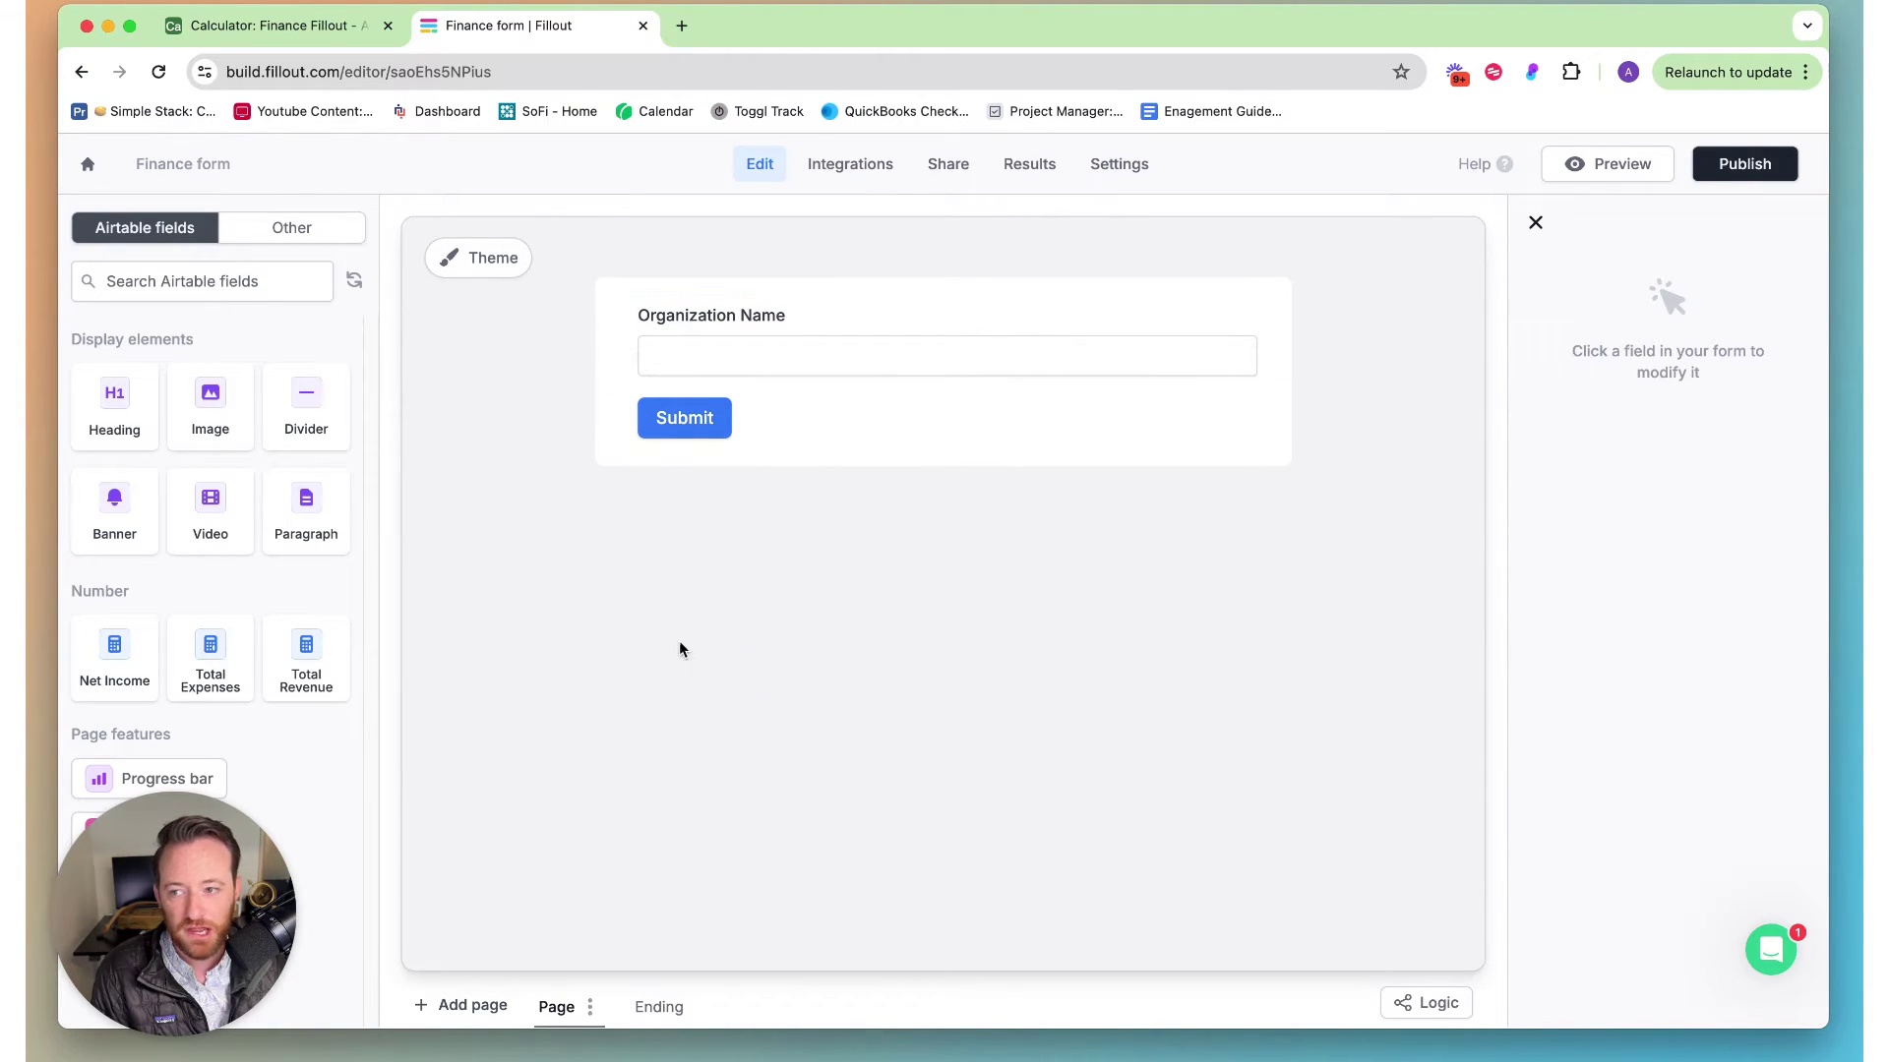
Step: Add three non-Airtable Currency fields to the form between Organization Name and the Submit button
left_click(288, 229)
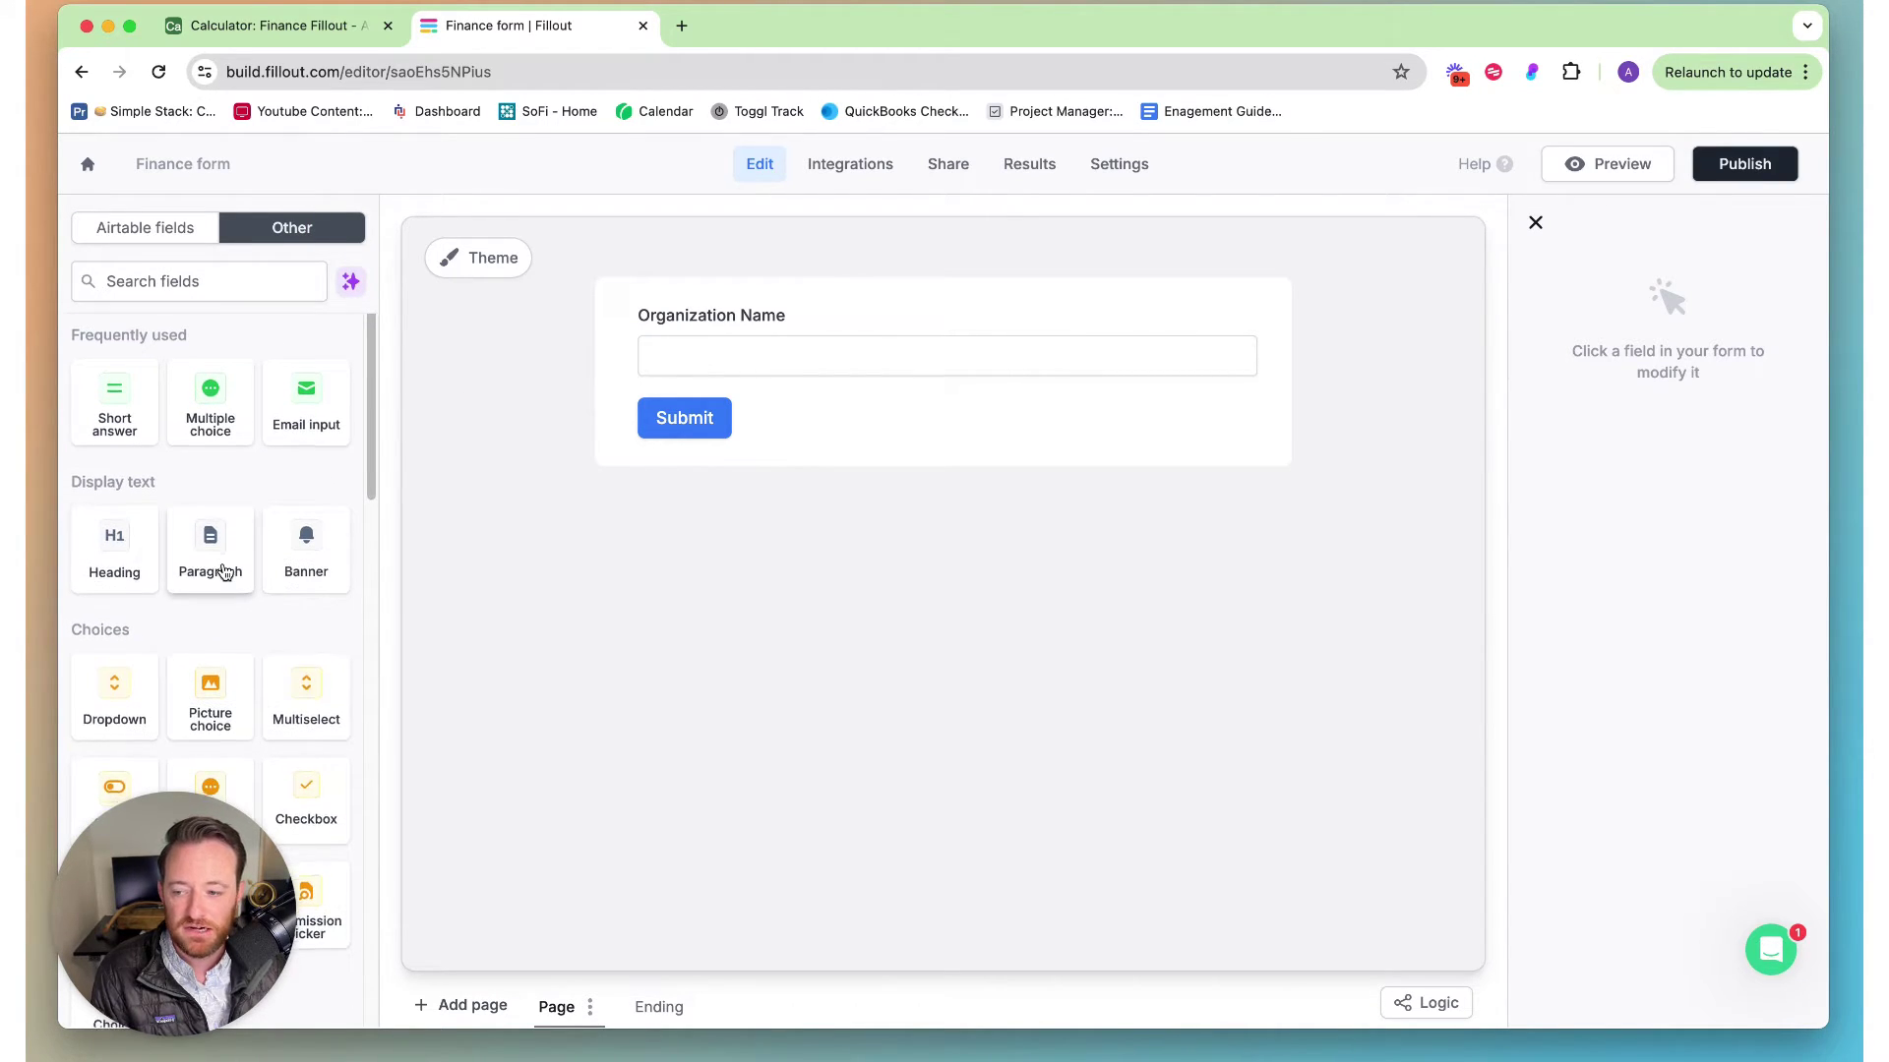
scroll(226, 565, "down", 4)
scroll(225, 573, "down", 10)
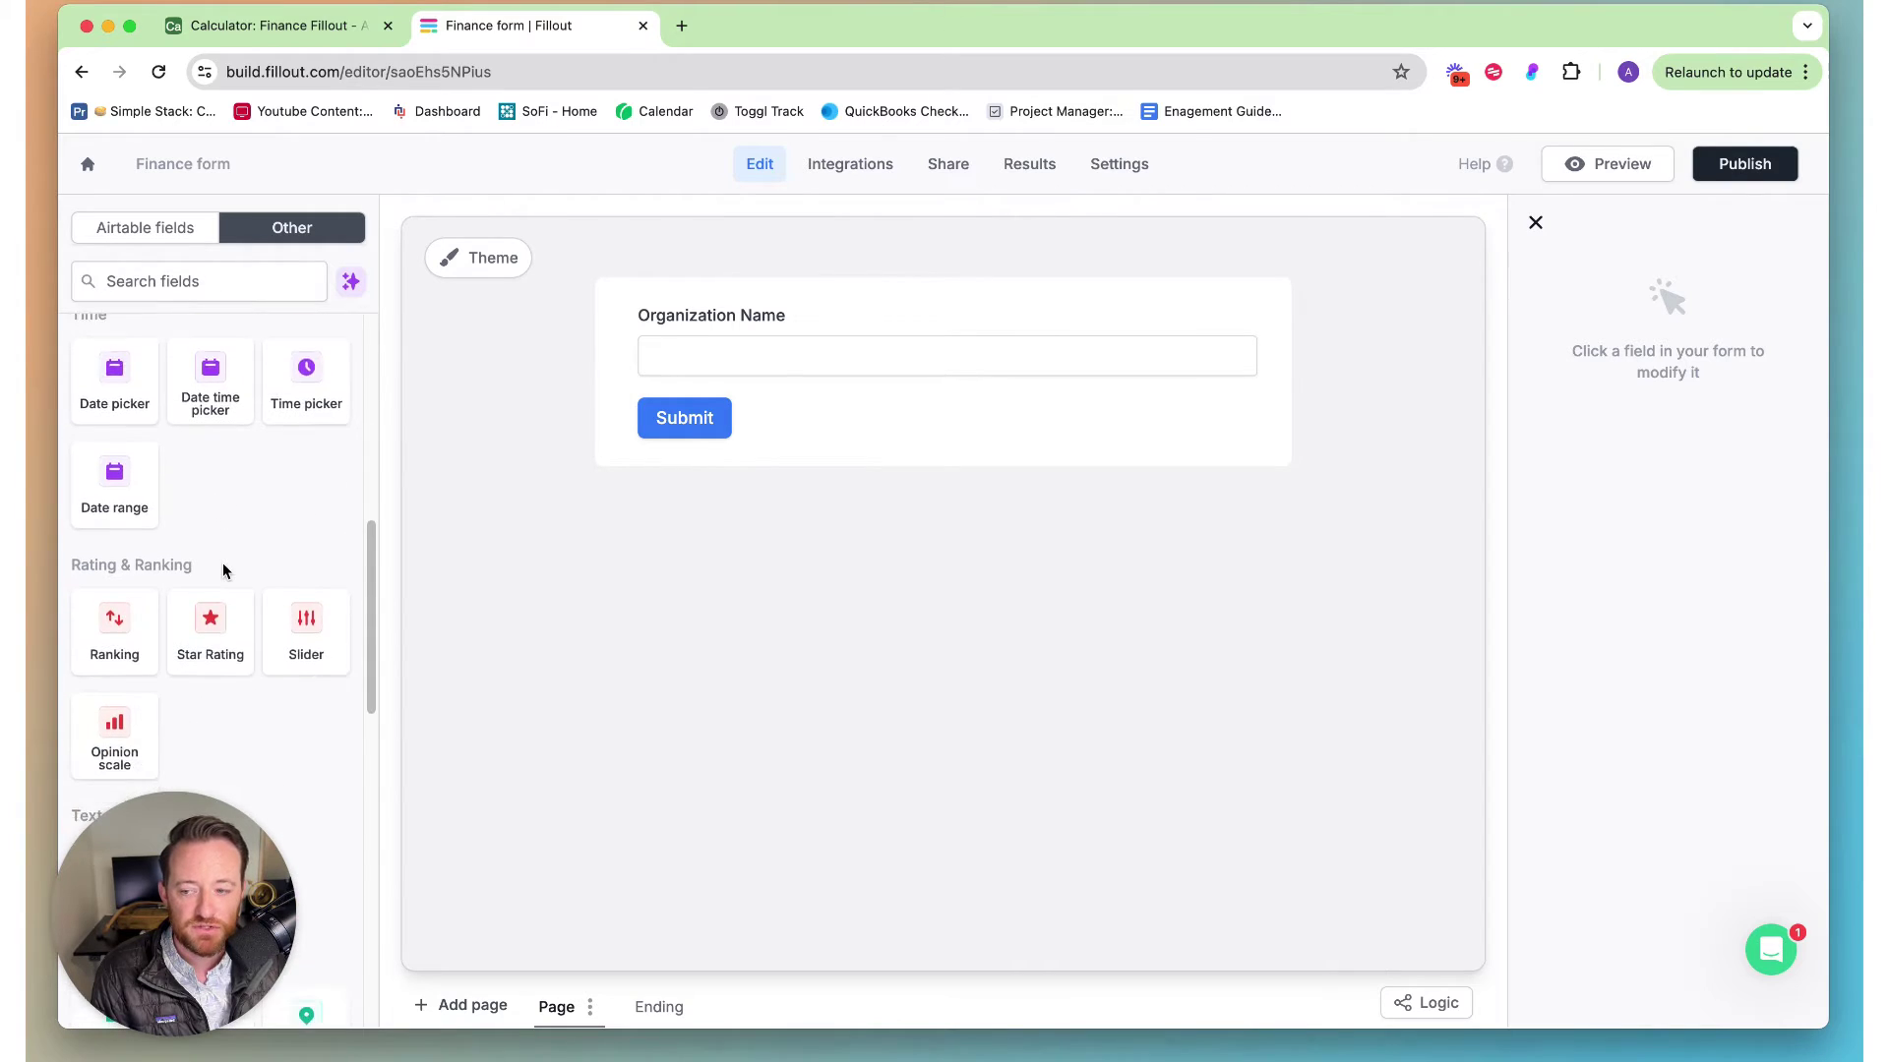
scroll(237, 586, "down", 1)
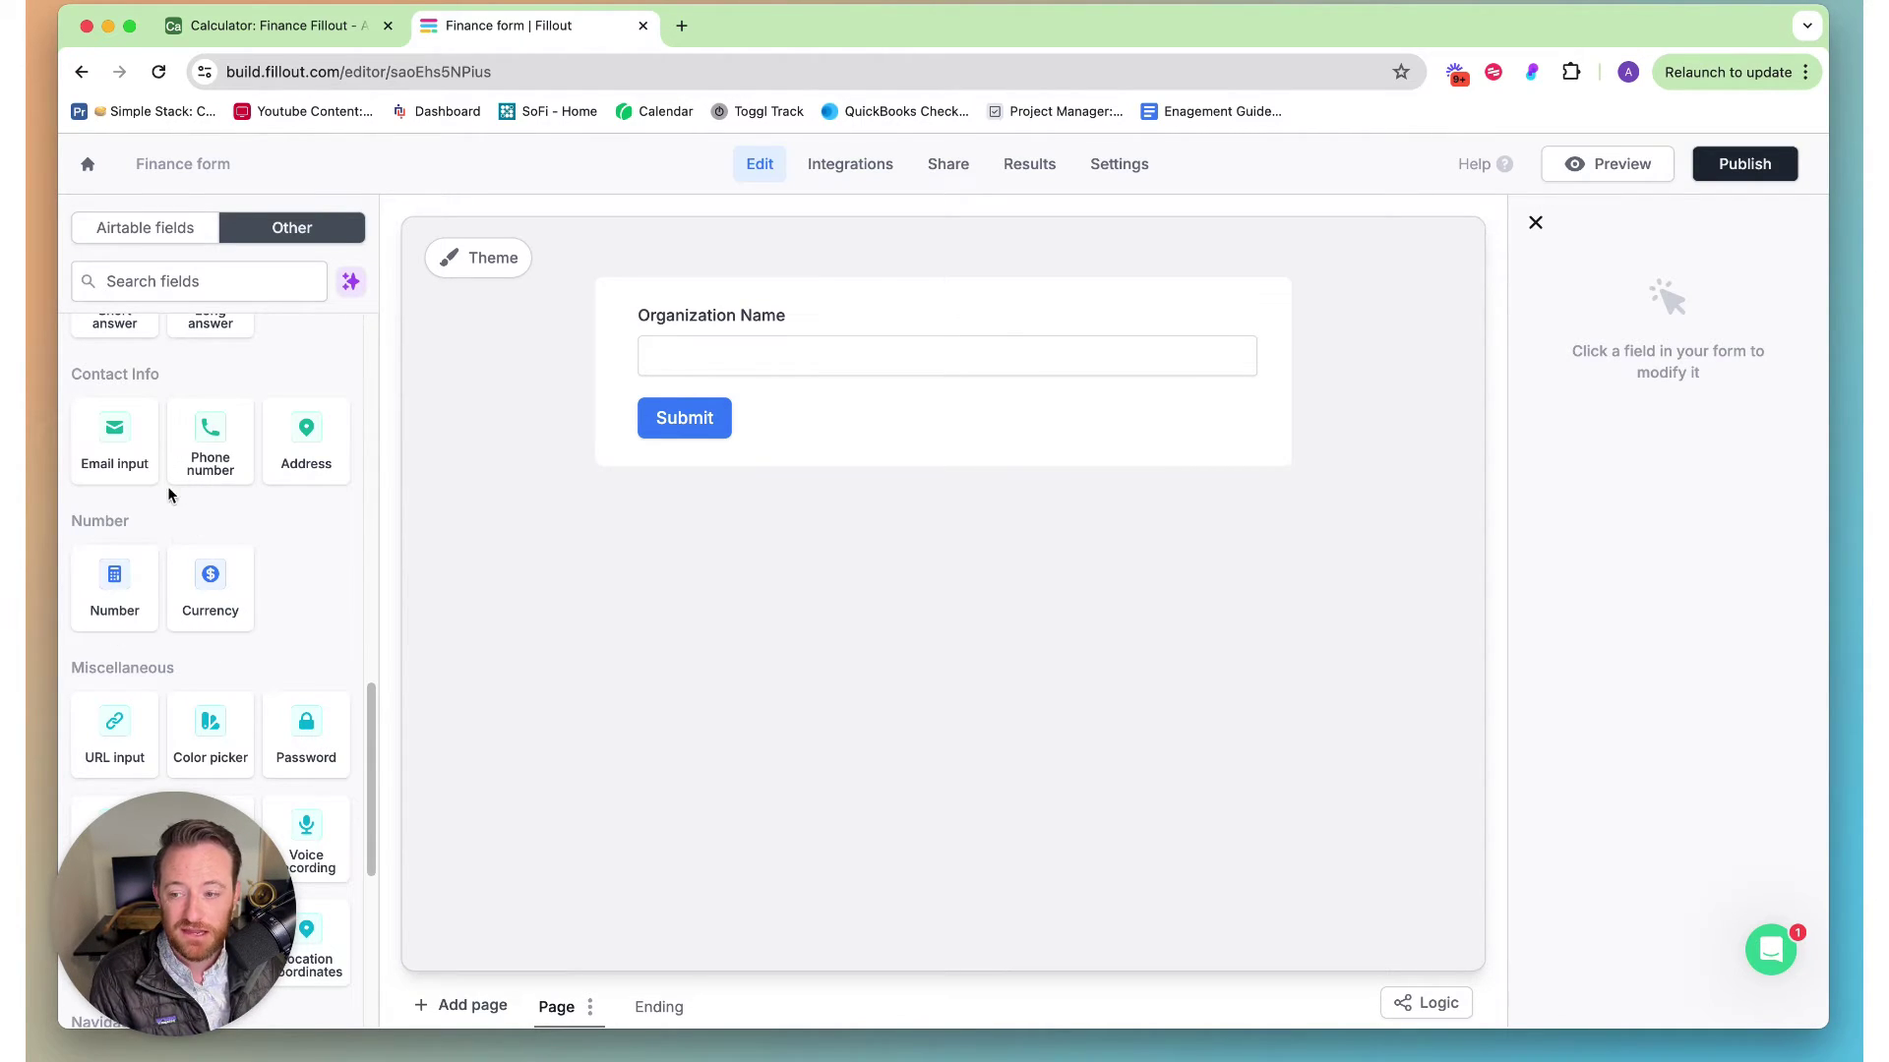
left_click_drag(211, 591, 691, 417)
left_click_drag(229, 600, 600, 550)
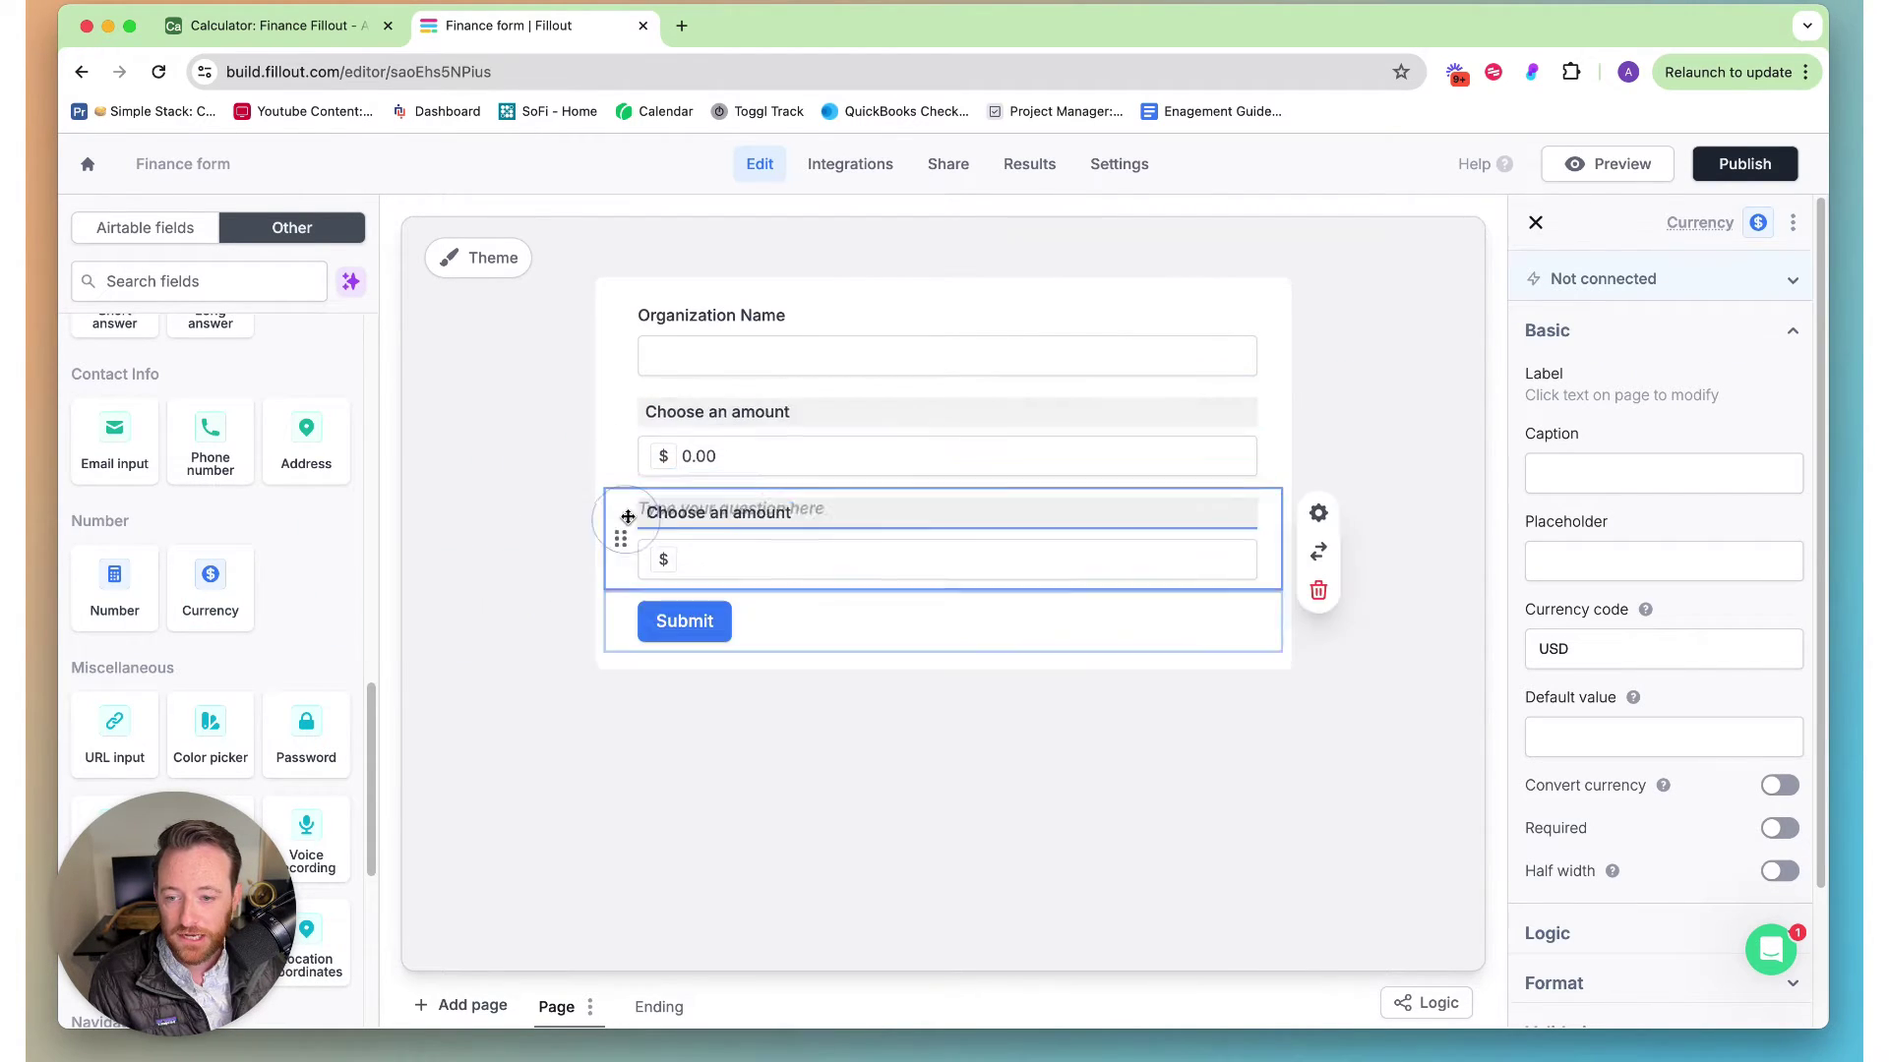
left_click_drag(211, 588, 630, 580)
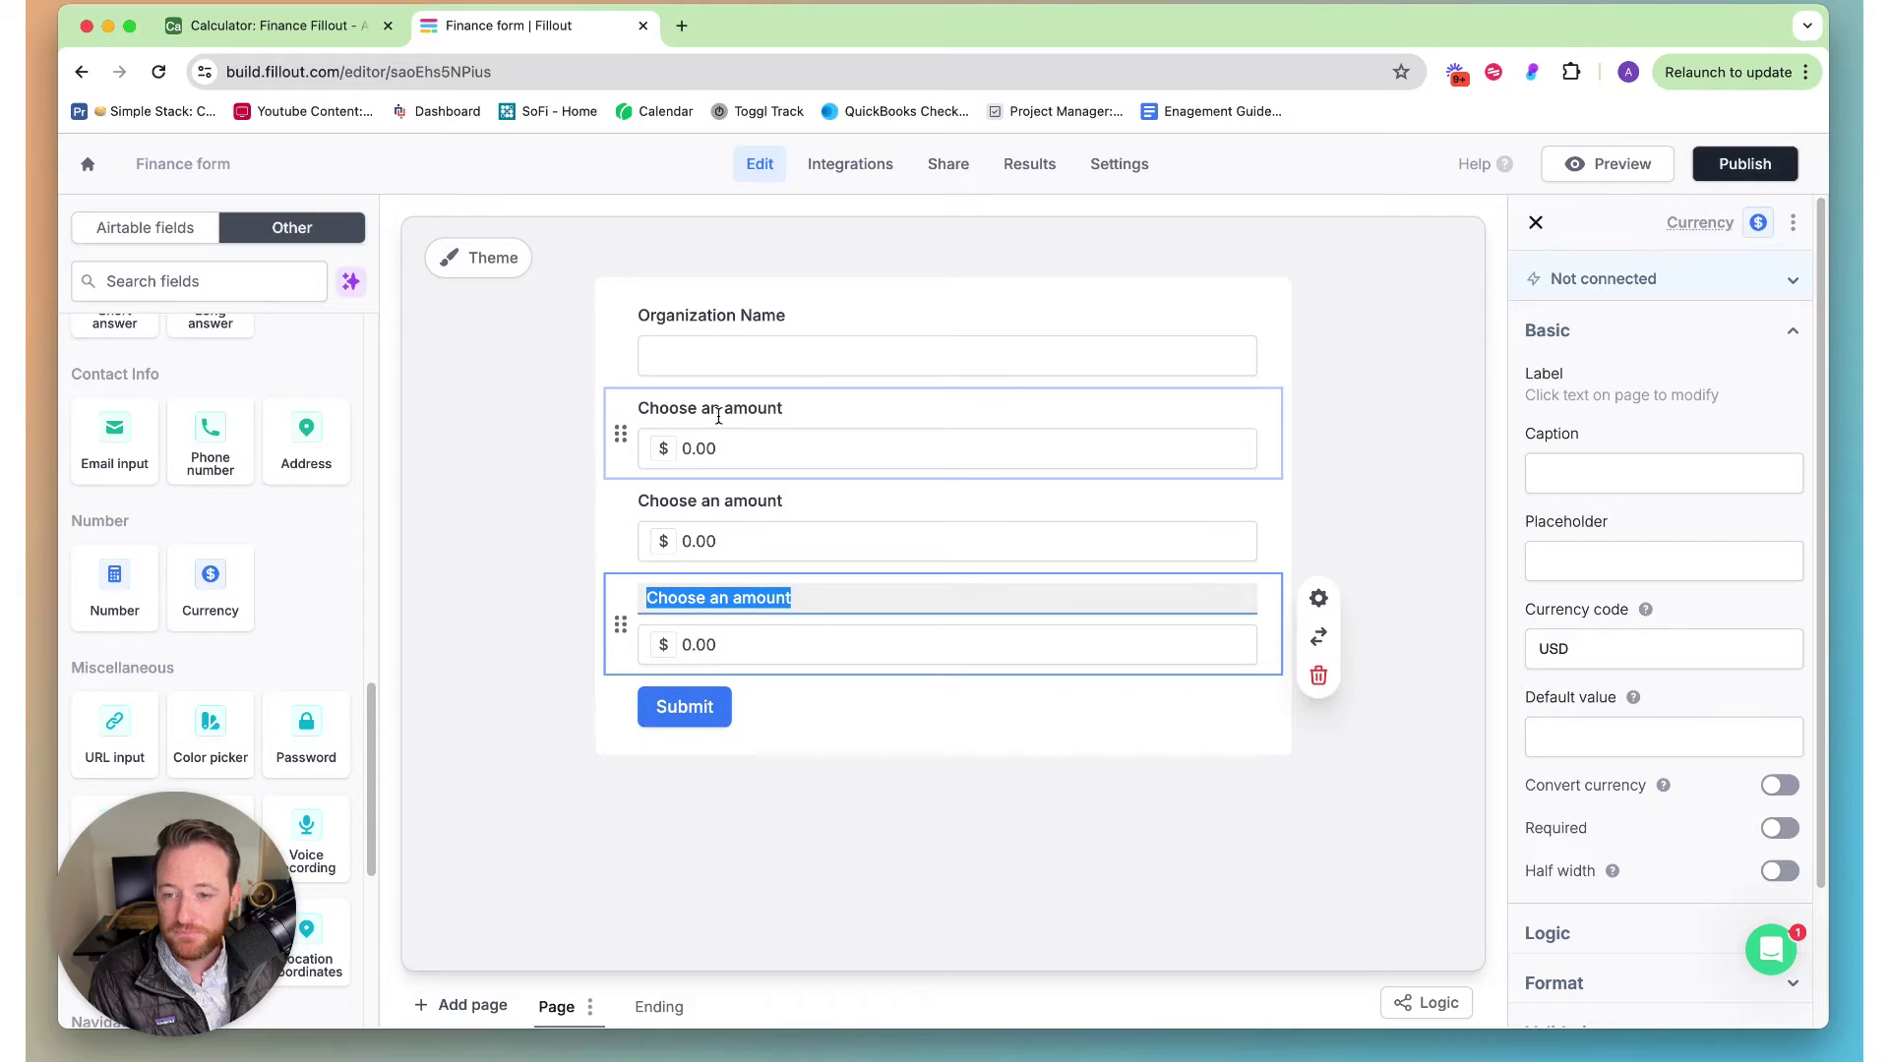
Step: Label the first currency field "Regular Income"
left_click(743, 408)
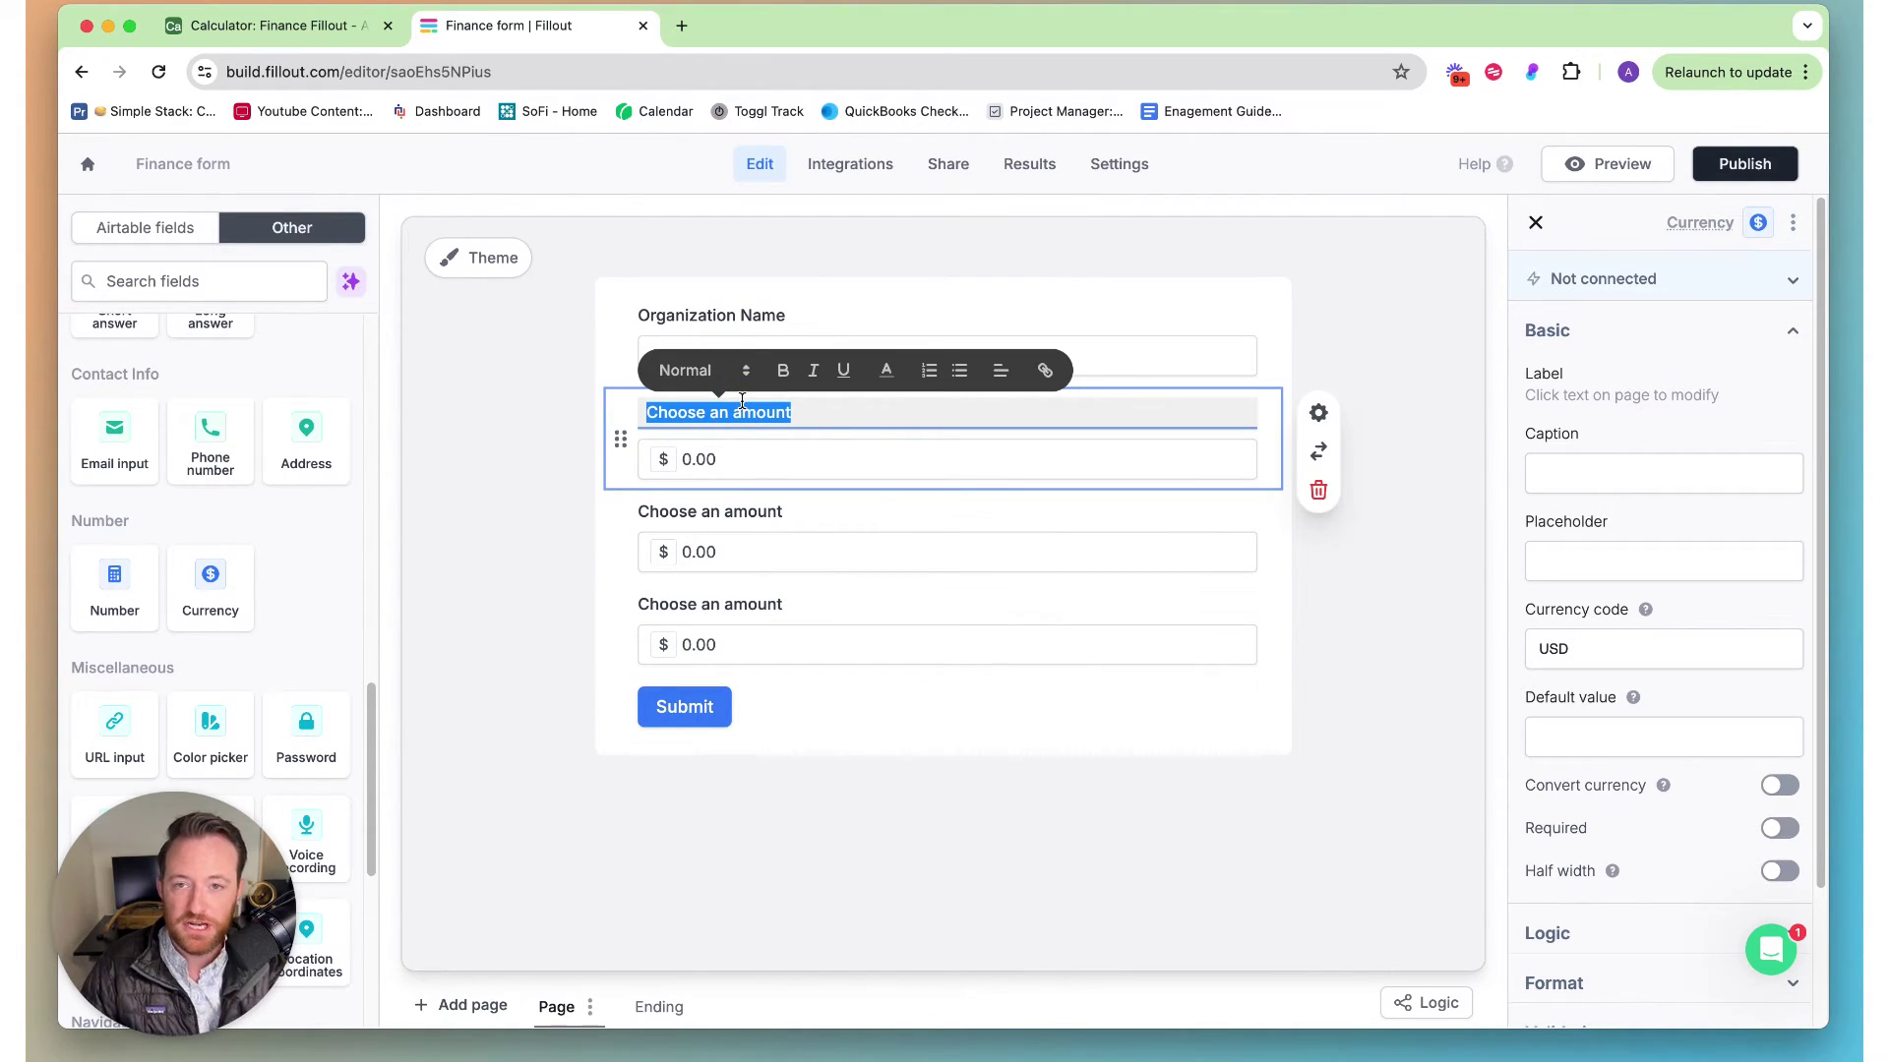
type("RE")
type("eg")
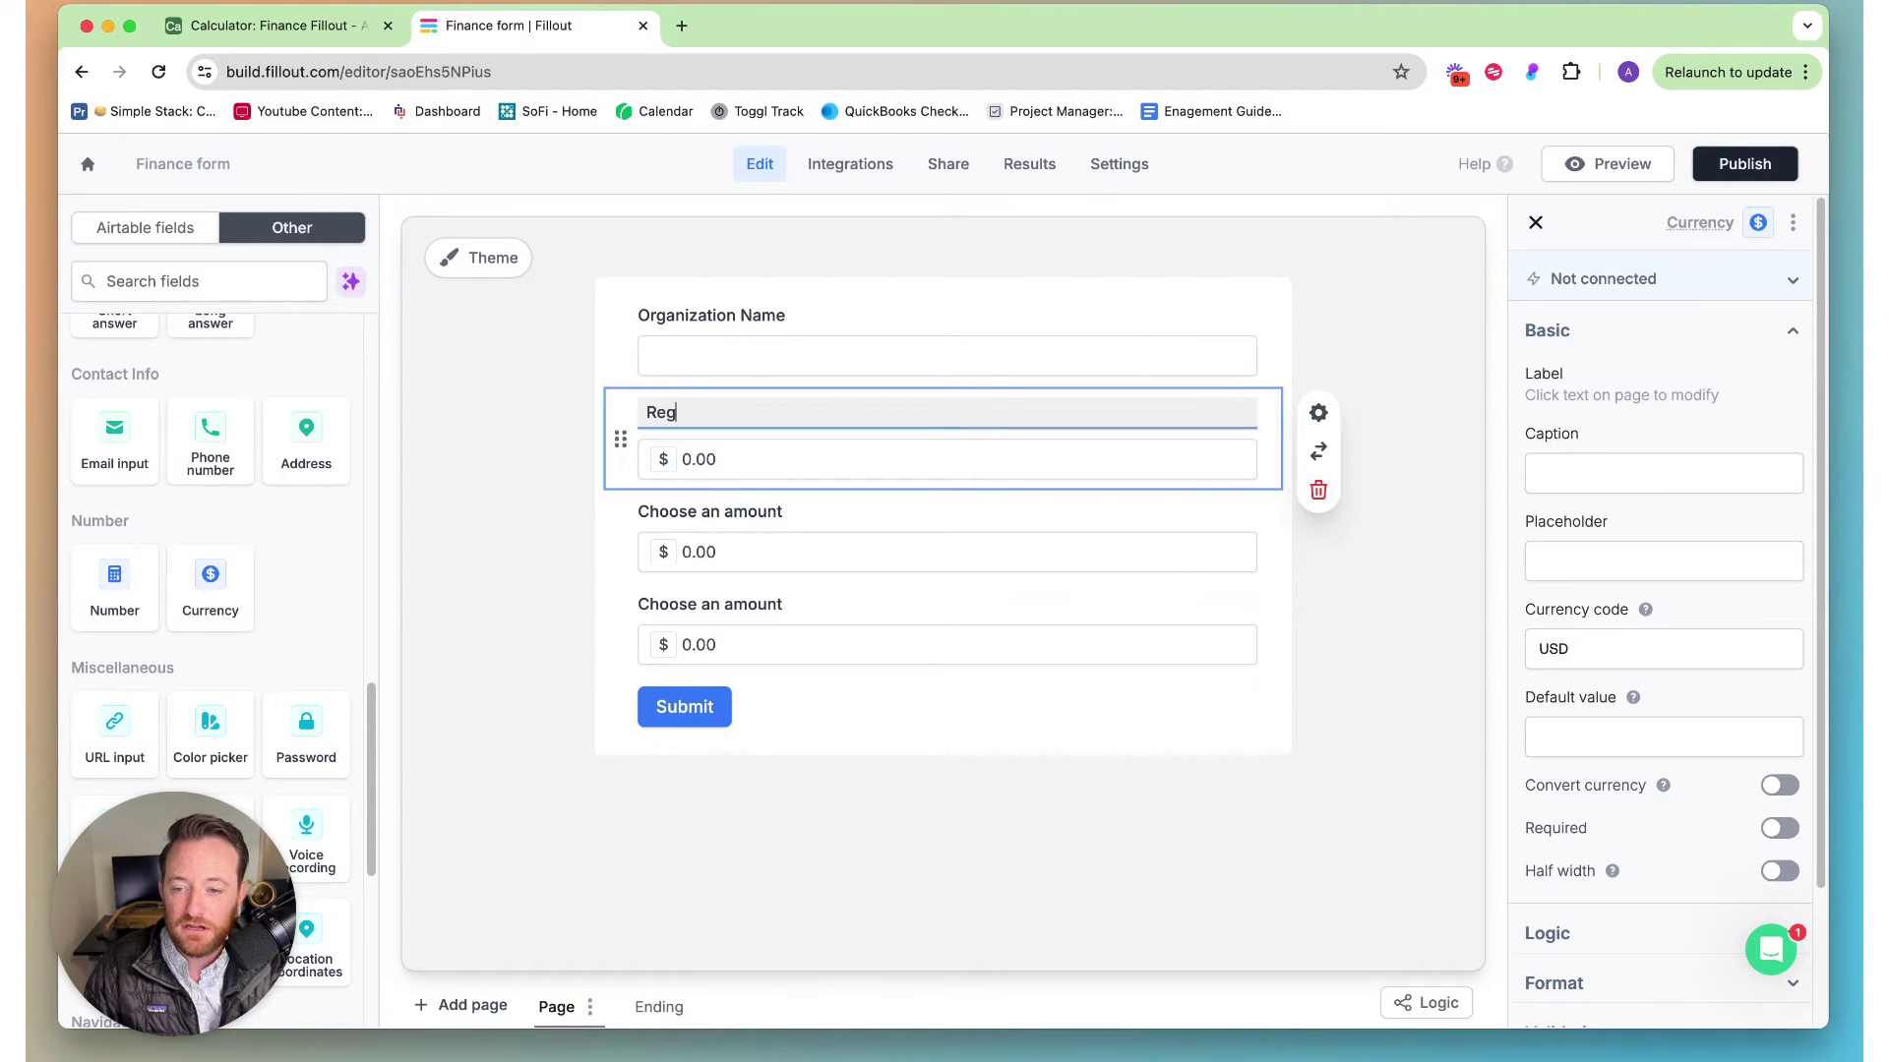
type("ular In")
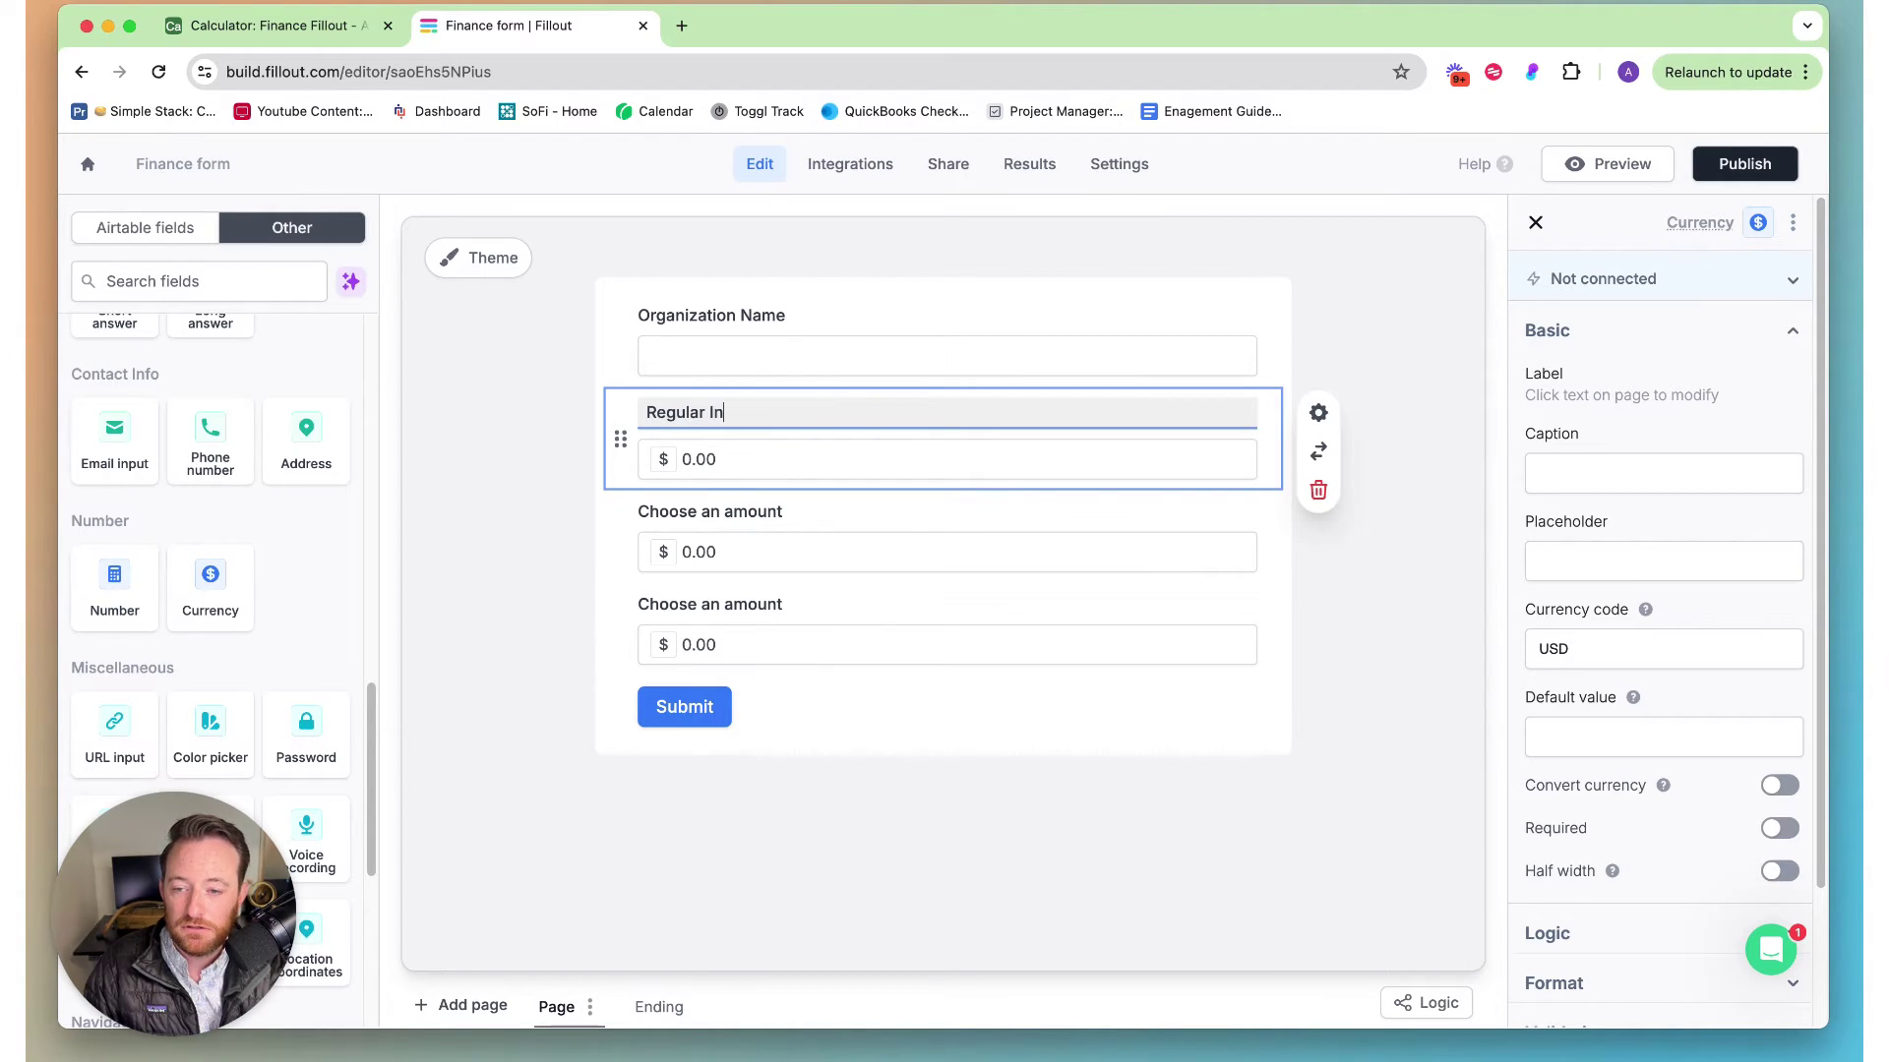
type("come")
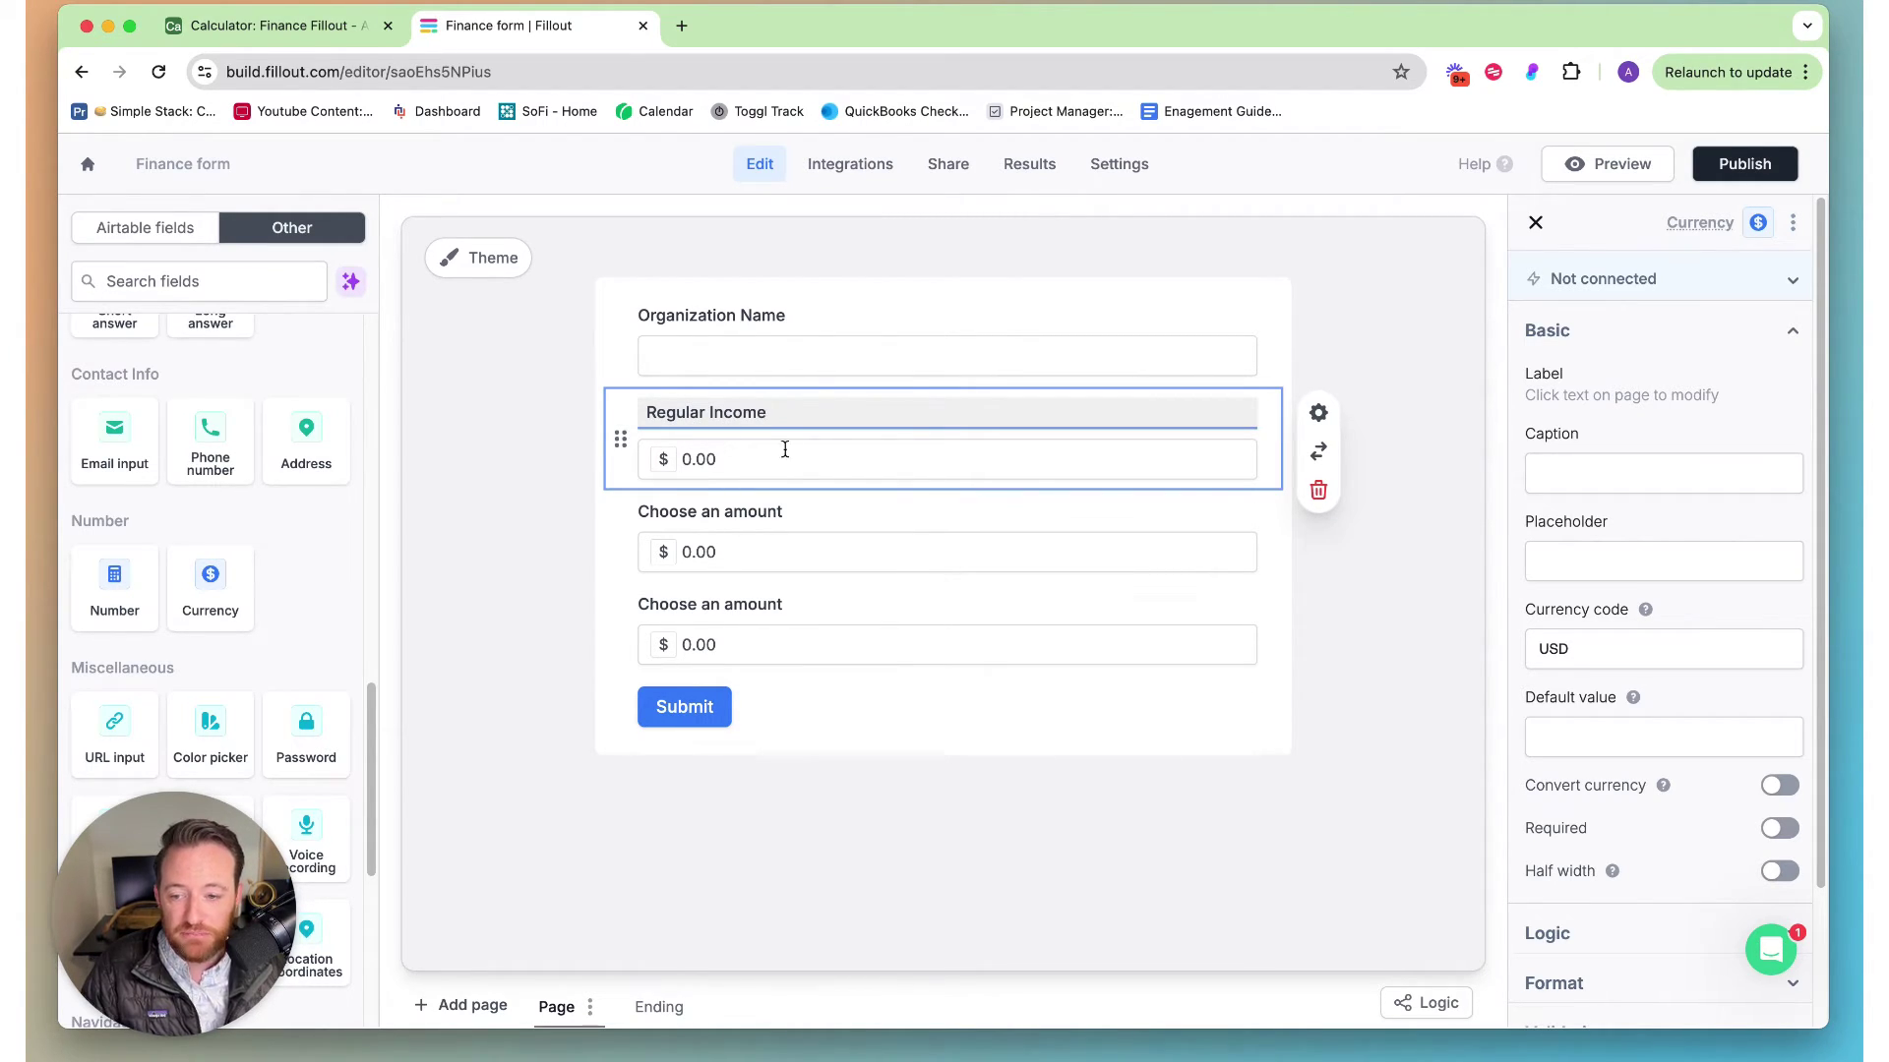
Step: Label the second currency field "Investment Income"
double_click(752, 510)
left_click(752, 515)
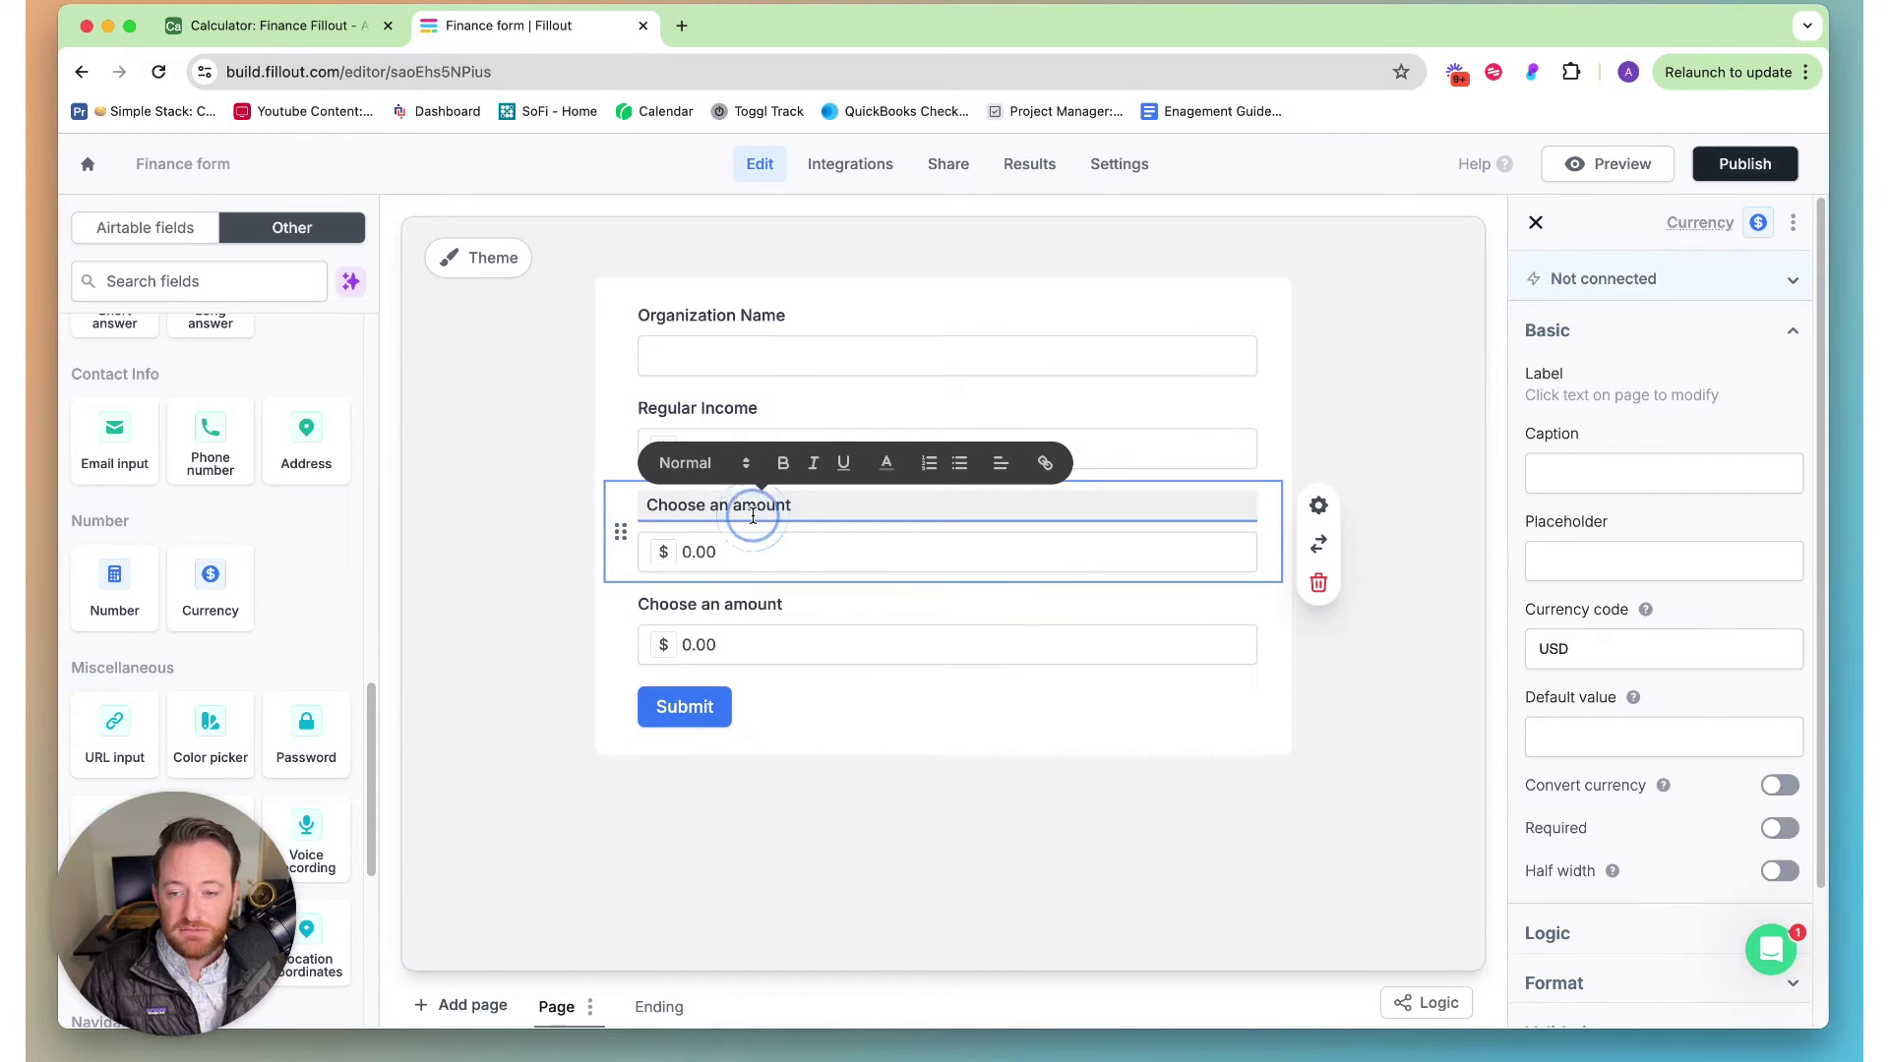
triple_click(753, 506)
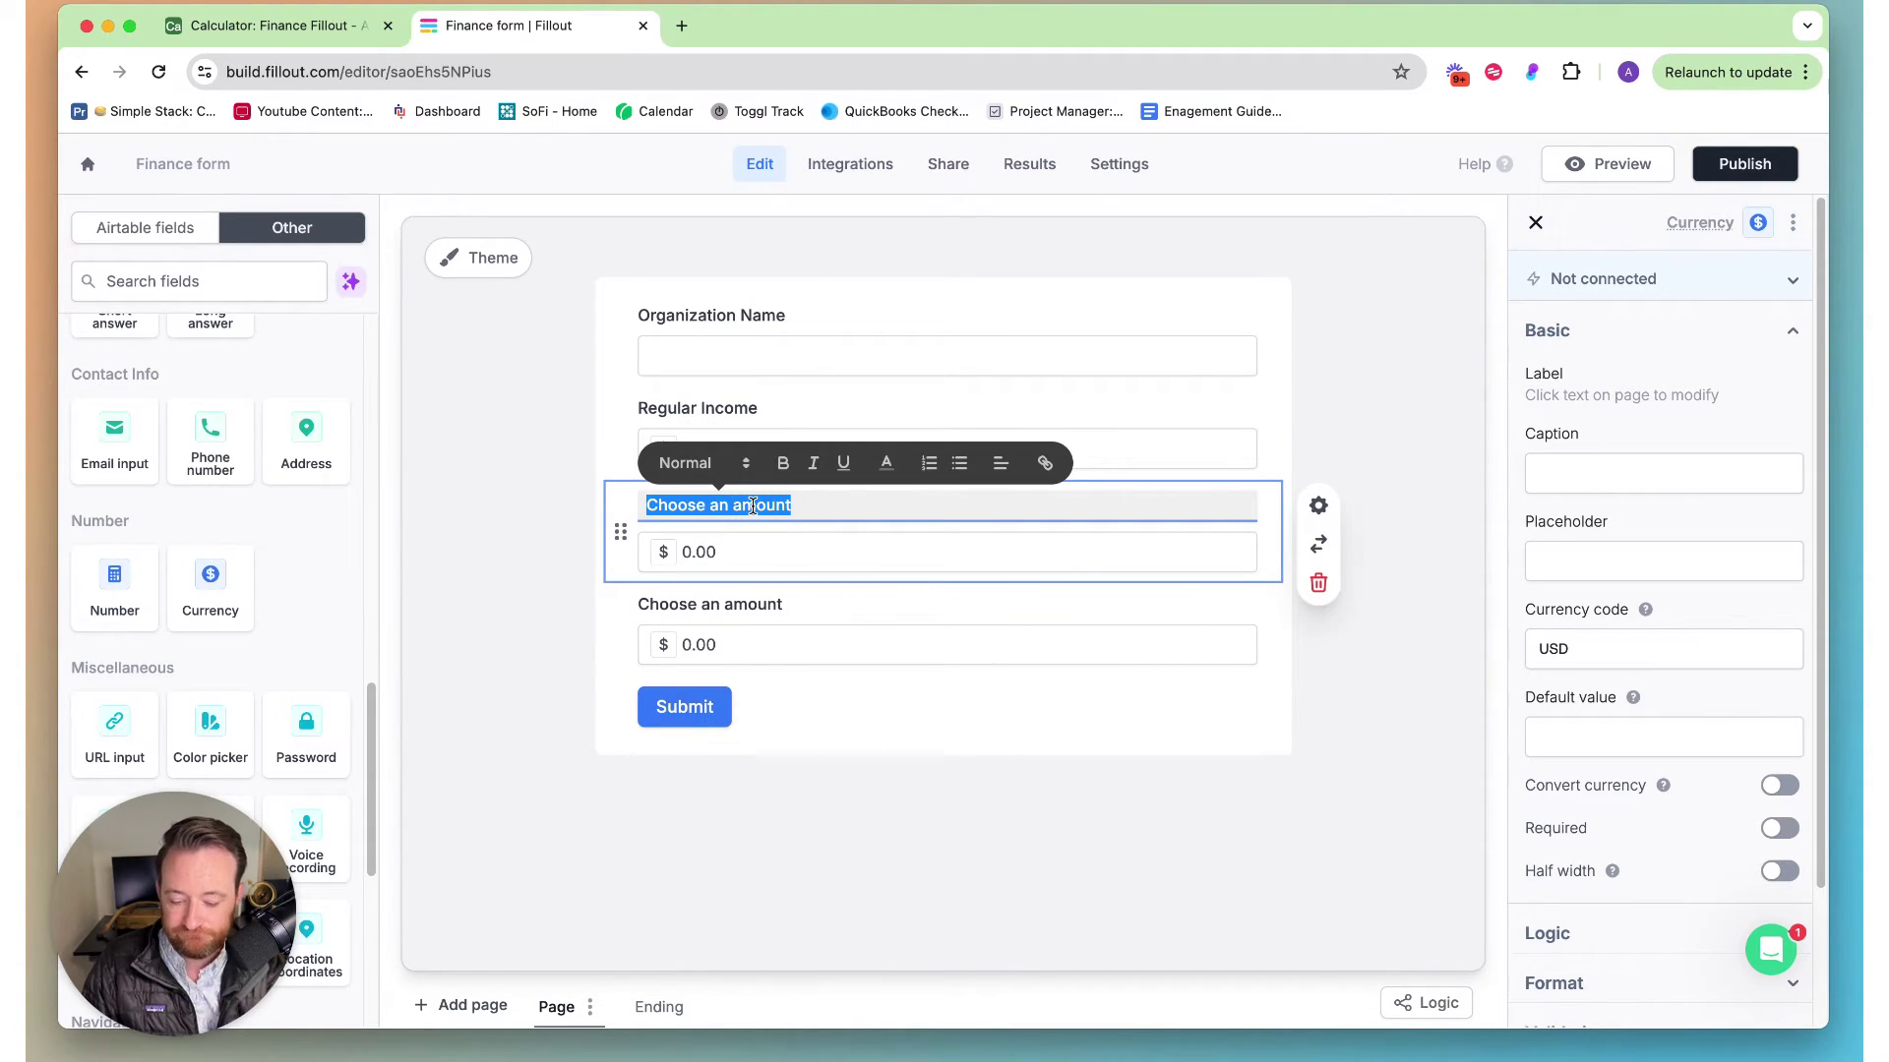
type("Investme")
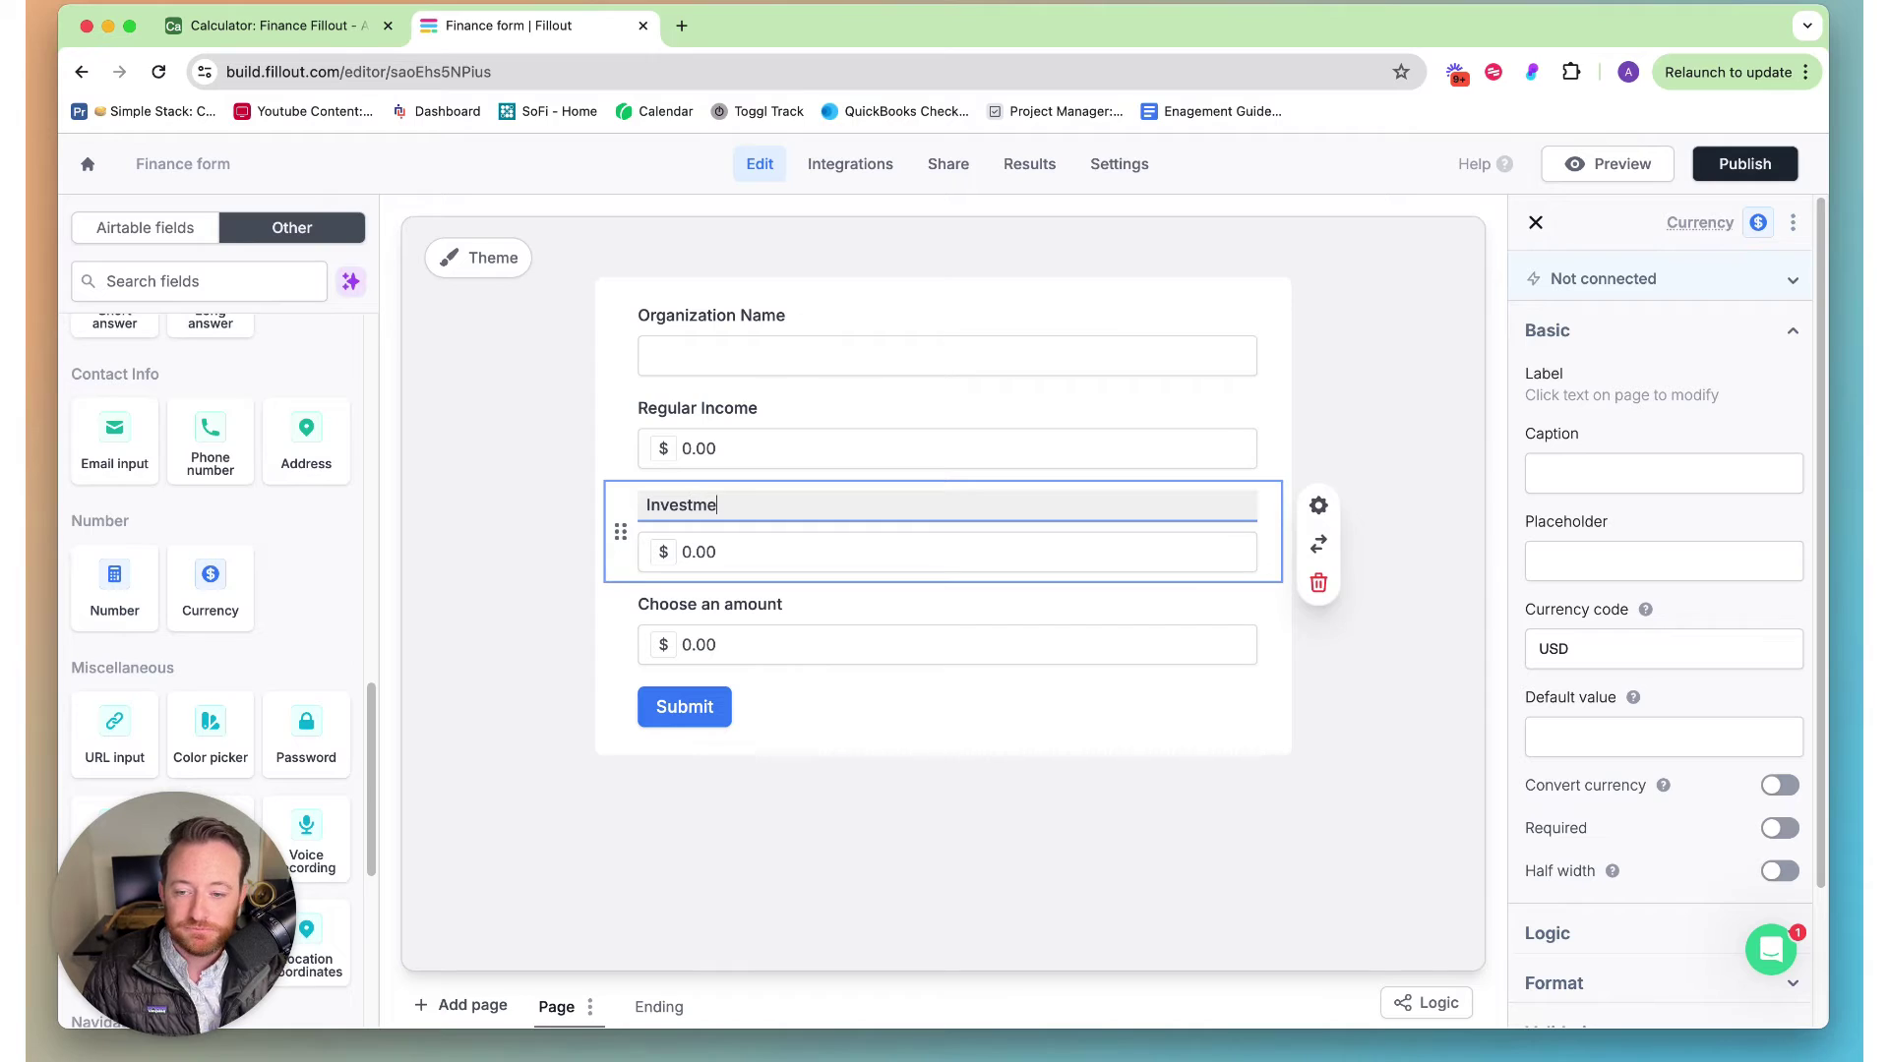
type("nt Income")
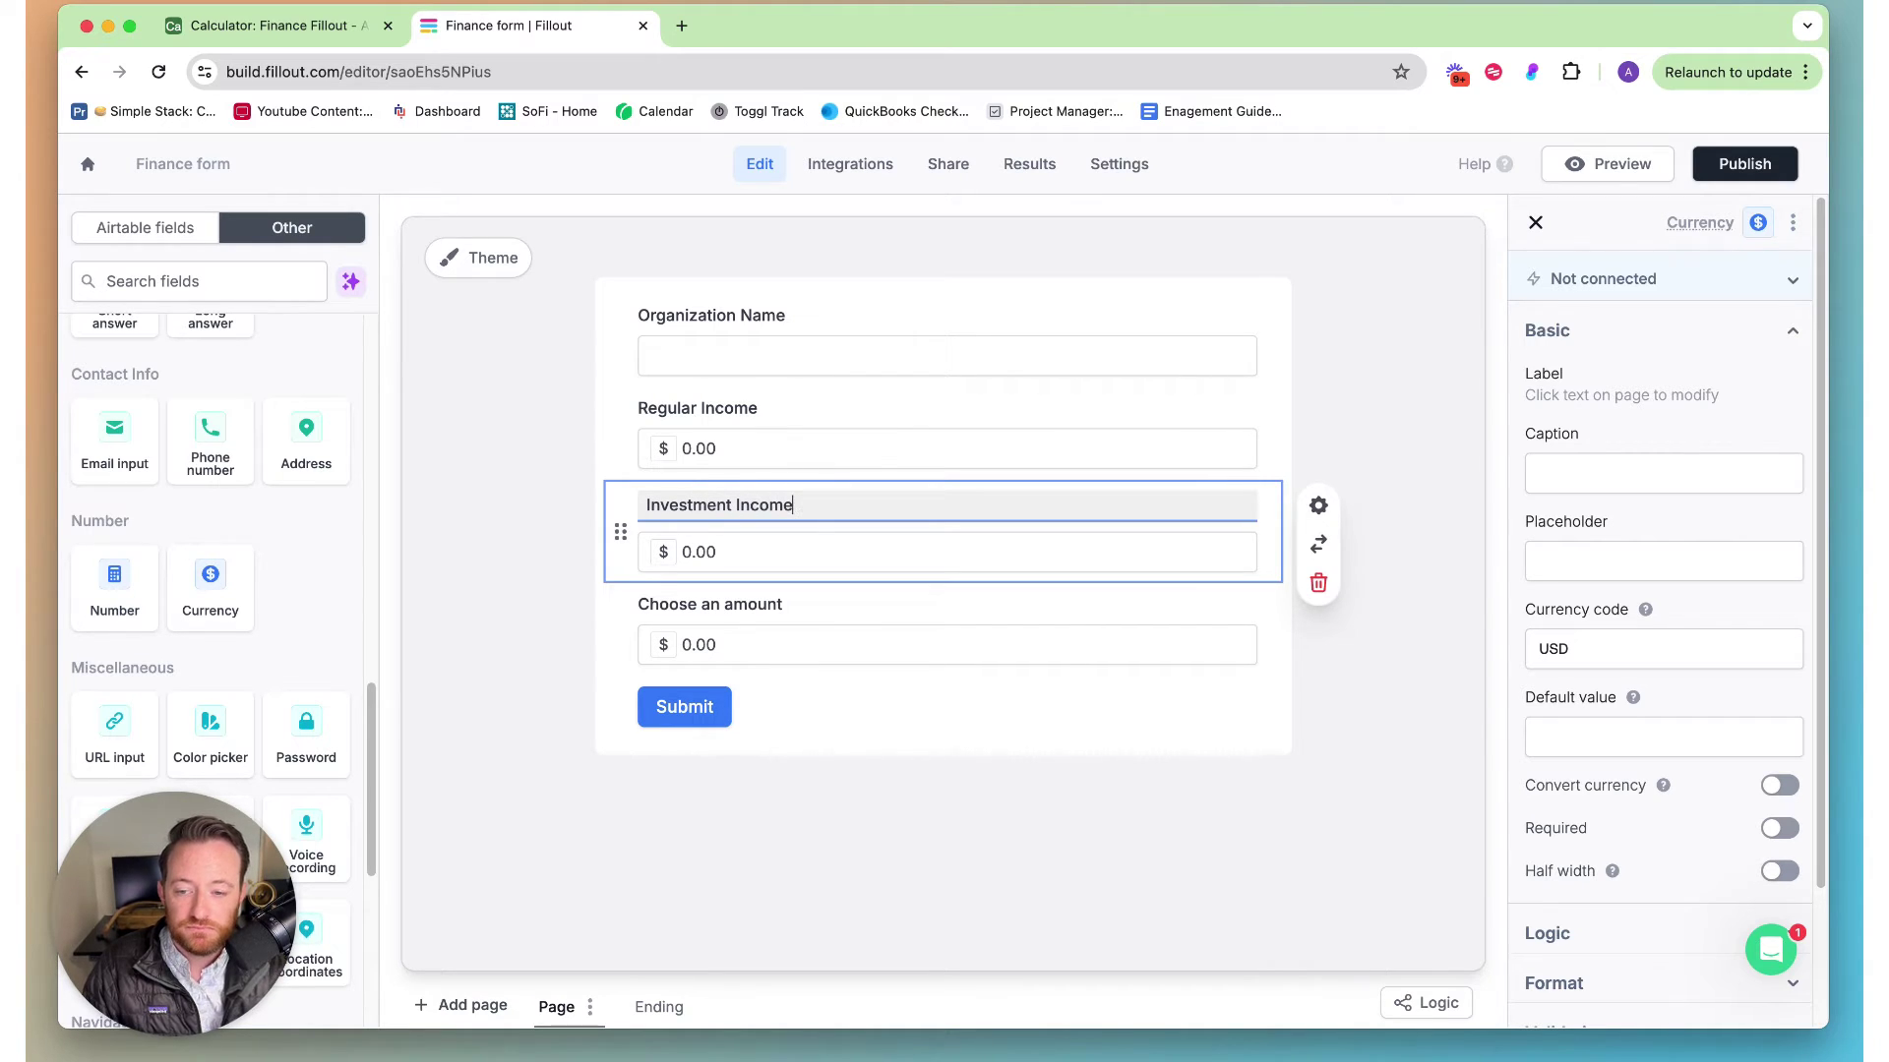
Step: Label the third currency field "Other Income"
triple_click(773, 600)
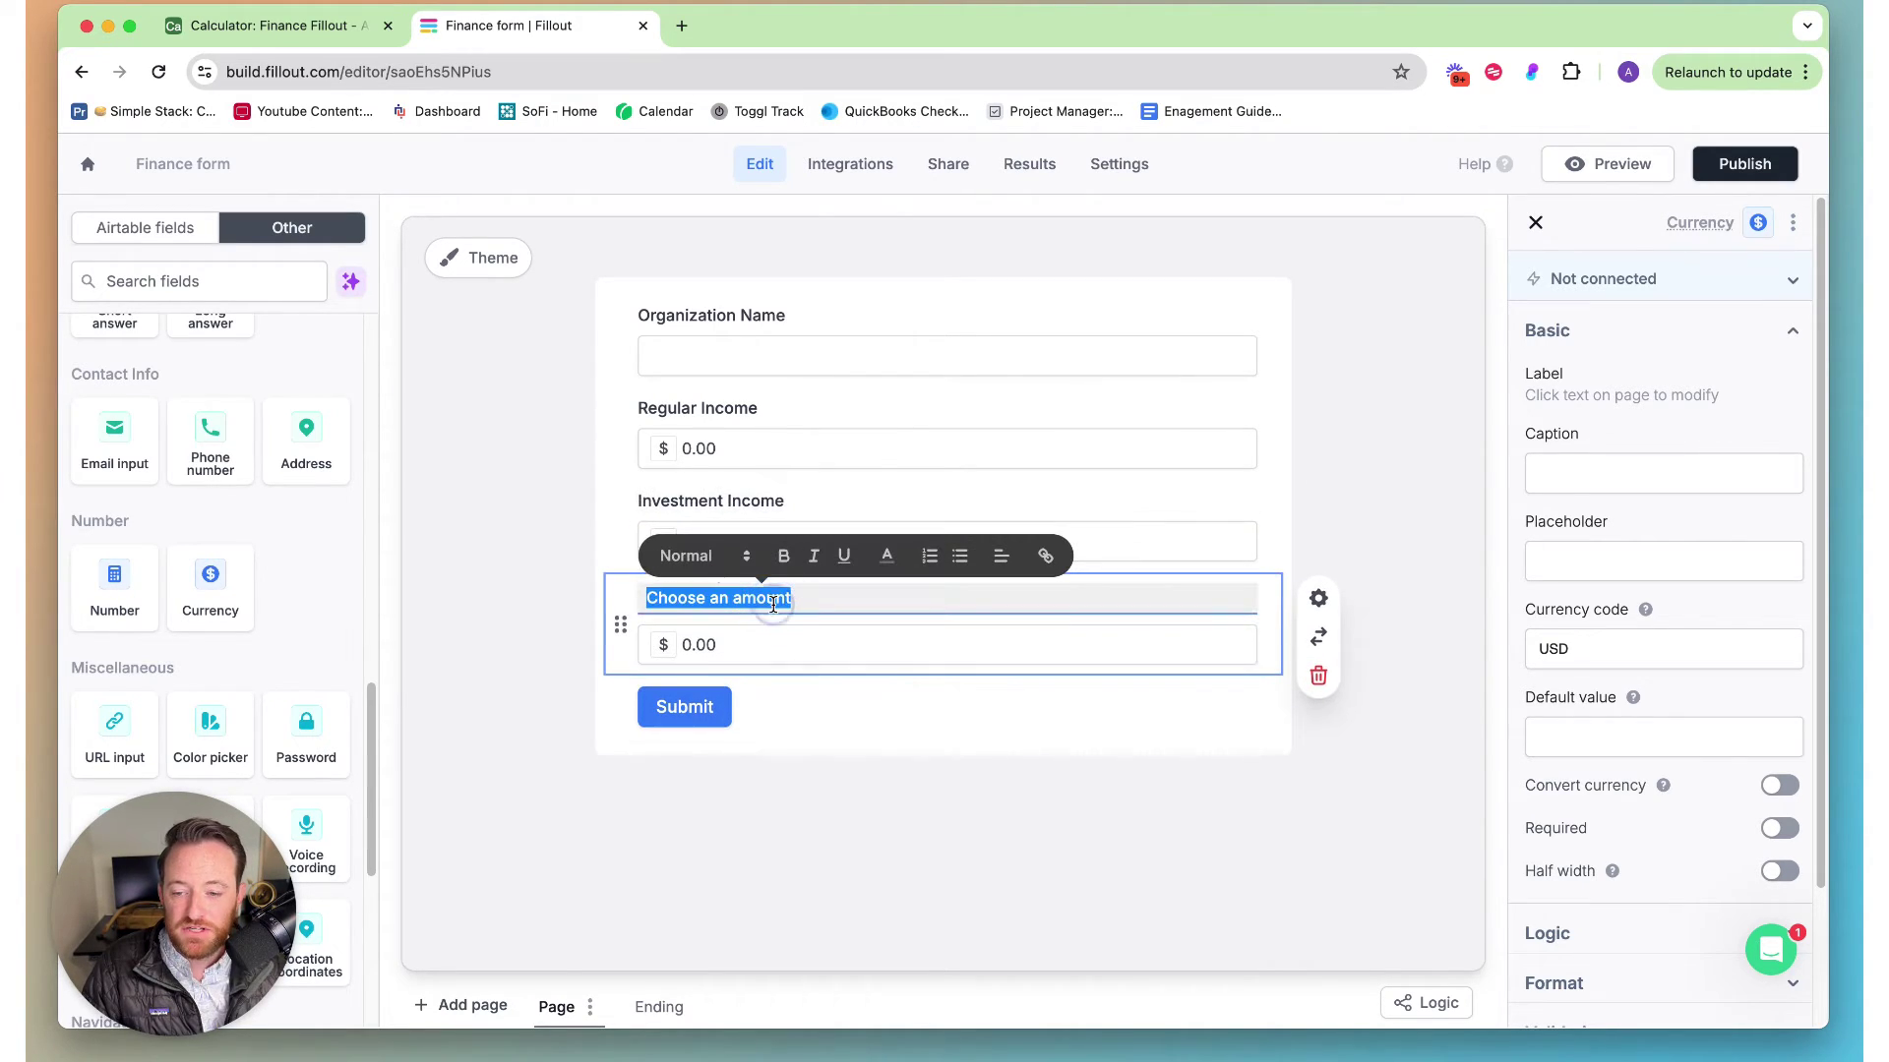
type("Other")
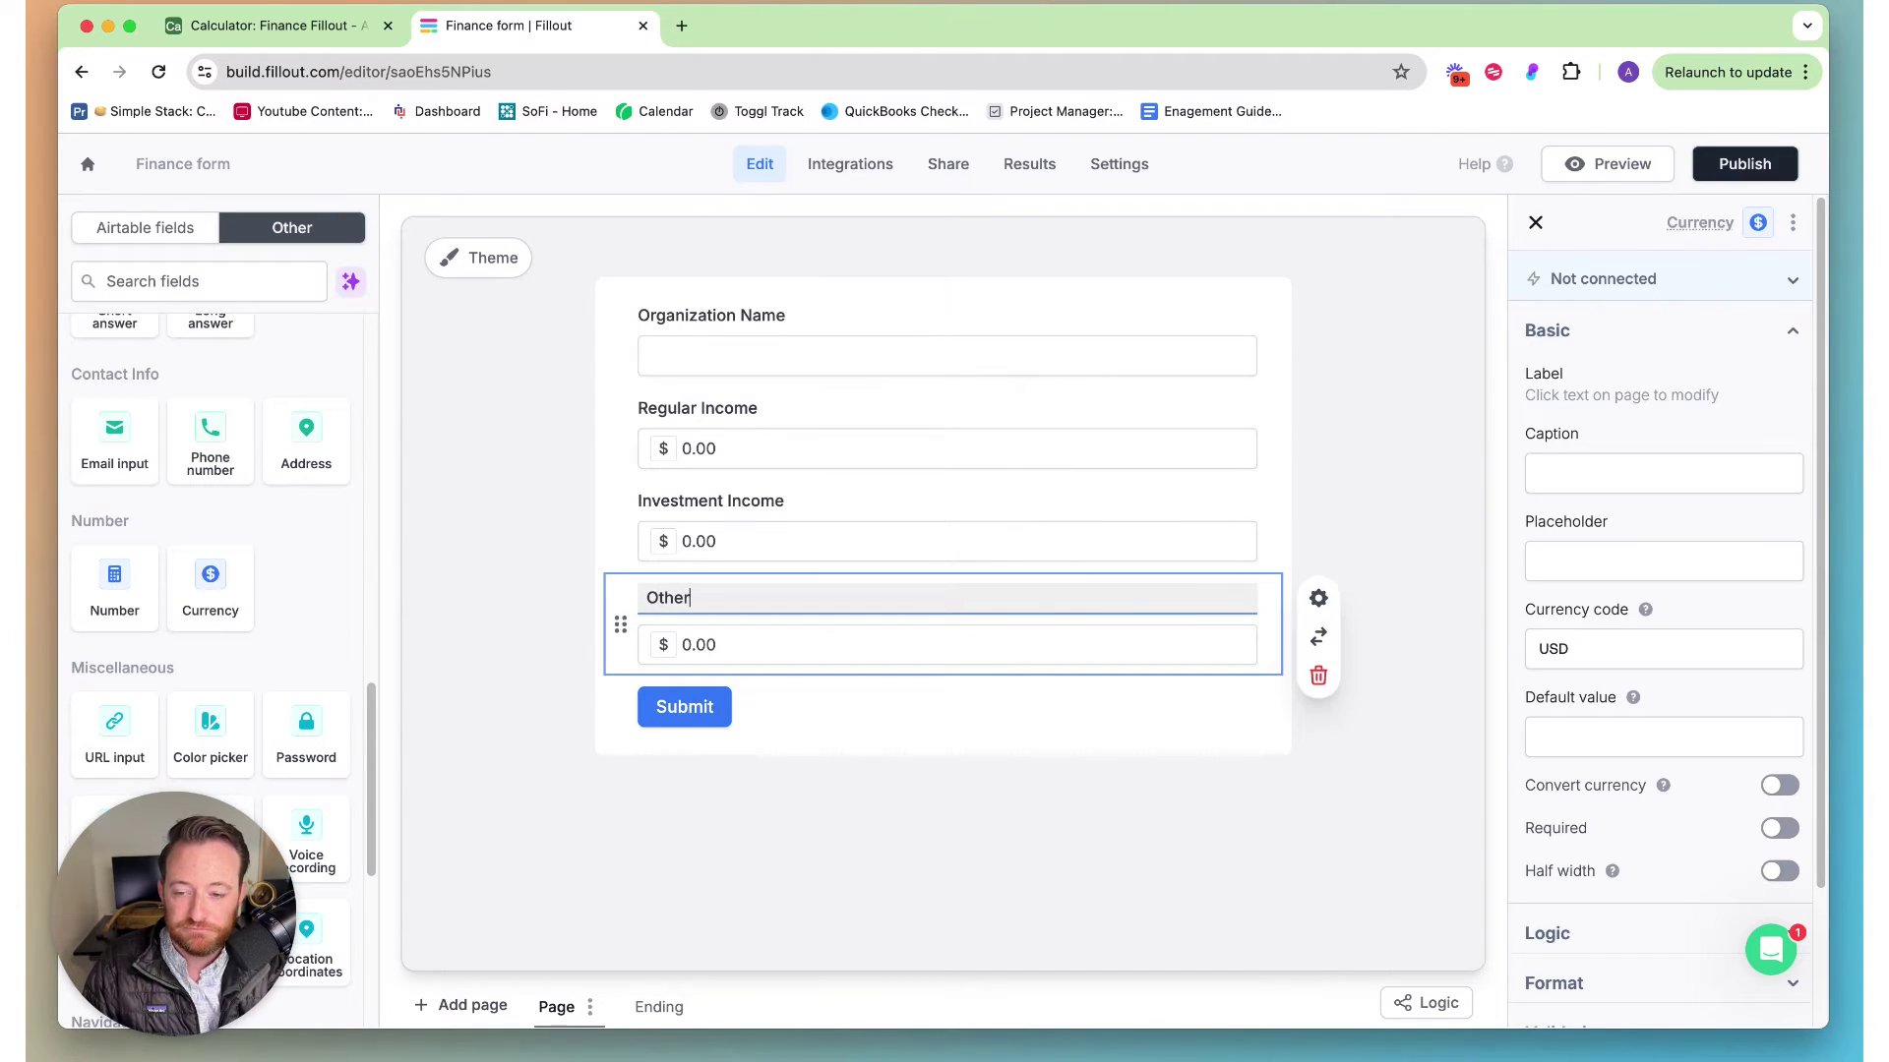
type(" Income")
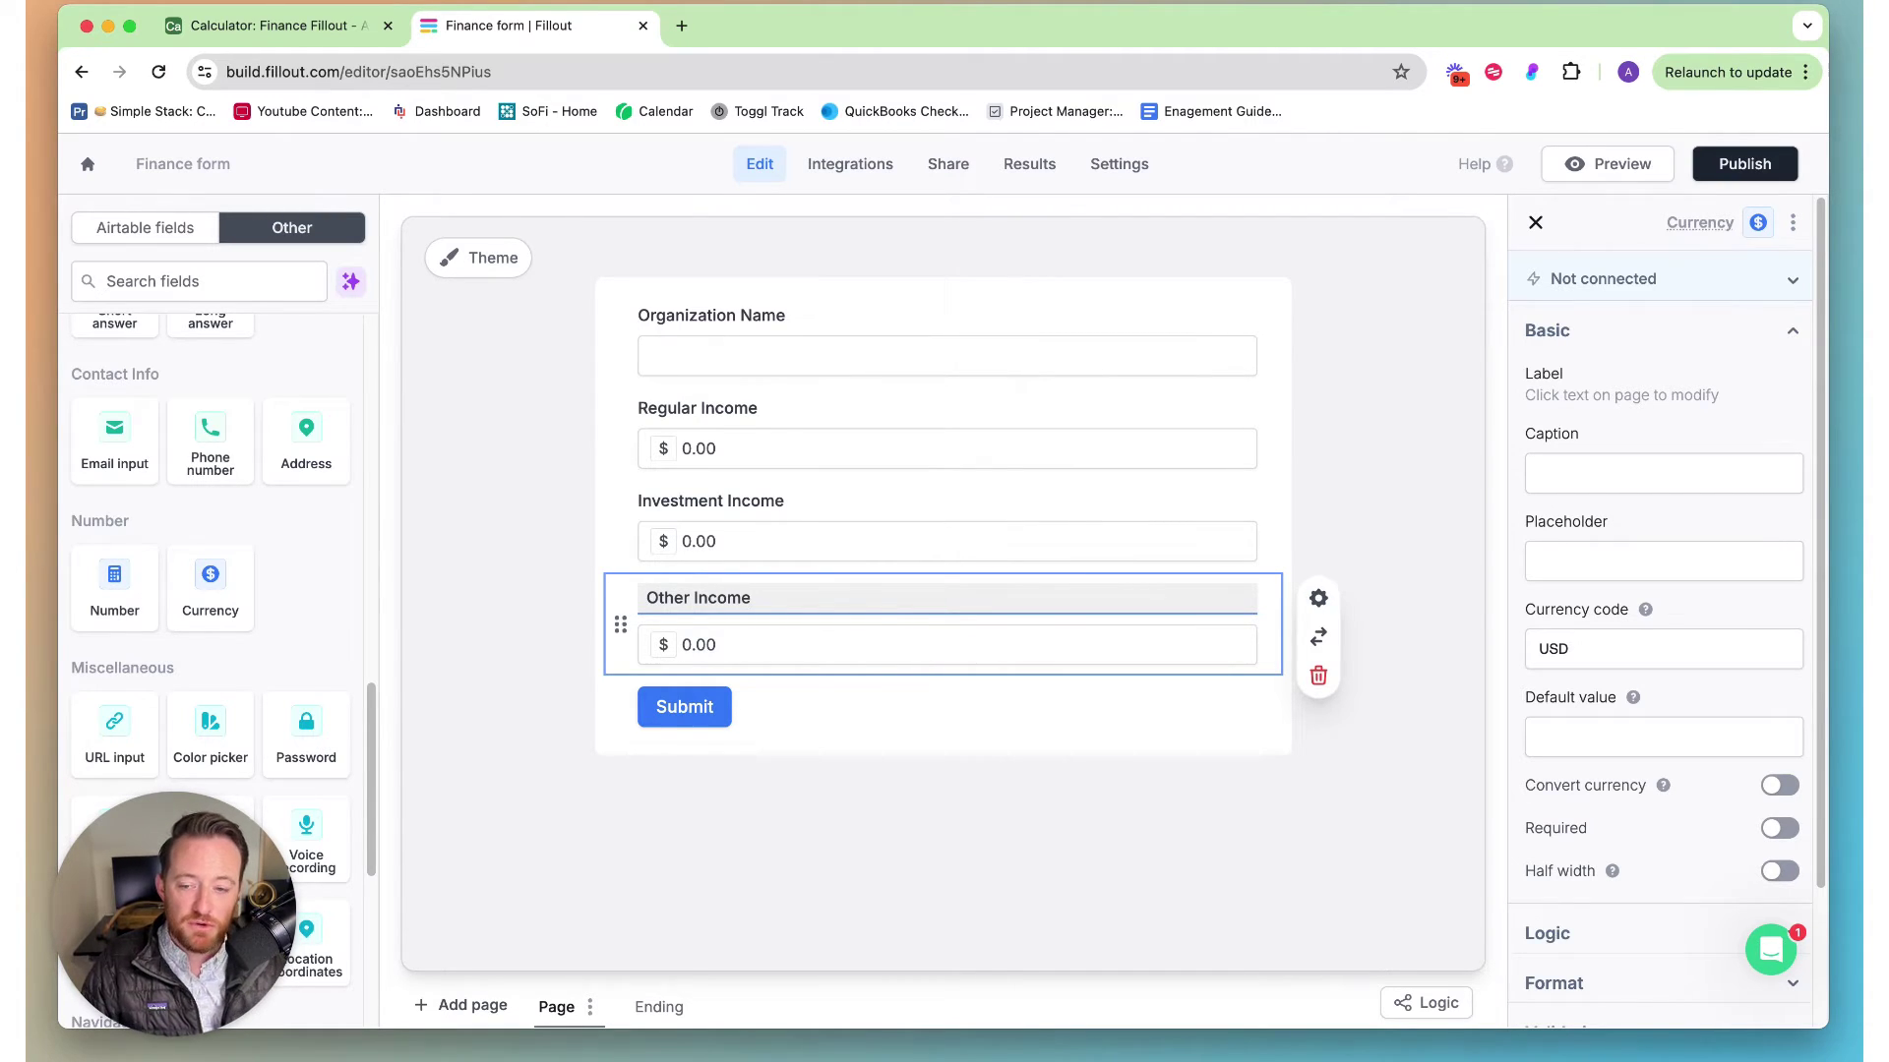
left_click(591, 801)
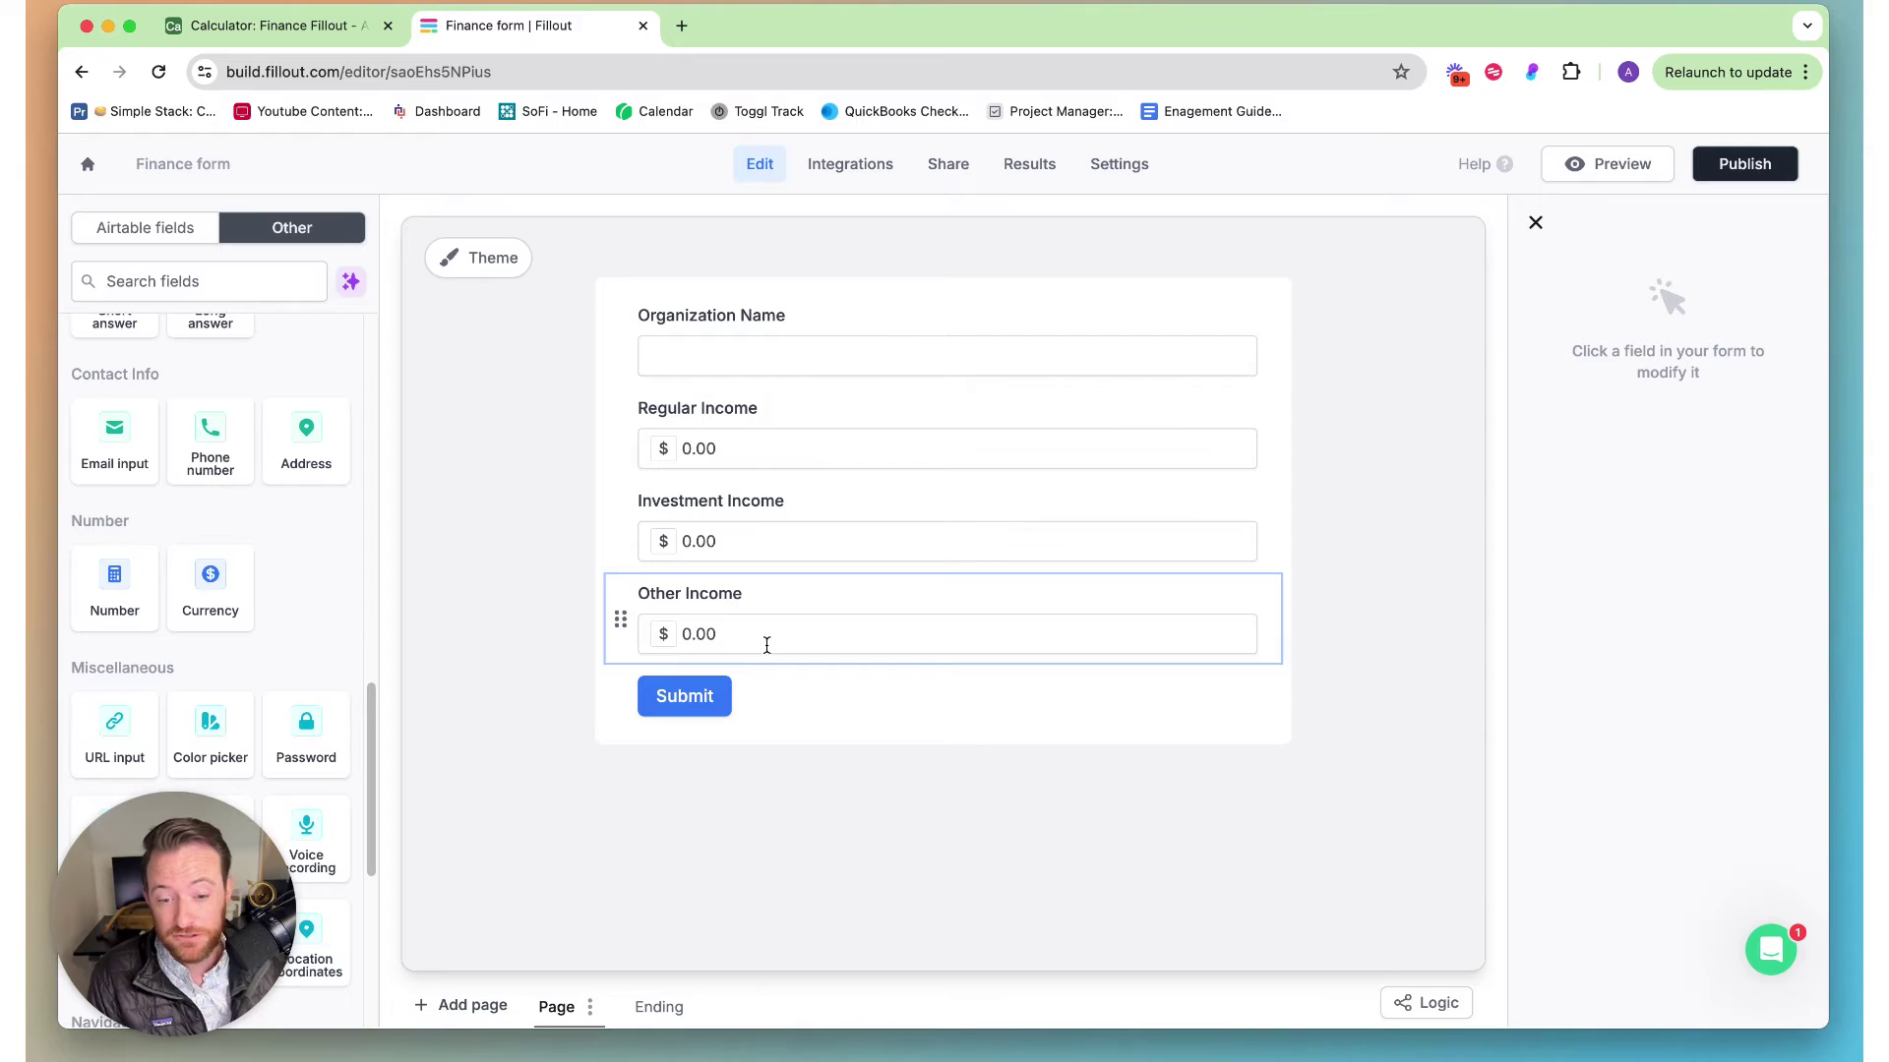
Step: Create a new form calculation named "Total Revenue" of type number
left_click(1431, 1011)
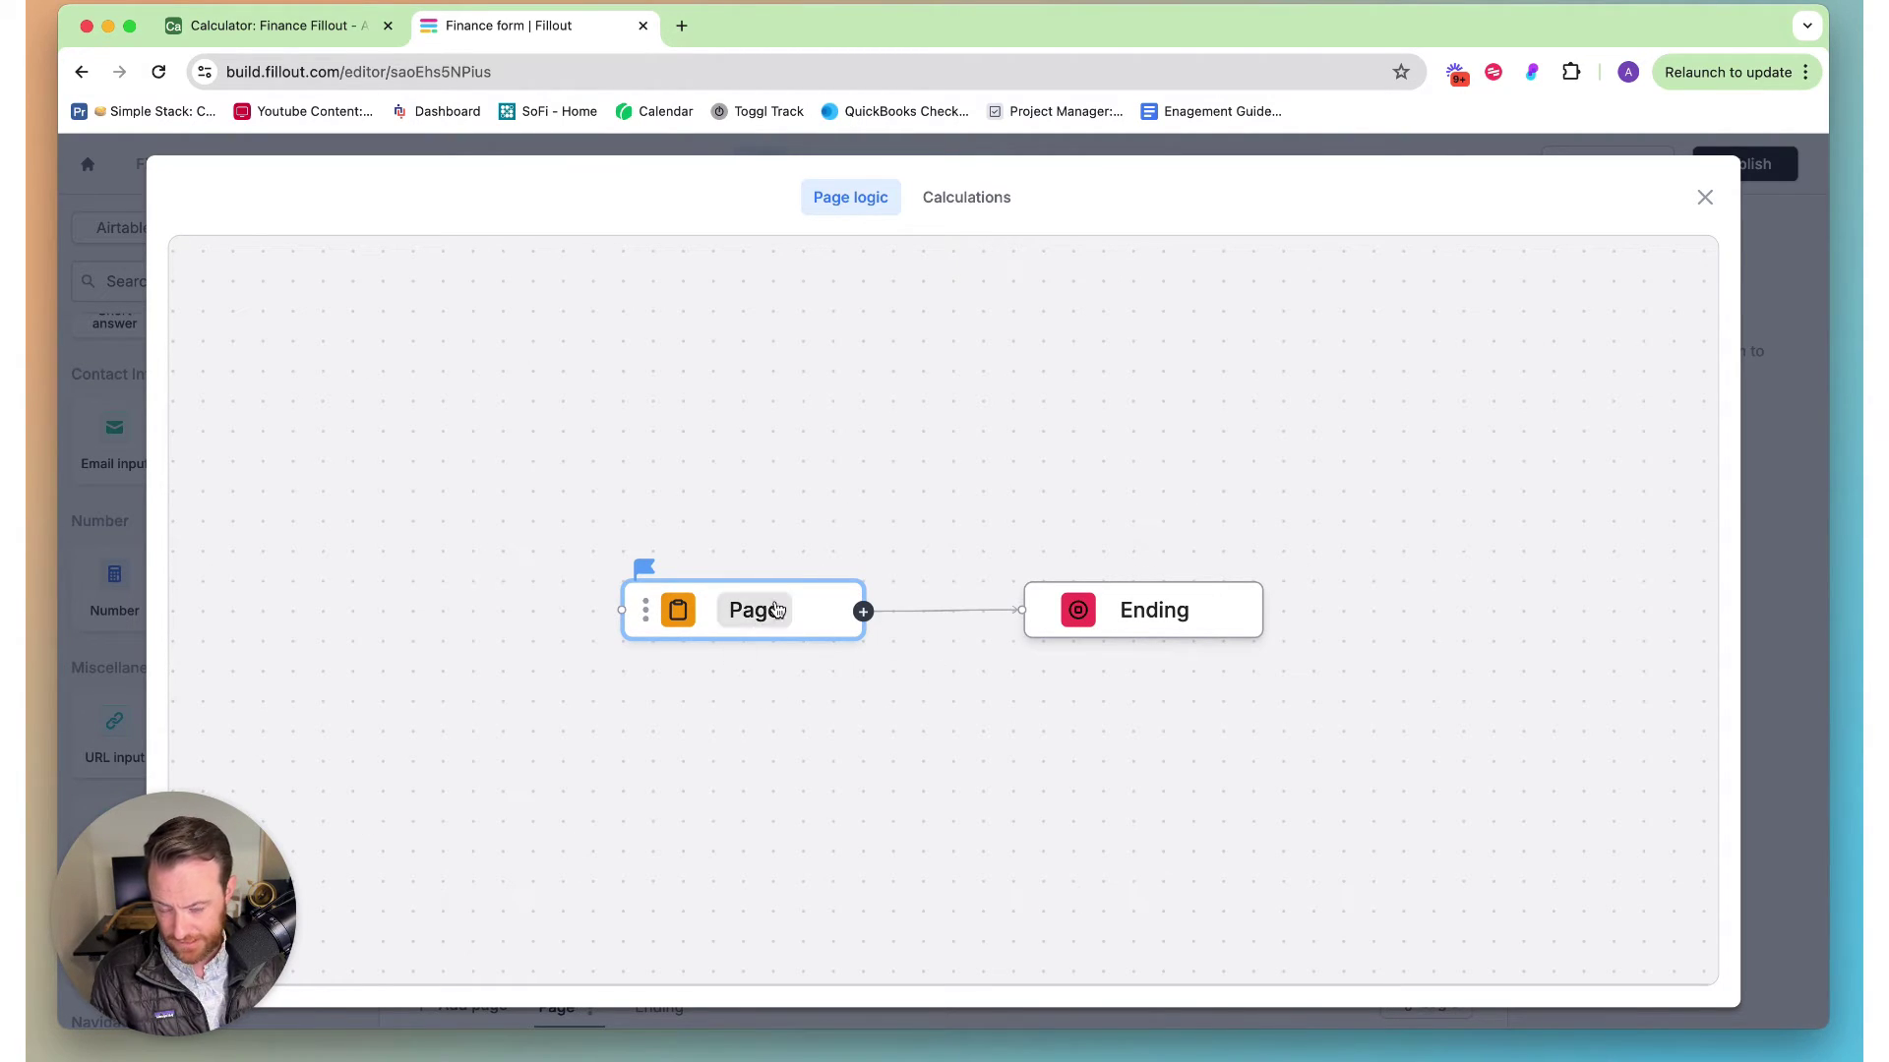
left_click(972, 203)
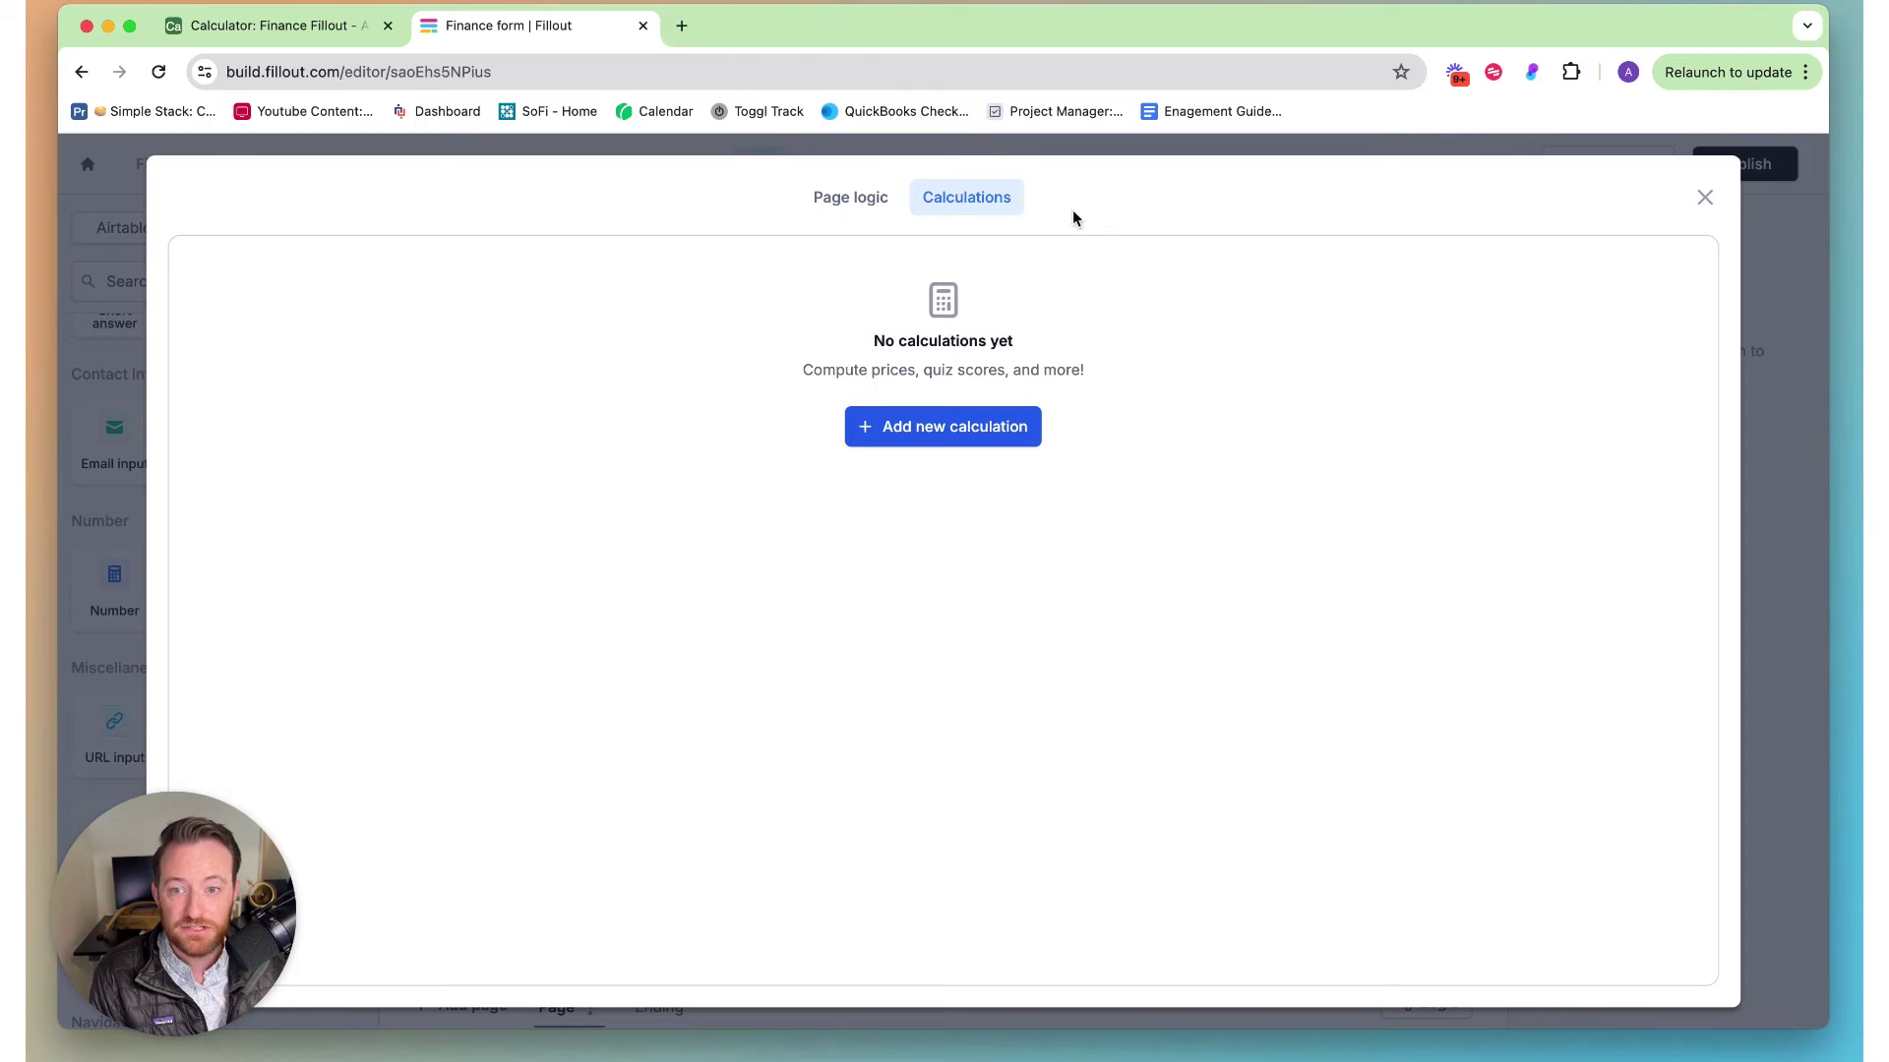
left_click(994, 434)
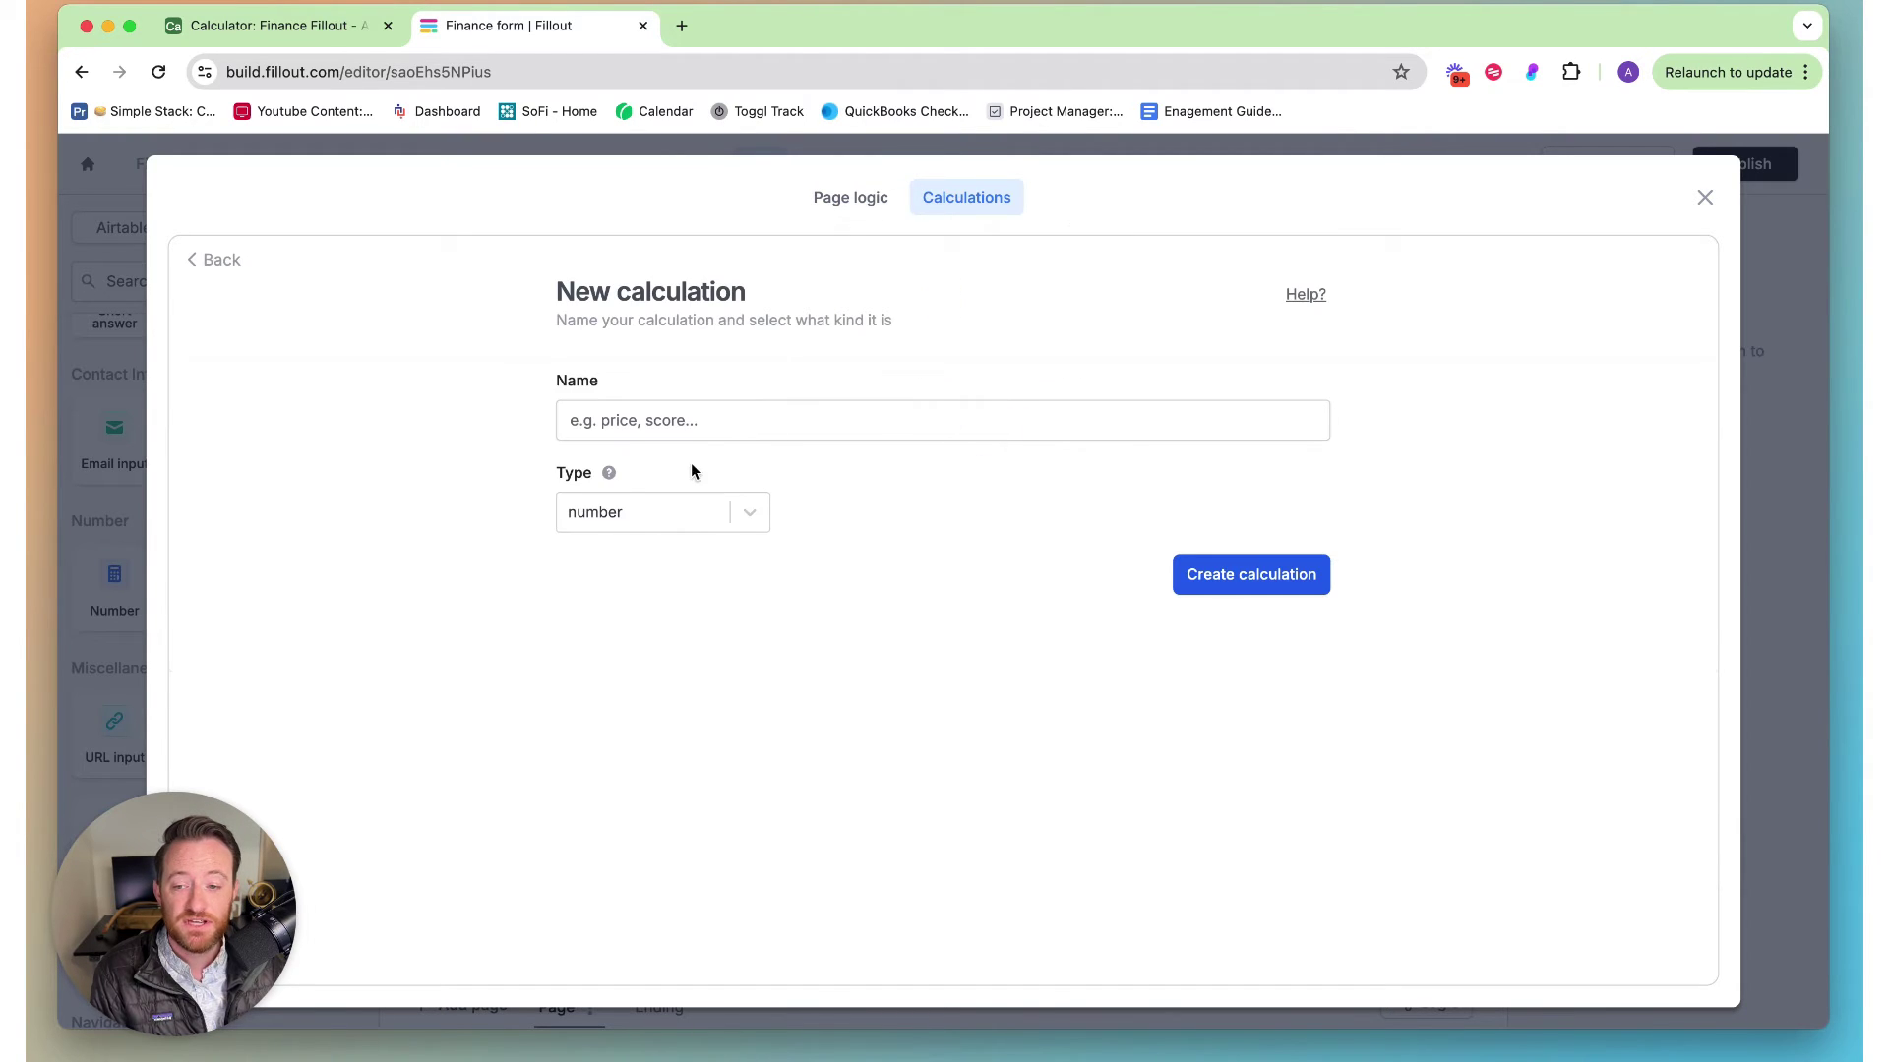
left_click(620, 411)
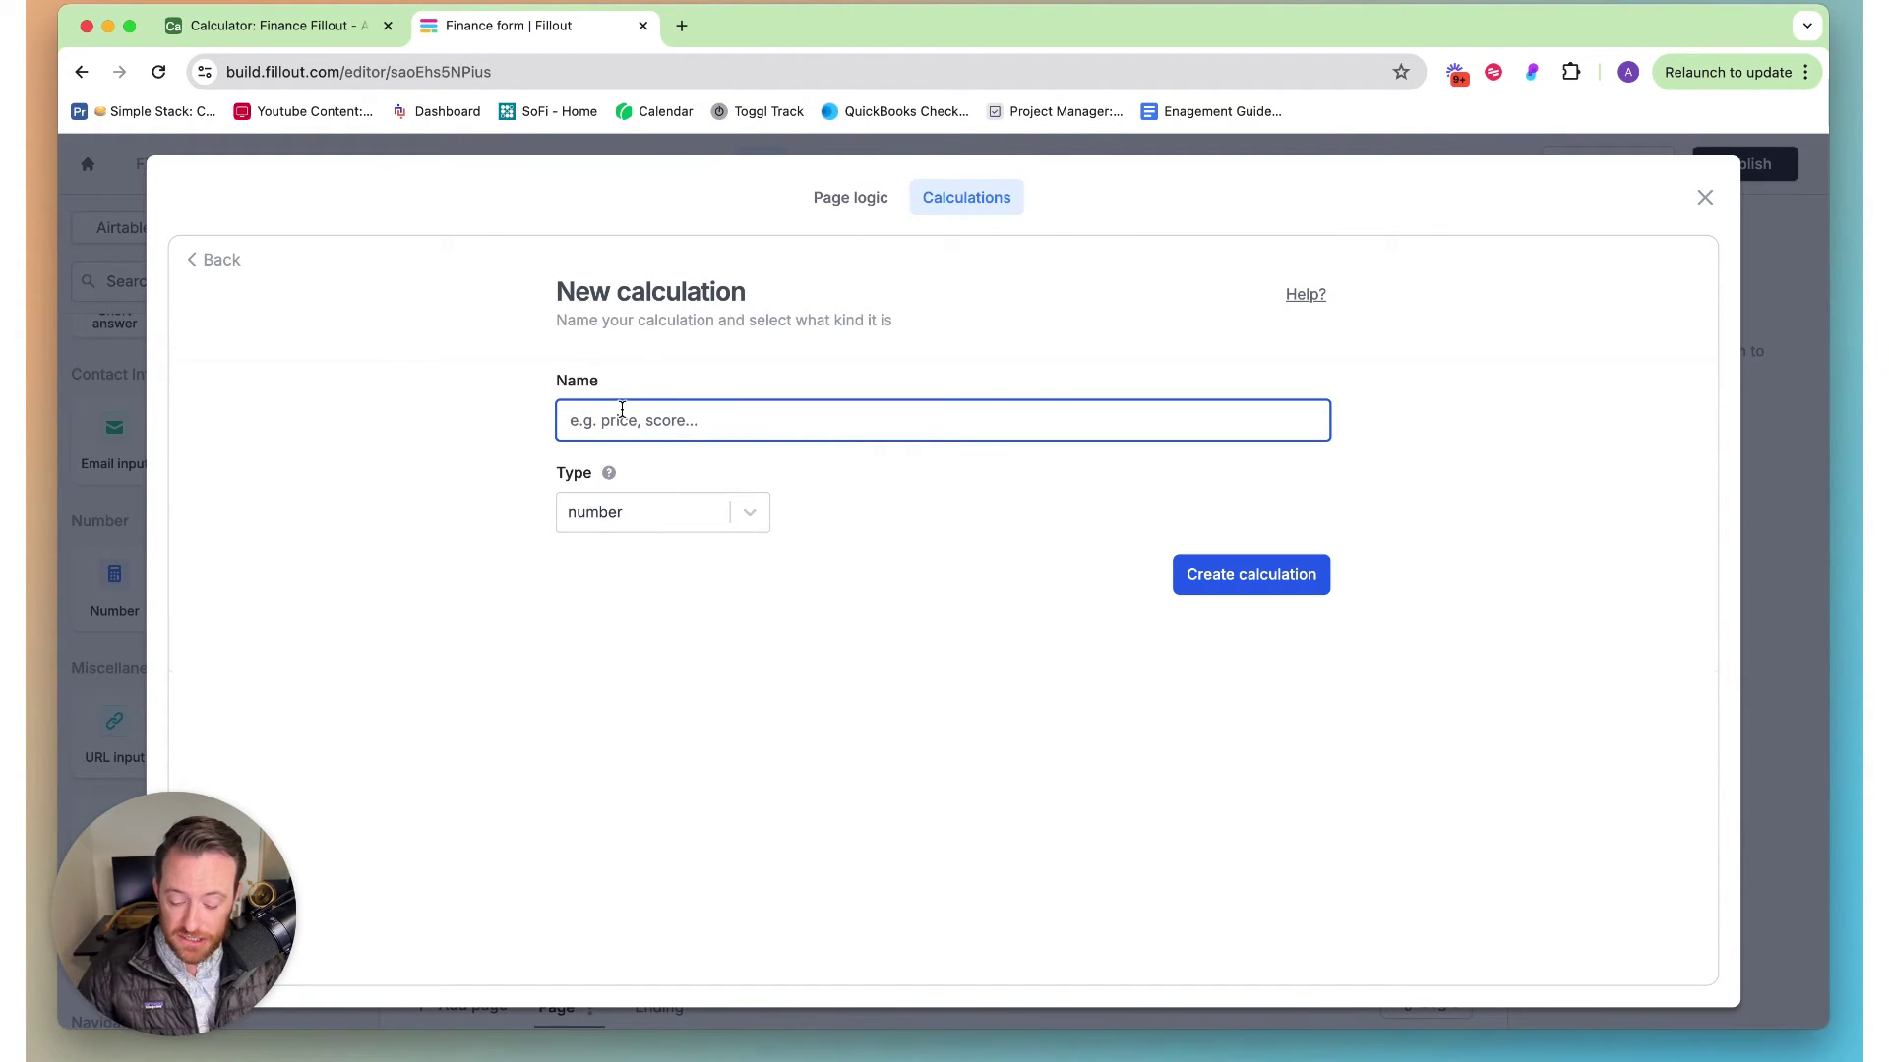
type("Total Revenue")
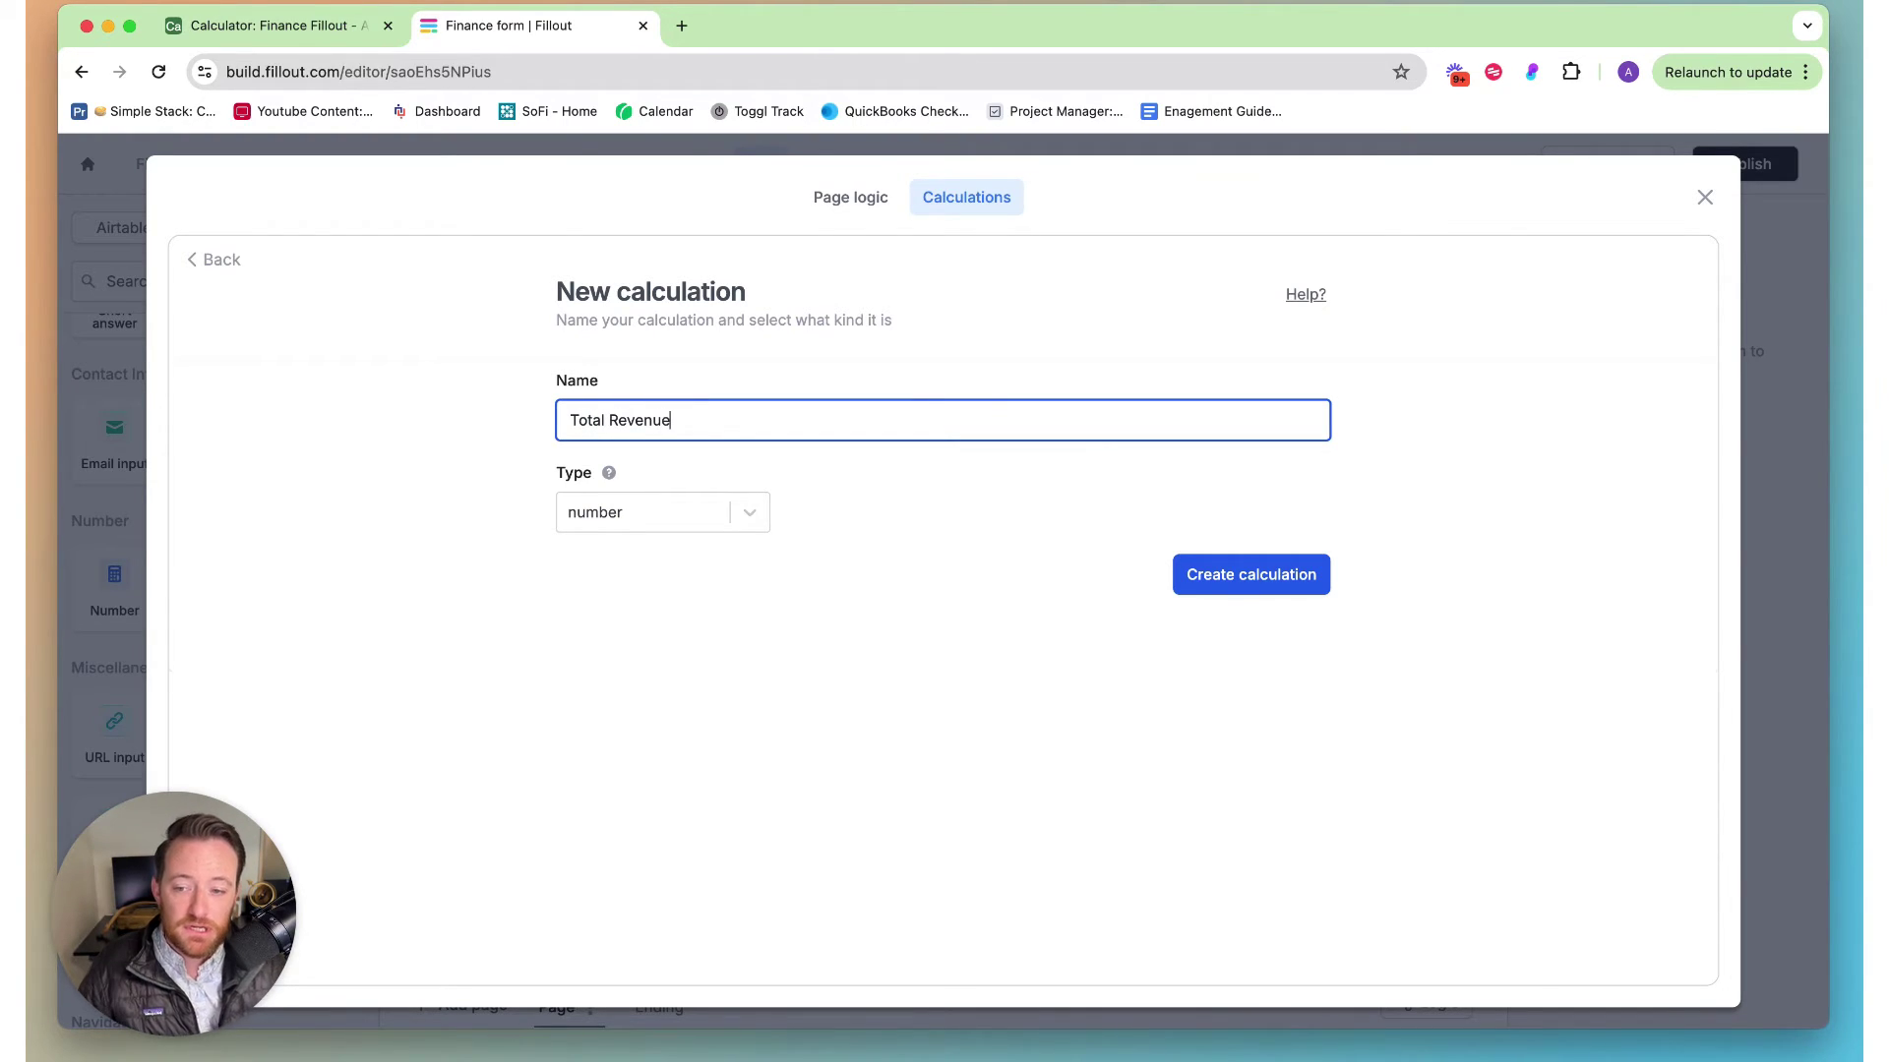
left_click(751, 520)
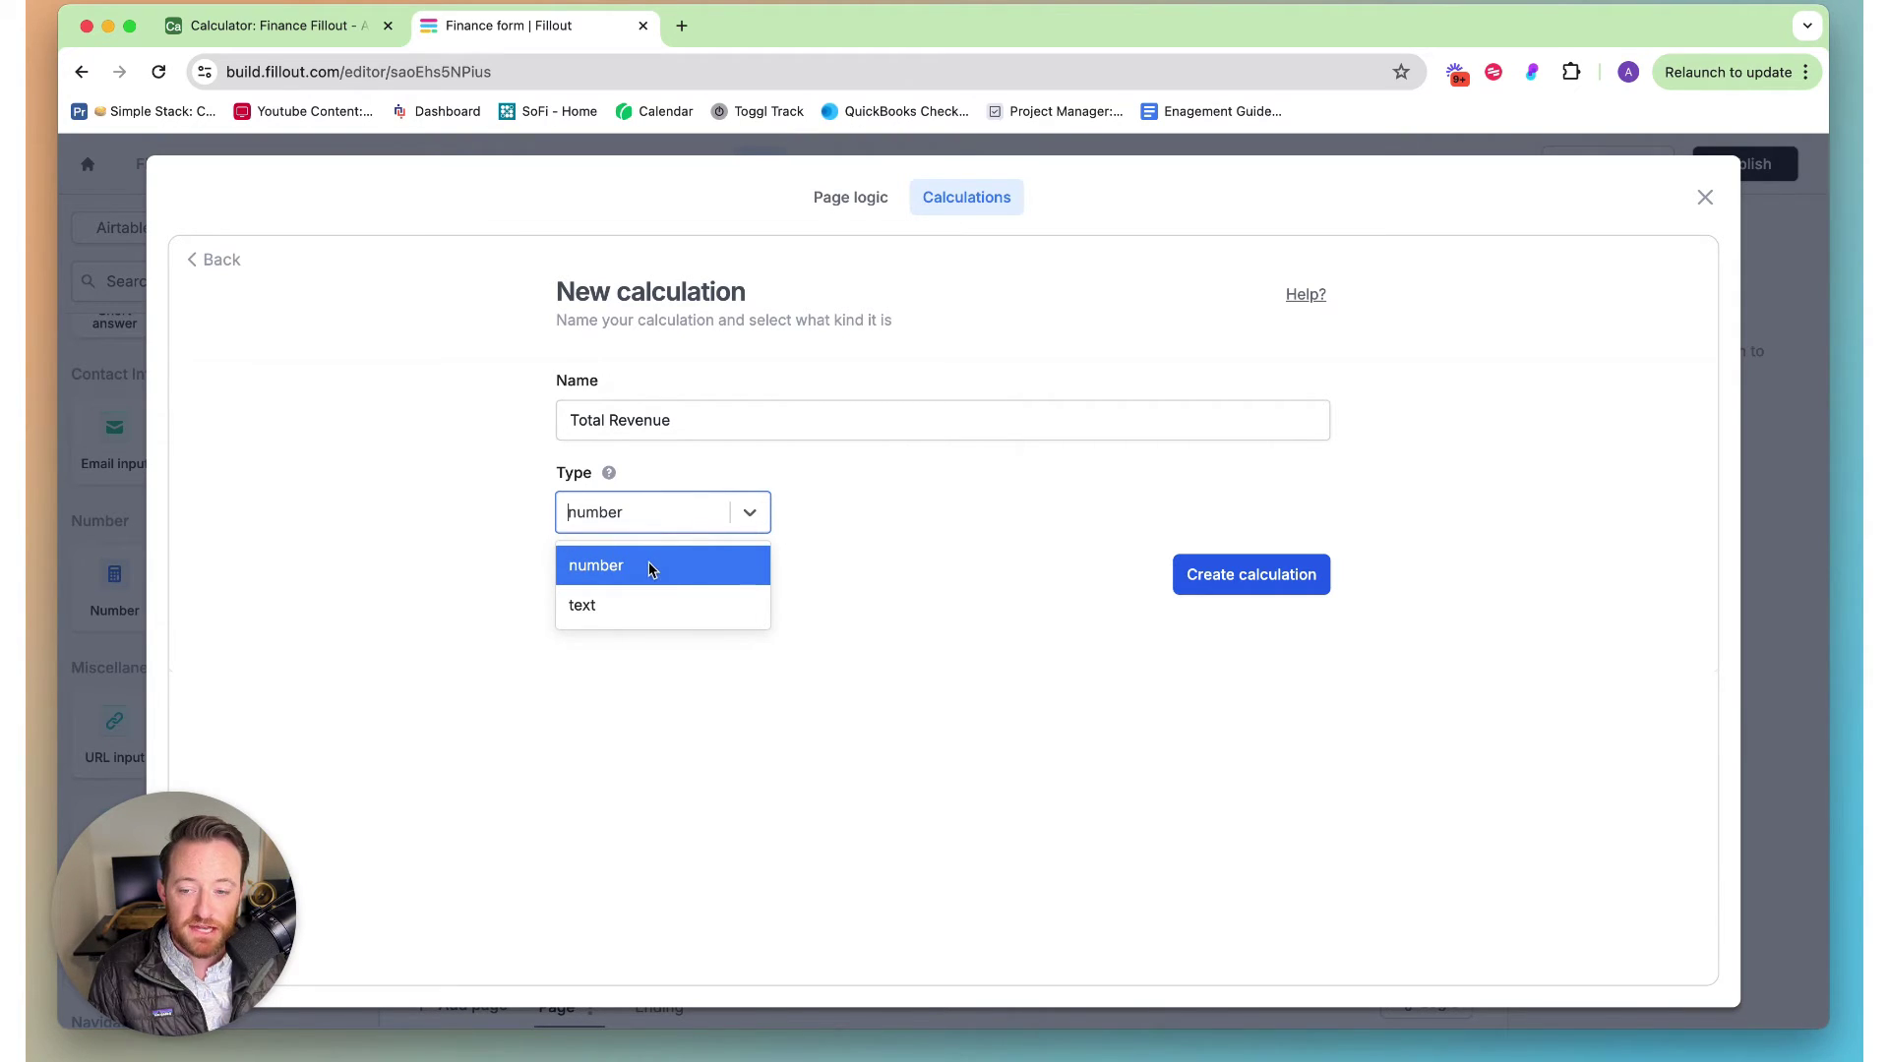
left_click(649, 566)
left_click(1275, 578)
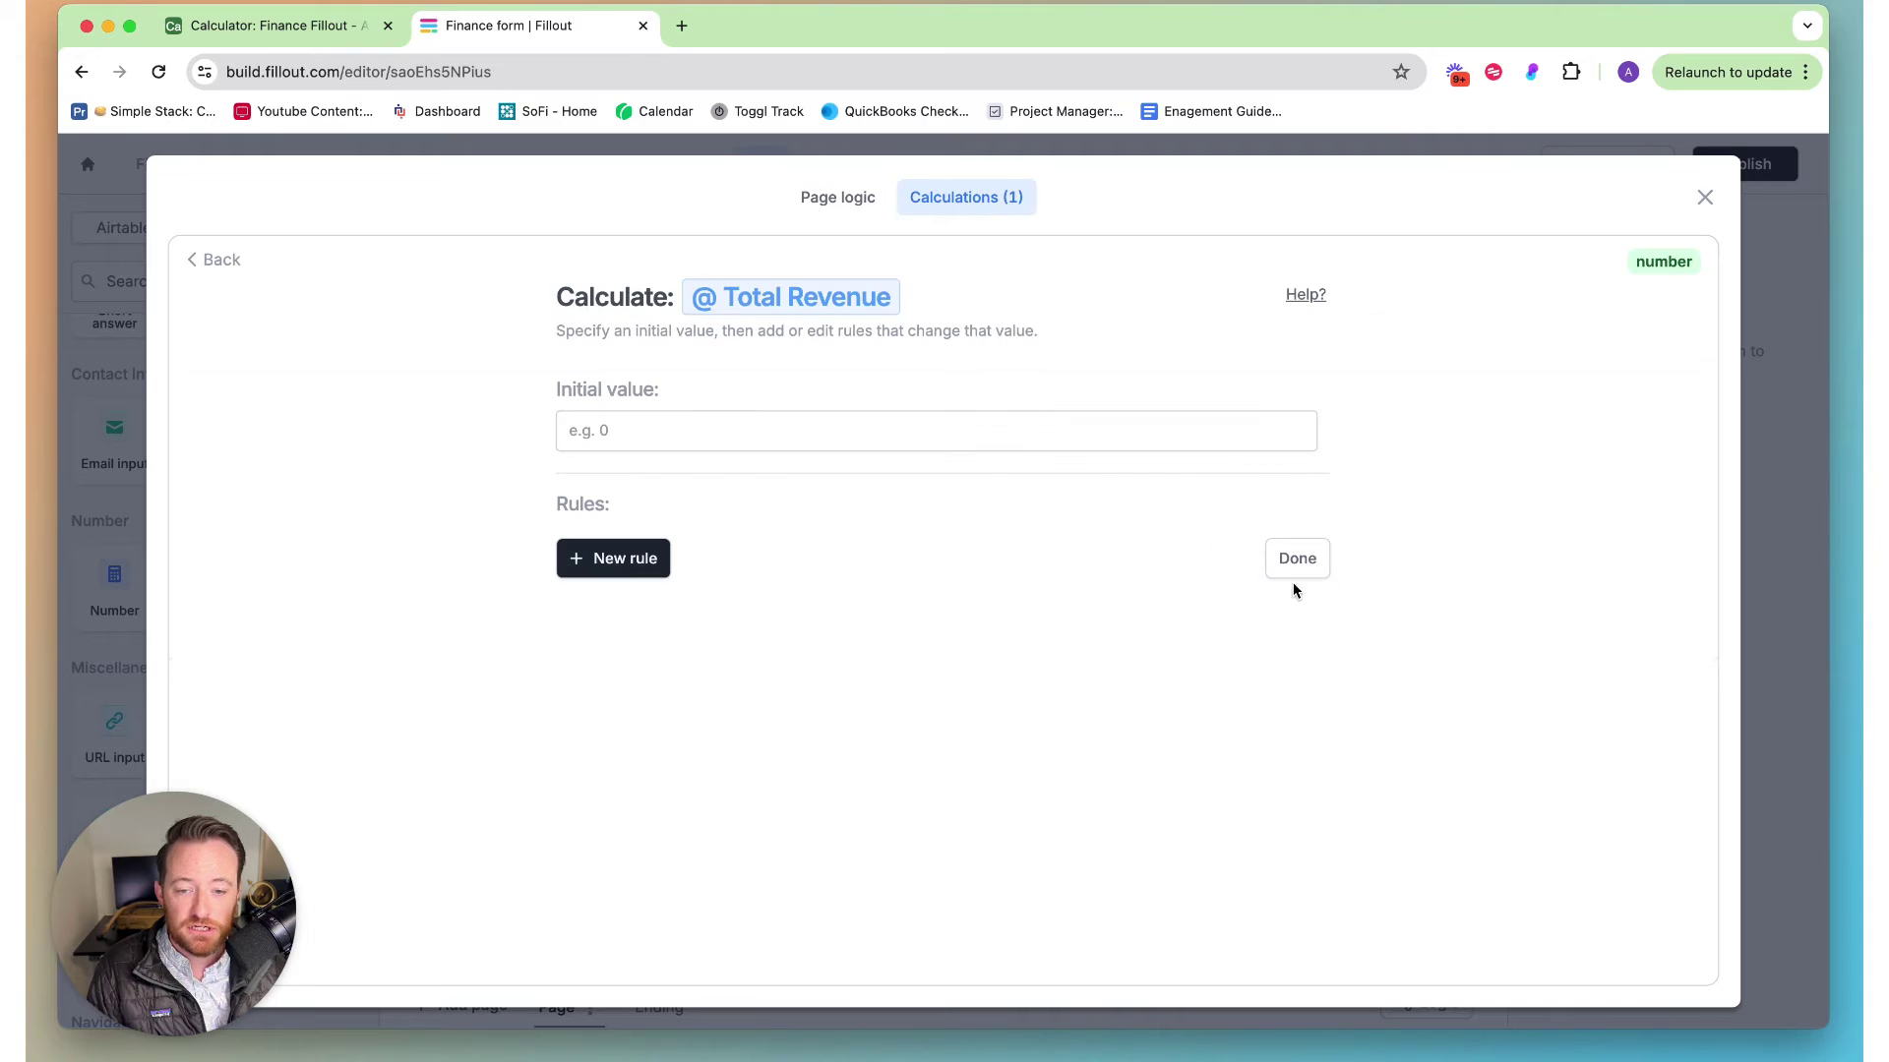
Step: Set the initial value of the Total Revenue calculation to 0
left_click(628, 425)
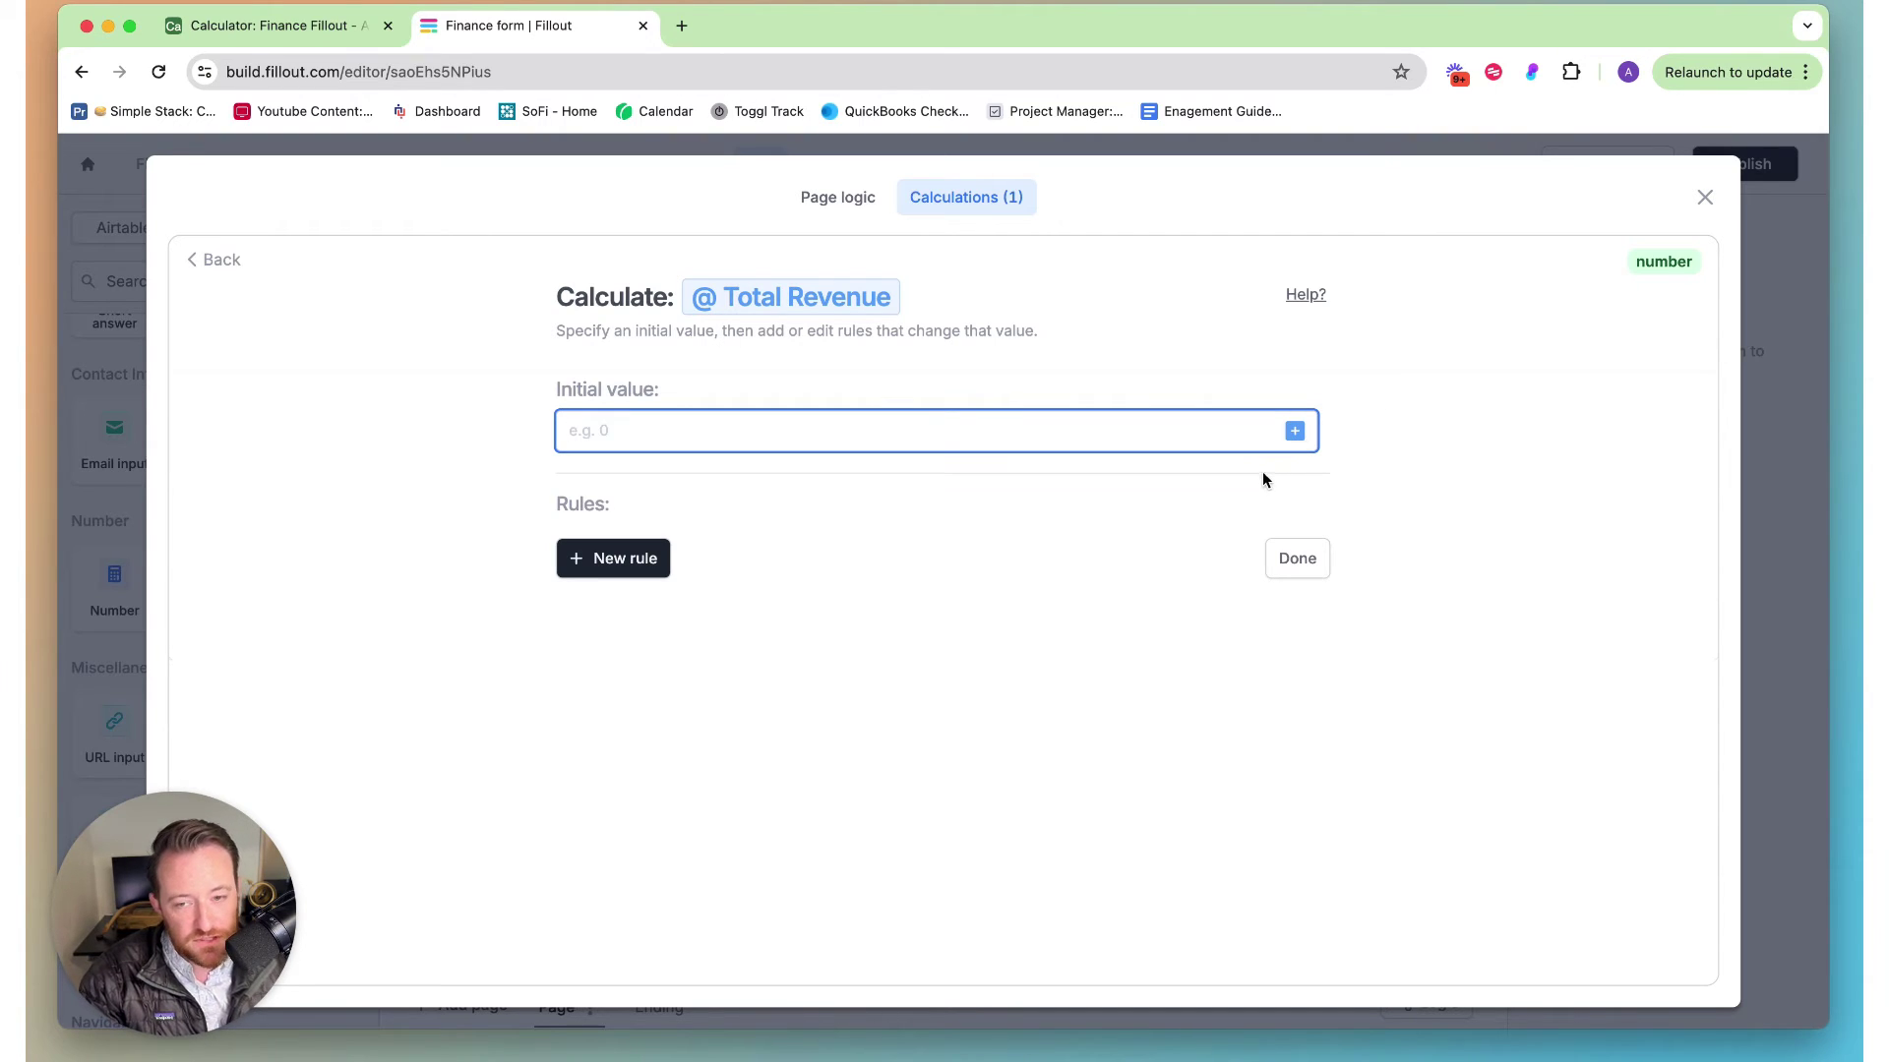
type("0")
left_click(1458, 502)
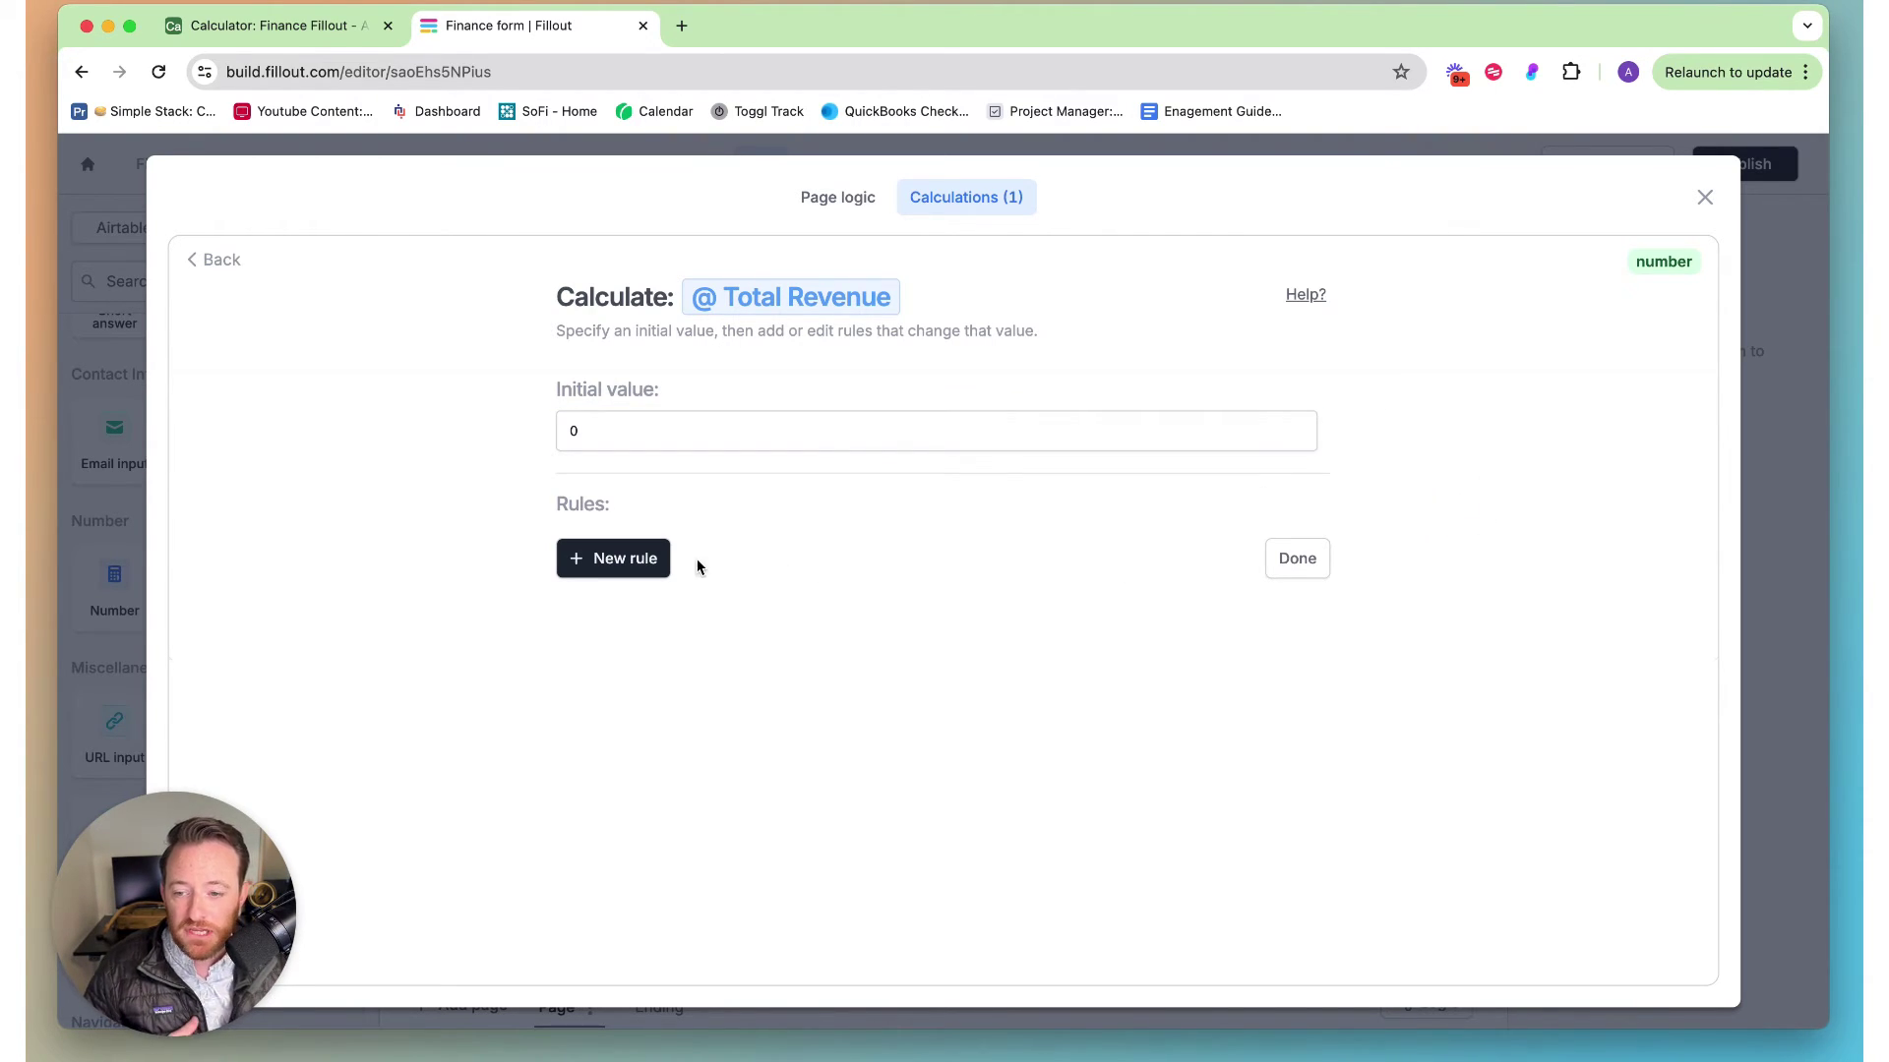
Step: Add a rule to the Total Revenue calculation that always adds the page's Regular Income value
left_click(652, 557)
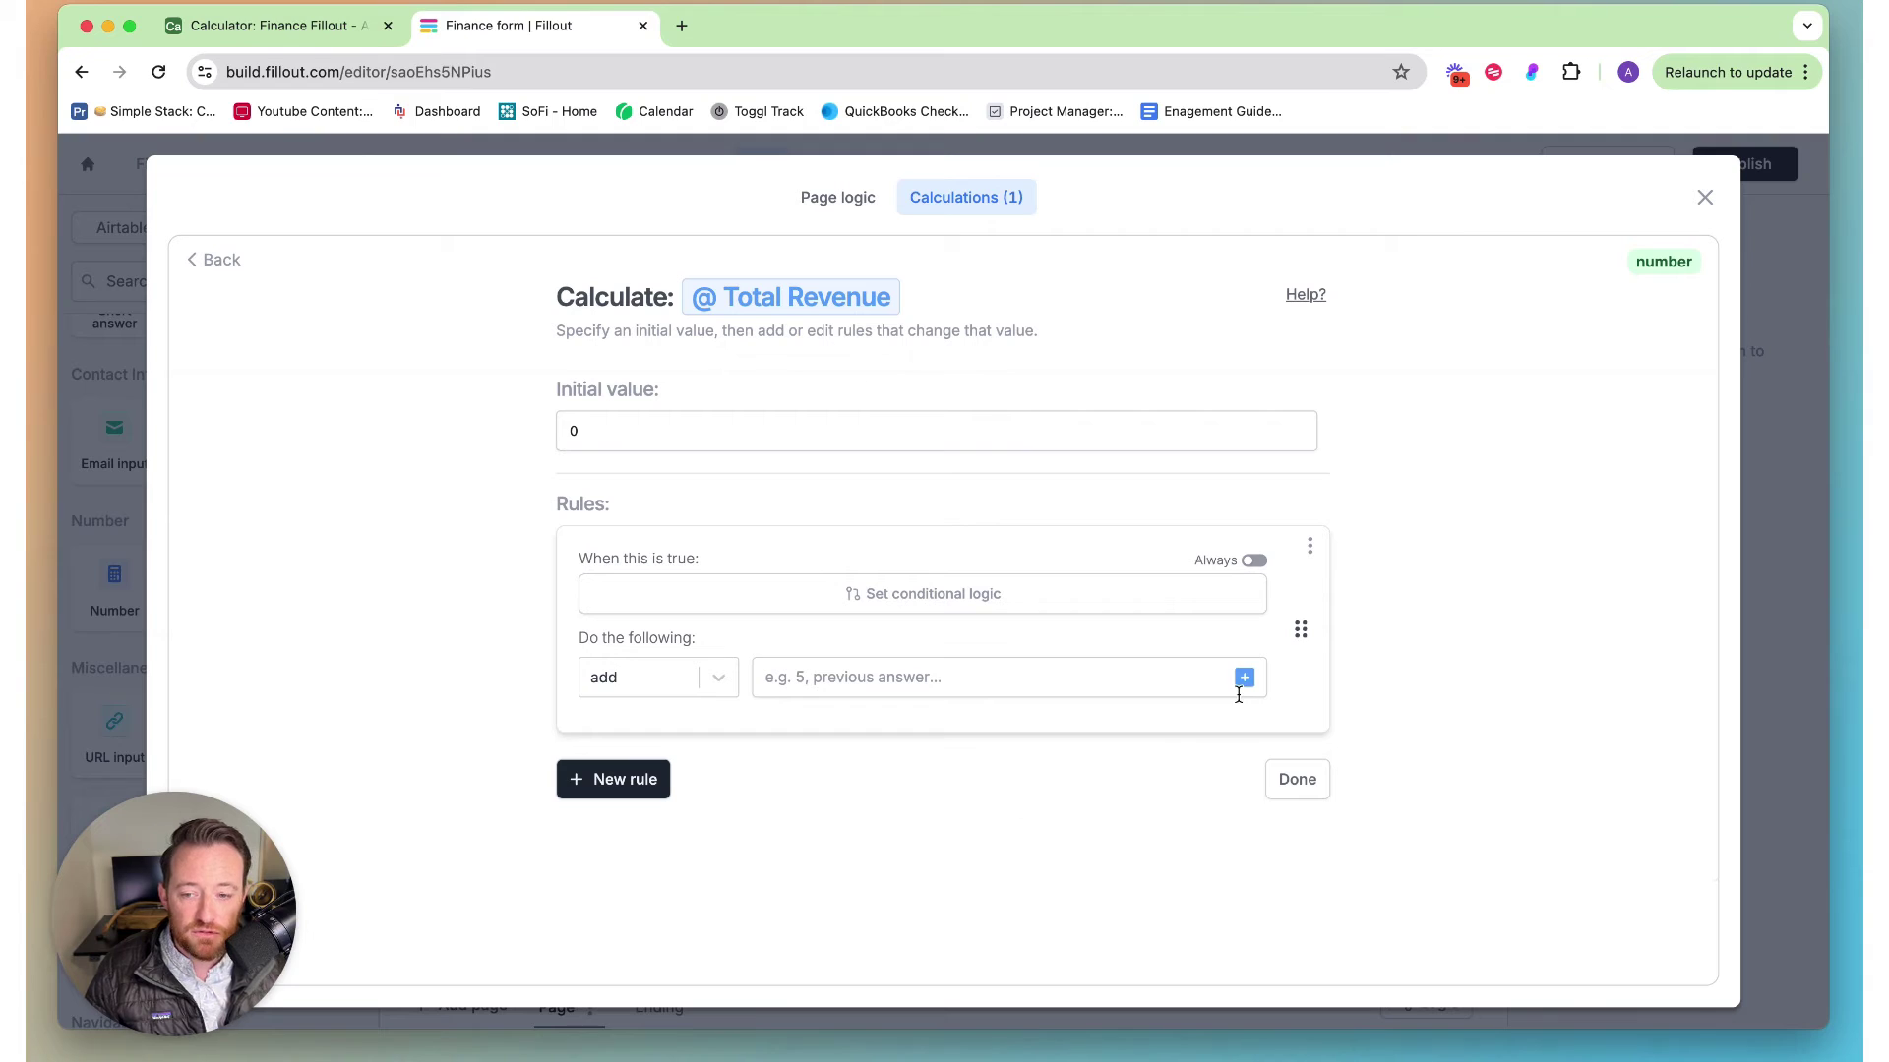
left_click(1252, 560)
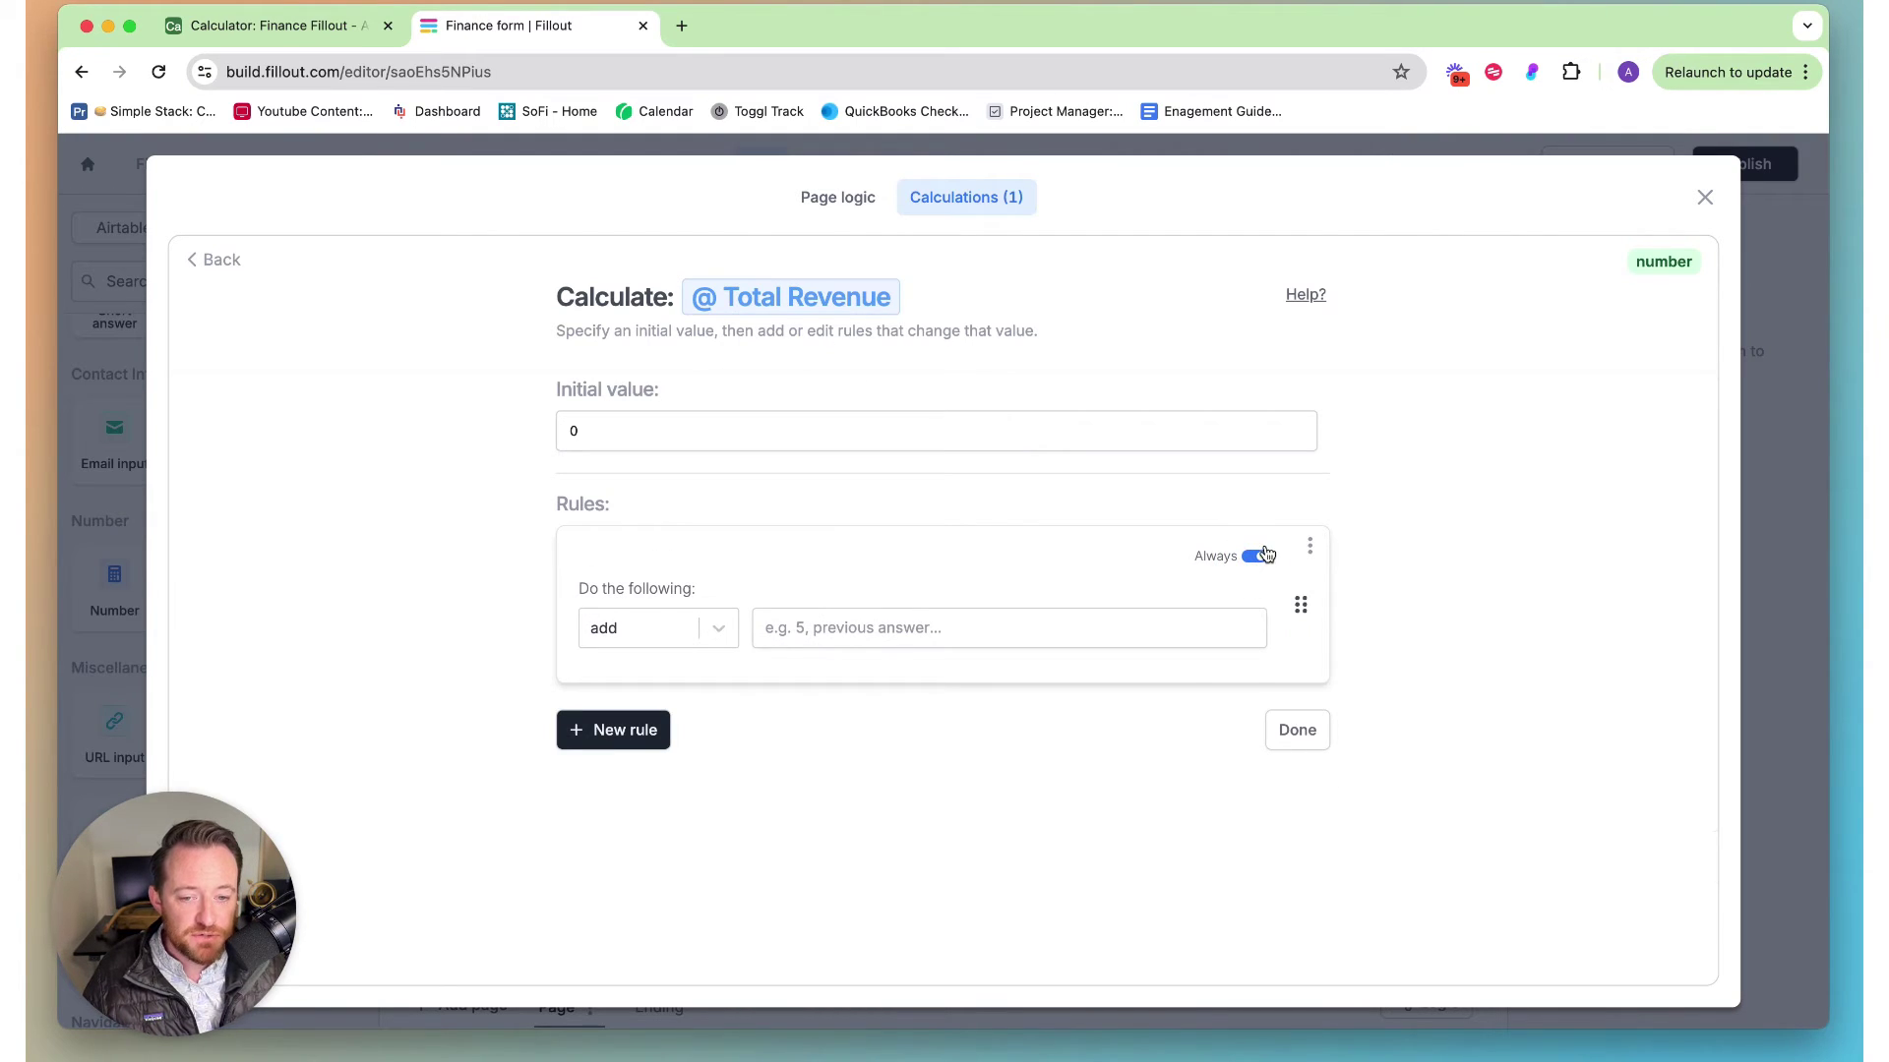
left_click(815, 630)
left_click(1243, 627)
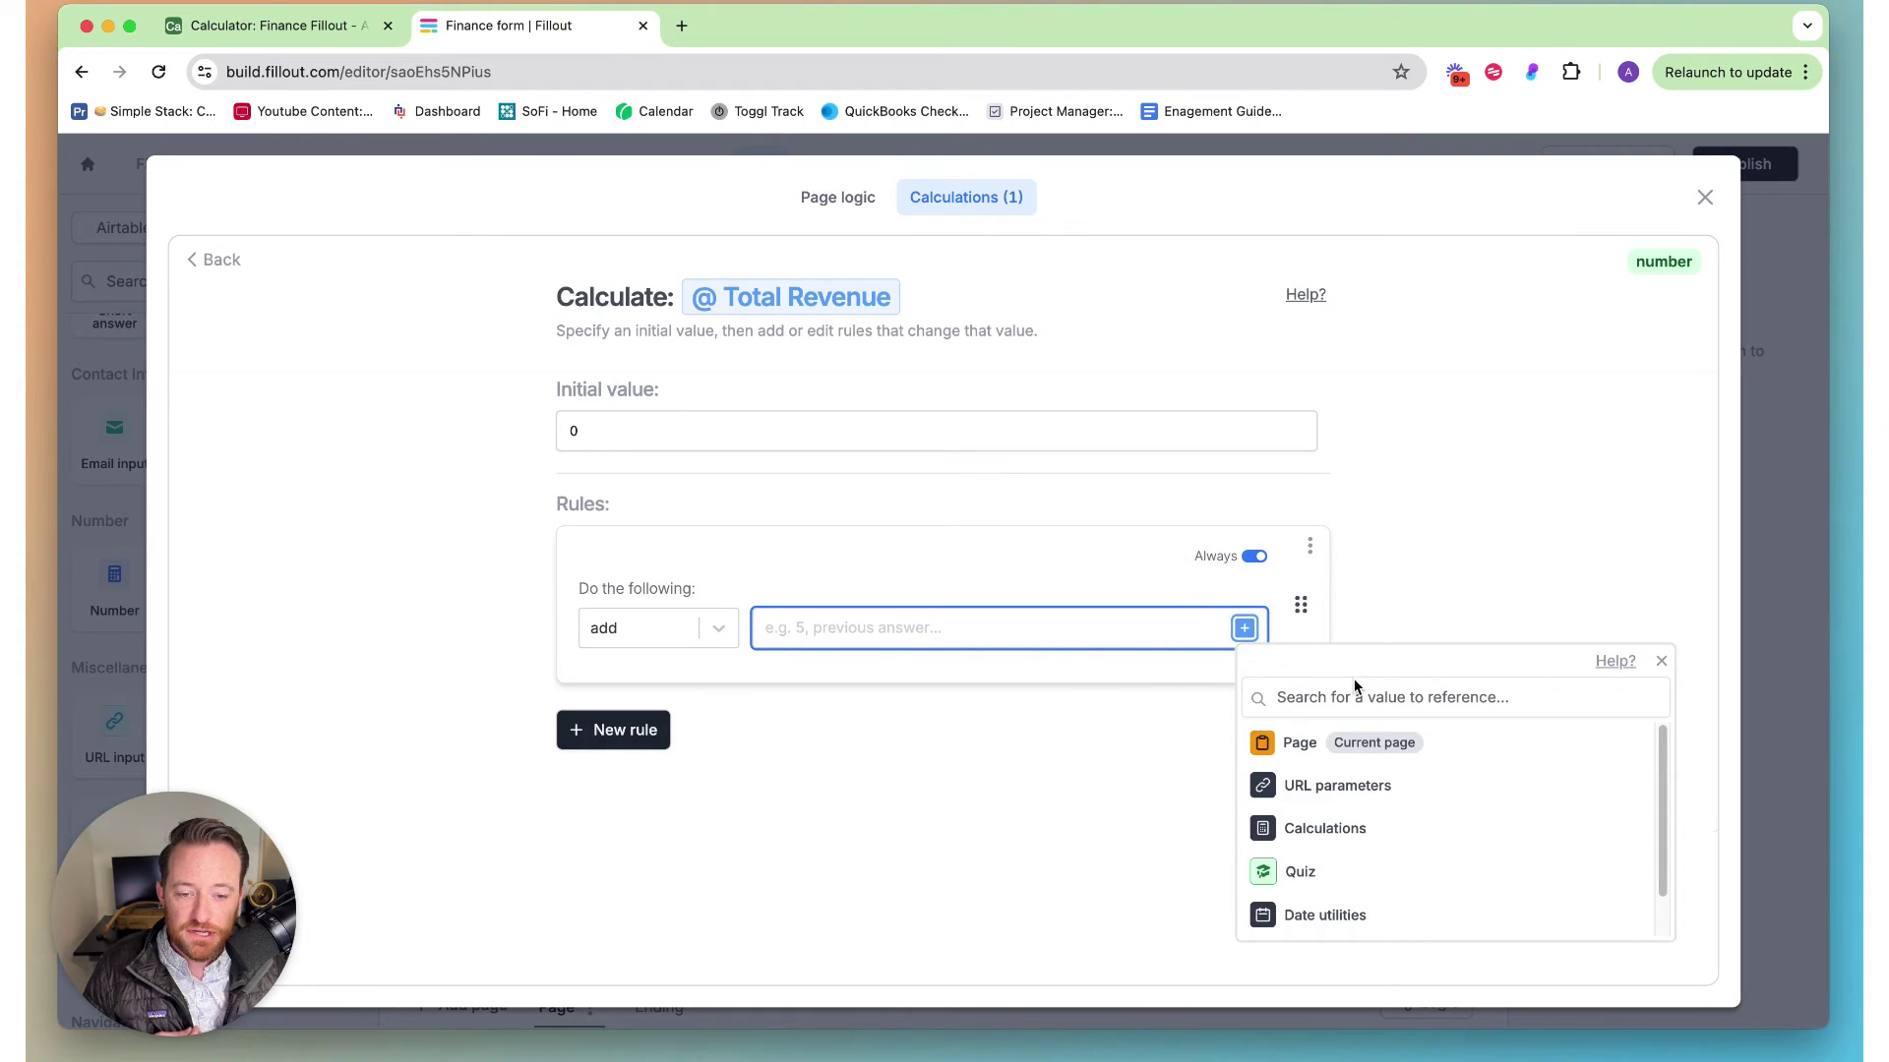
left_click(1305, 725)
mouse_move(1370, 785)
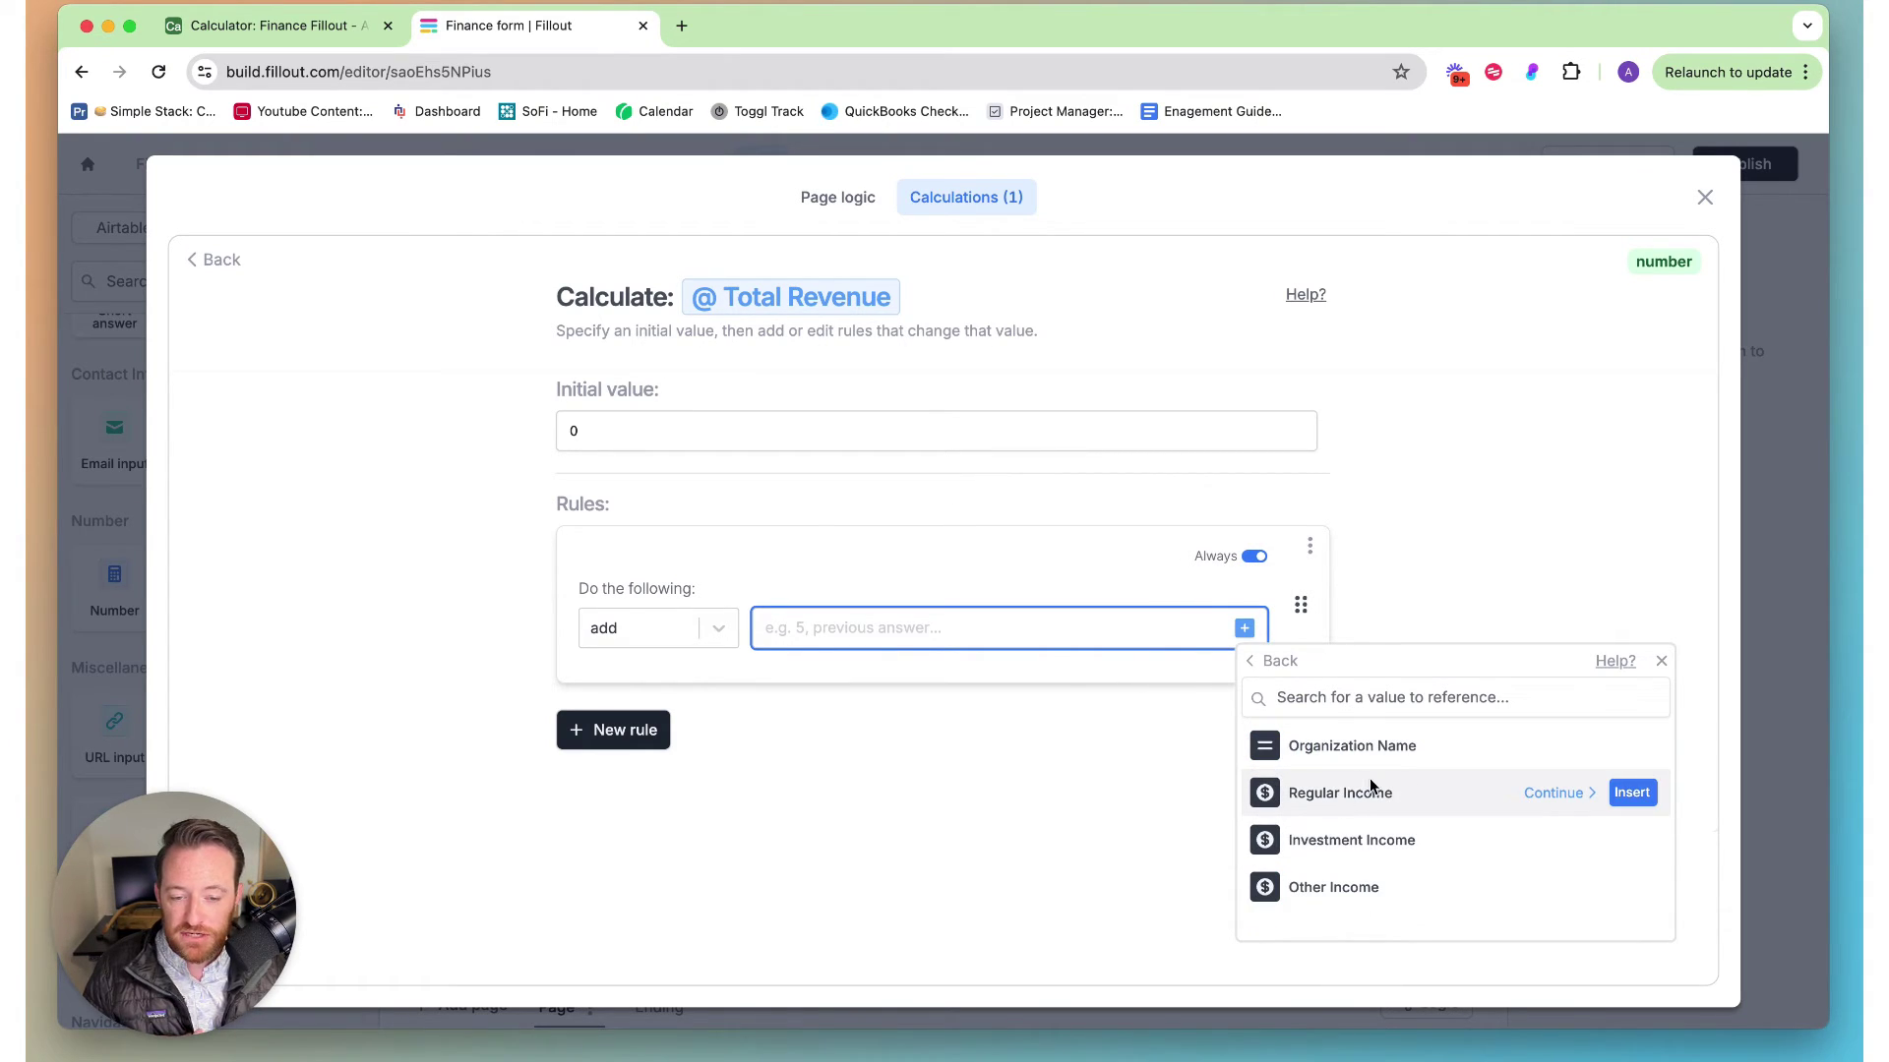
left_click(1630, 794)
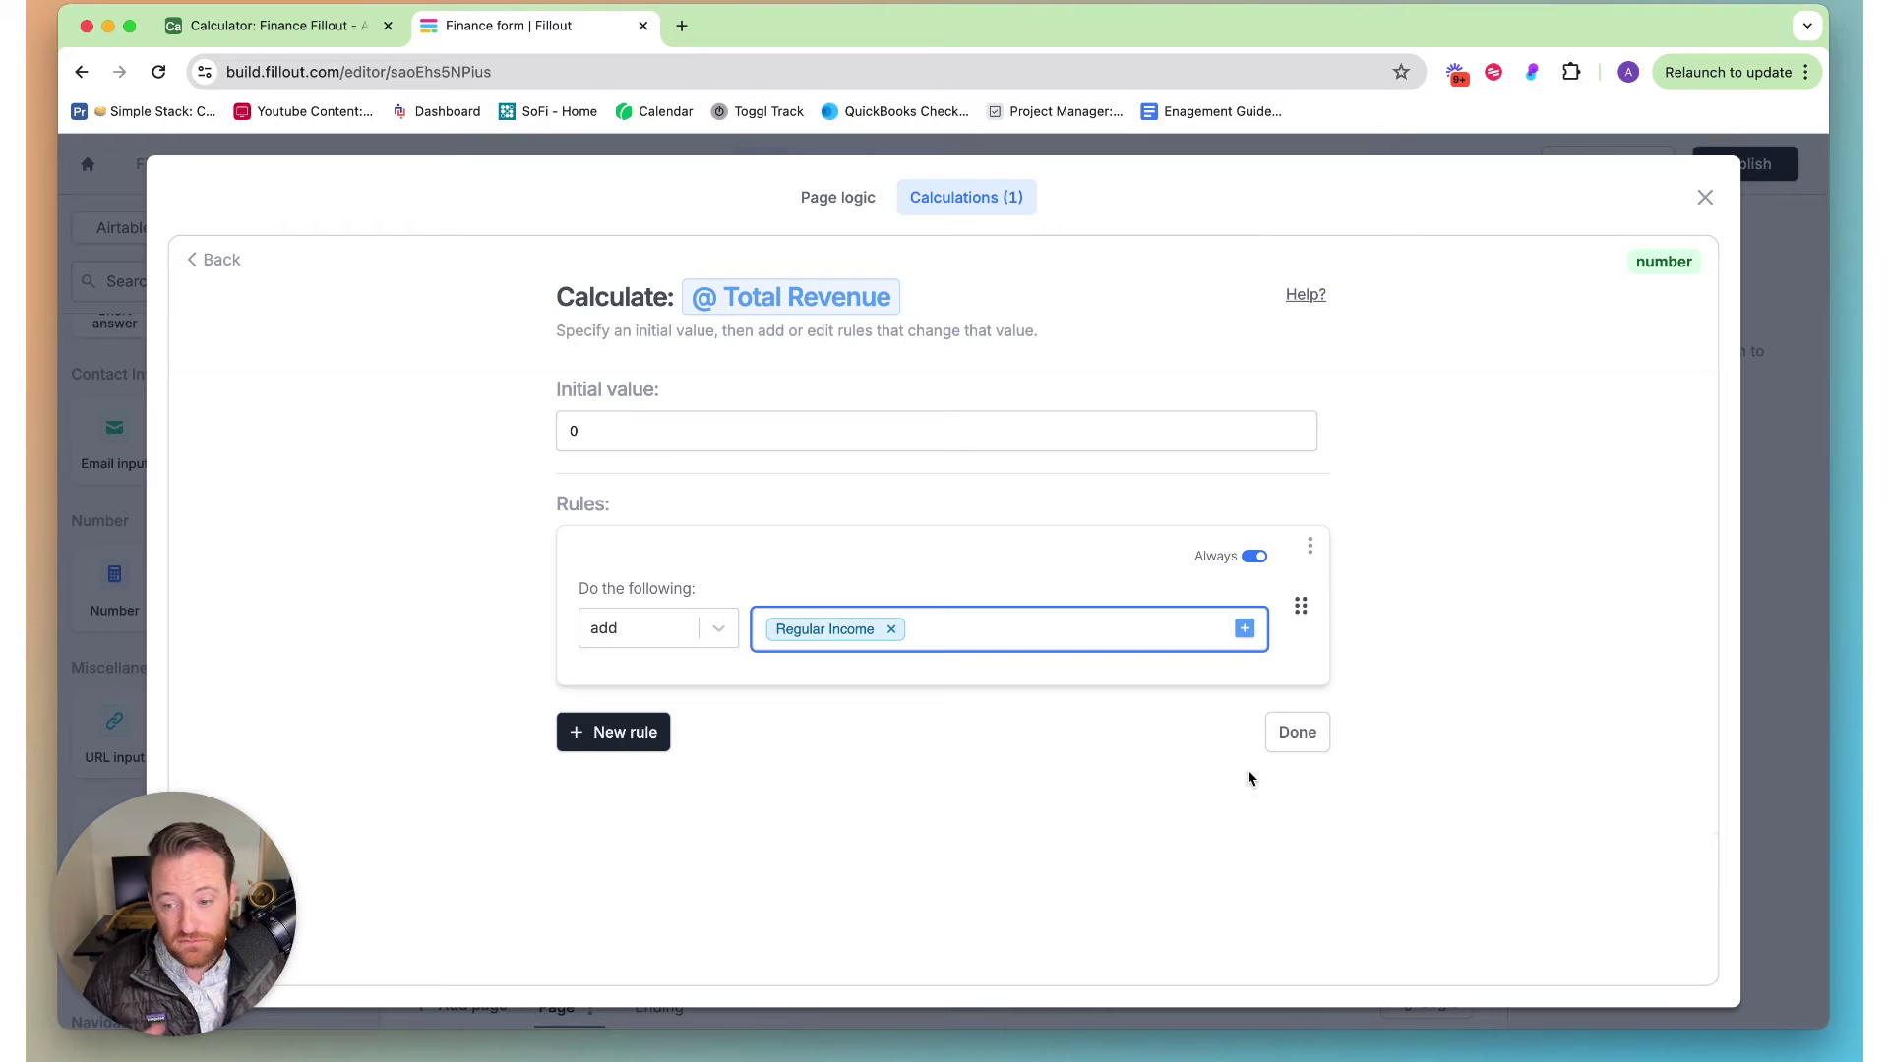
Step: Add a second rule to the calculation that always adds the Investment Income value
left_click(620, 734)
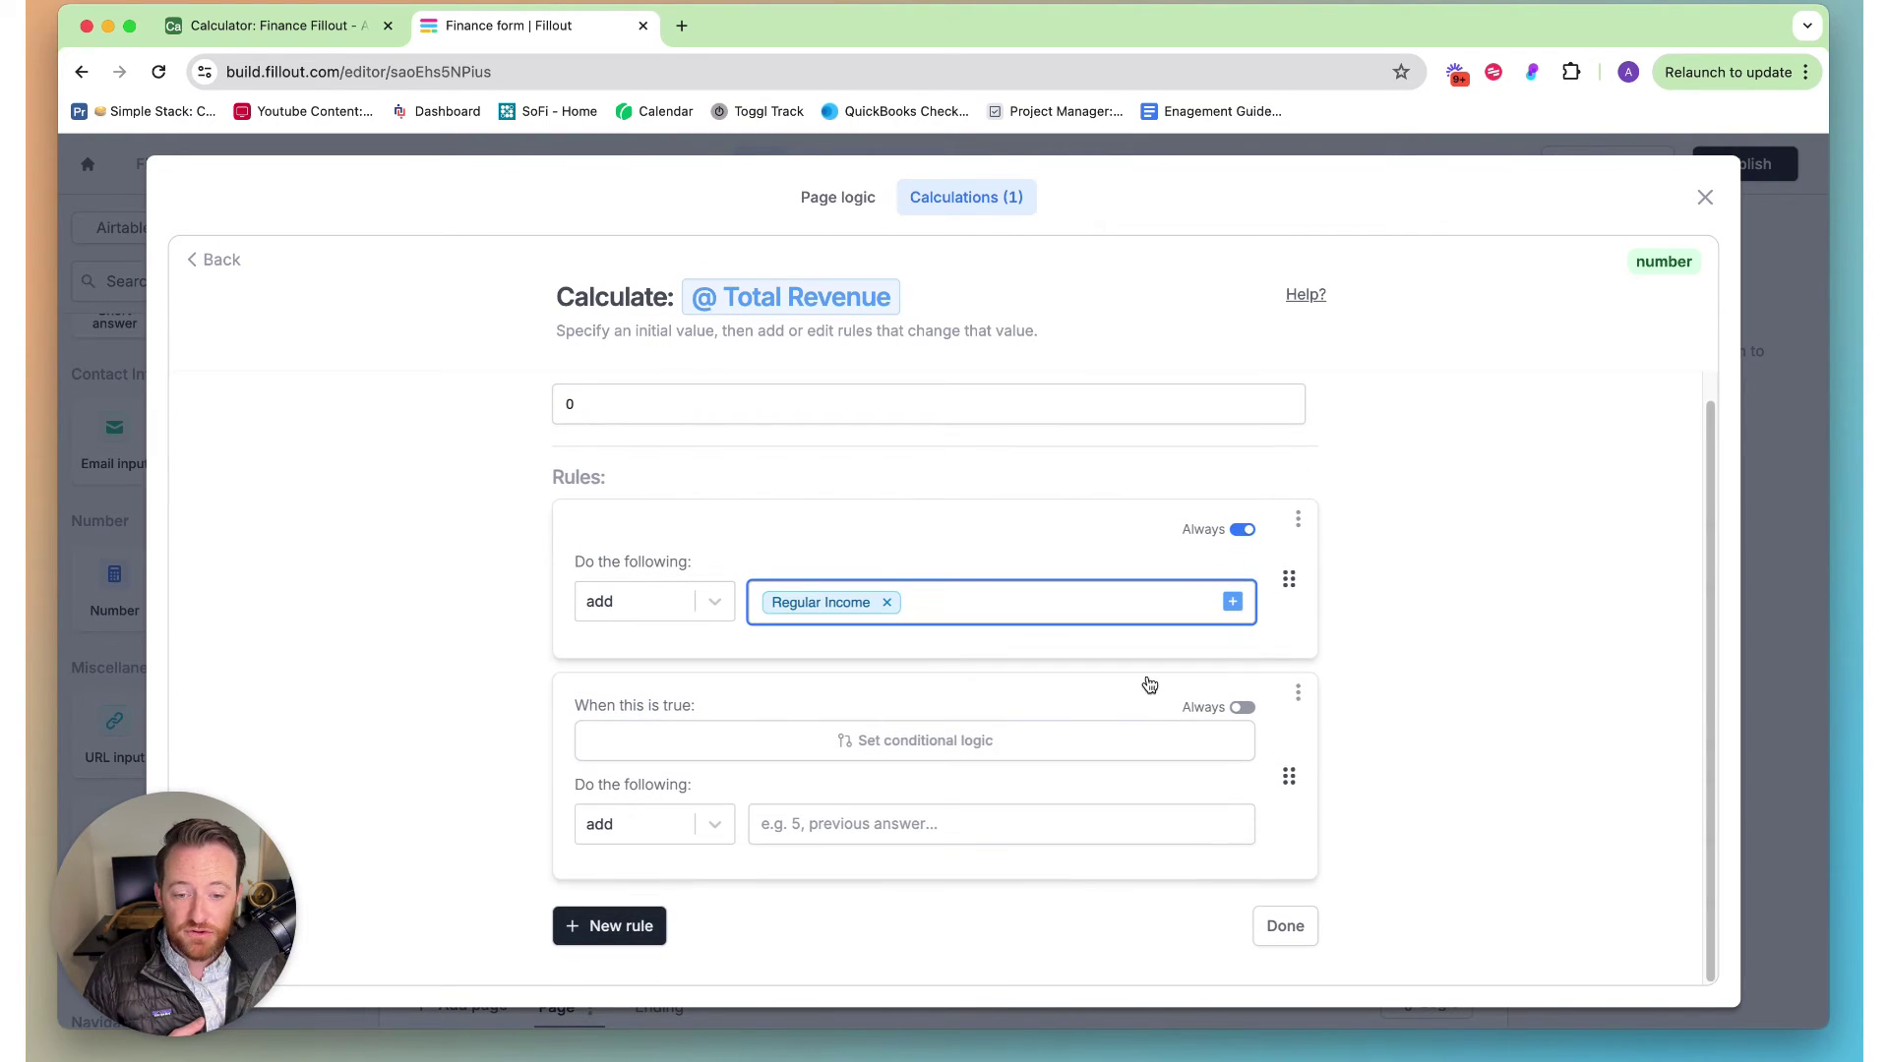
left_click(1241, 708)
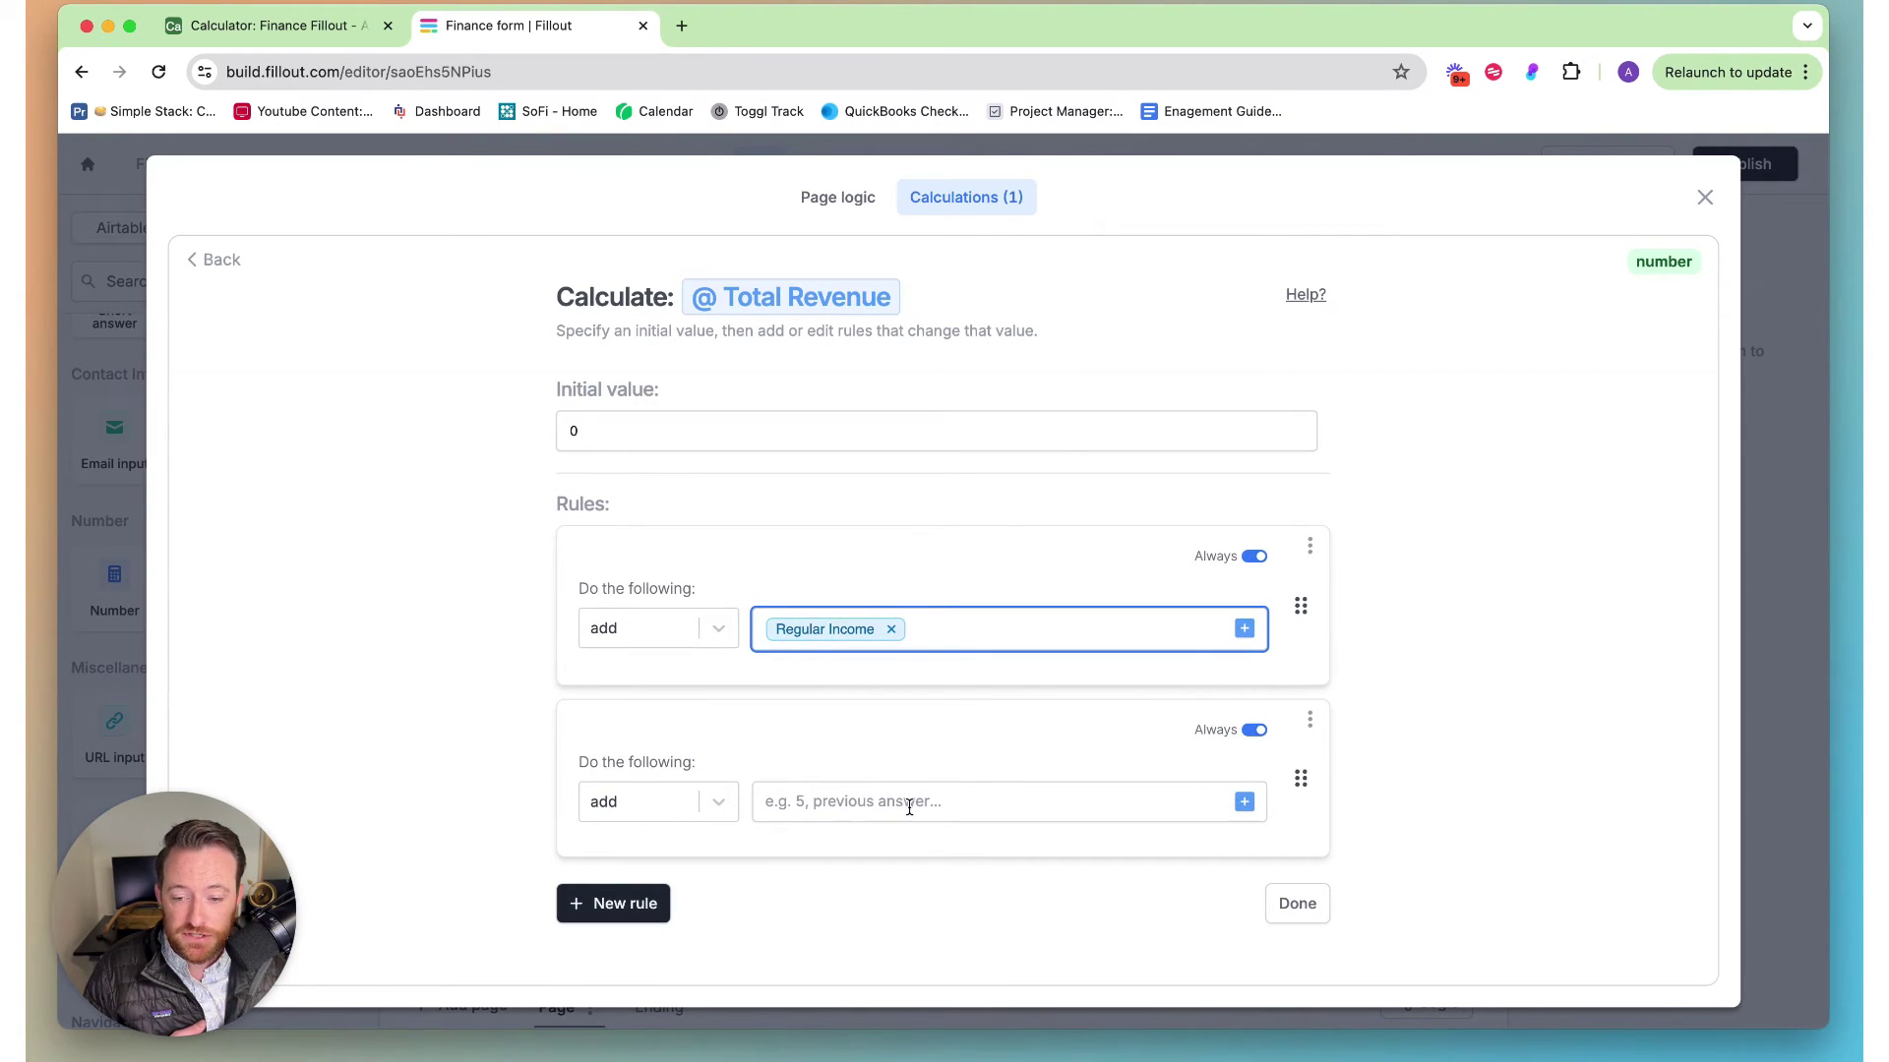
left_click(1245, 803)
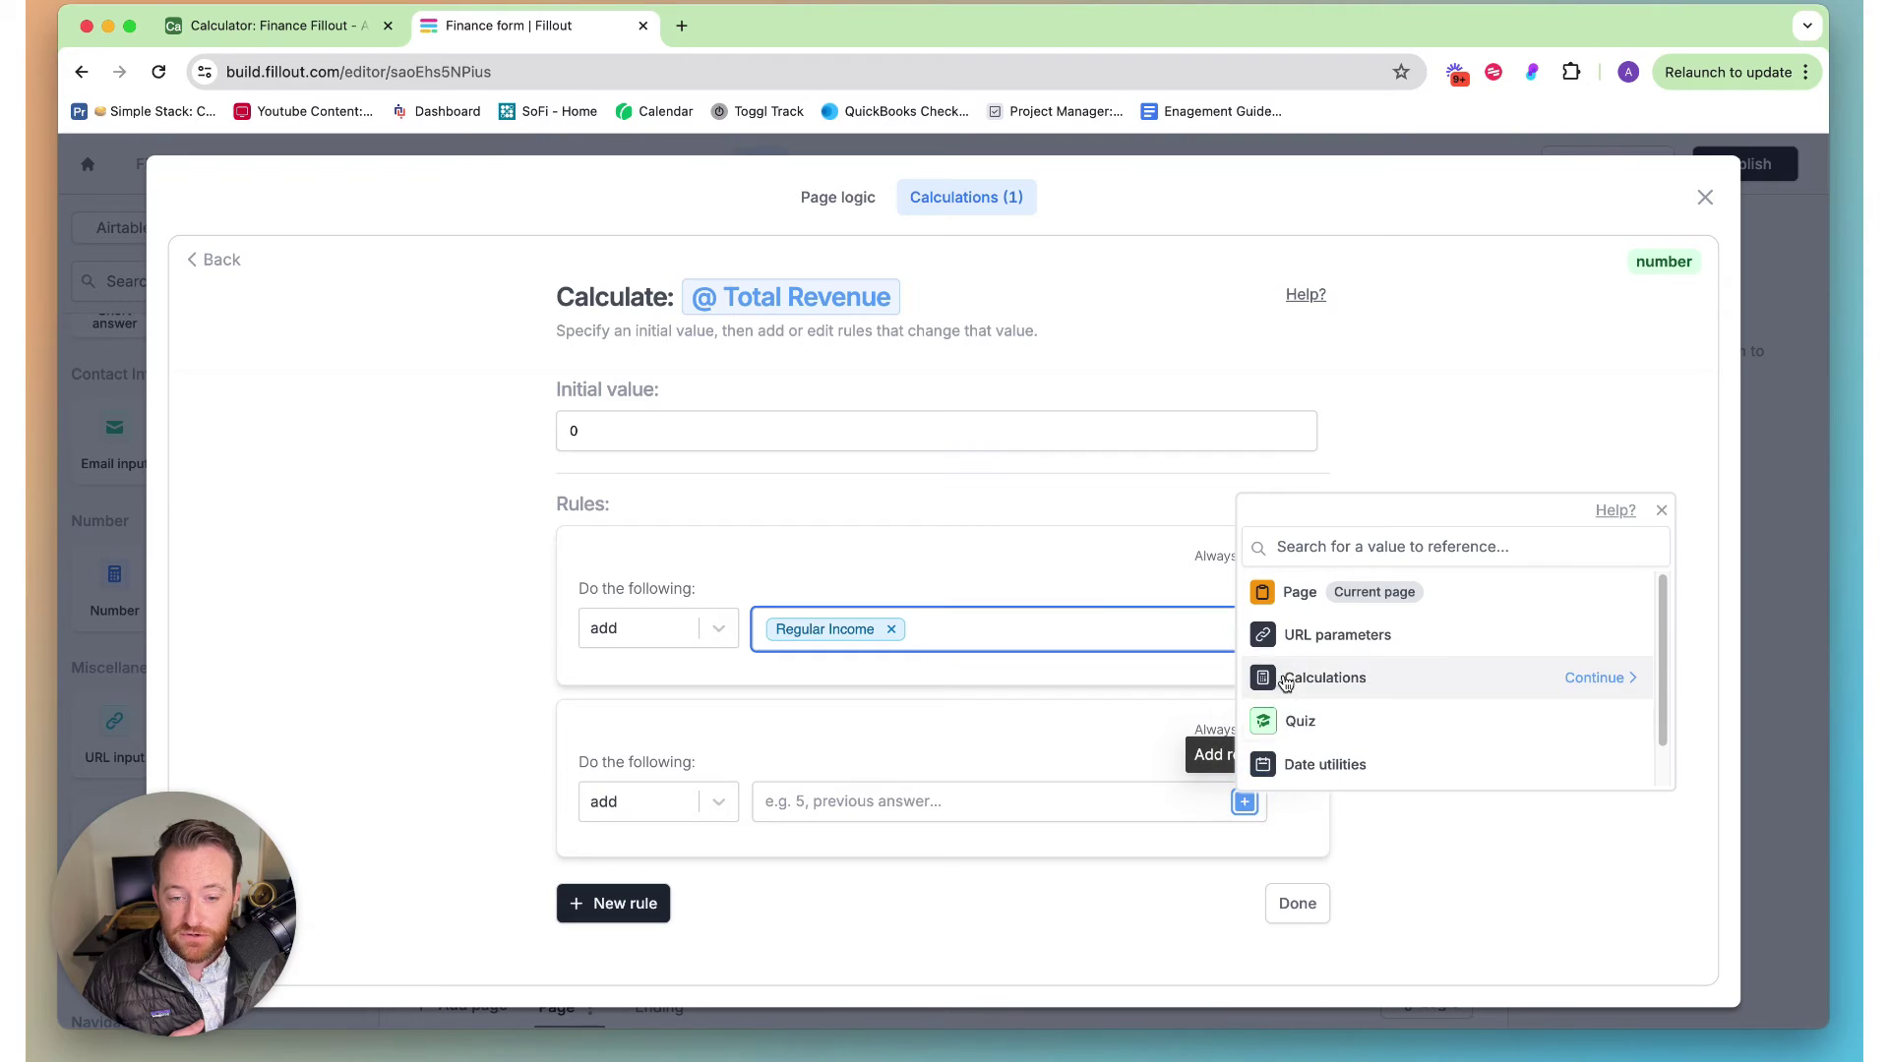
left_click(1328, 595)
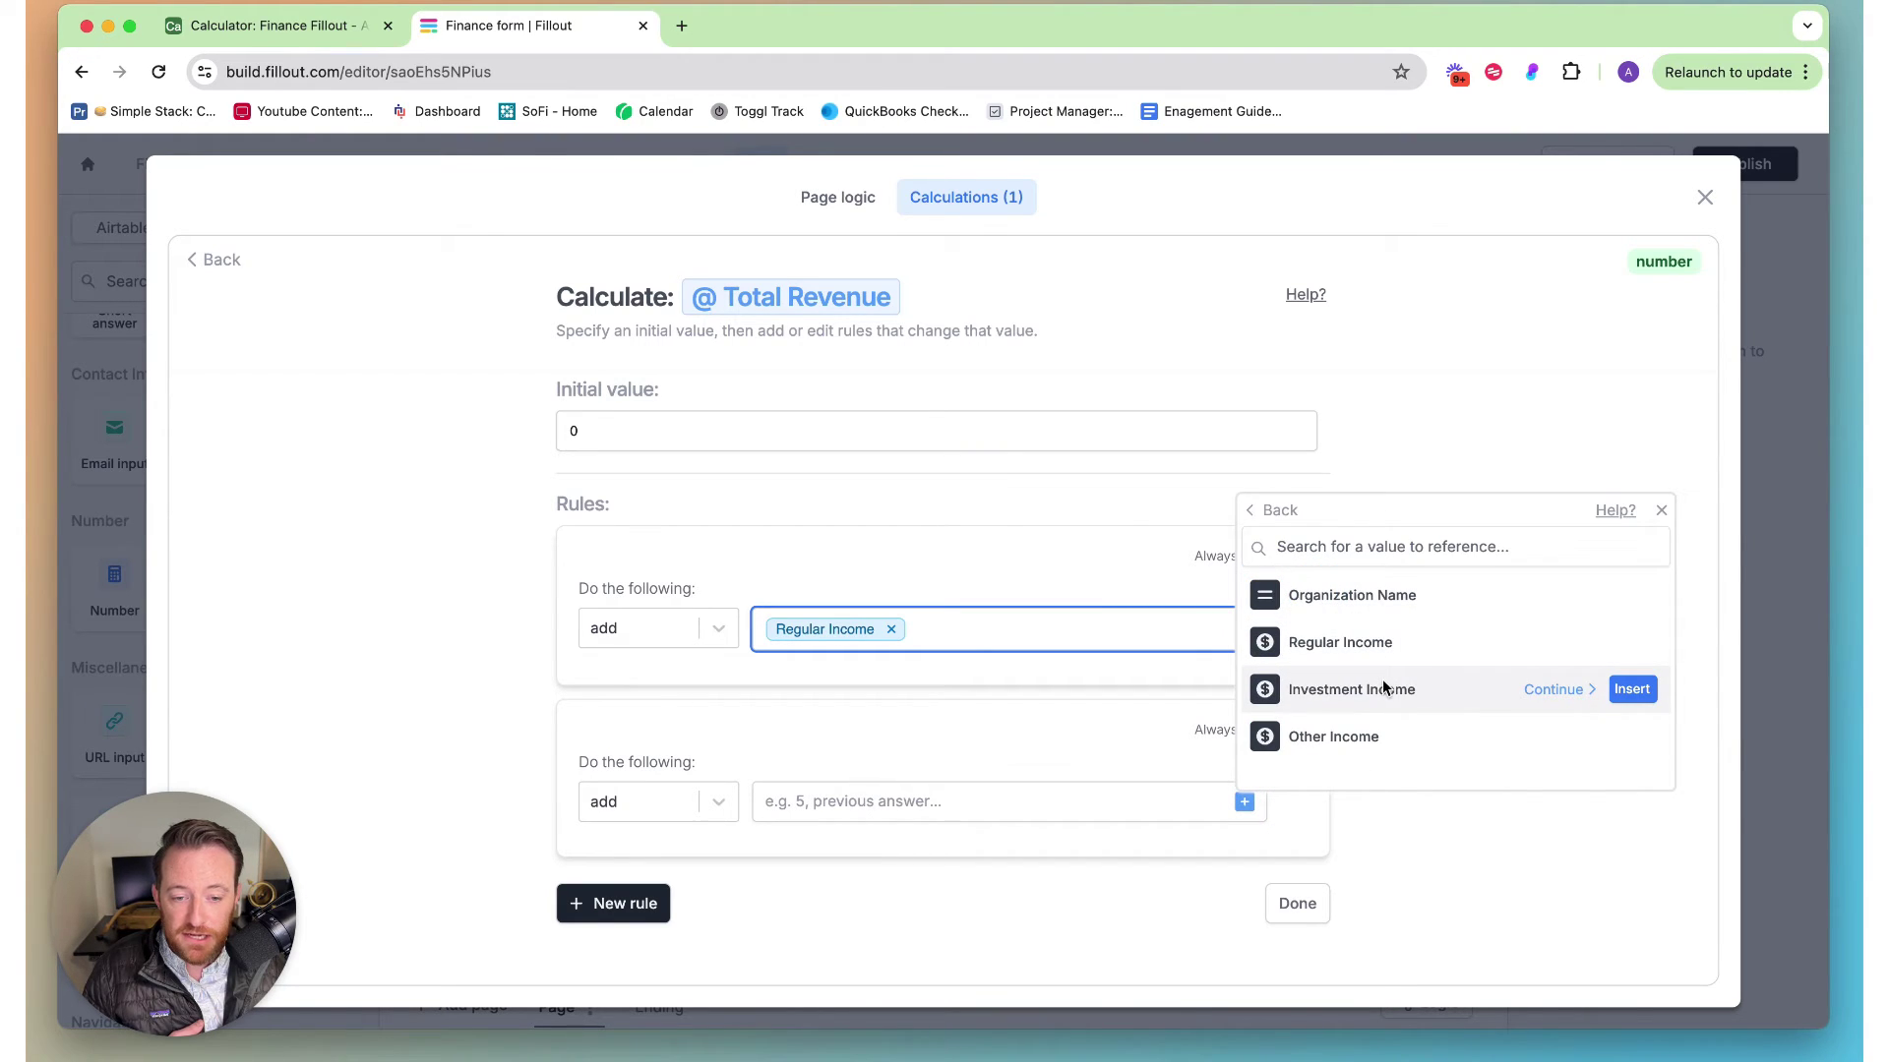
left_click(1632, 690)
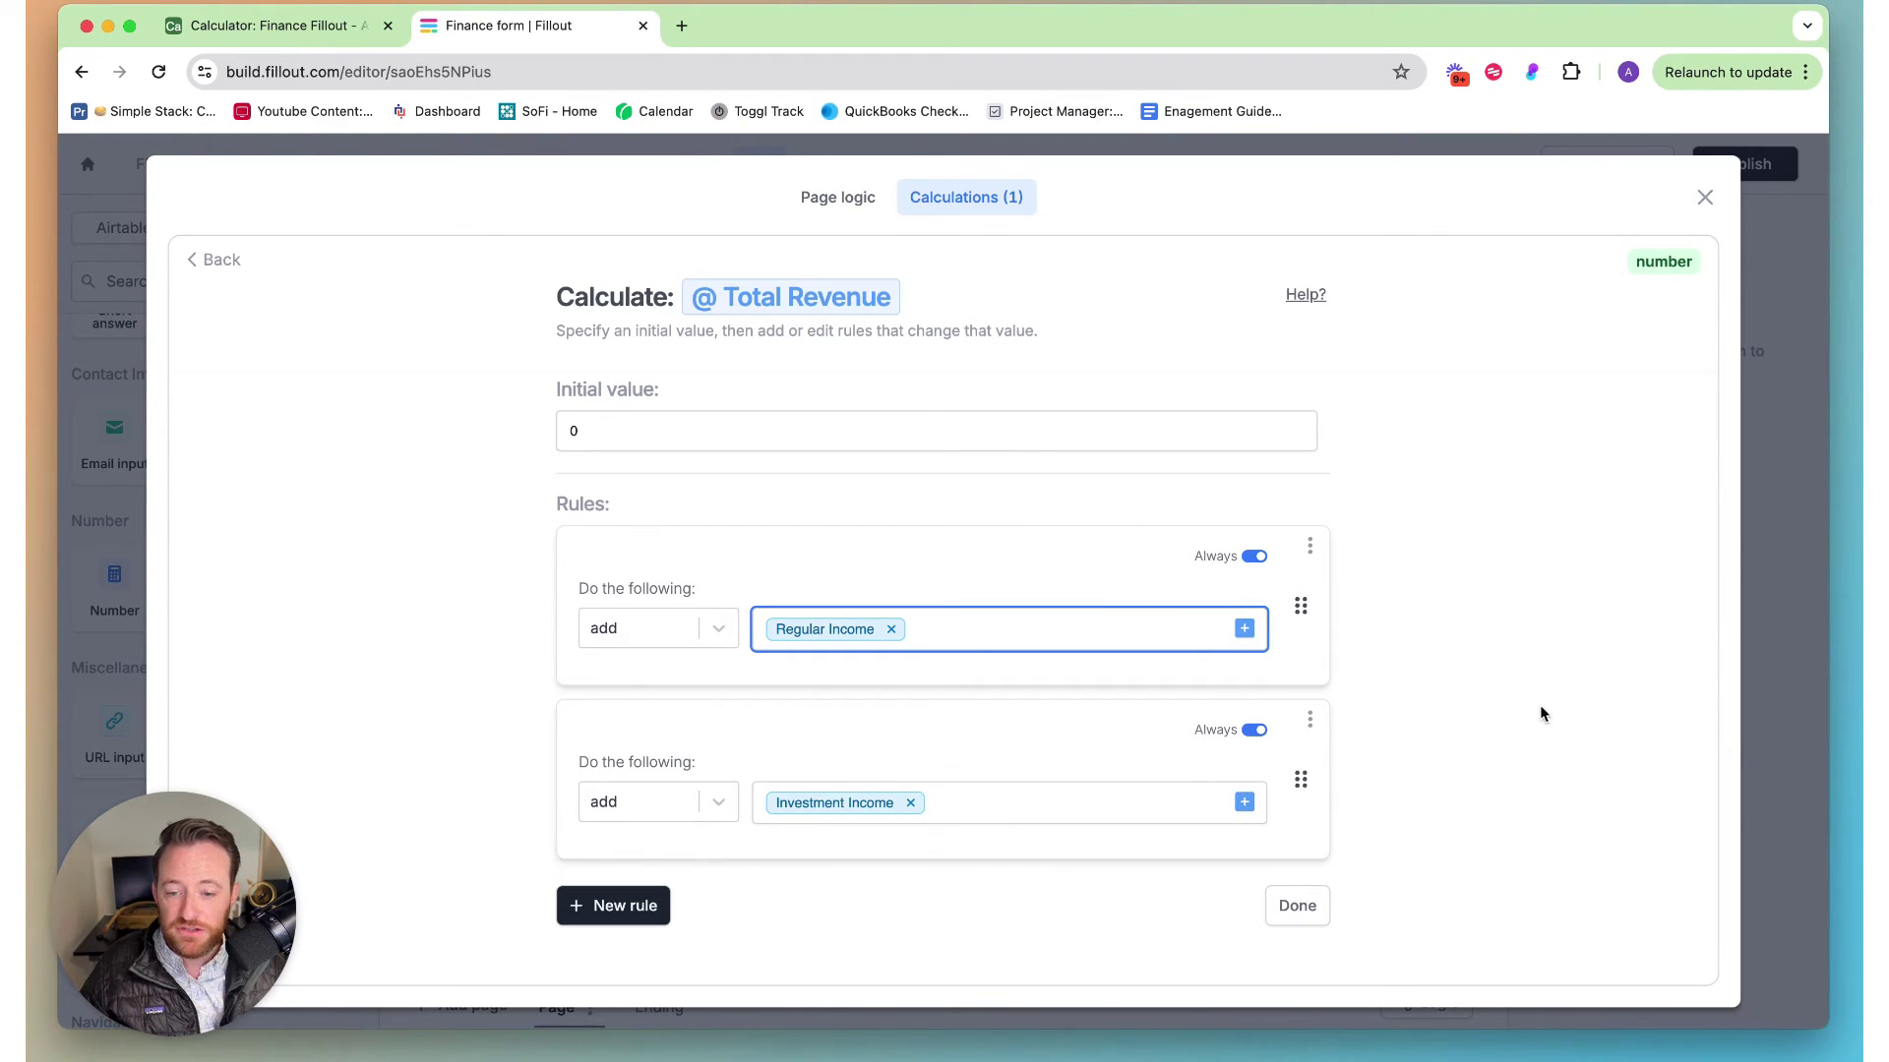
Step: Add a third rule that always adds the Other Income value, and finish the calculation to return to the form
left_click(614, 904)
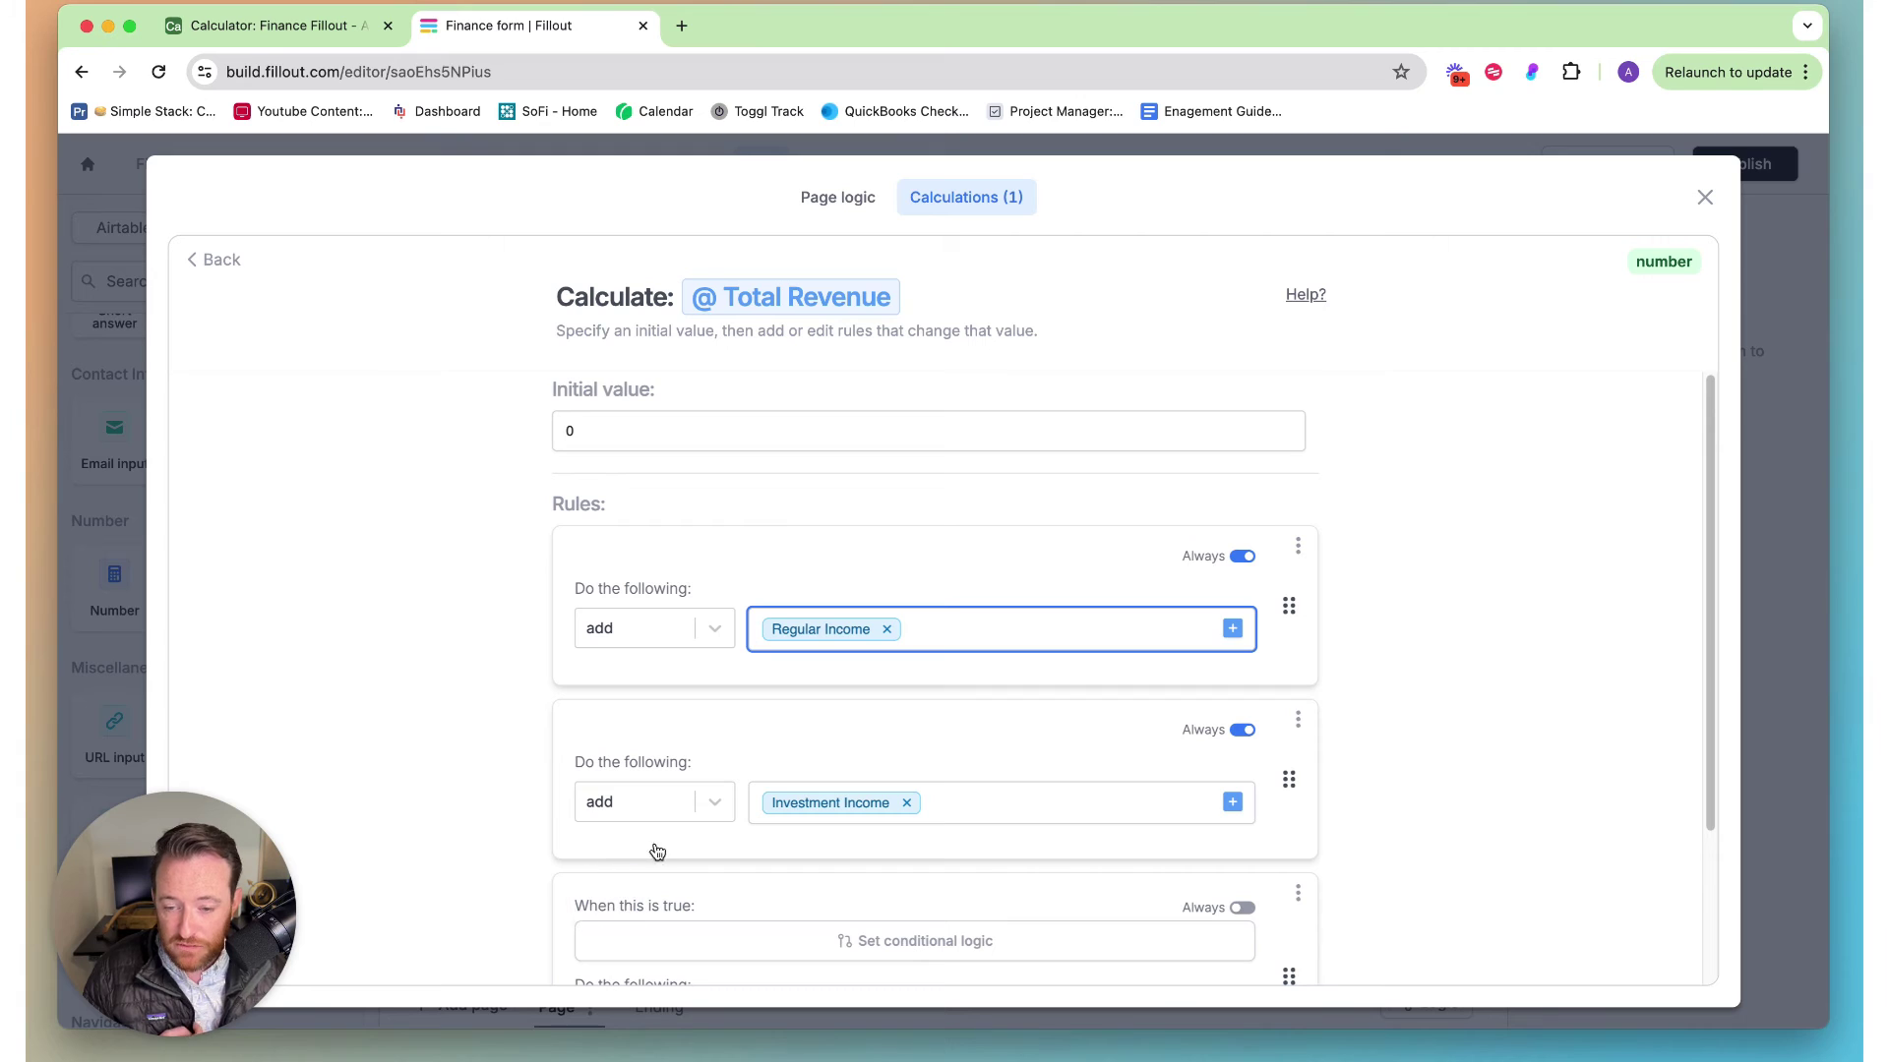
left_click(1243, 707)
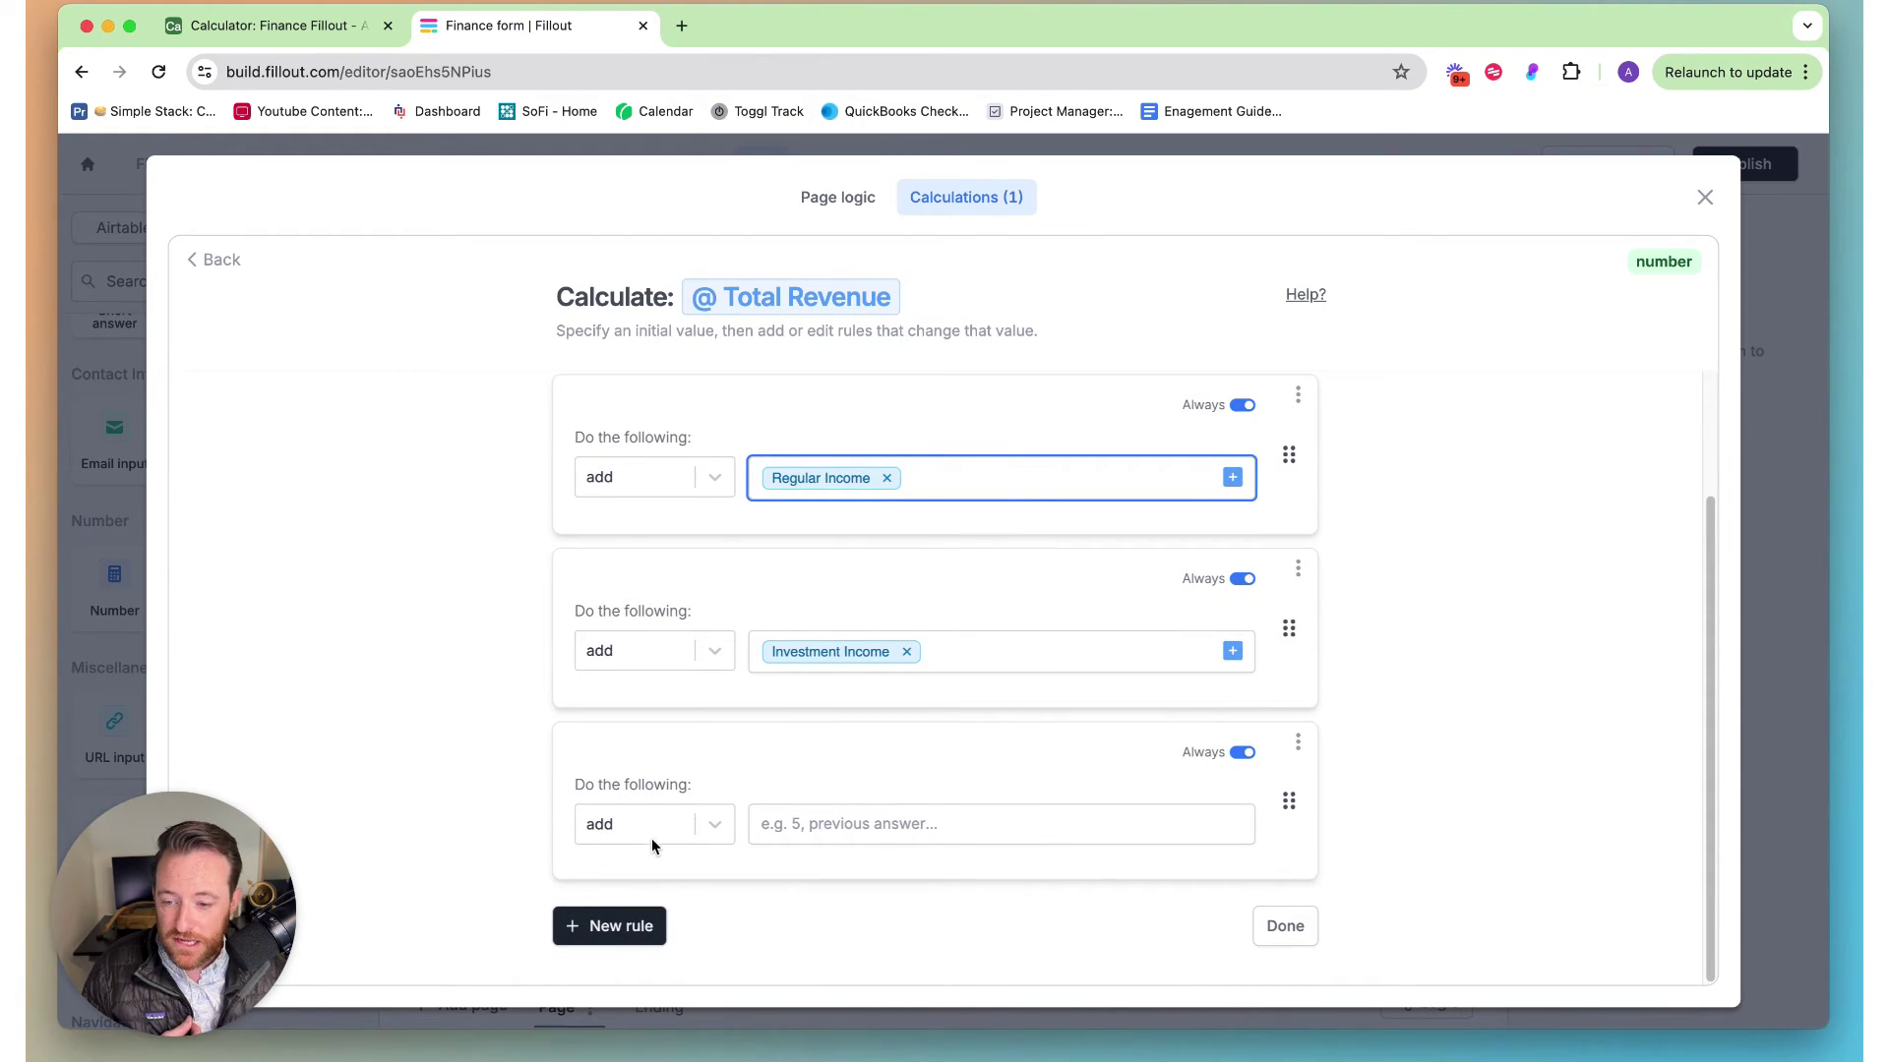
left_click(974, 821)
left_click(1233, 824)
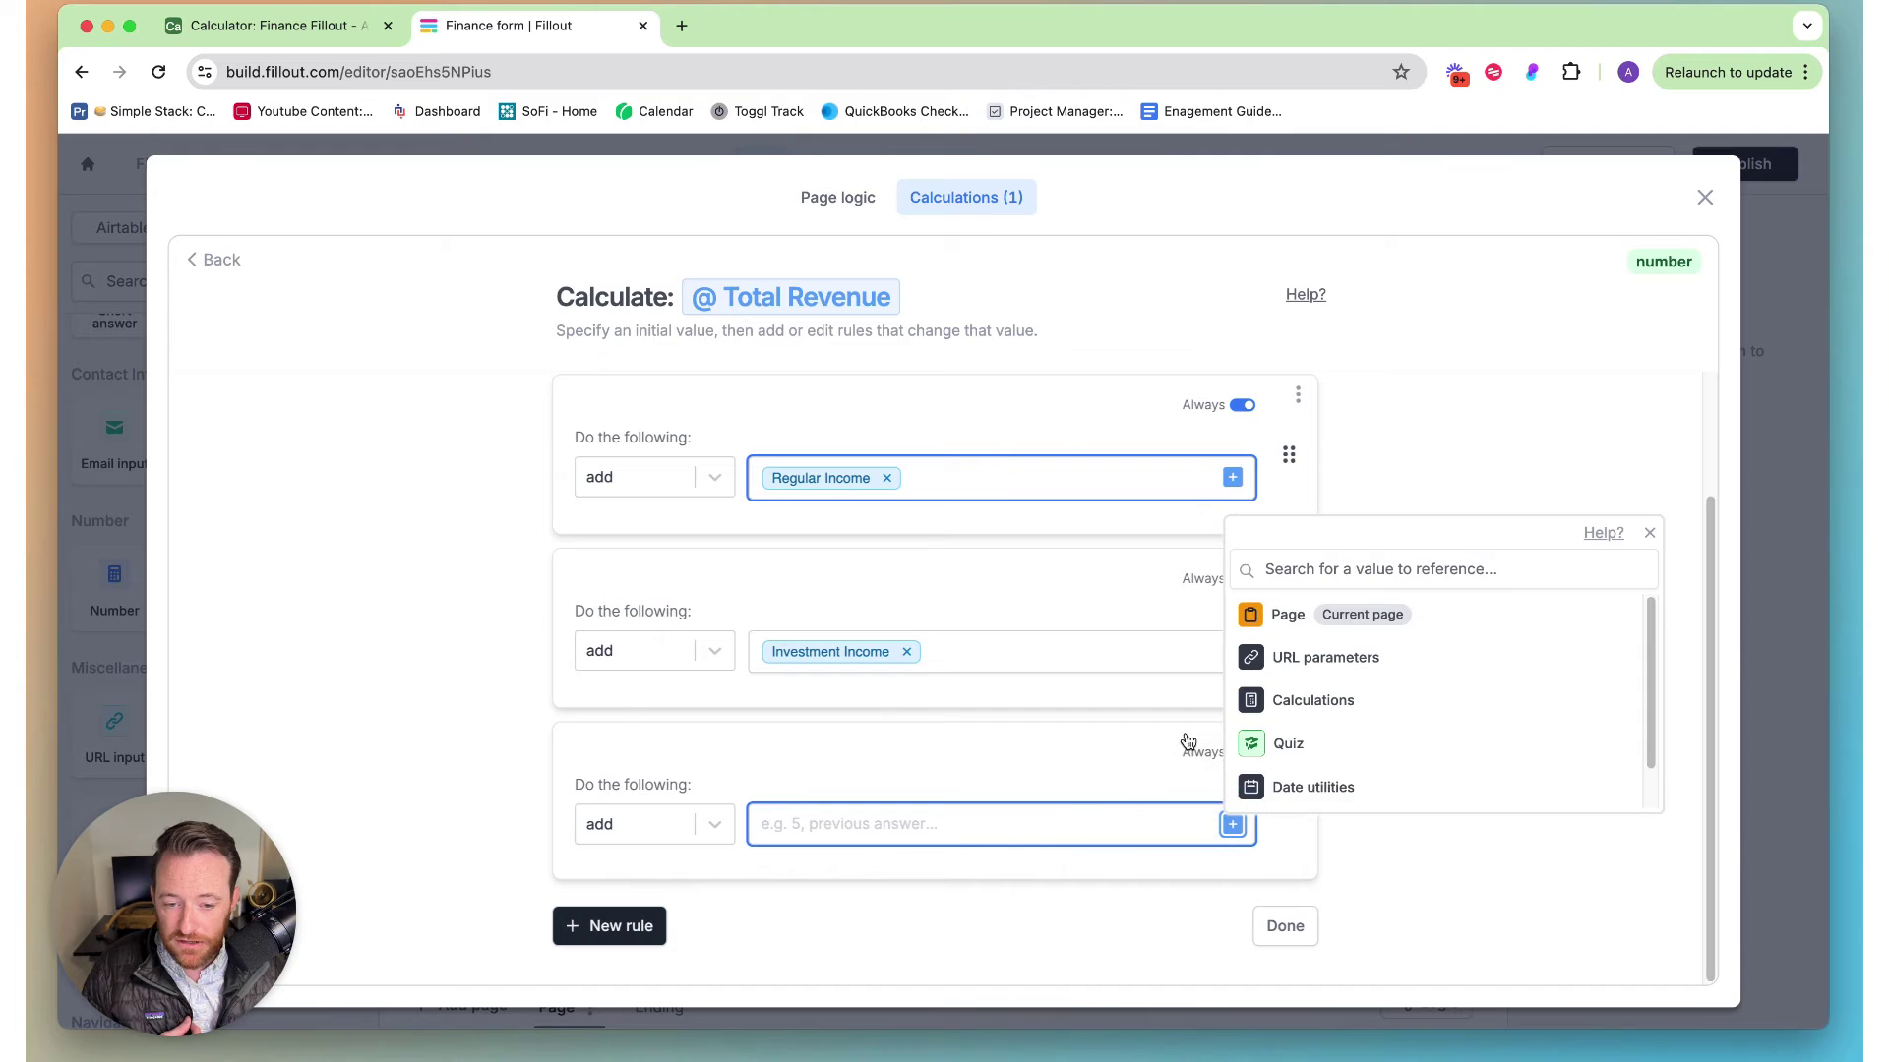
left_click(1305, 630)
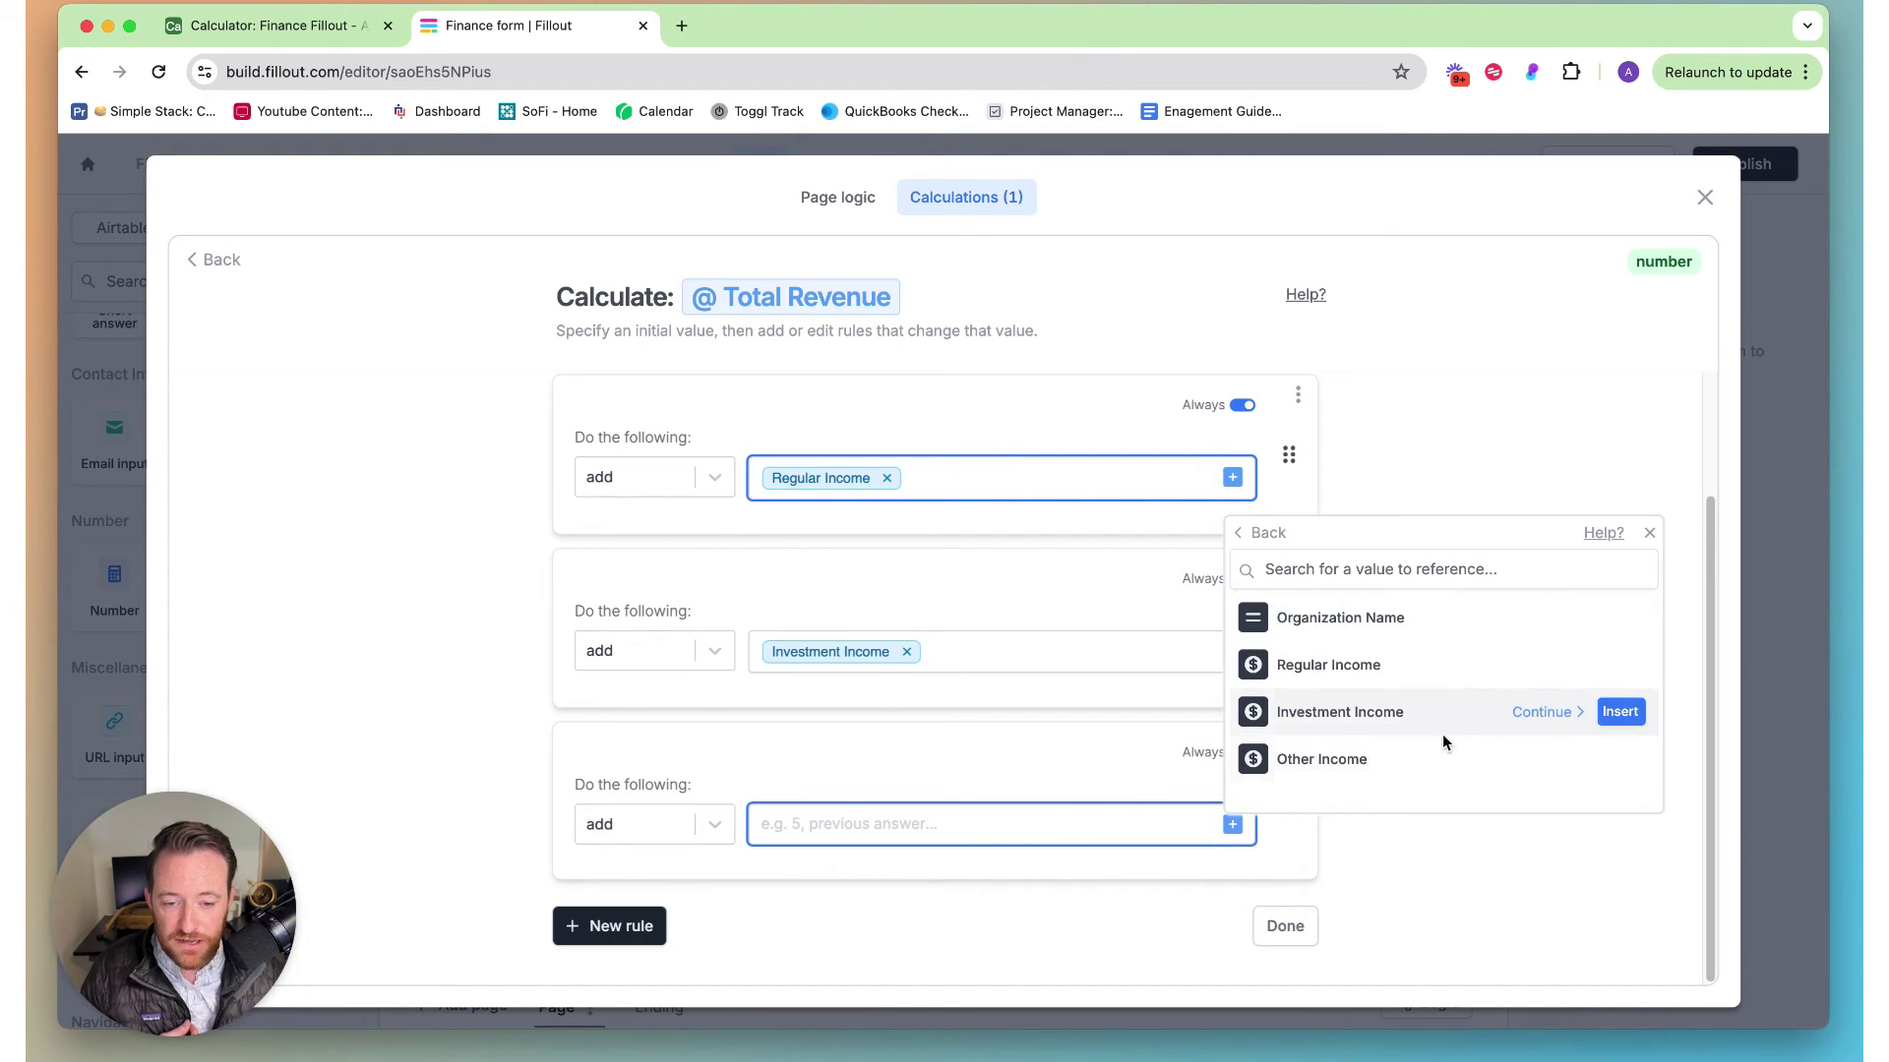
left_click(1613, 759)
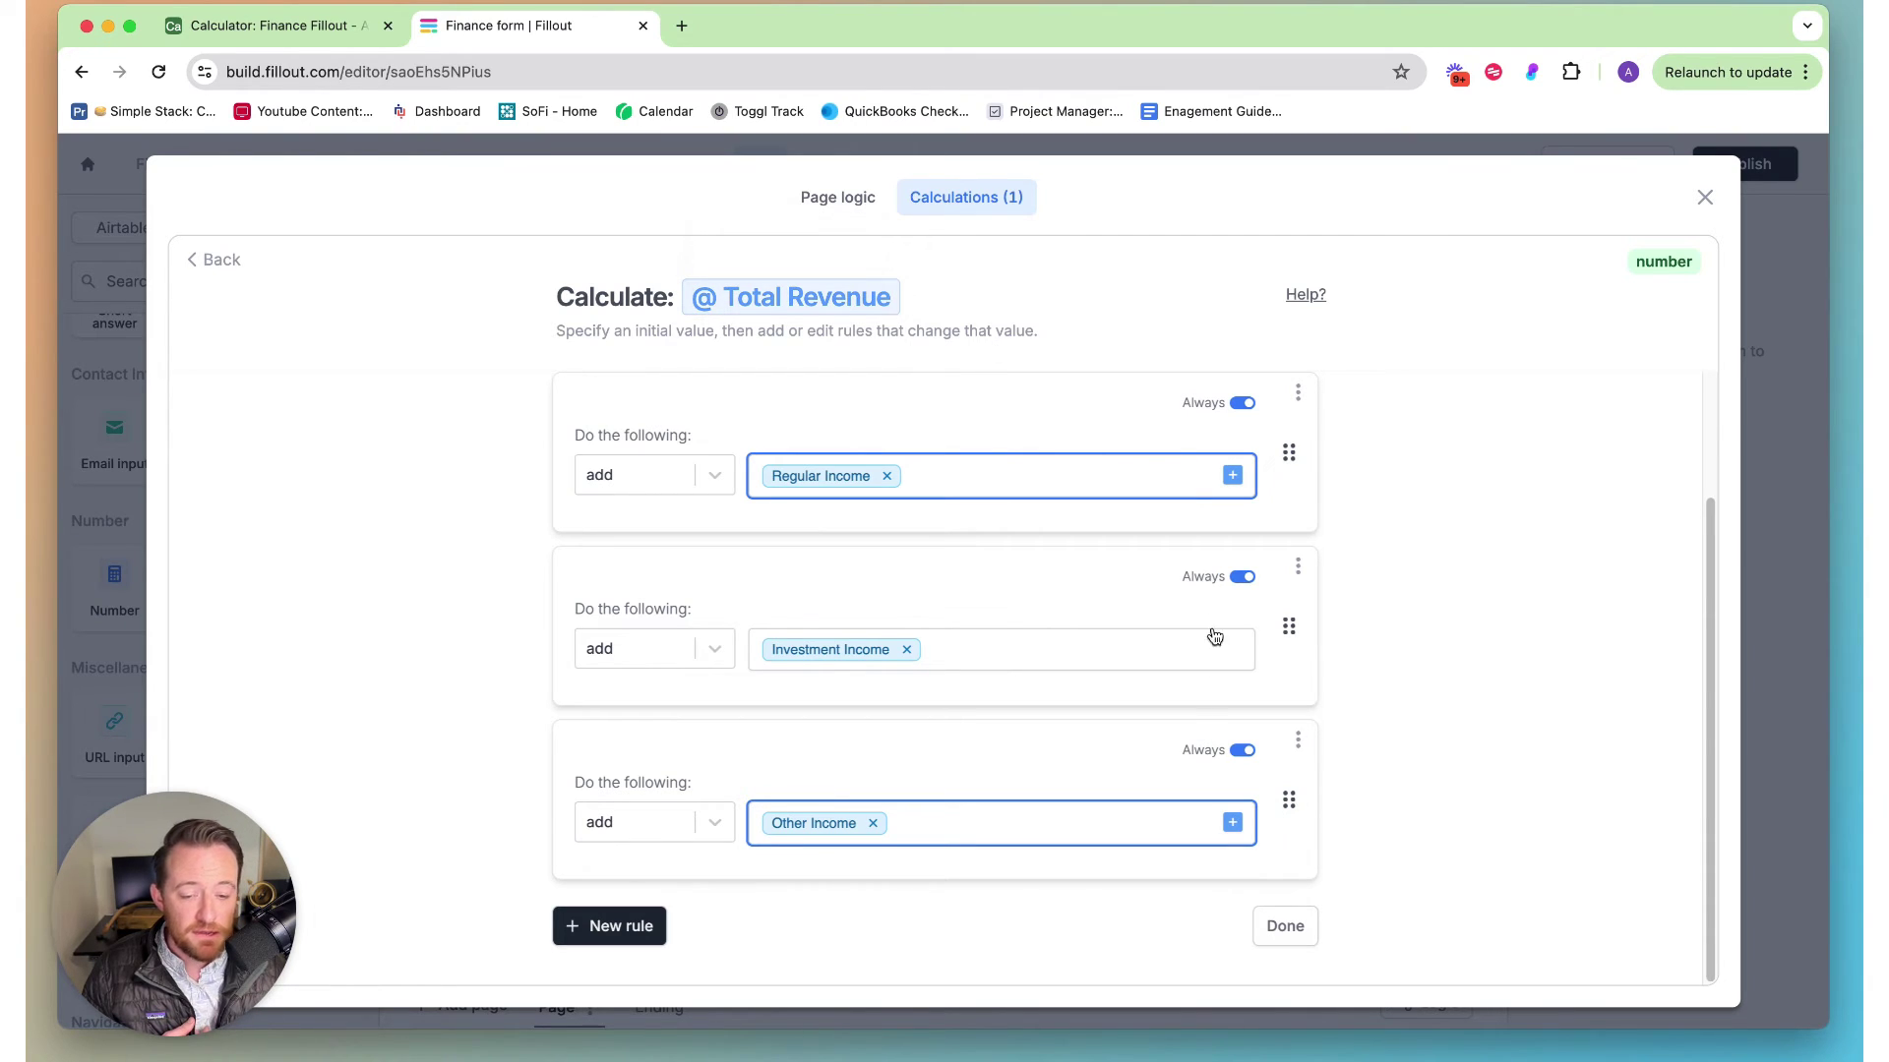
left_click(1293, 930)
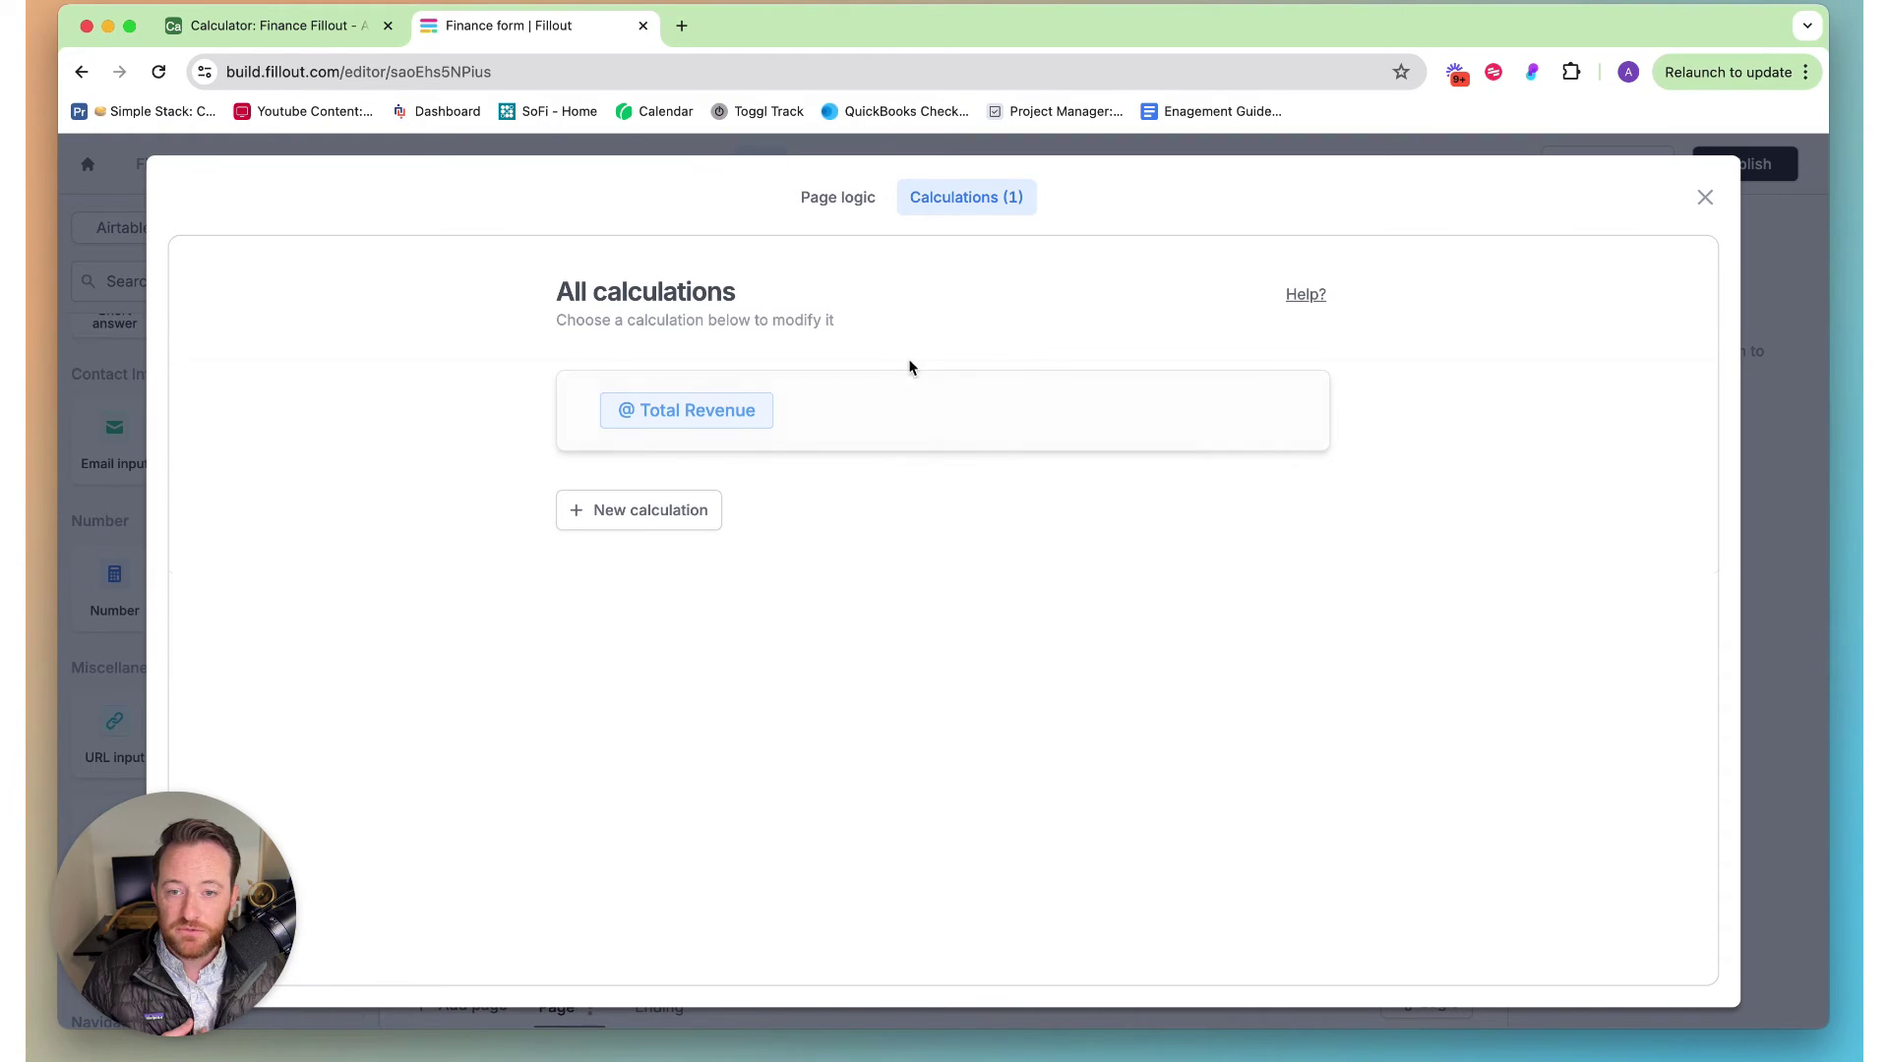
left_click(1710, 194)
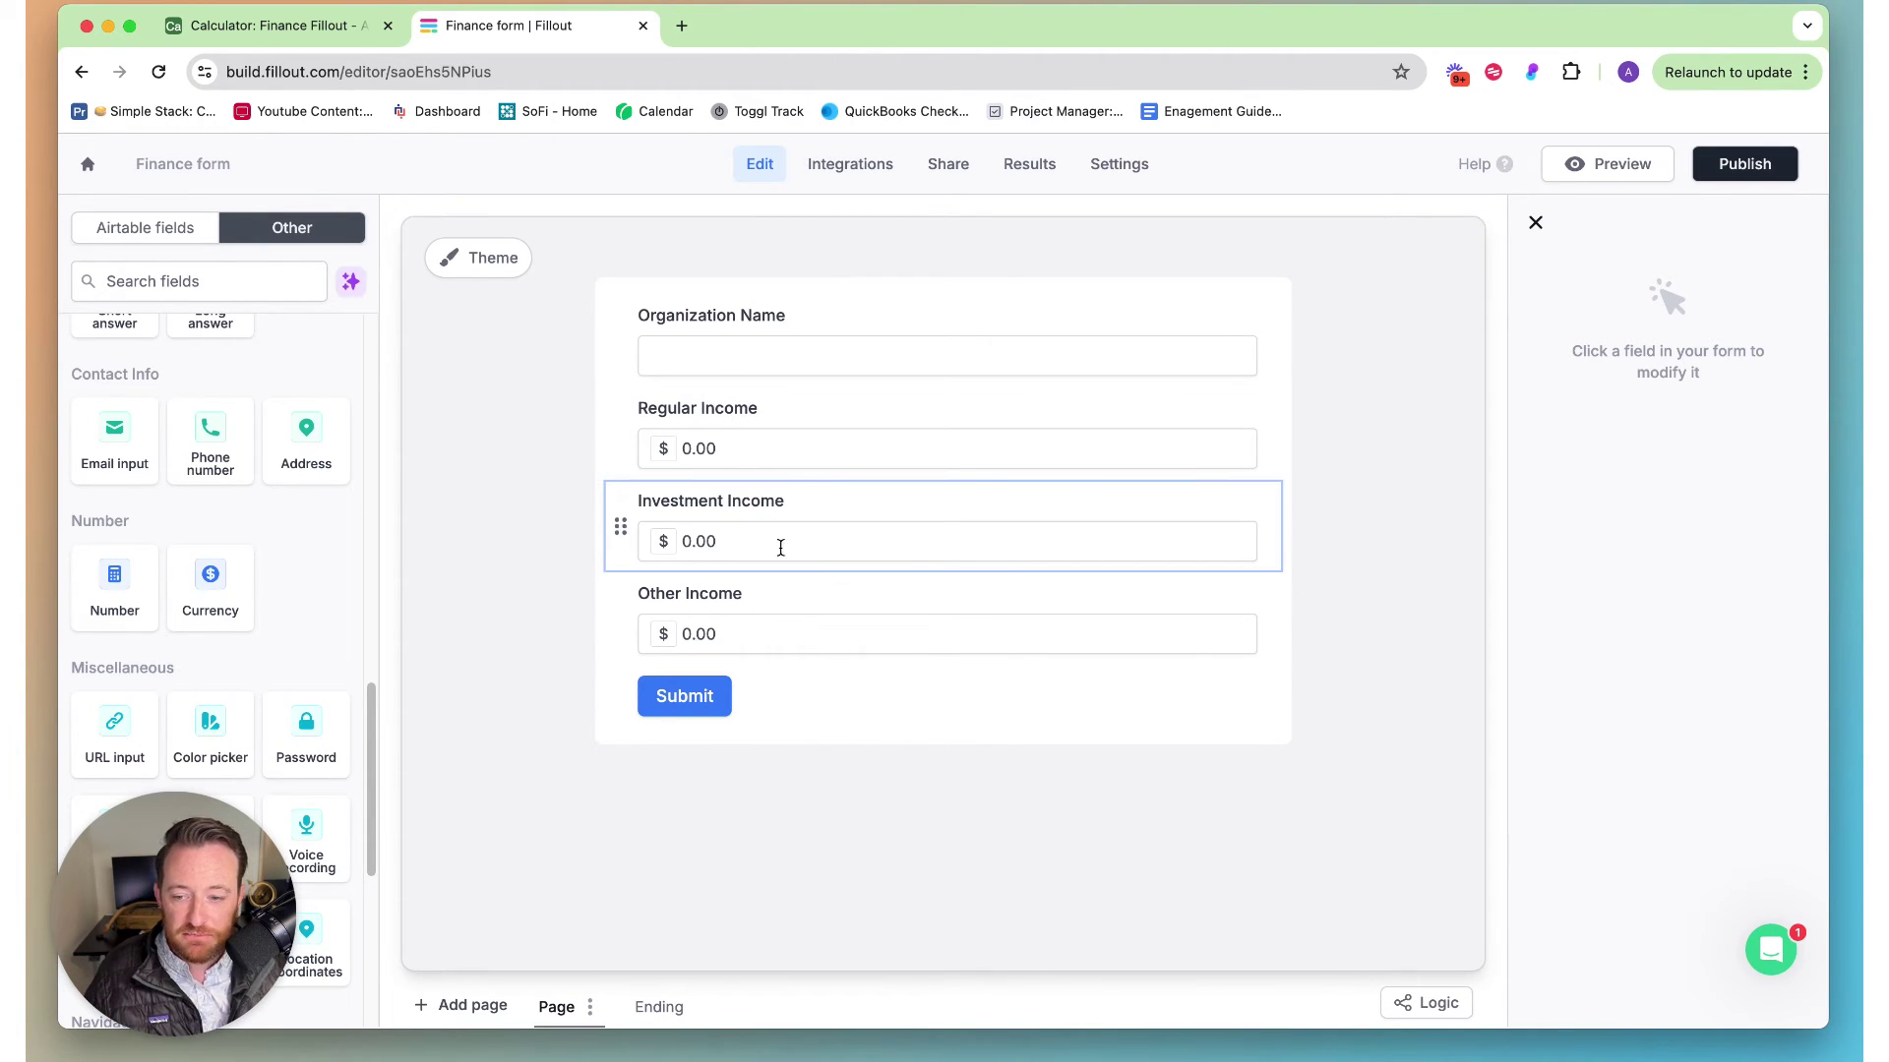
Step: Add a banner between Other Income and the Submit button and title it "Total Revenue"
scroll(215, 544, "up", 15)
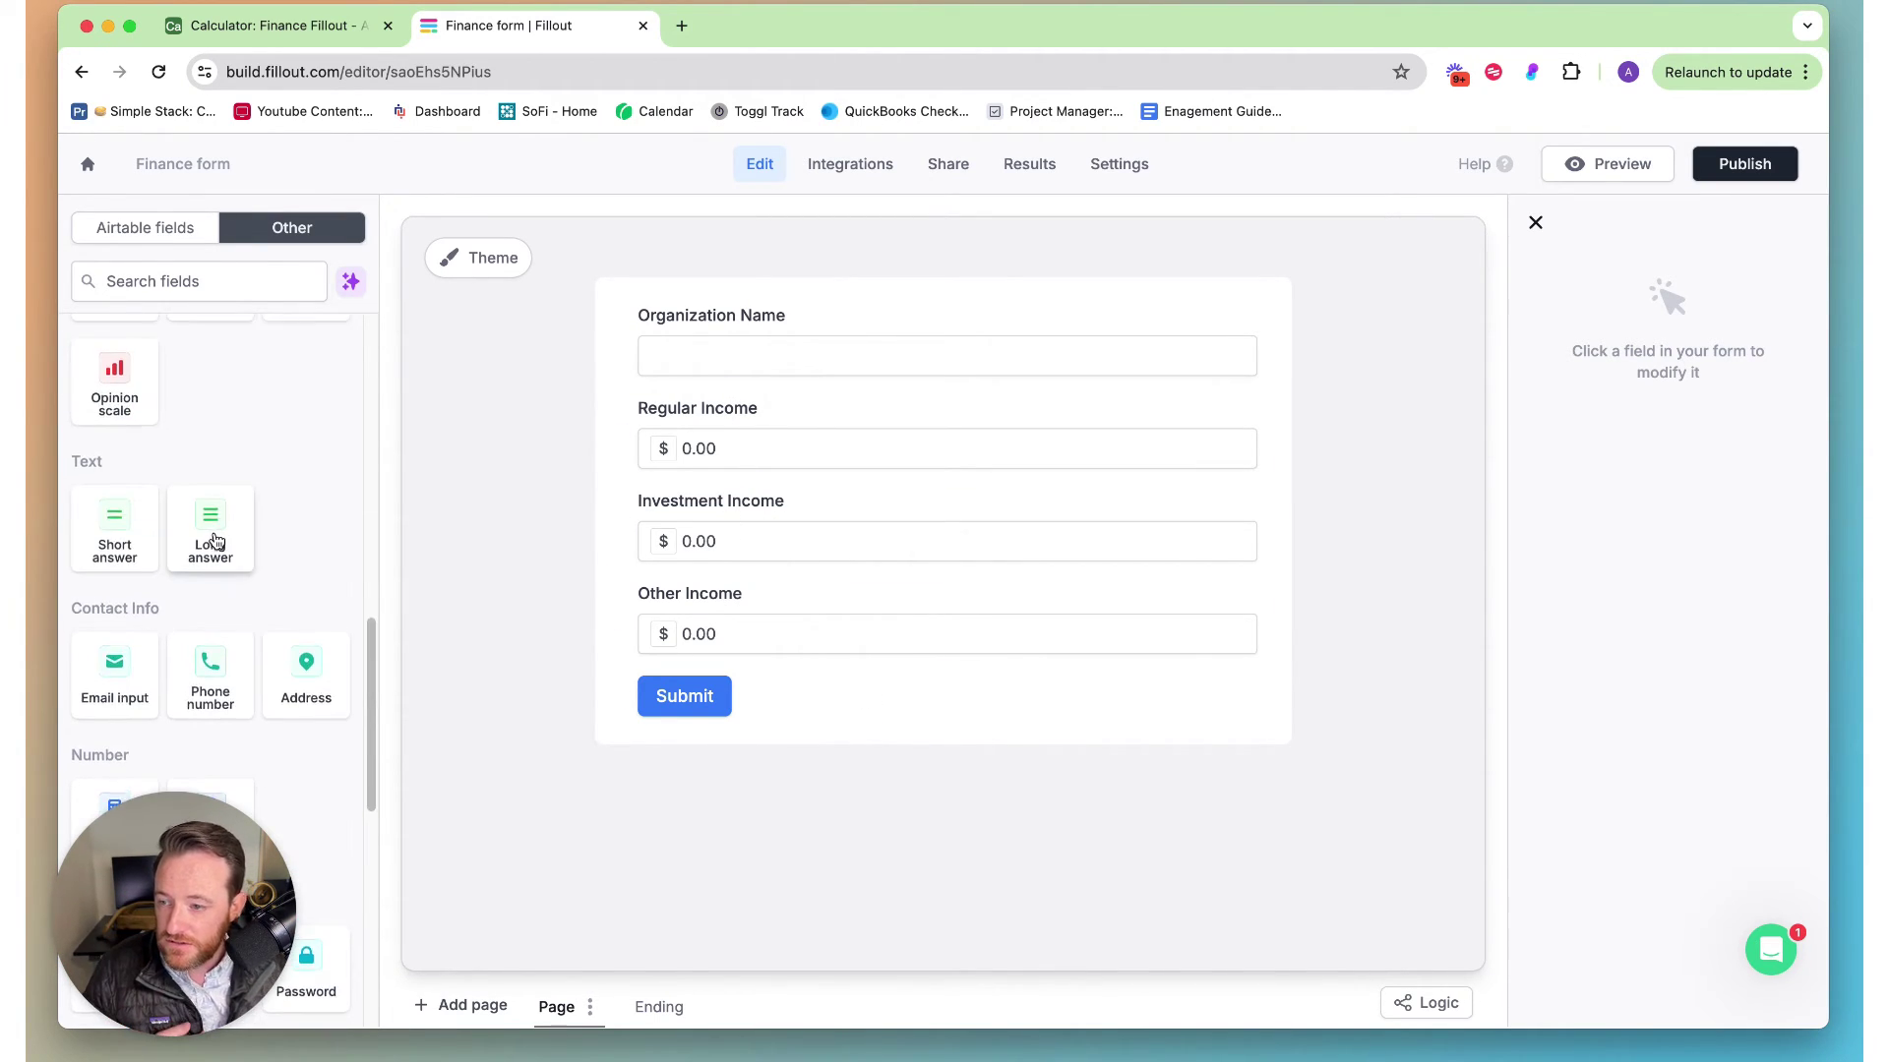
scroll(215, 544, "up", 3)
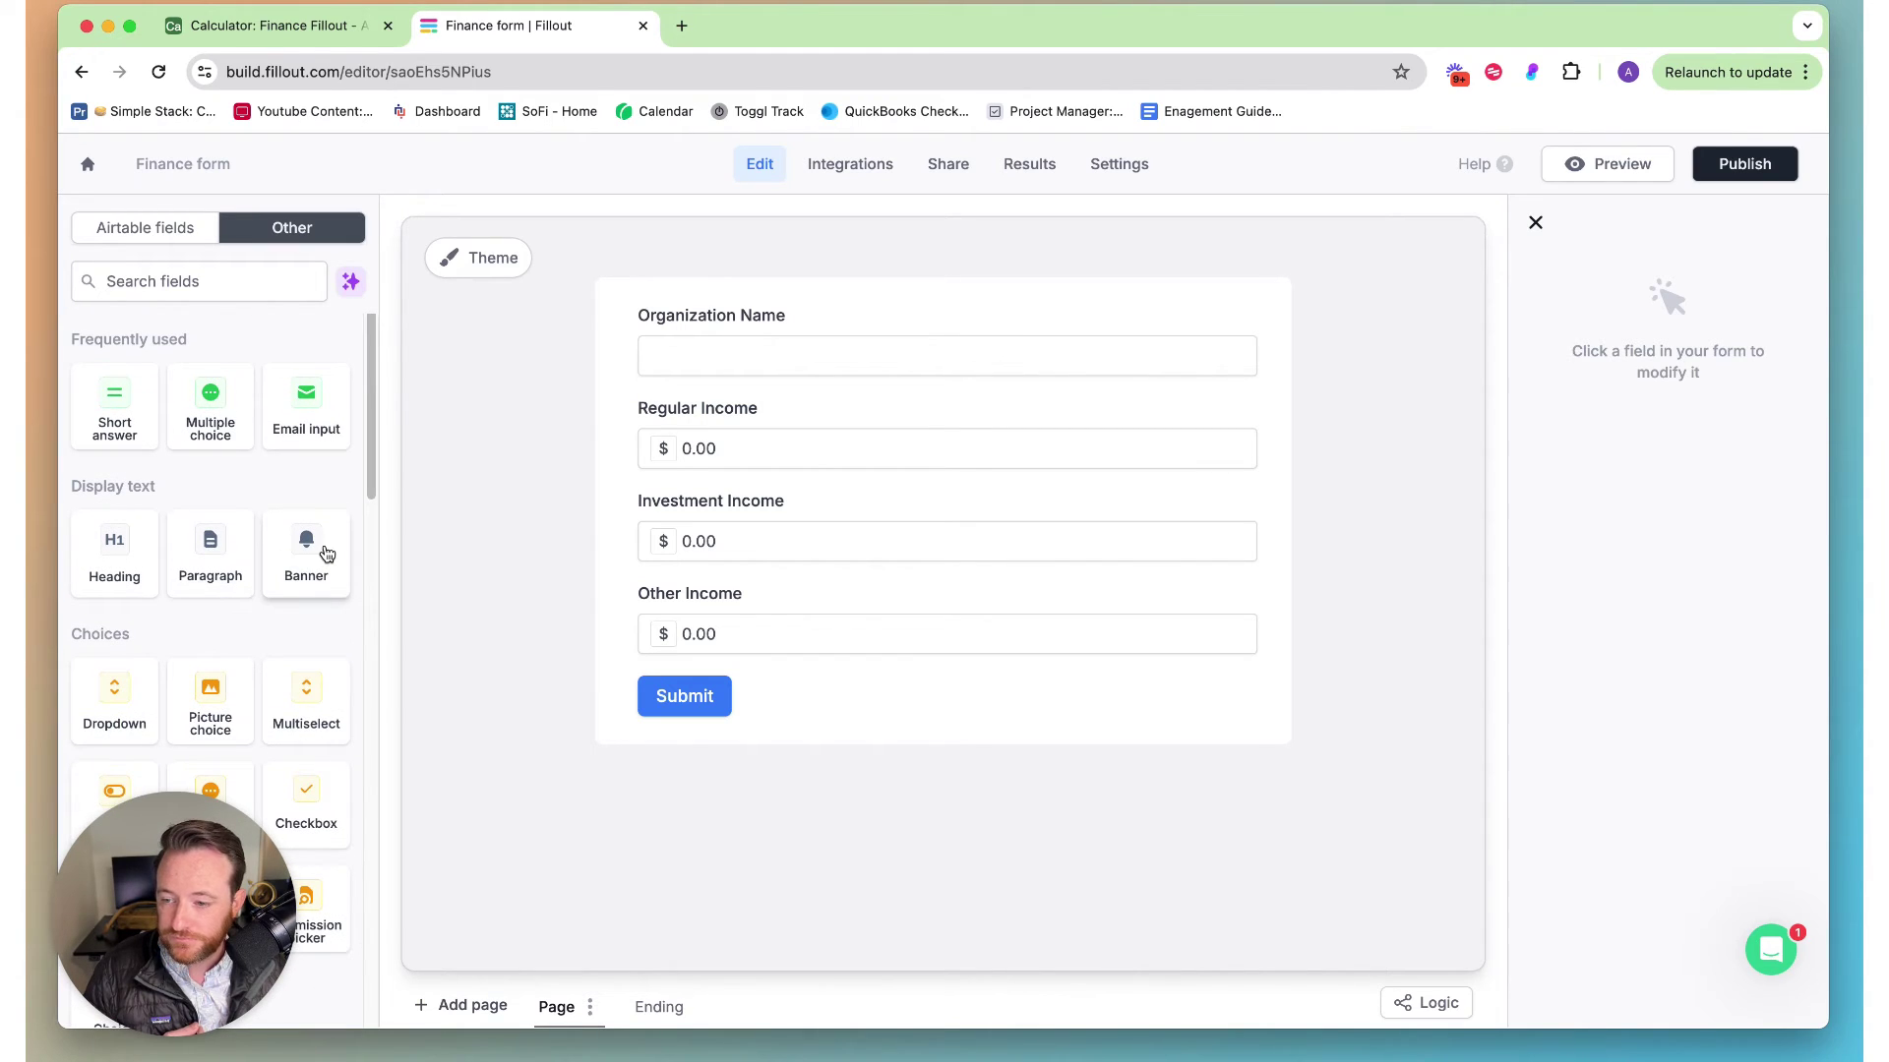
left_click_drag(324, 540, 689, 649)
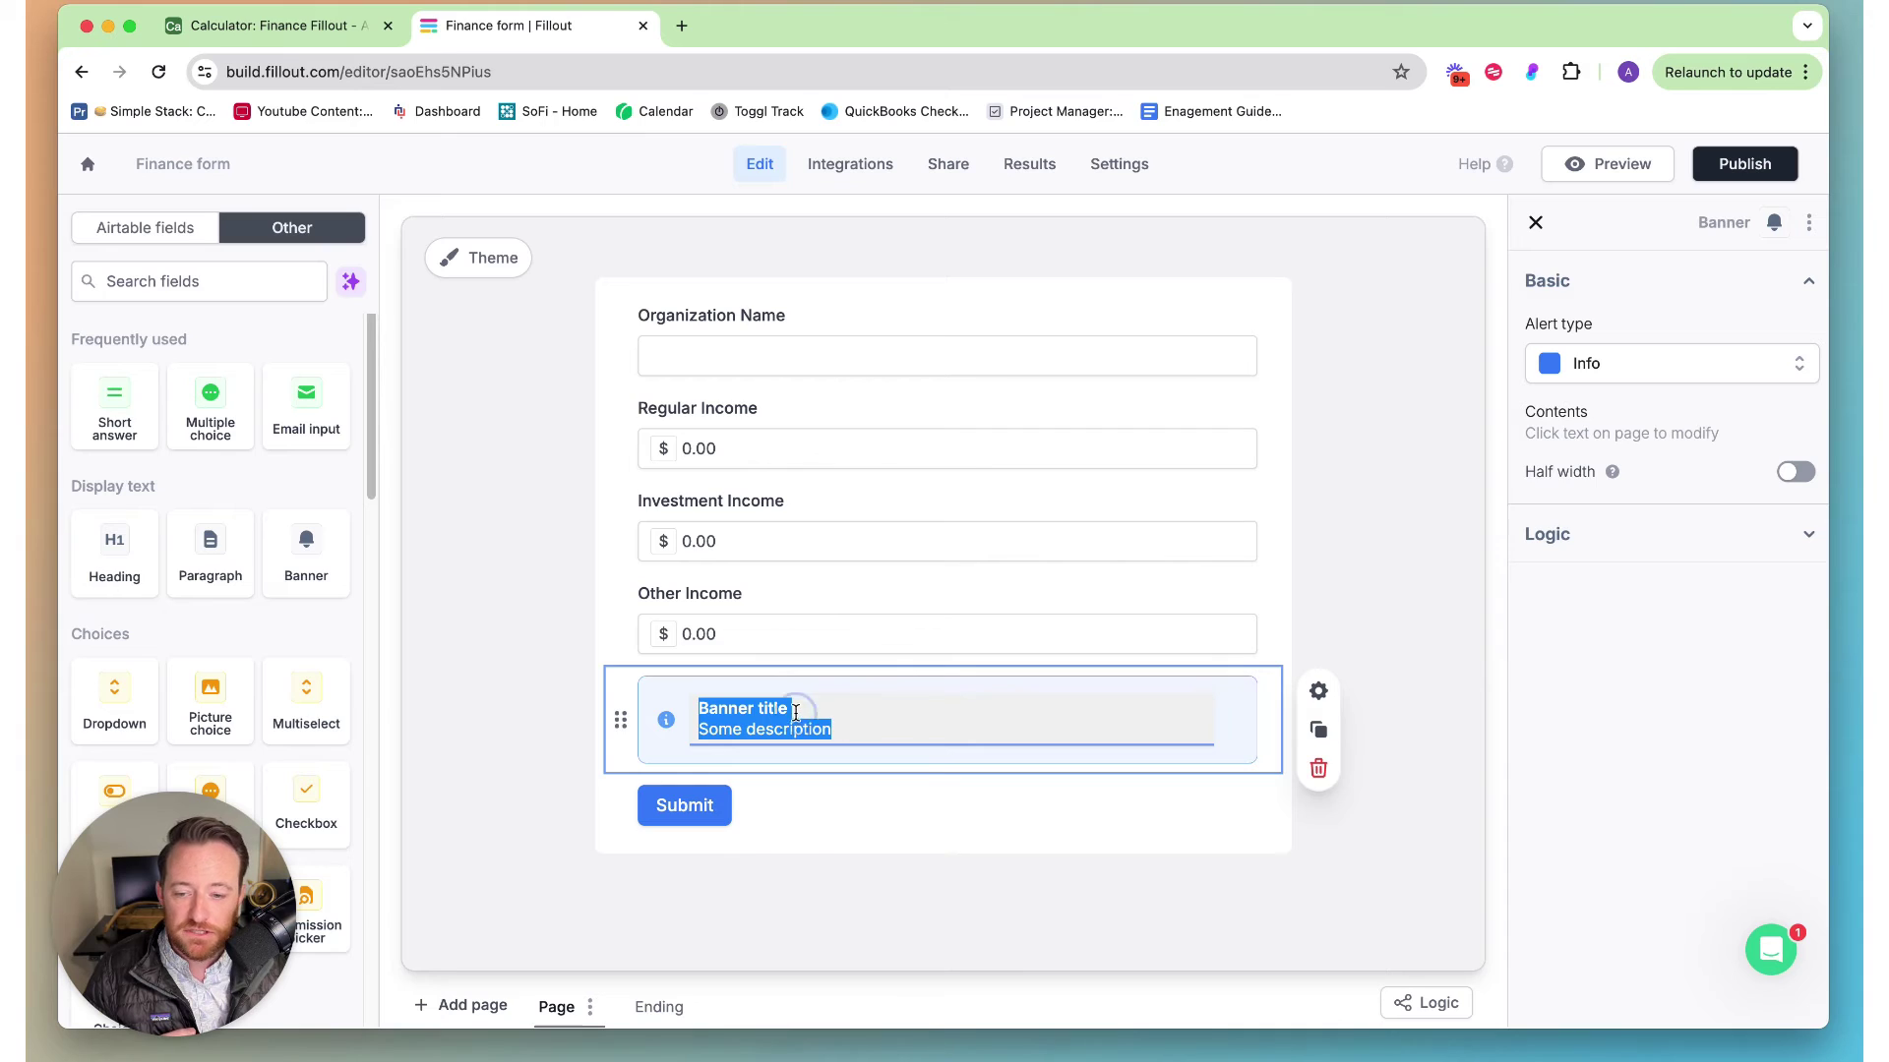
left_click_drag(800, 708, 690, 699)
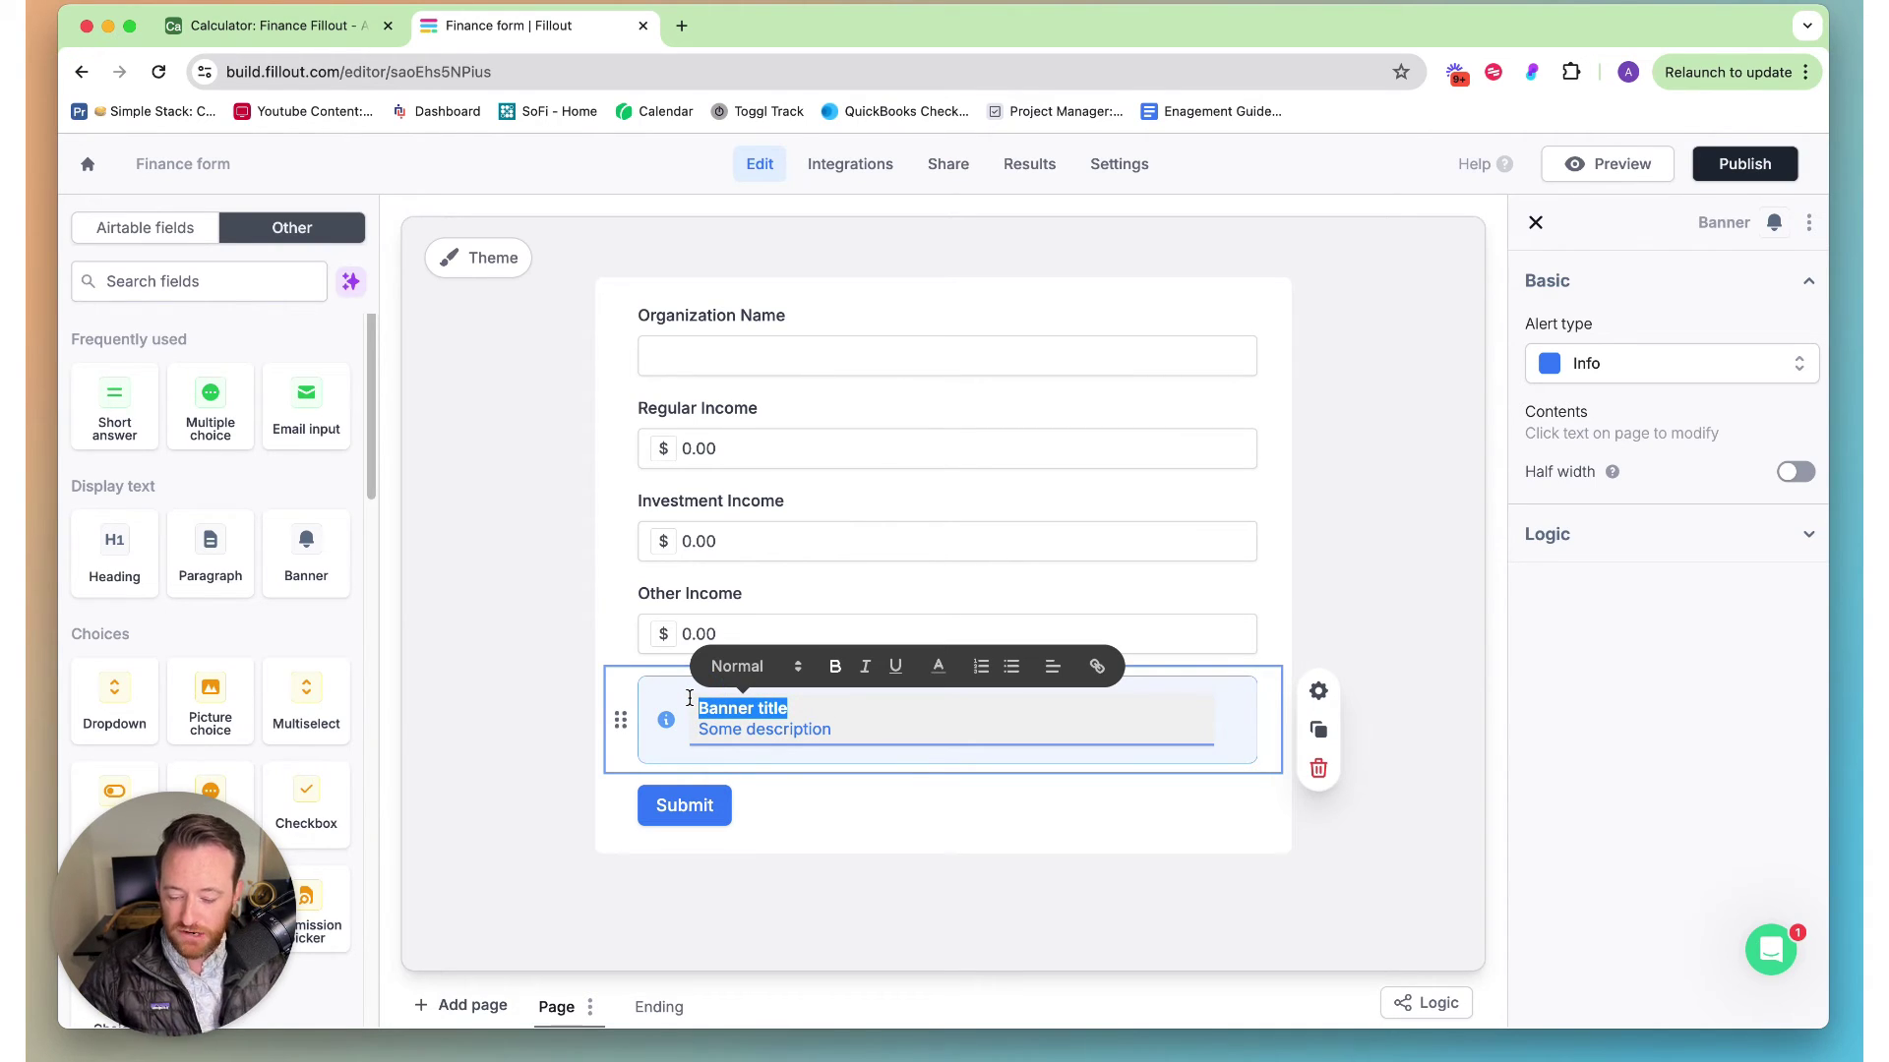
type("Total Revenue")
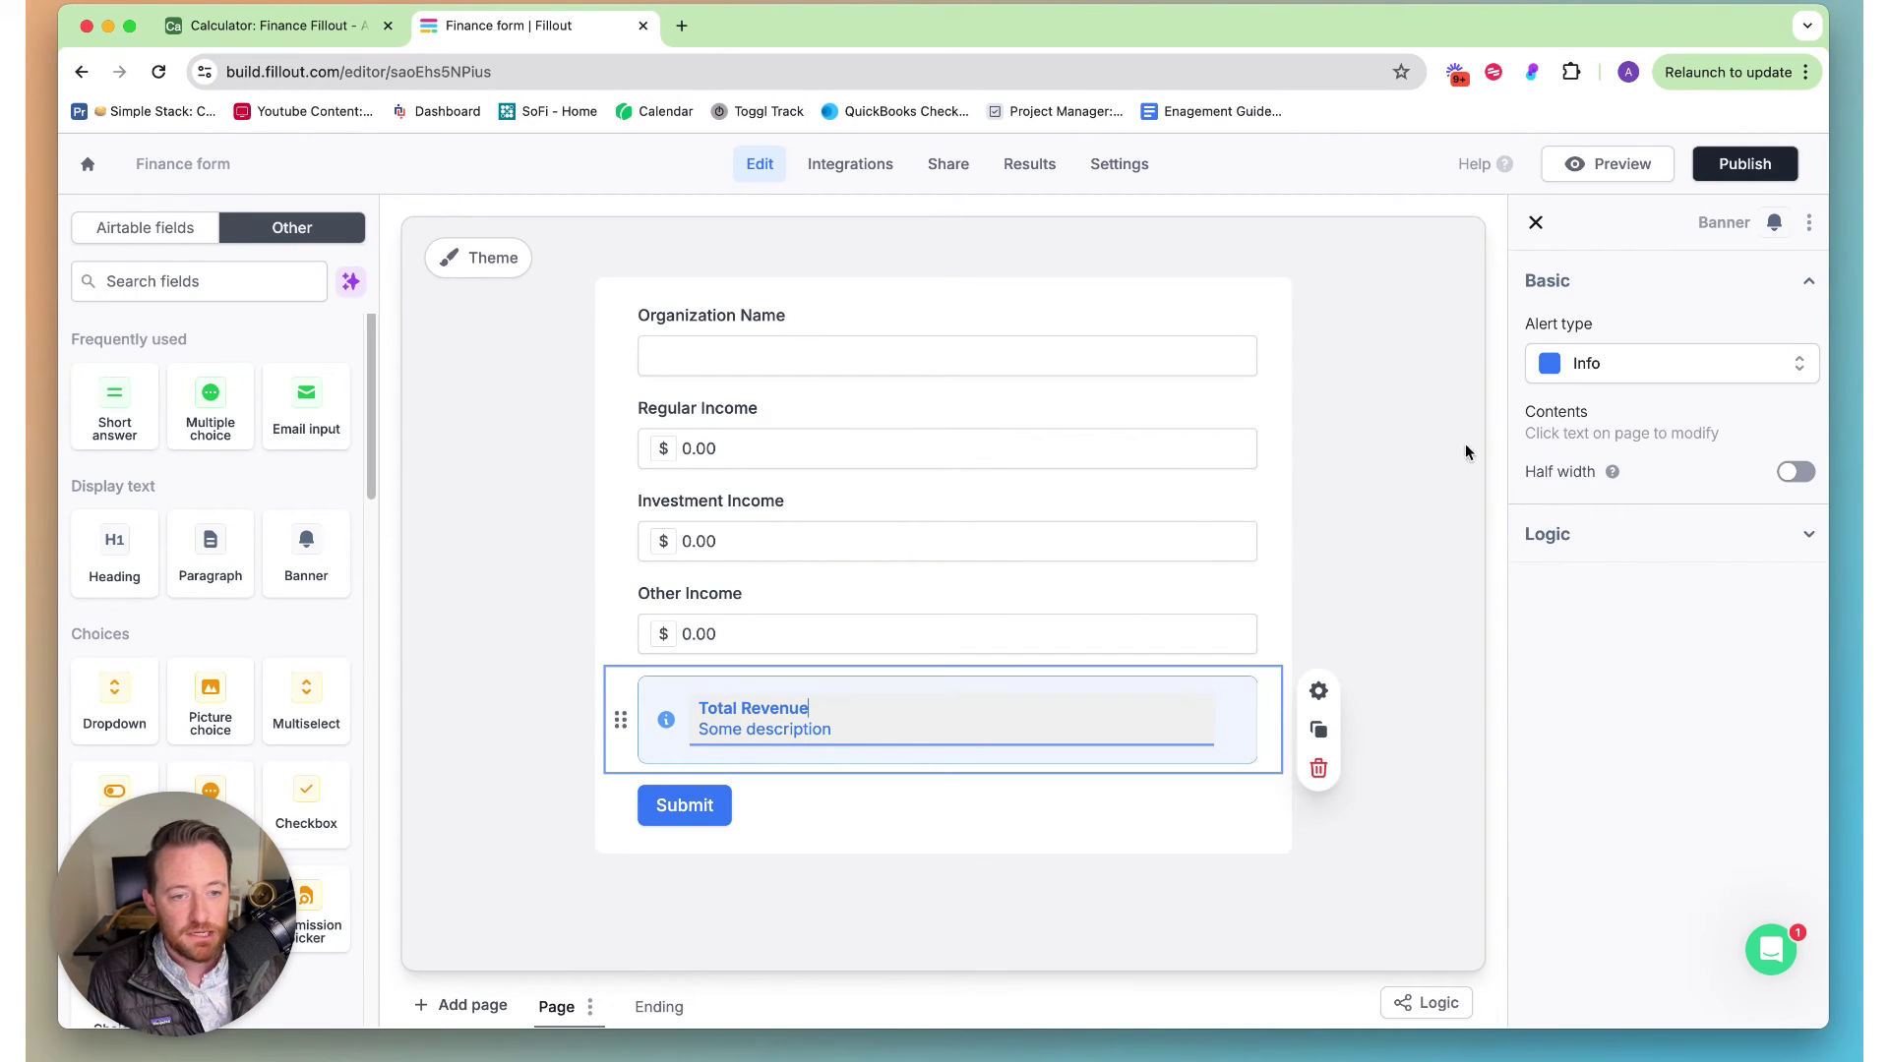
Step: Set the banner's alert type to Success and replace its placeholder description with a reference to the Total Revenue calculation
left_click(1604, 366)
left_click(1623, 527)
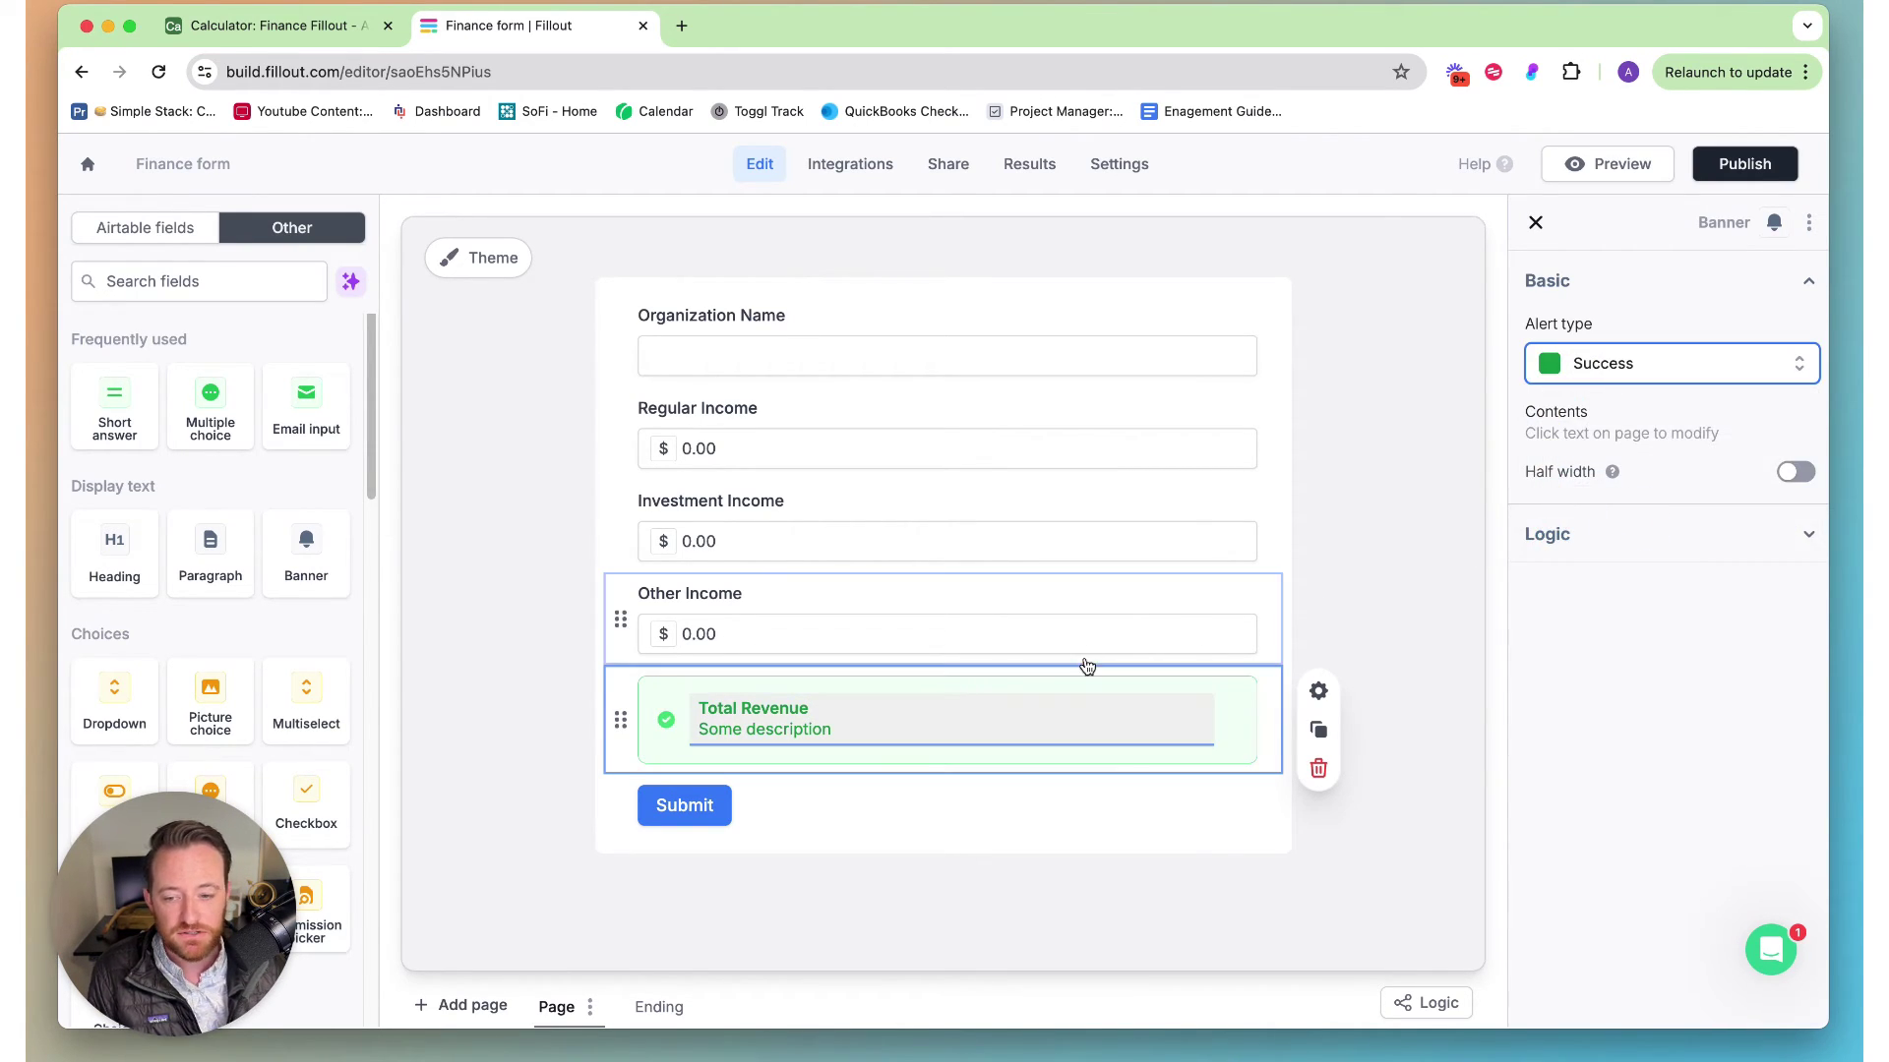
left_click_drag(834, 729, 691, 725)
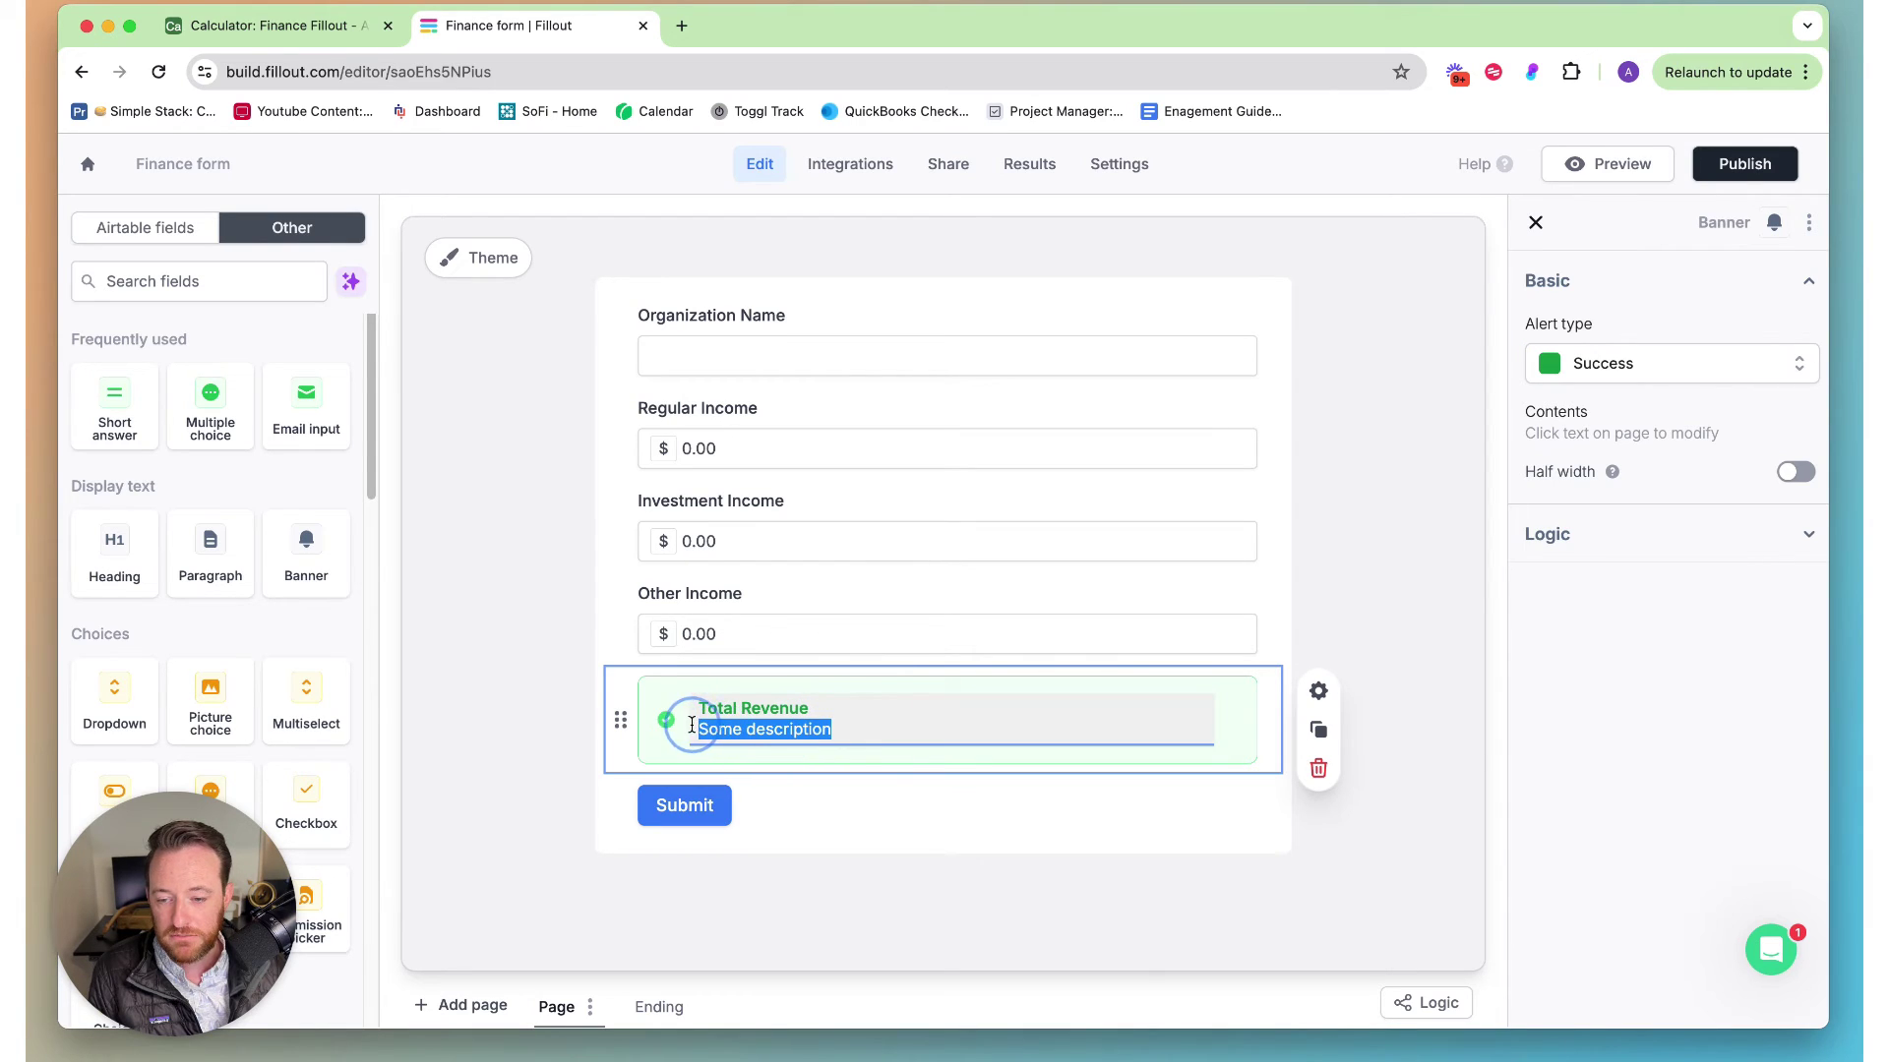
key("BackSpace")
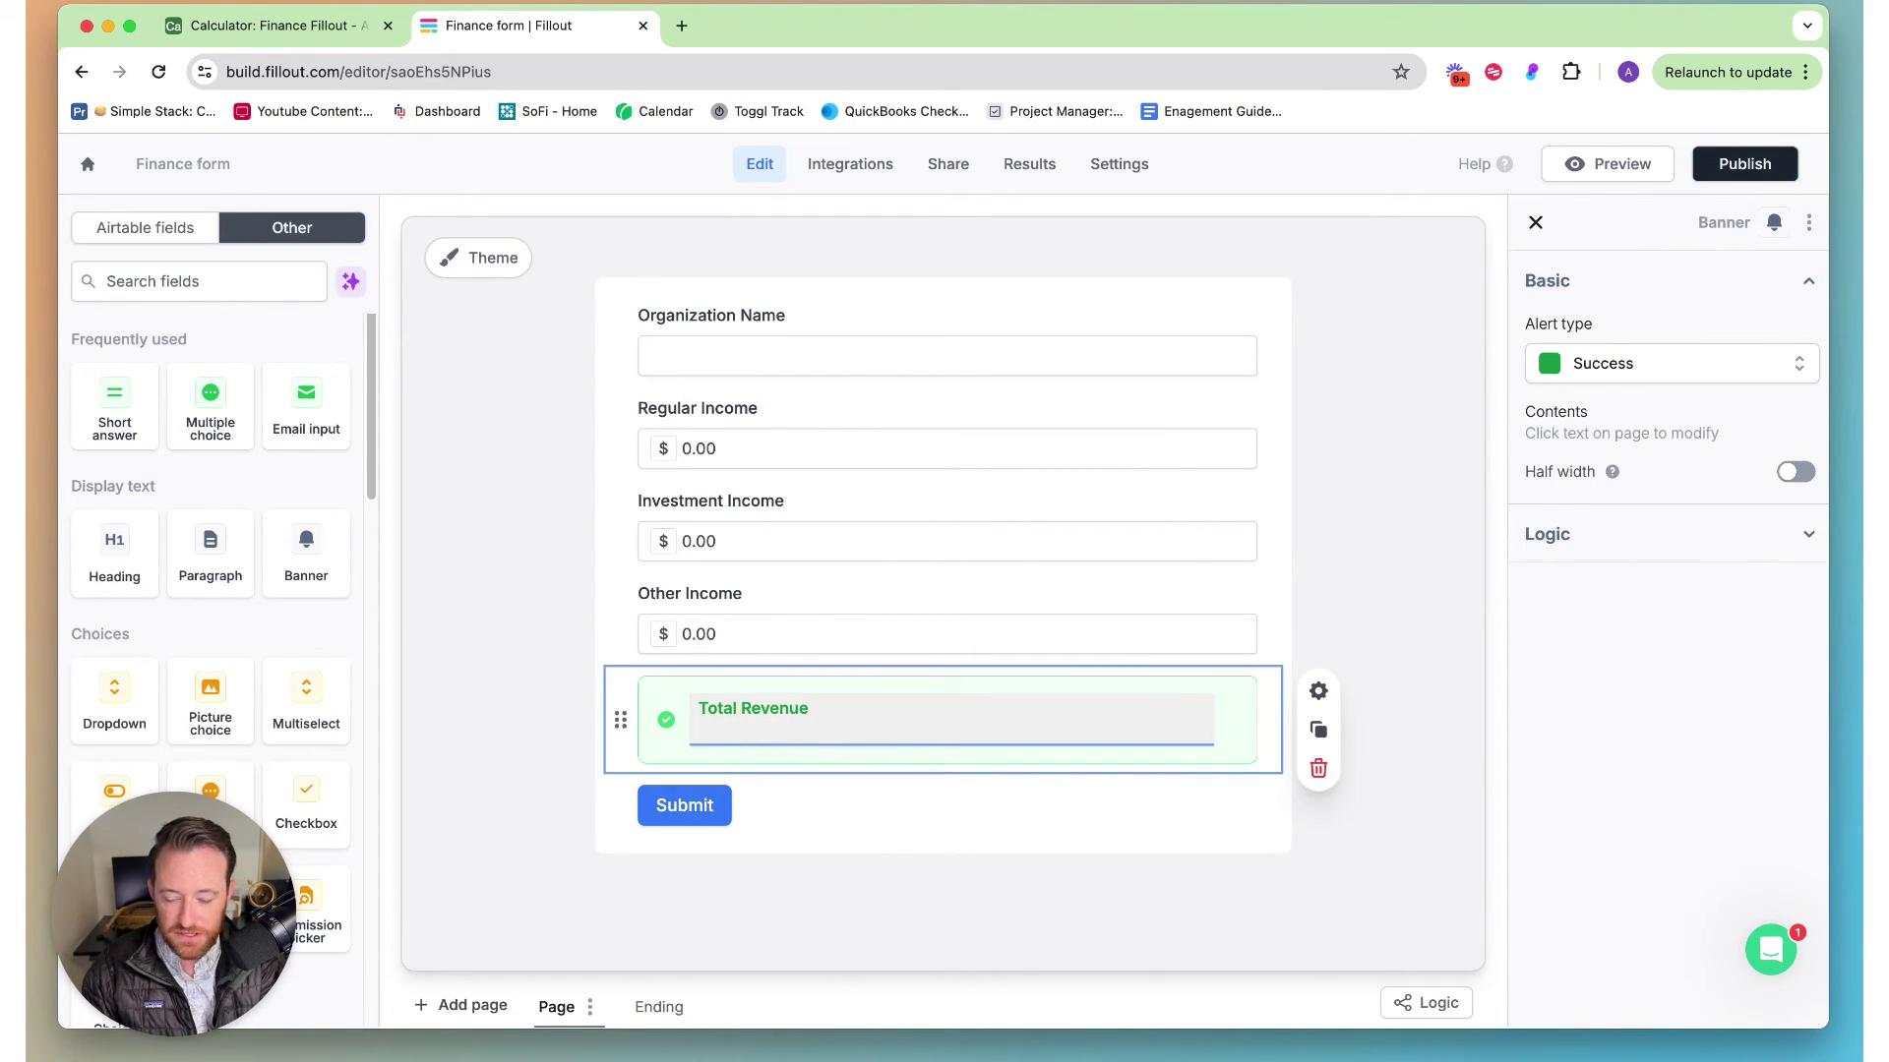
type("@")
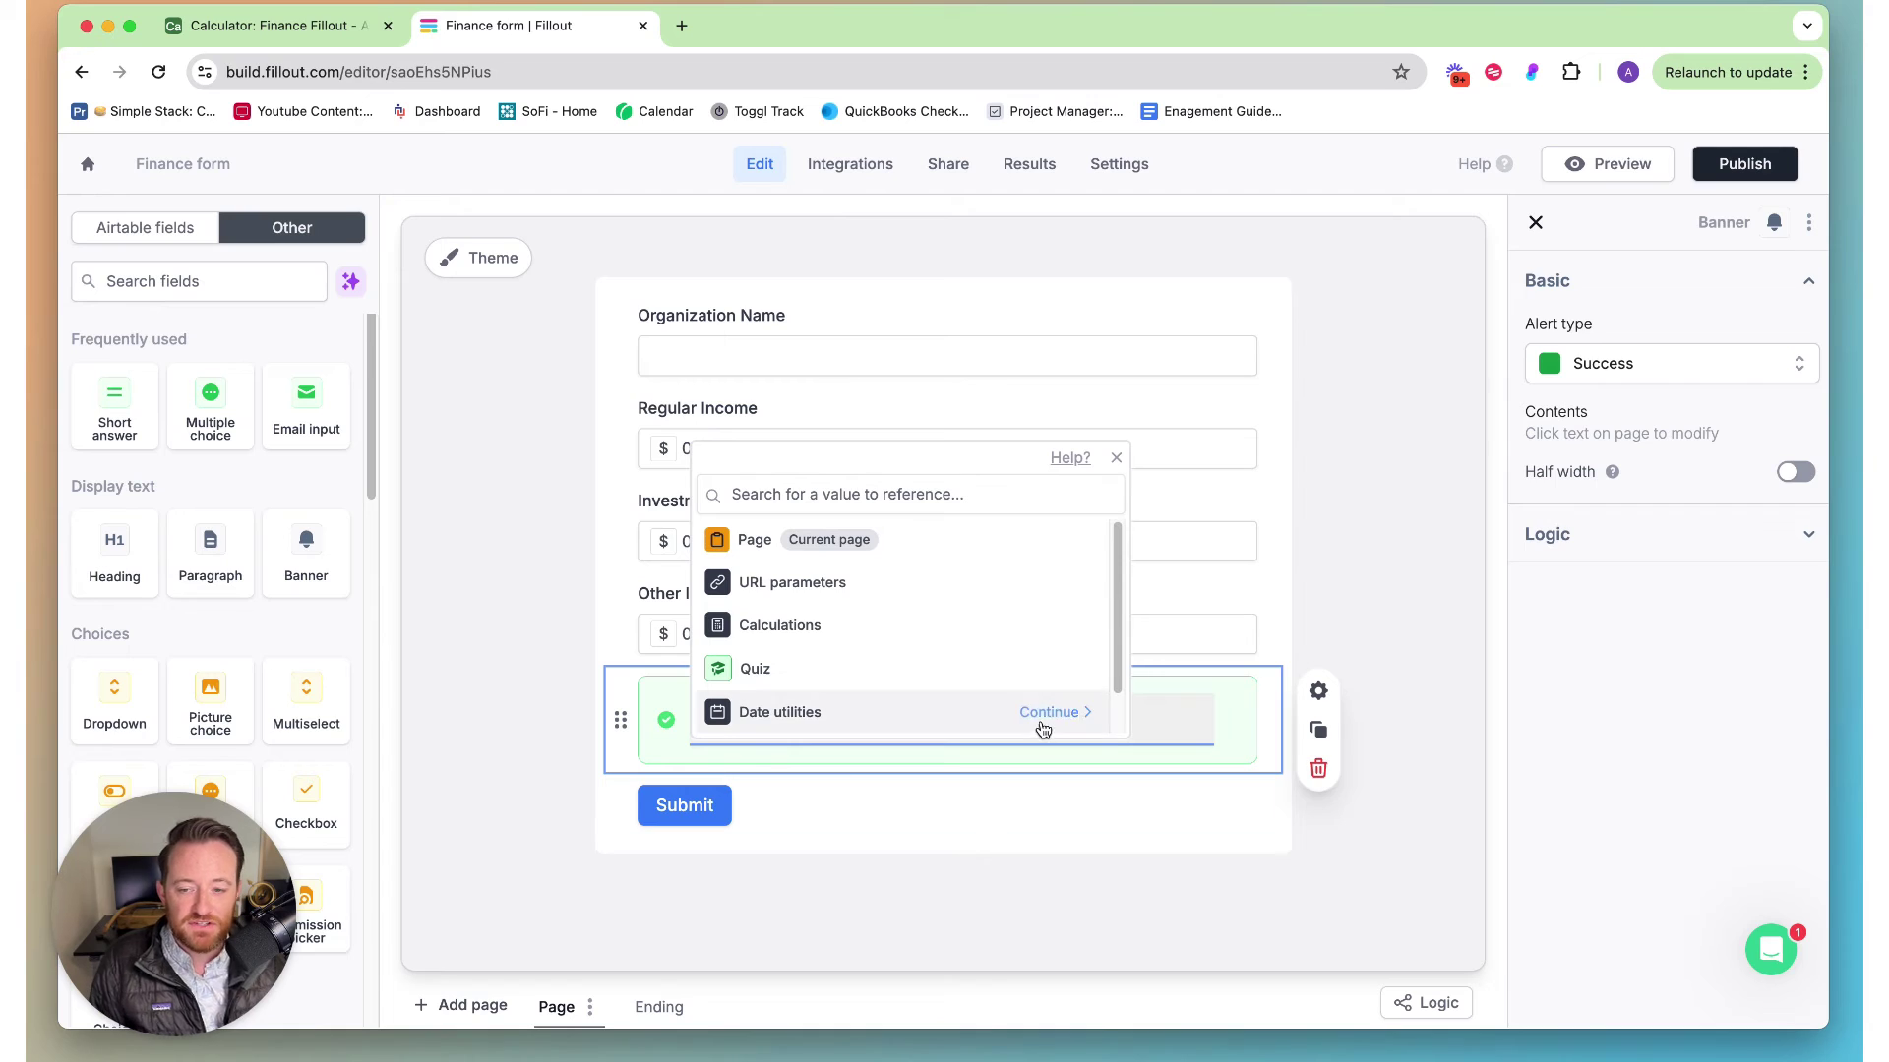
scroll(961, 649, "down", 1)
scroll(959, 649, "up", 1)
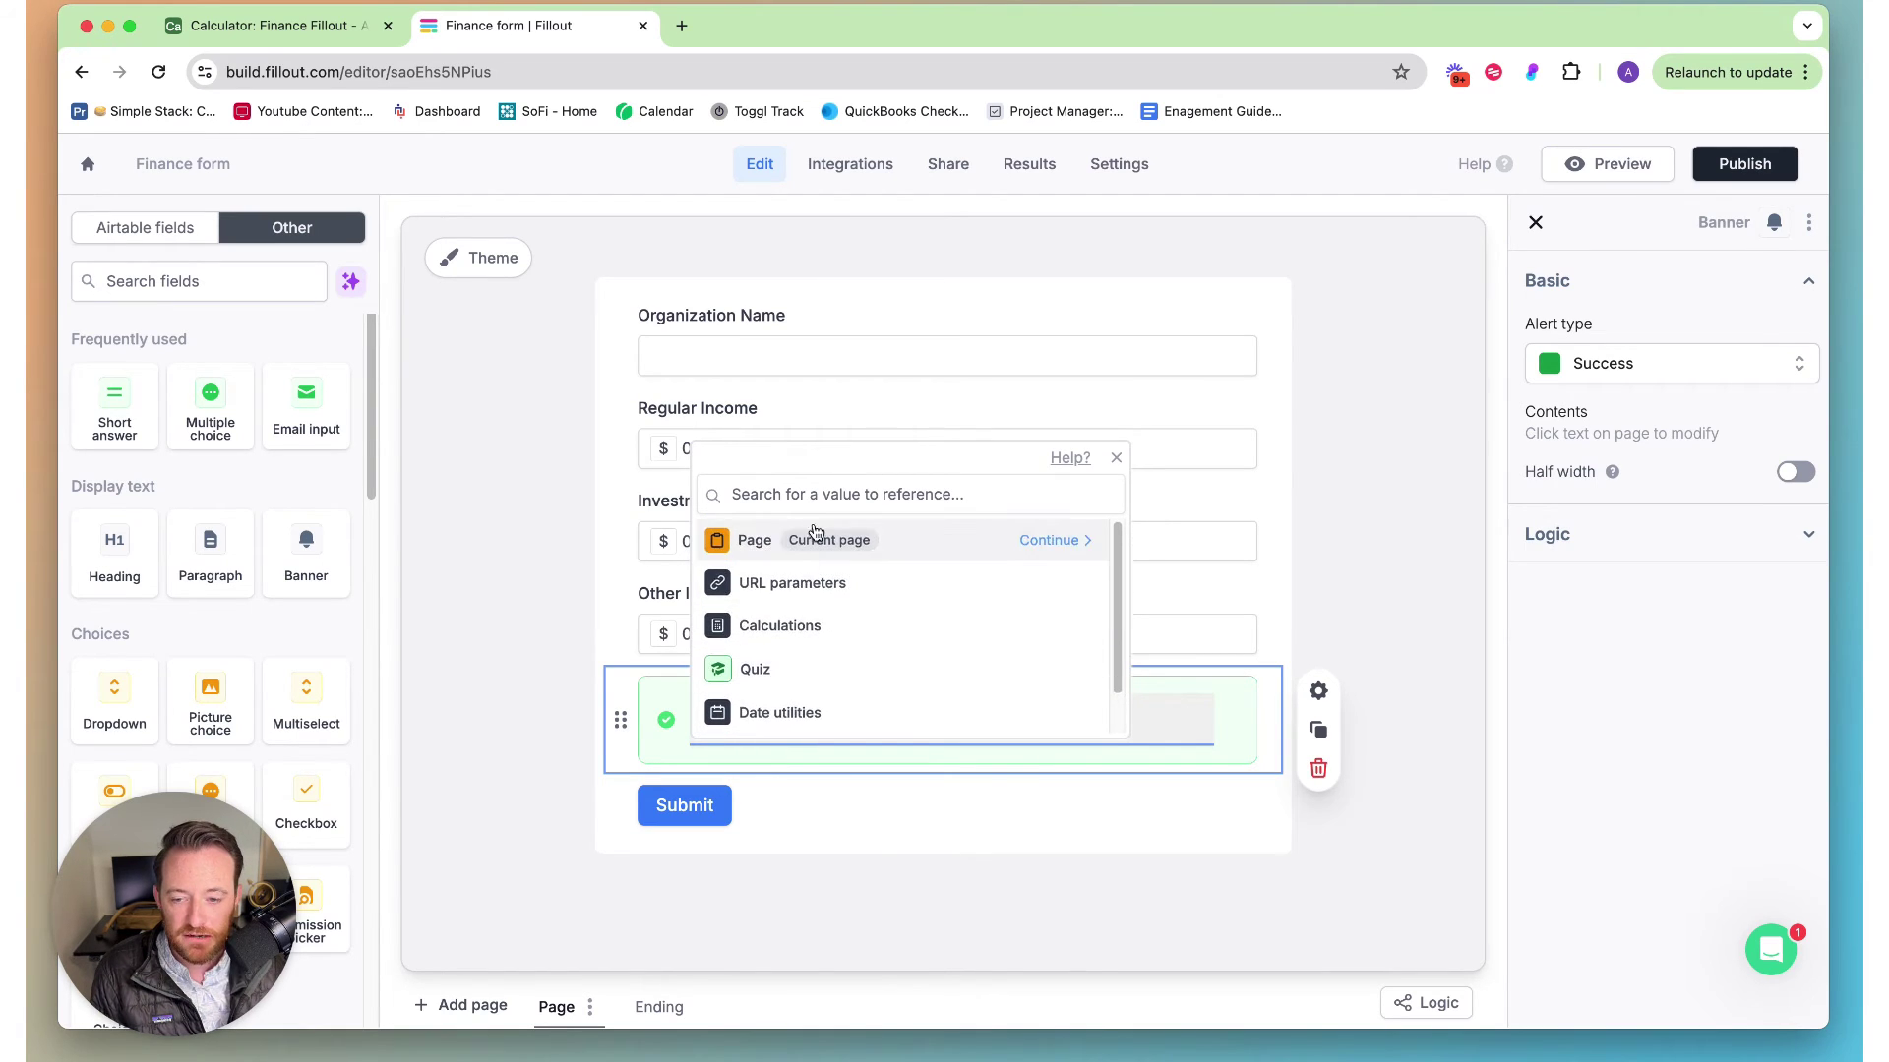
left_click(1063, 637)
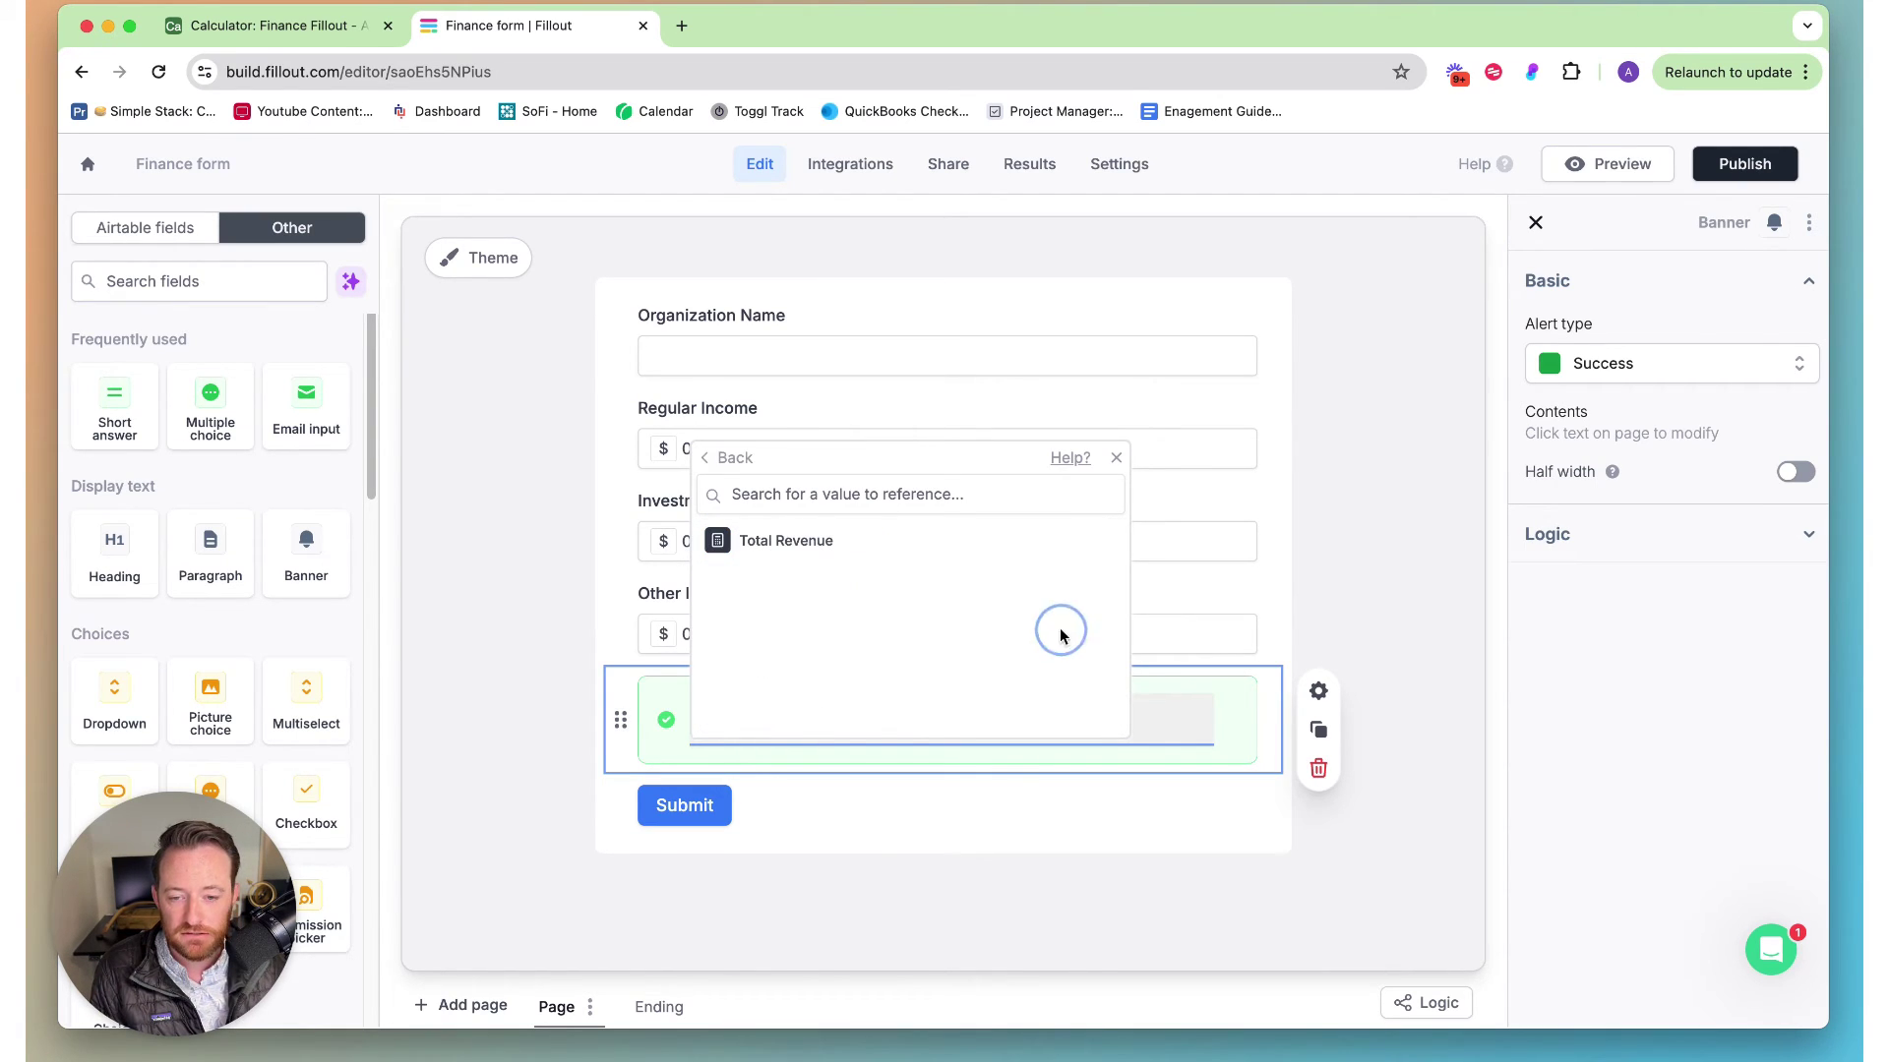
left_click(799, 546)
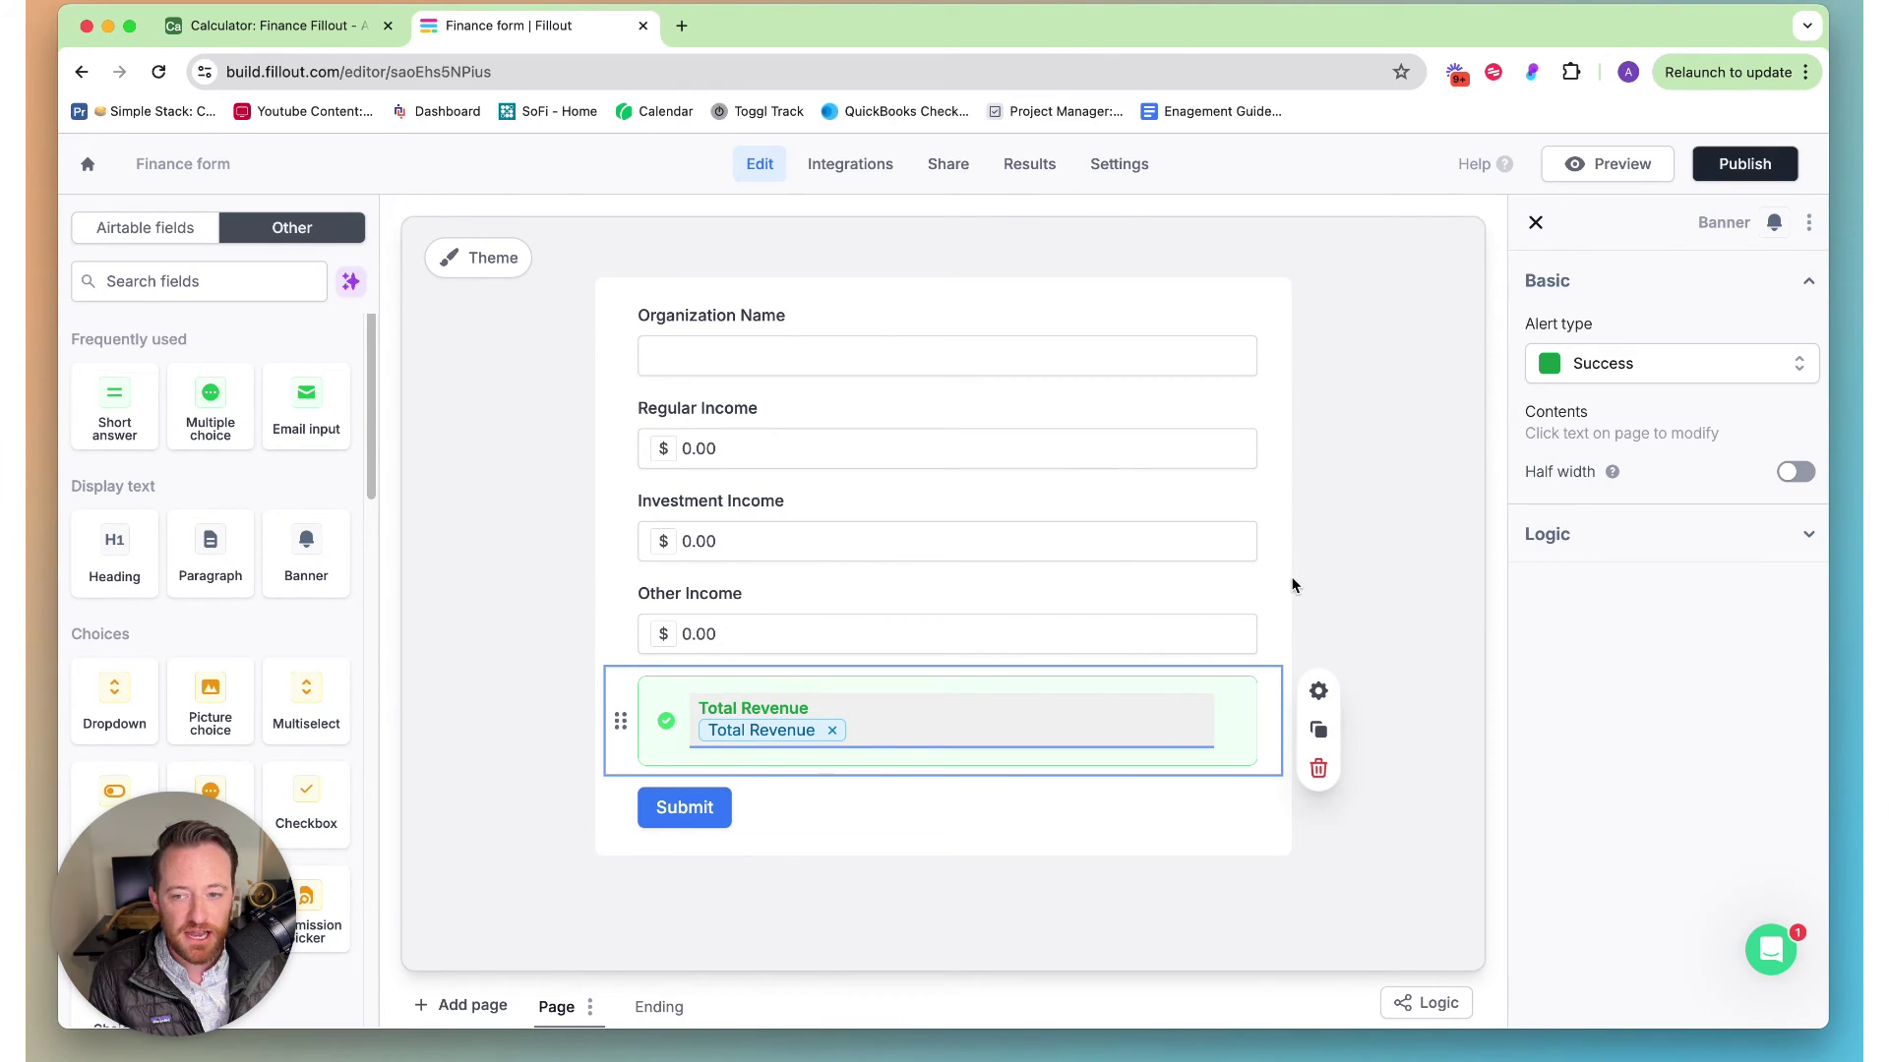
Step: Publish the finance form and open its public form link
left_click(1759, 167)
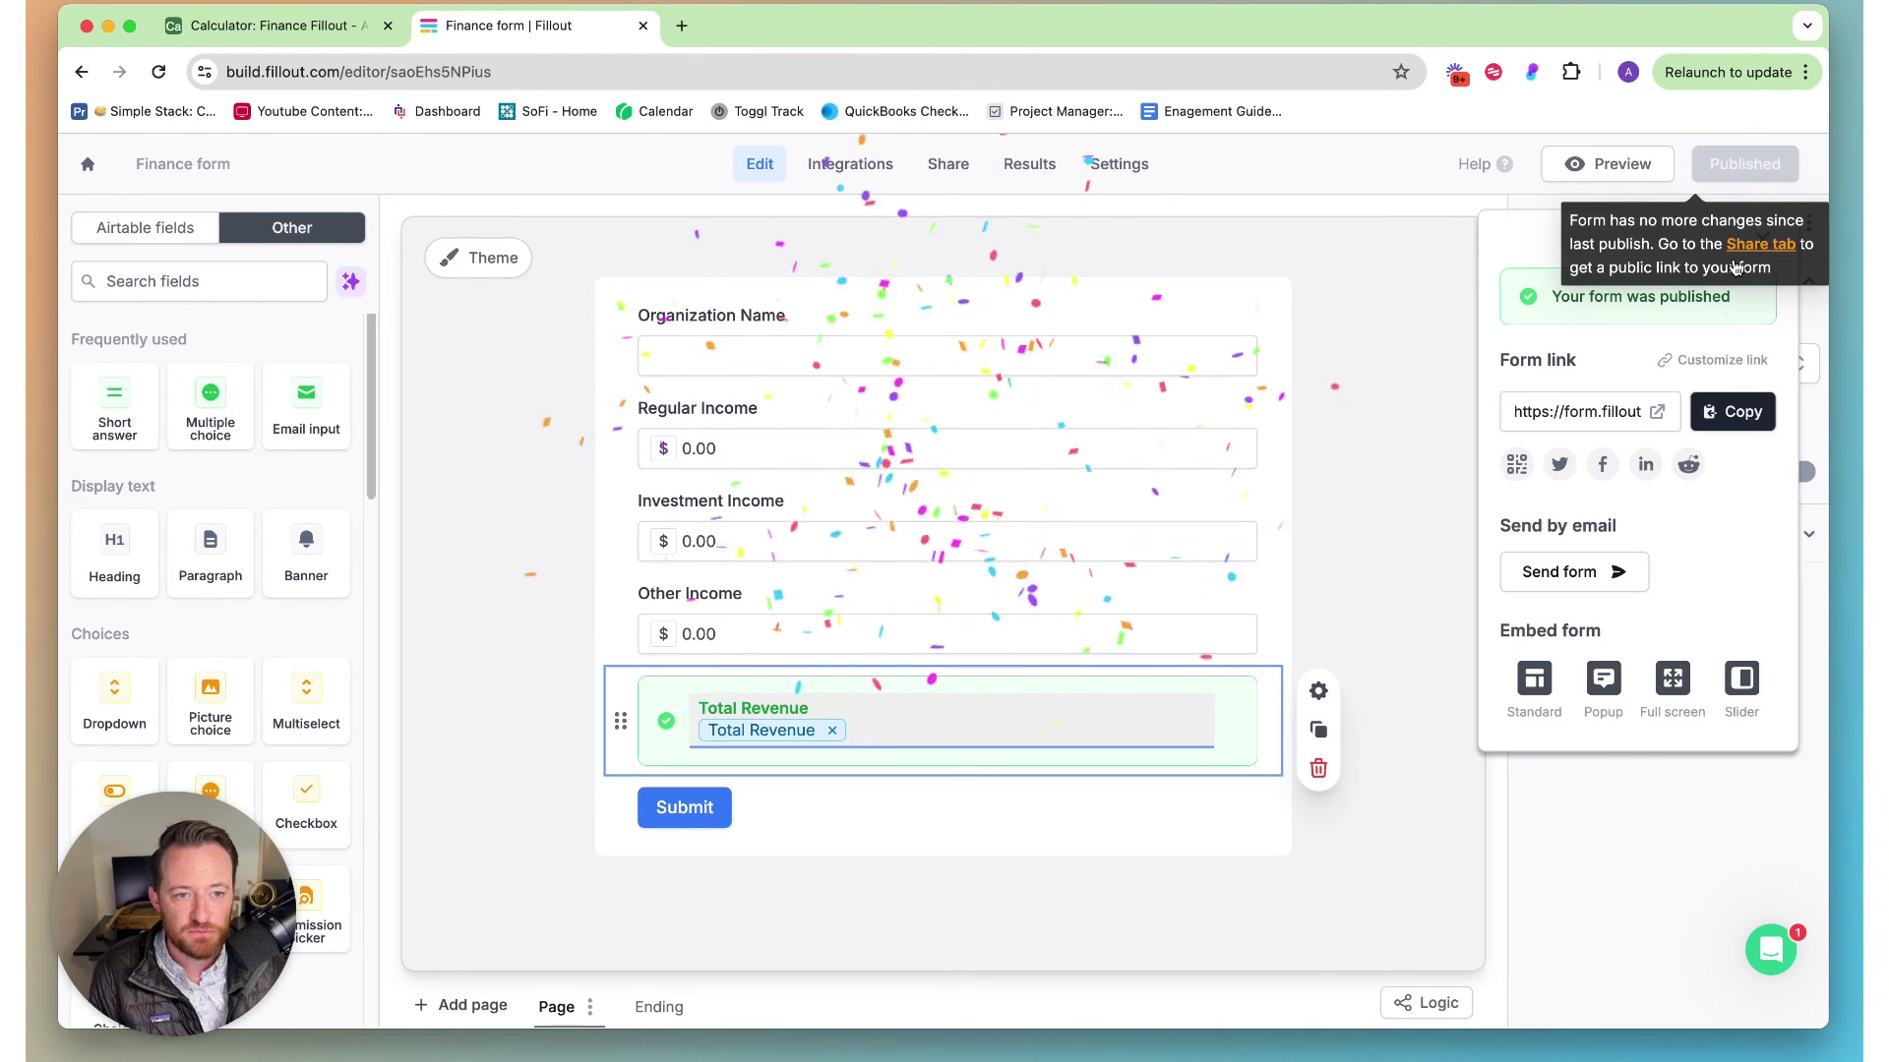
left_click(1657, 411)
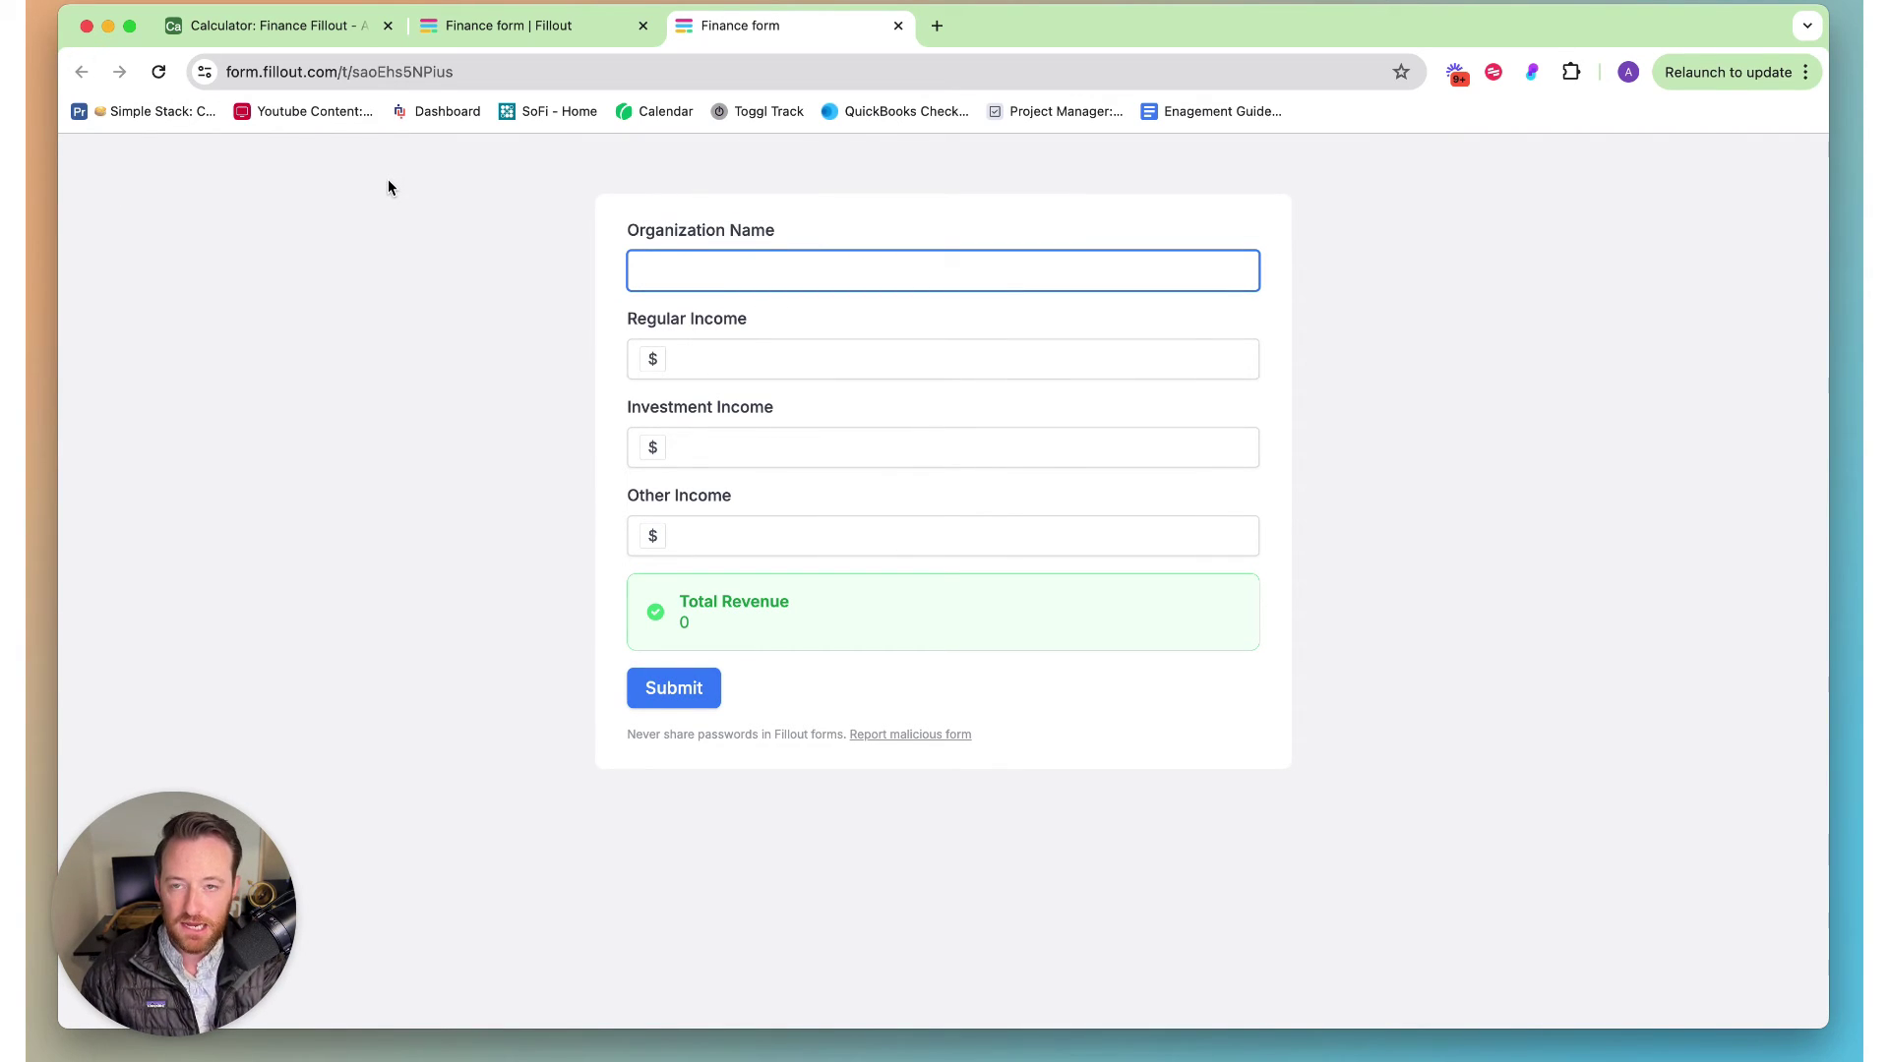
Step: Fill in the live form with "Test organization", Regular Income 20000, Investment Income 5000 and Other Income 2000, and check the Total Revenue banner
type("Test organization")
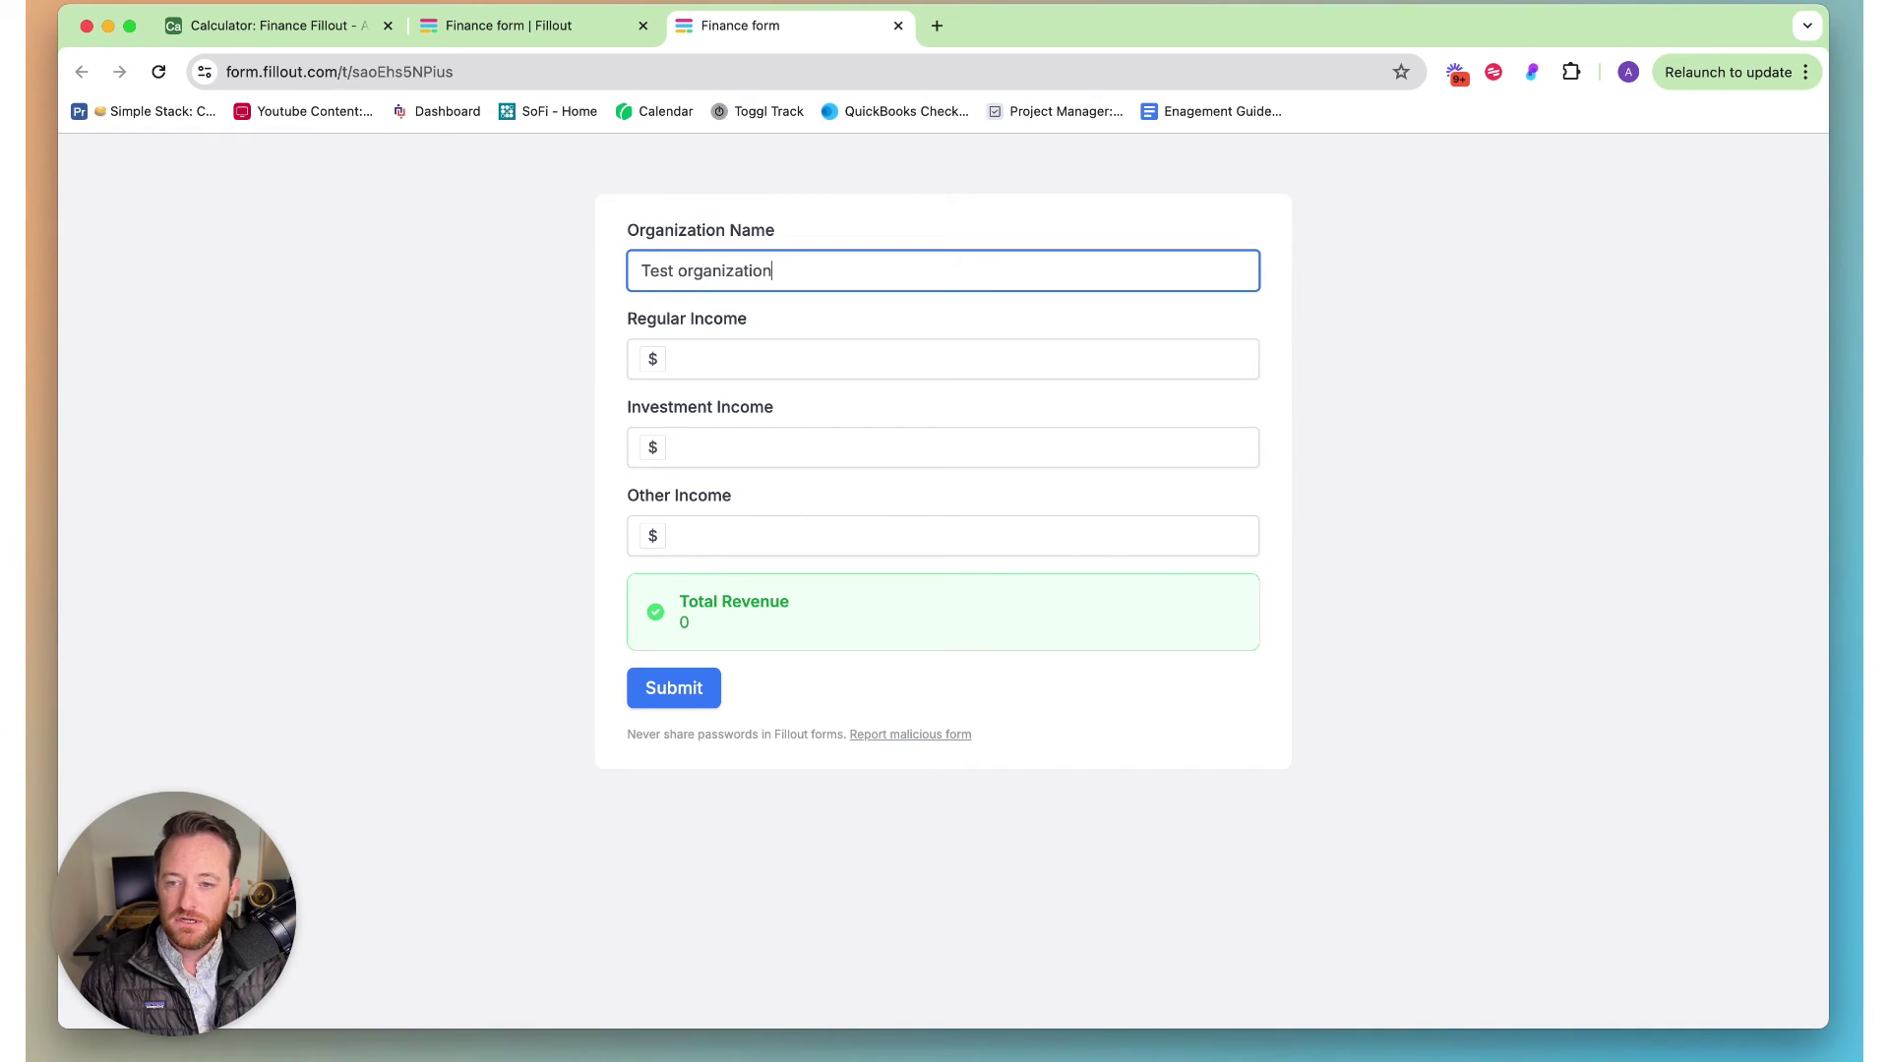
left_click(719, 348)
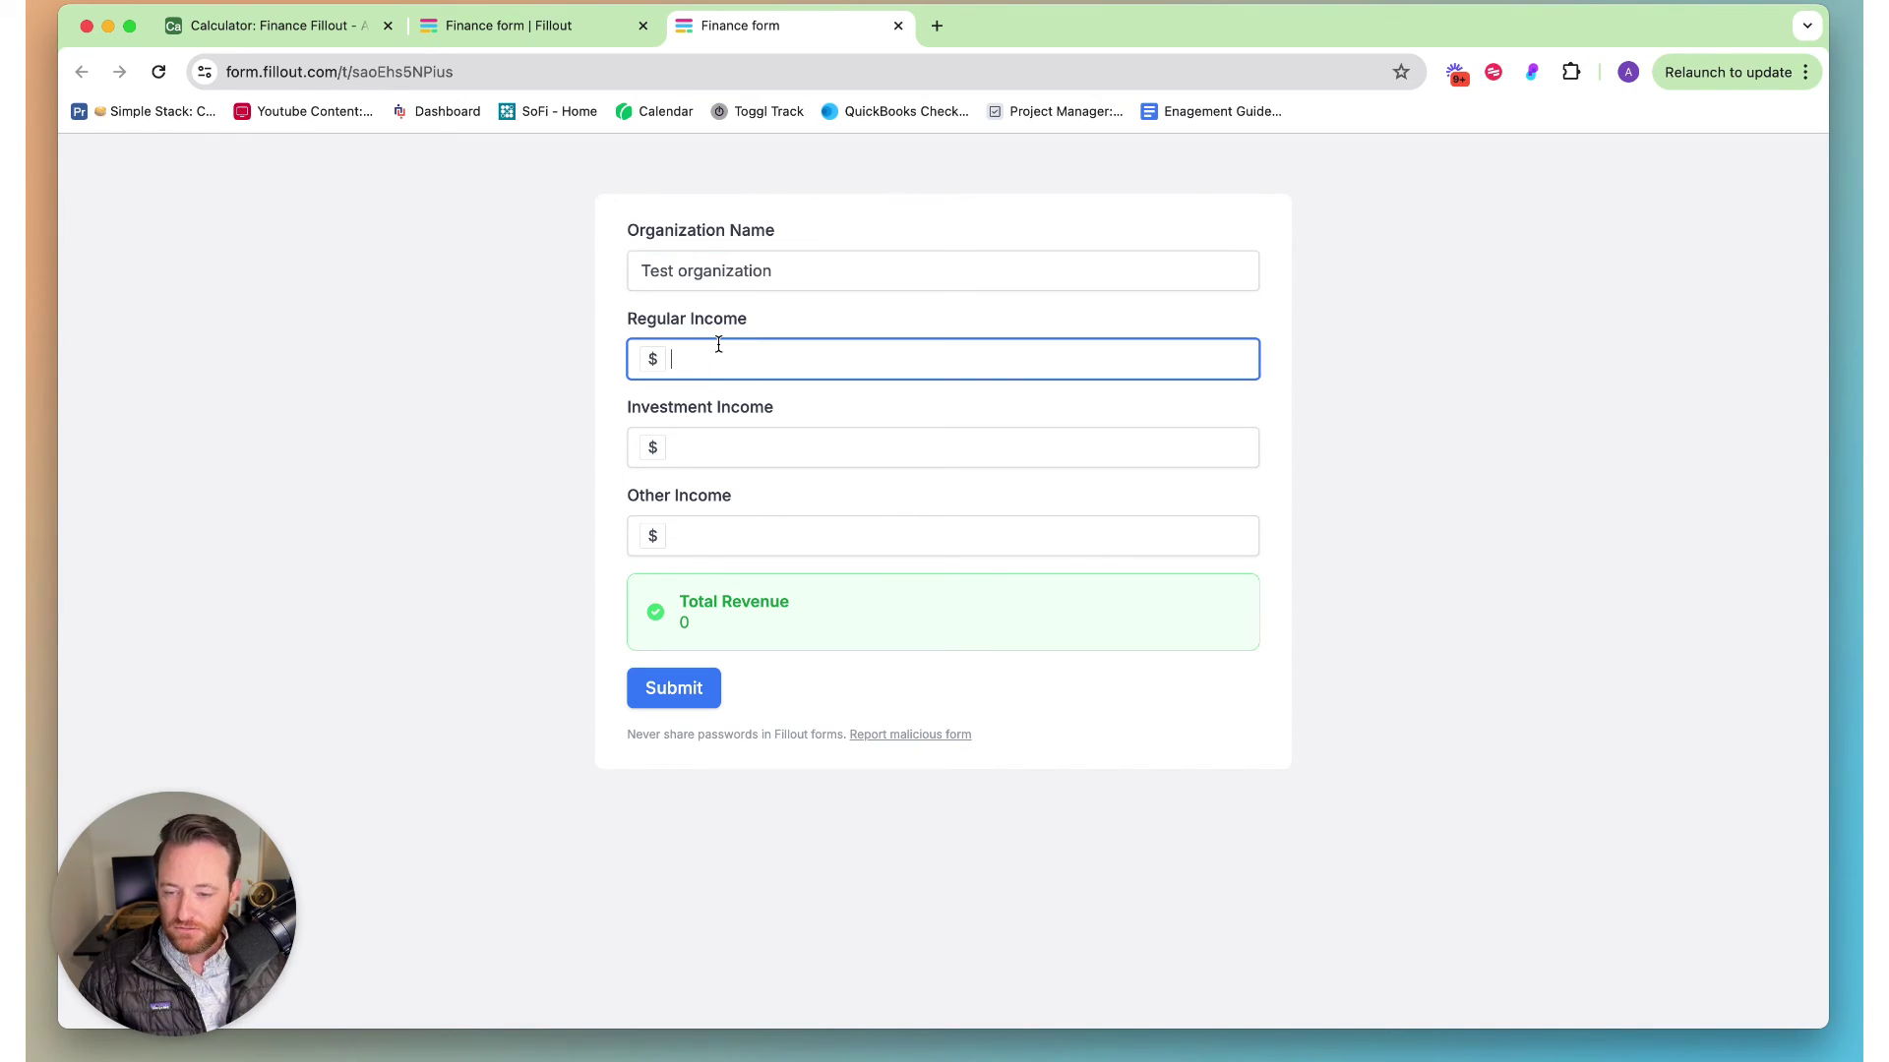
type("20")
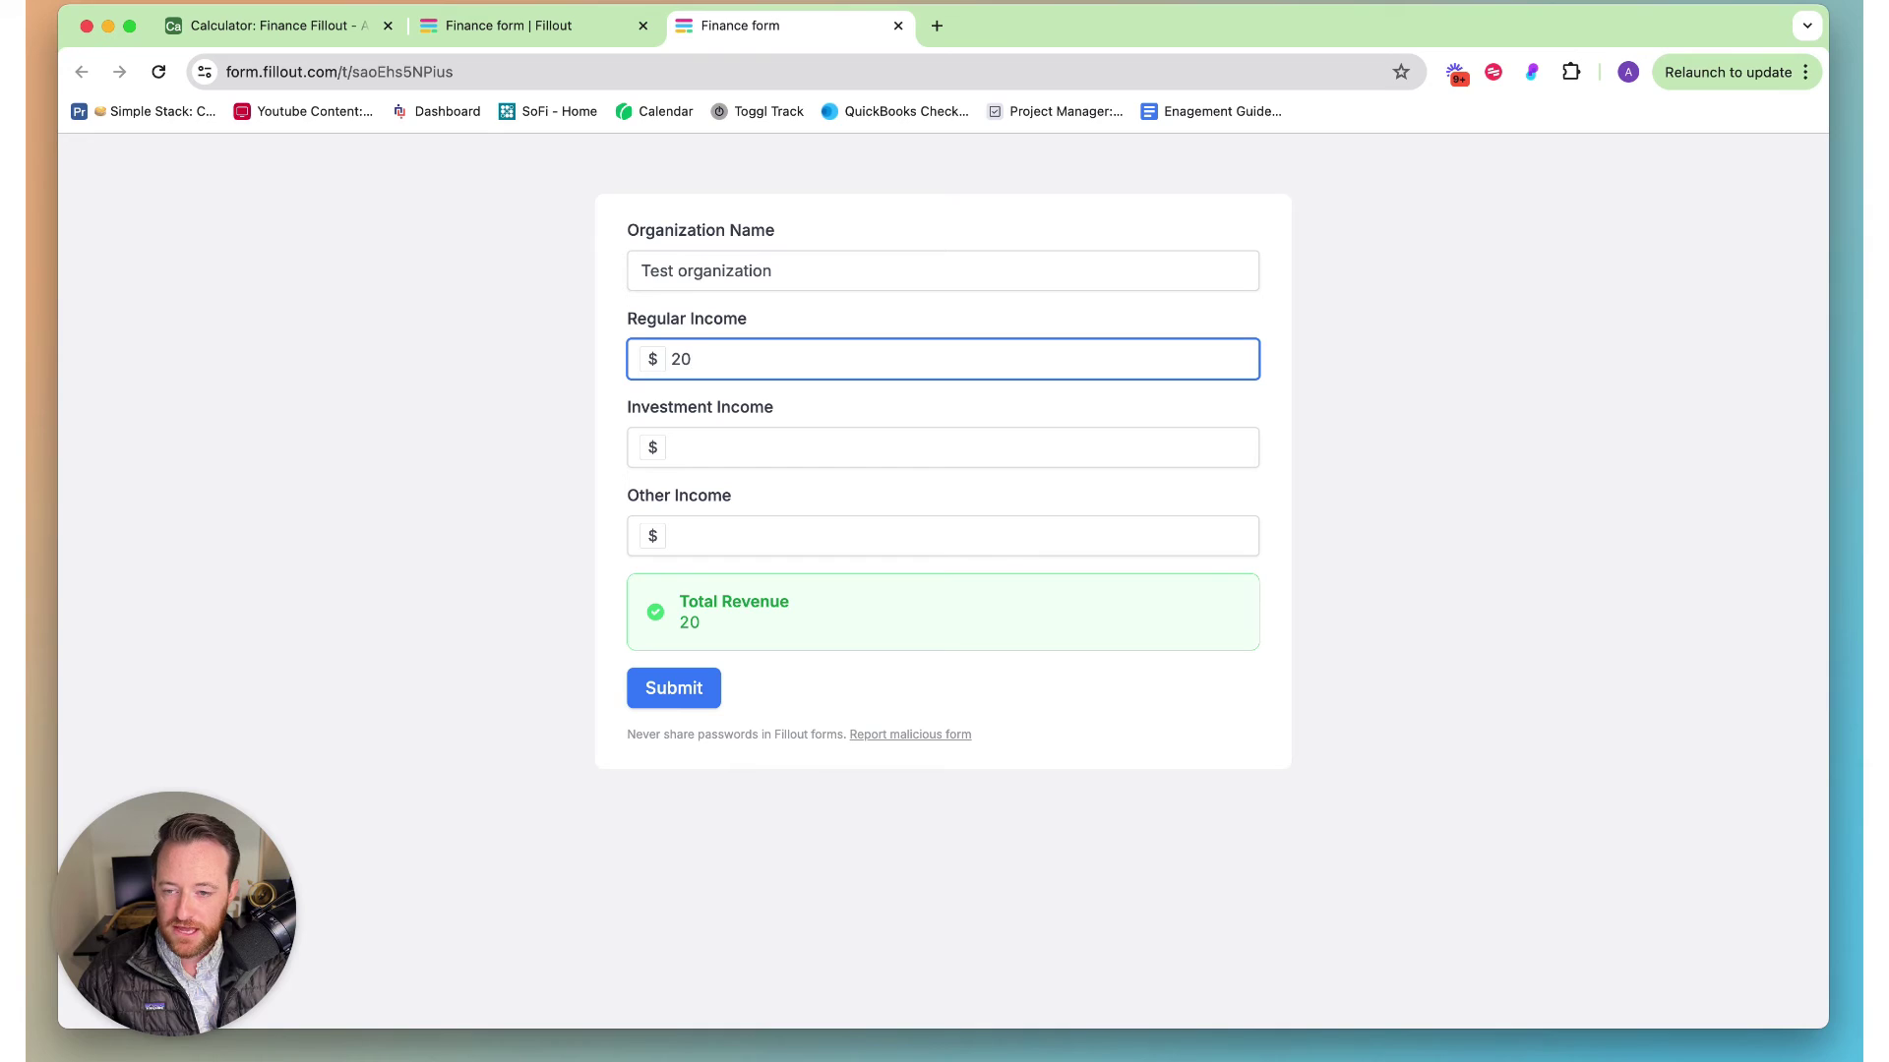
type("000")
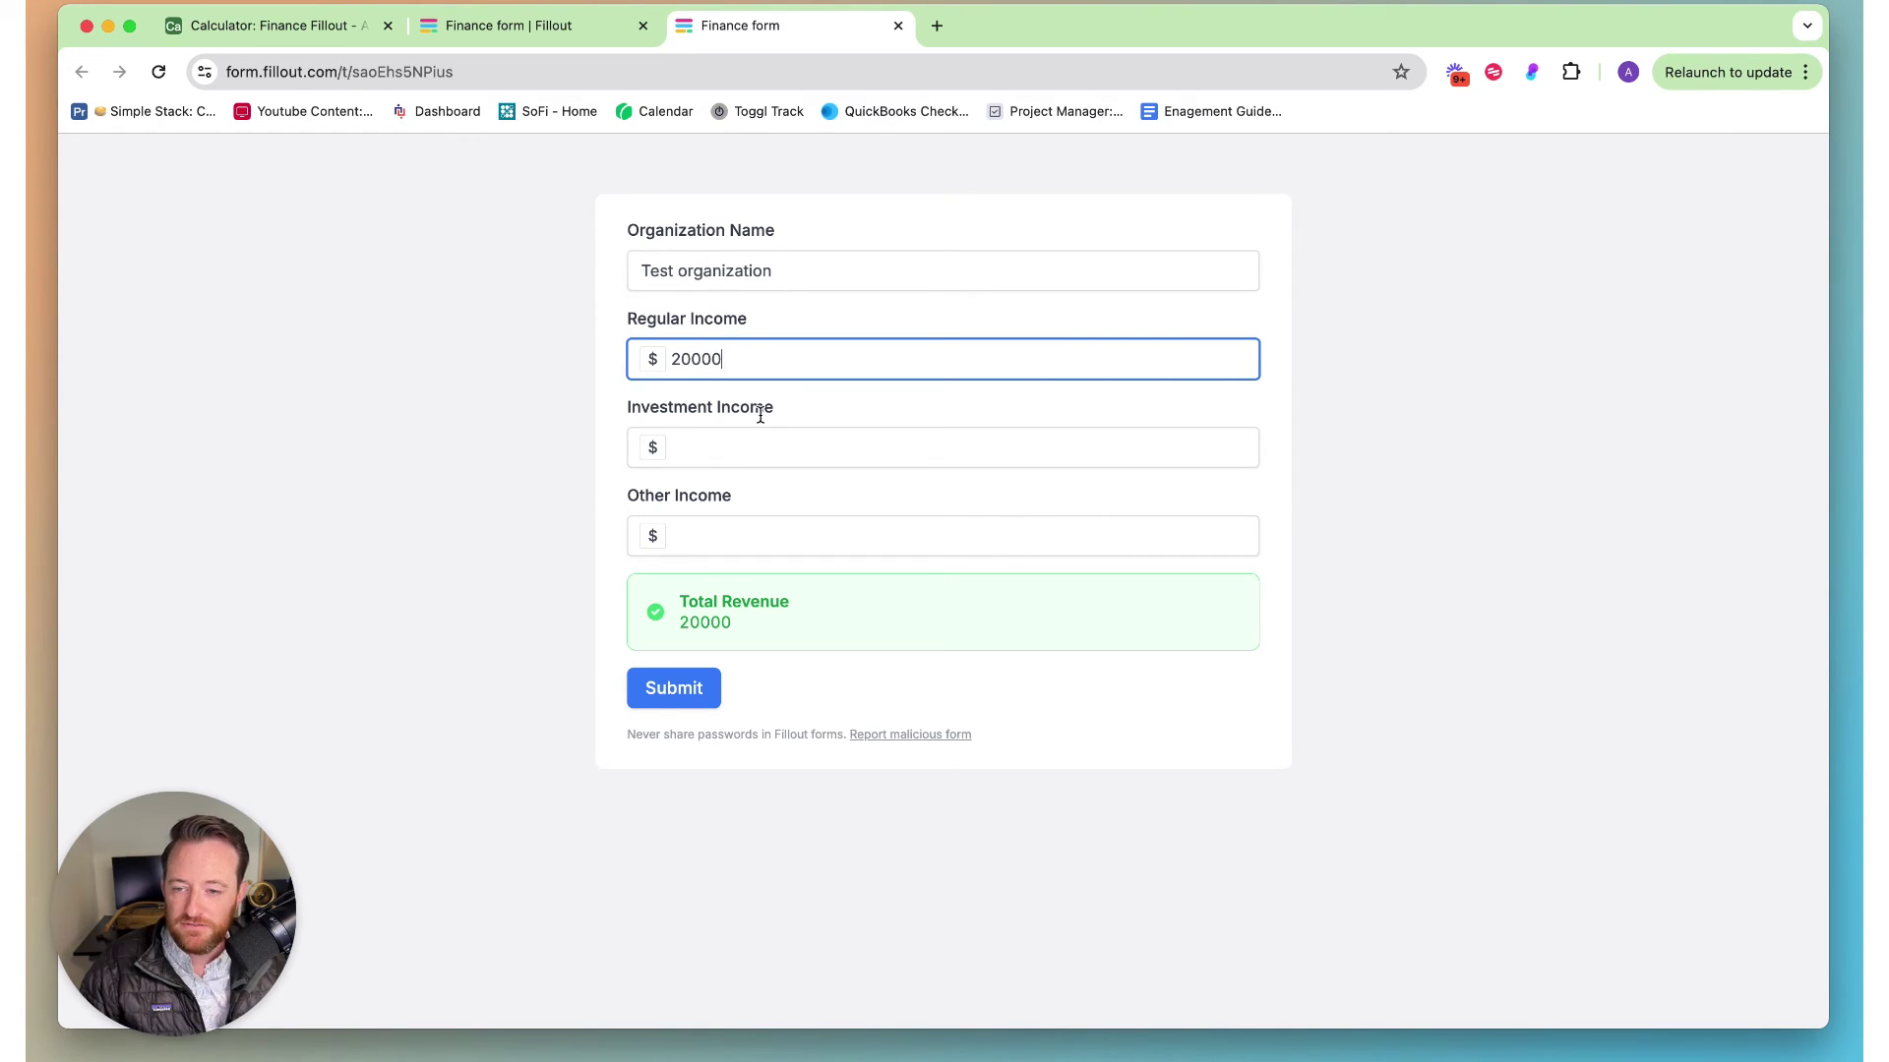
left_click(752, 454)
type("5000")
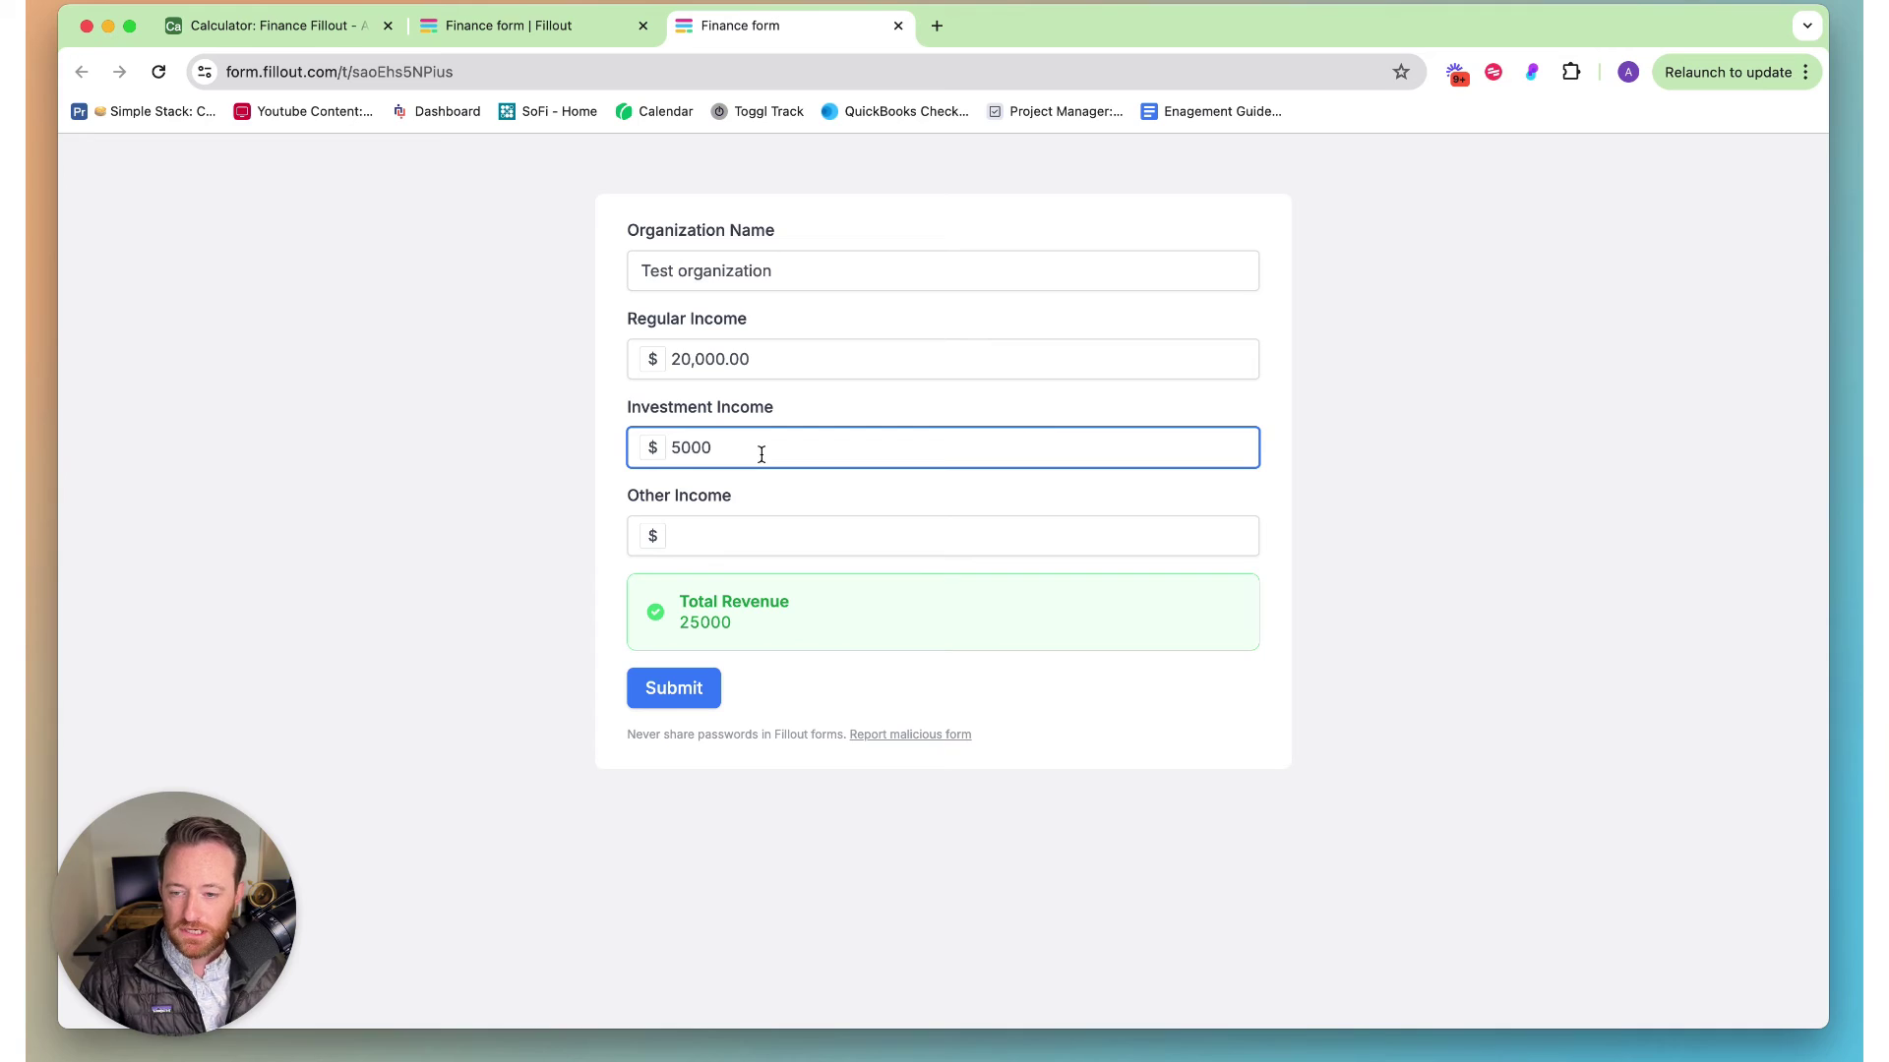
left_click(751, 536)
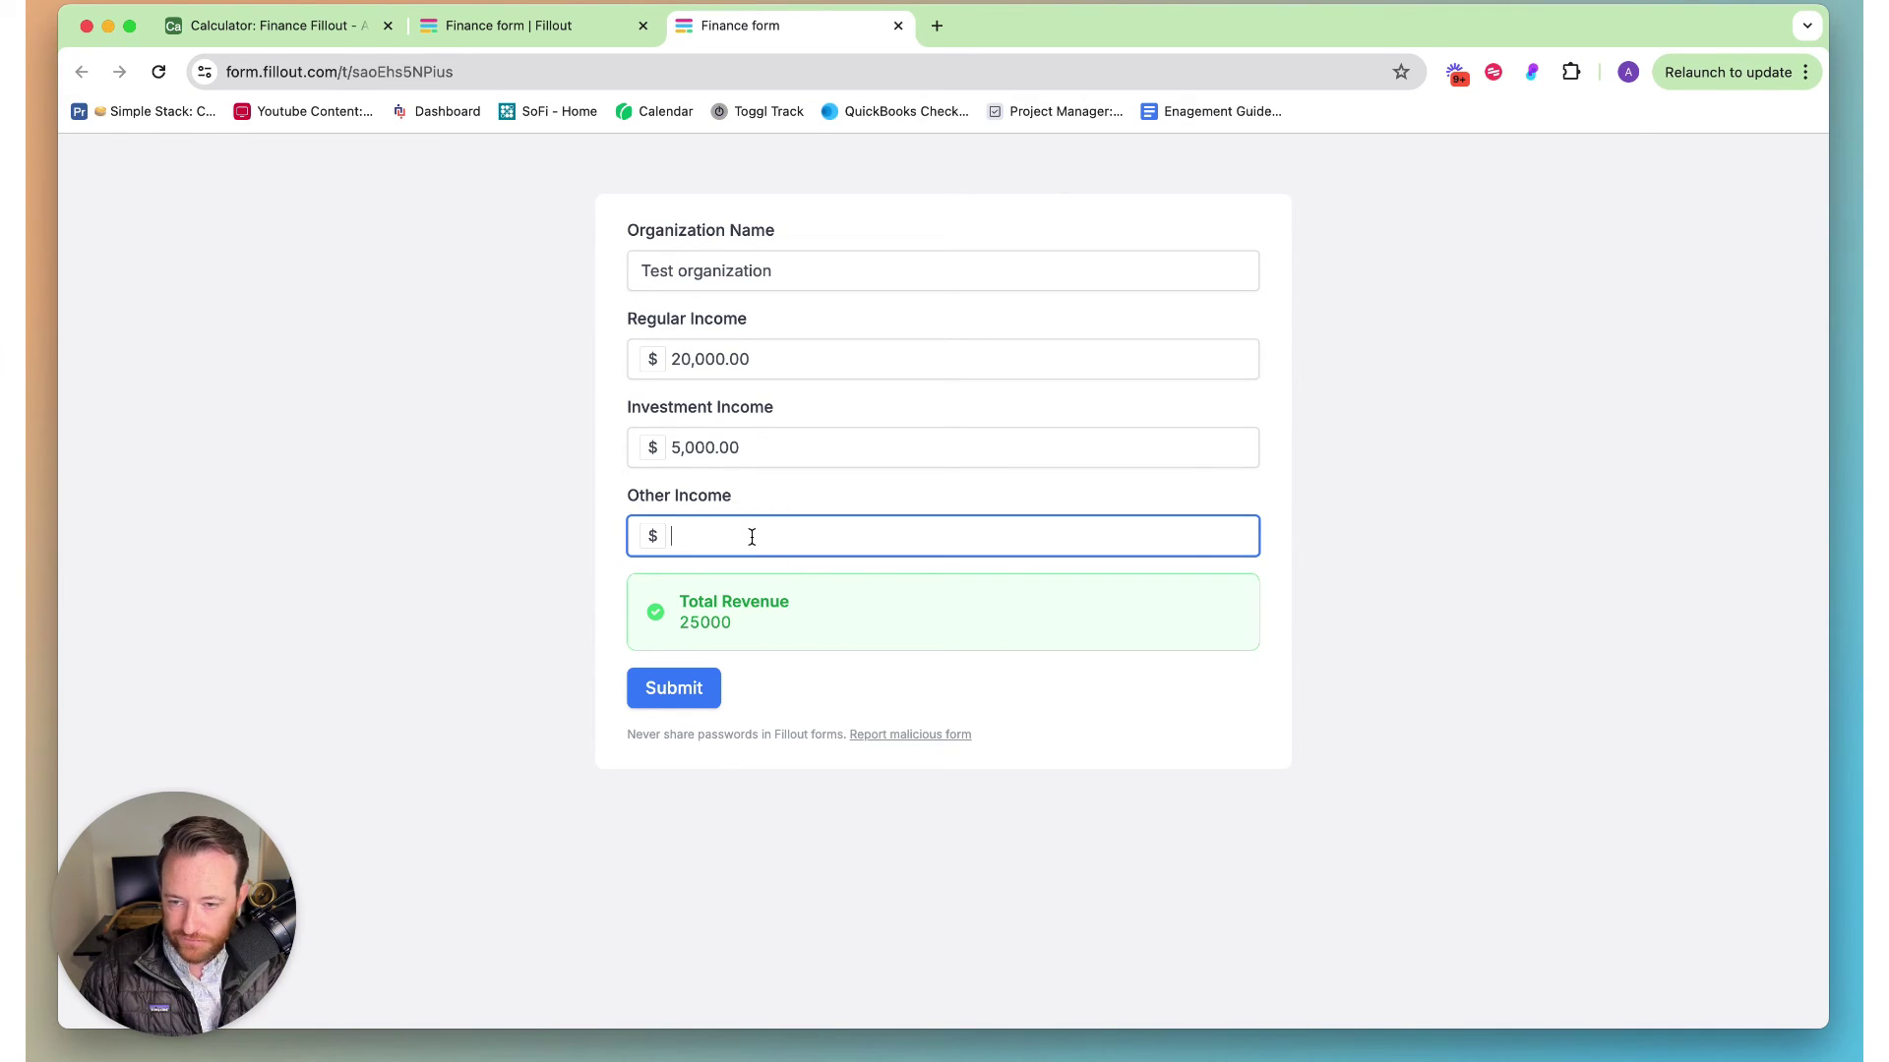
type("20")
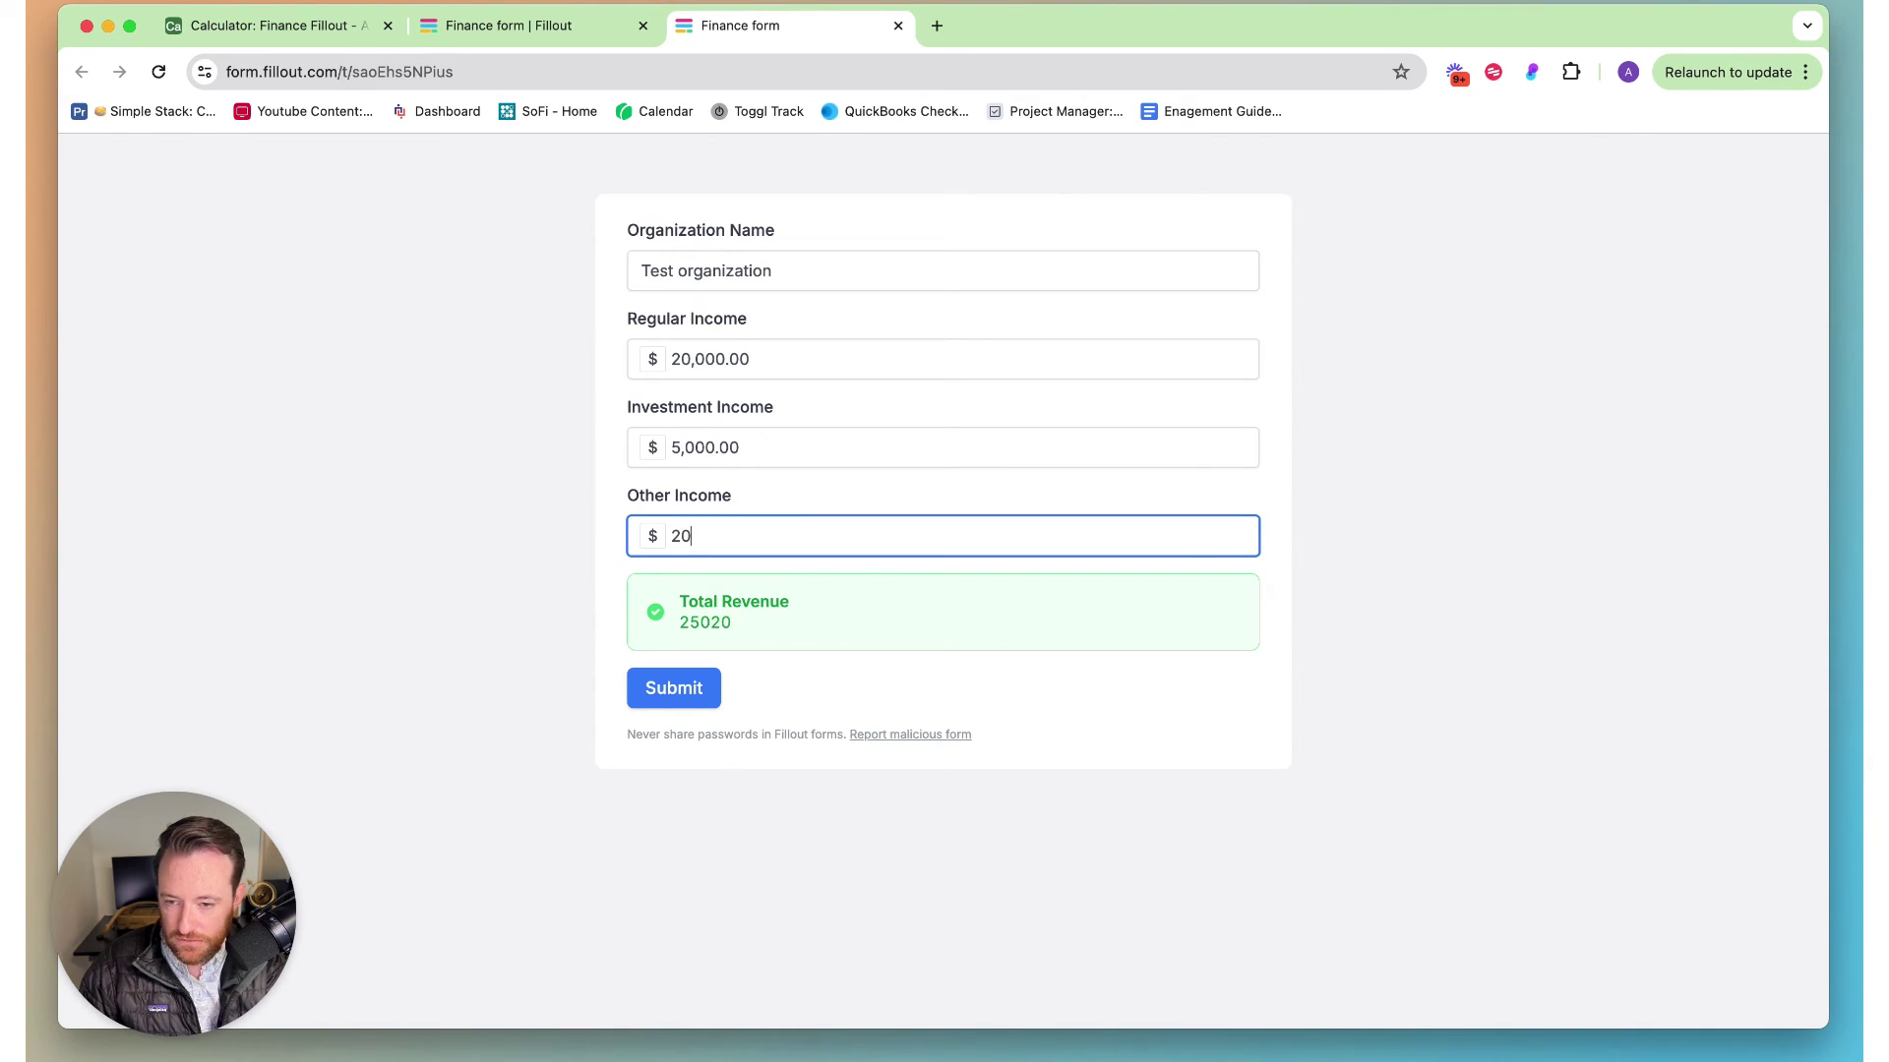
type("00")
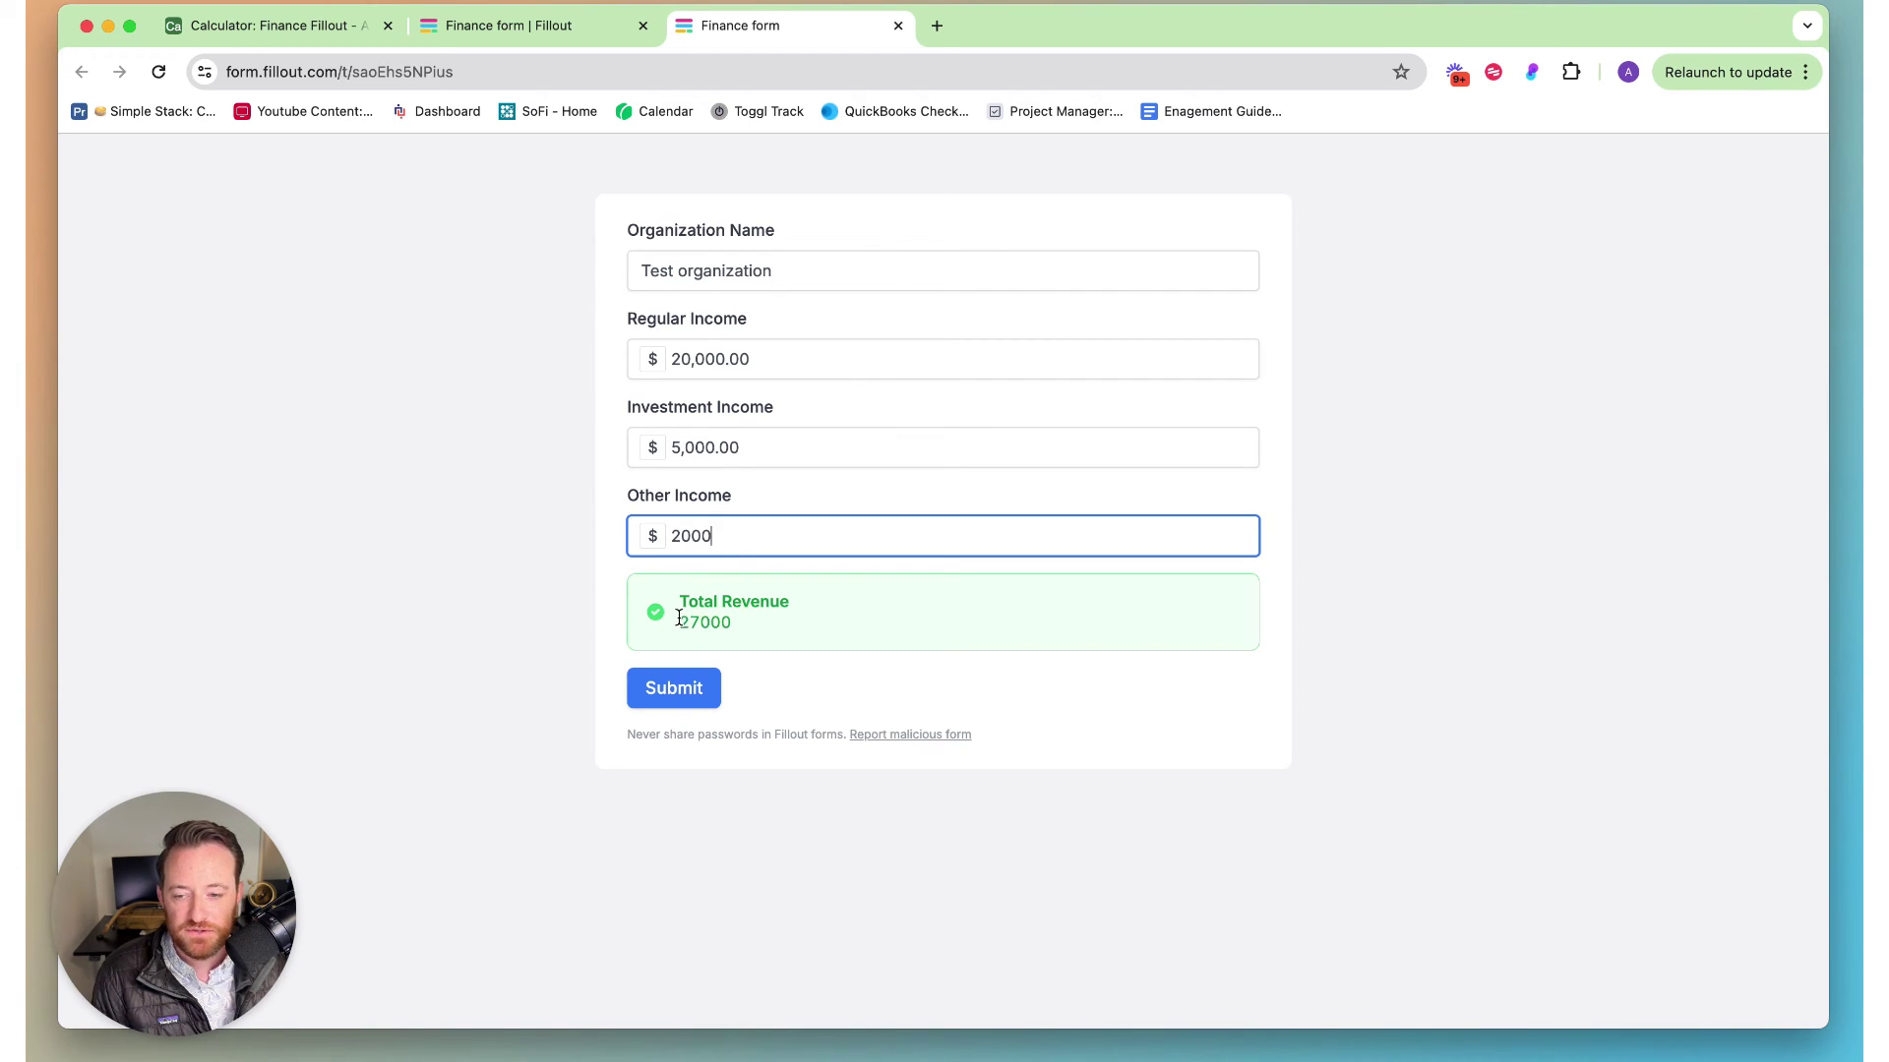
left_click_drag(679, 618, 772, 611)
left_click(773, 616)
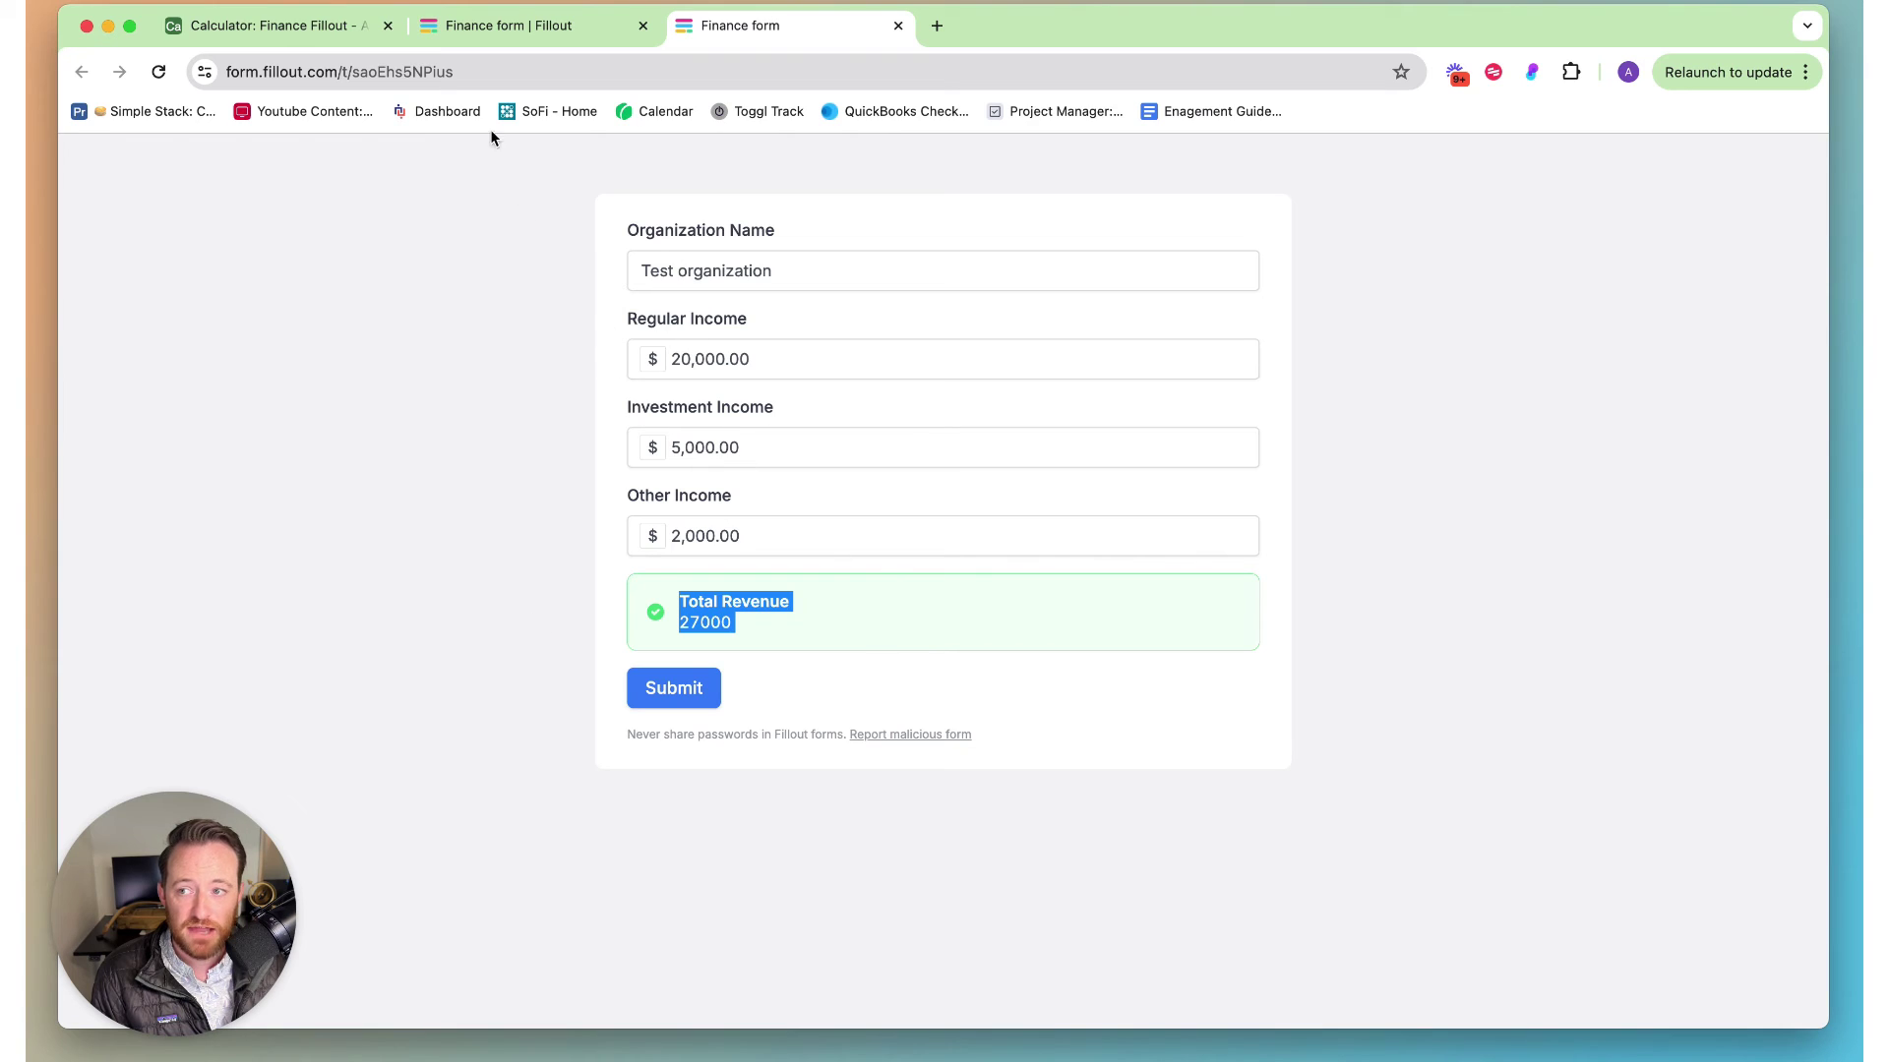
Step: Compare the live form's entries and Total Revenue banner with the columns of the Finance Fillout table in Airtable
left_click(315, 27)
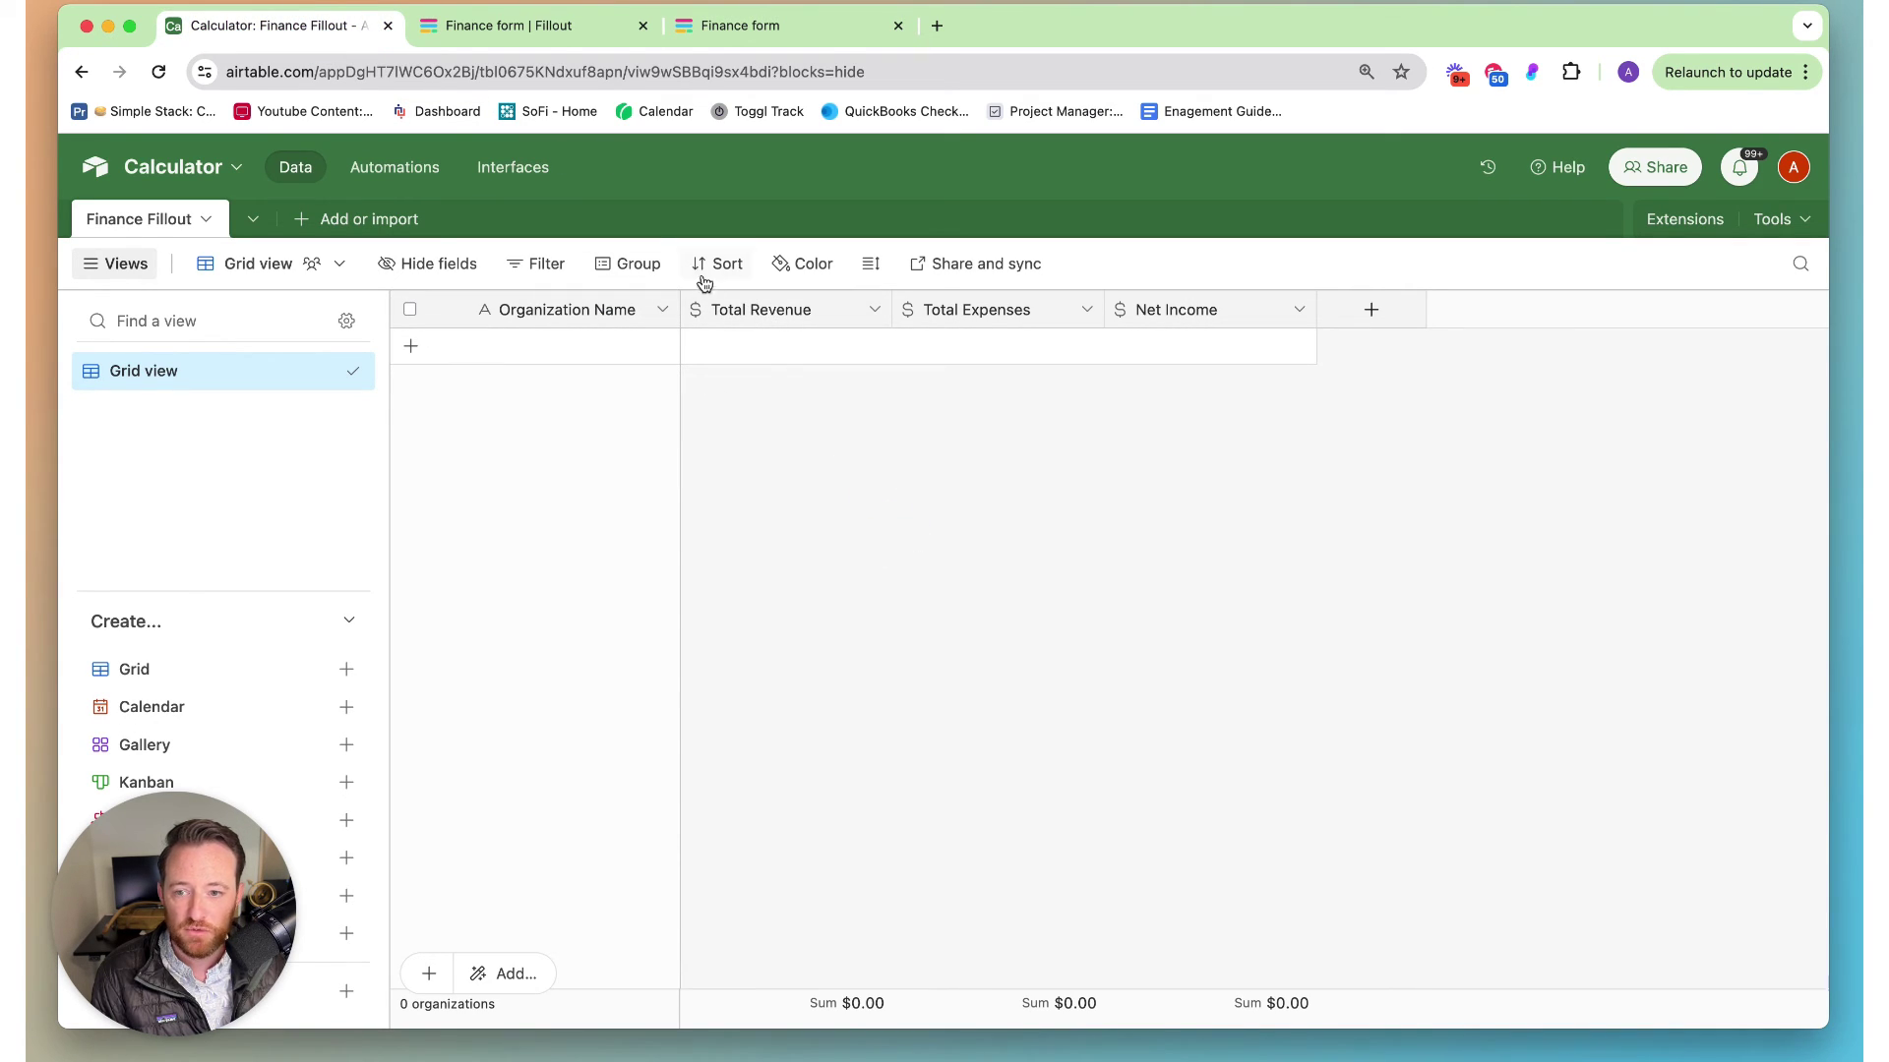
left_click(721, 29)
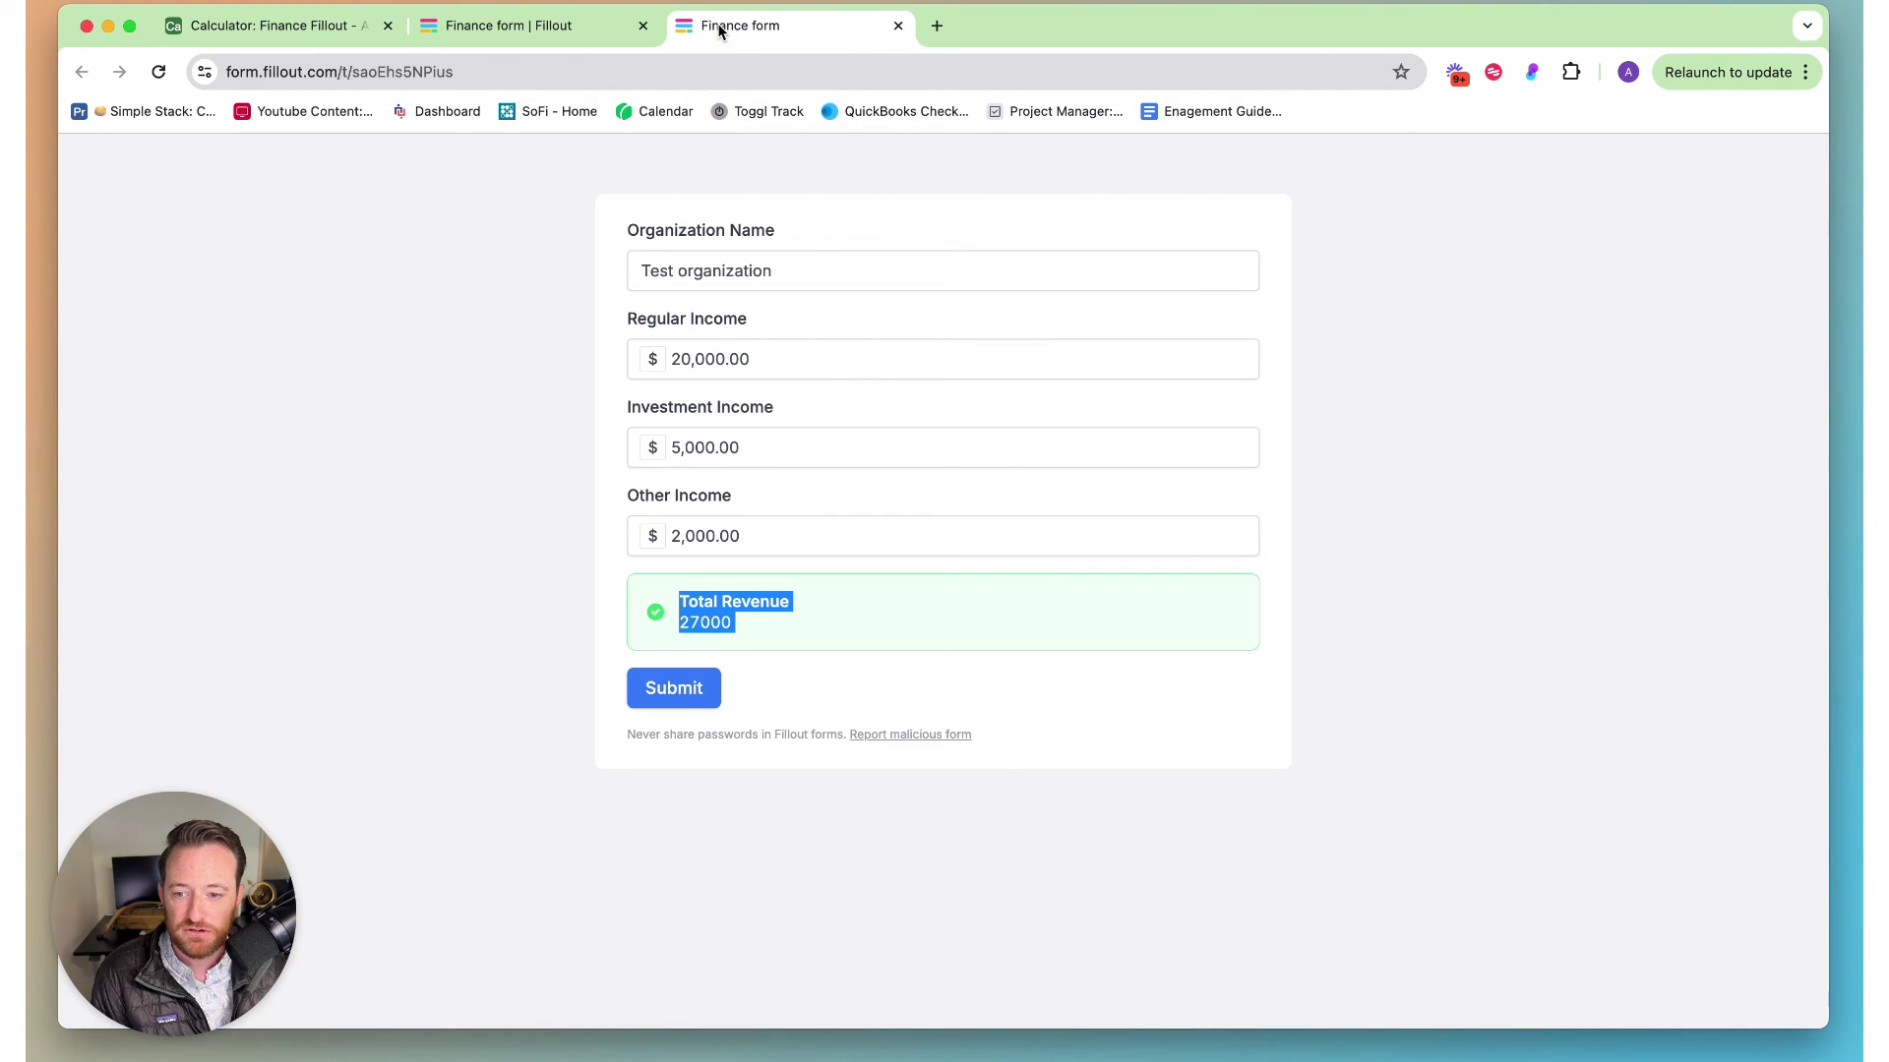
left_click(699, 602)
left_click_drag(736, 627, 661, 579)
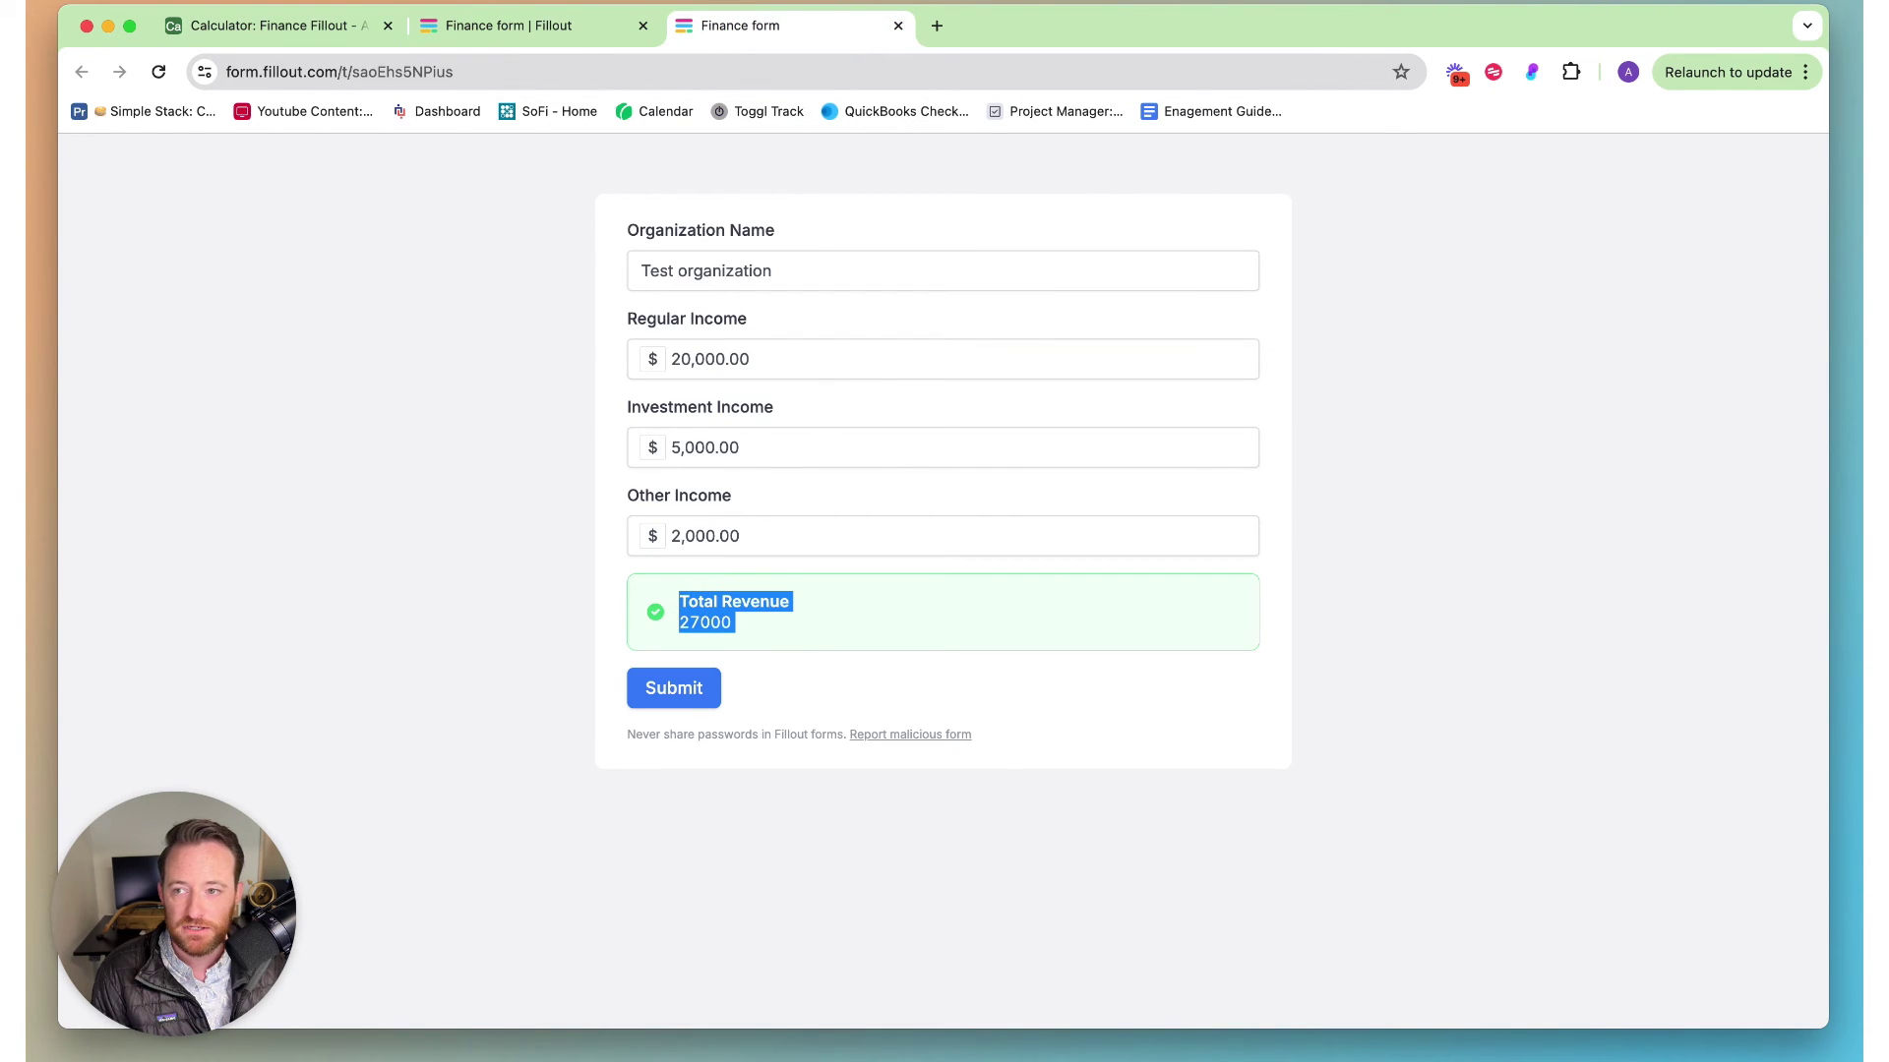
left_click(261, 26)
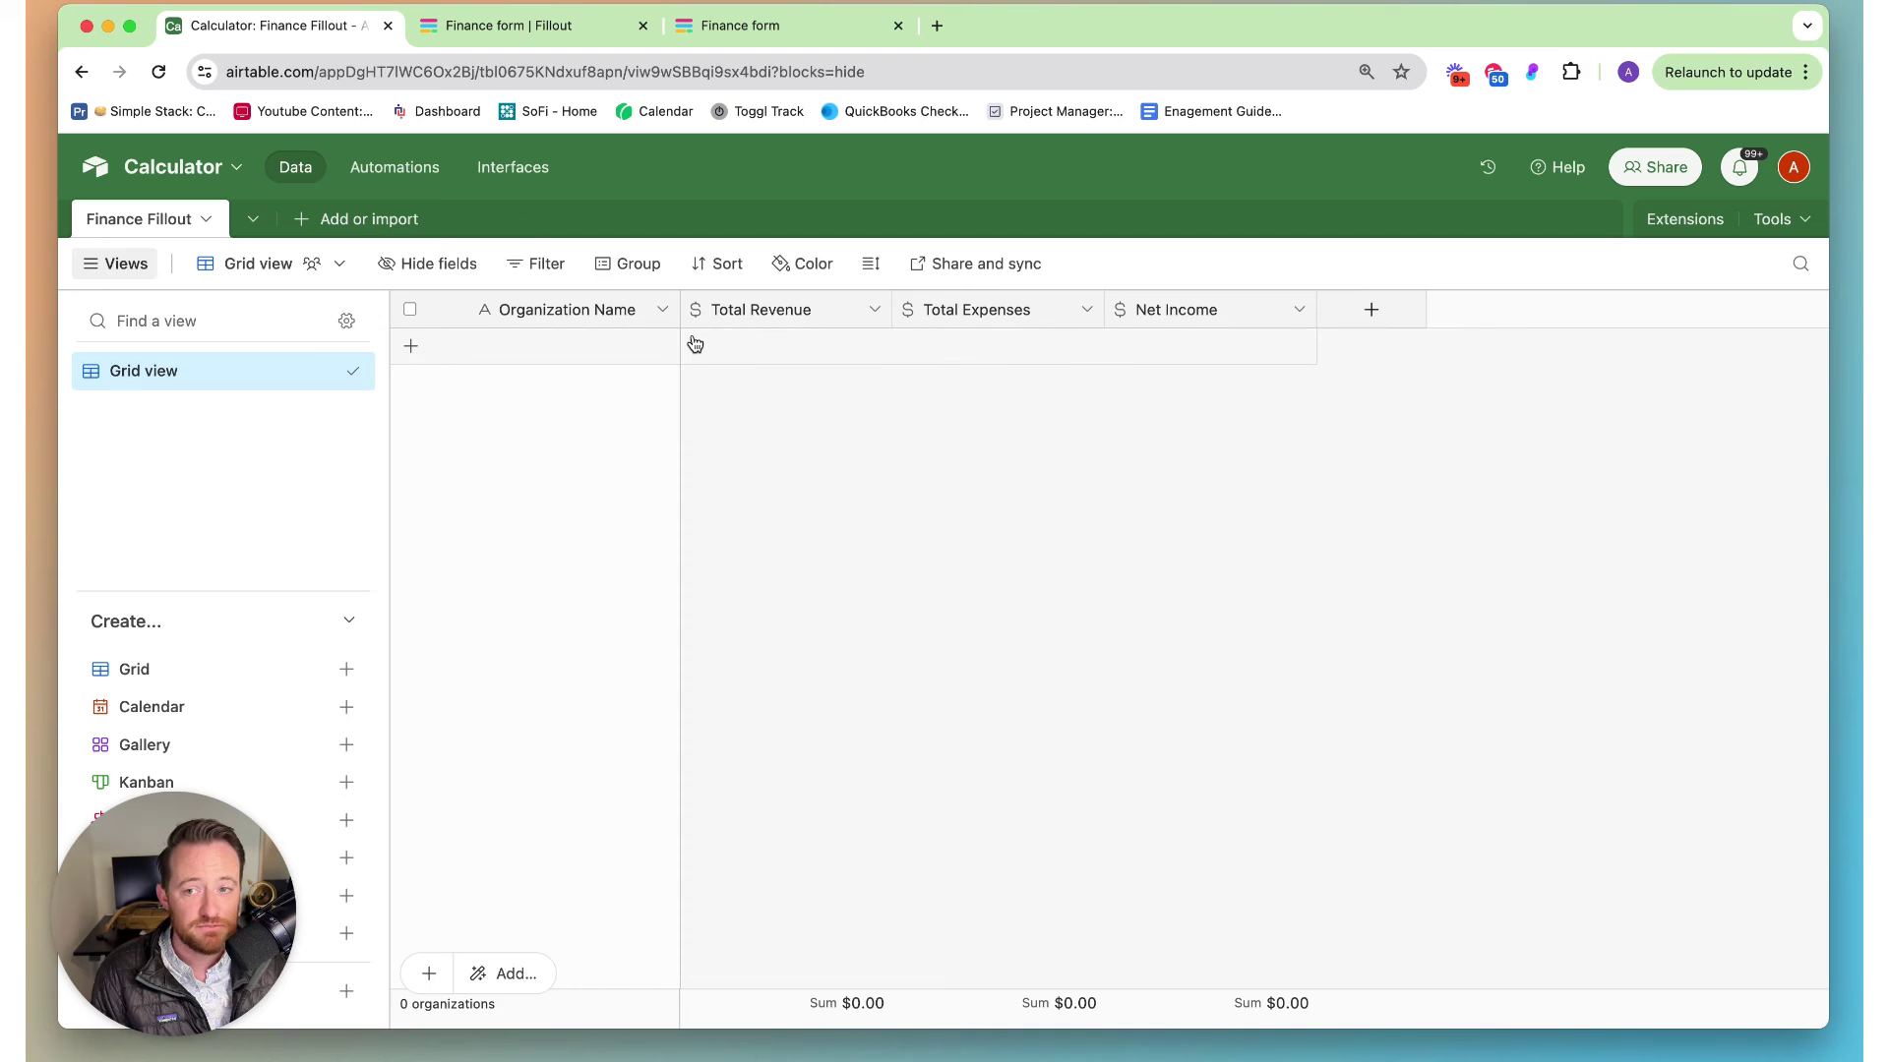
left_click(732, 24)
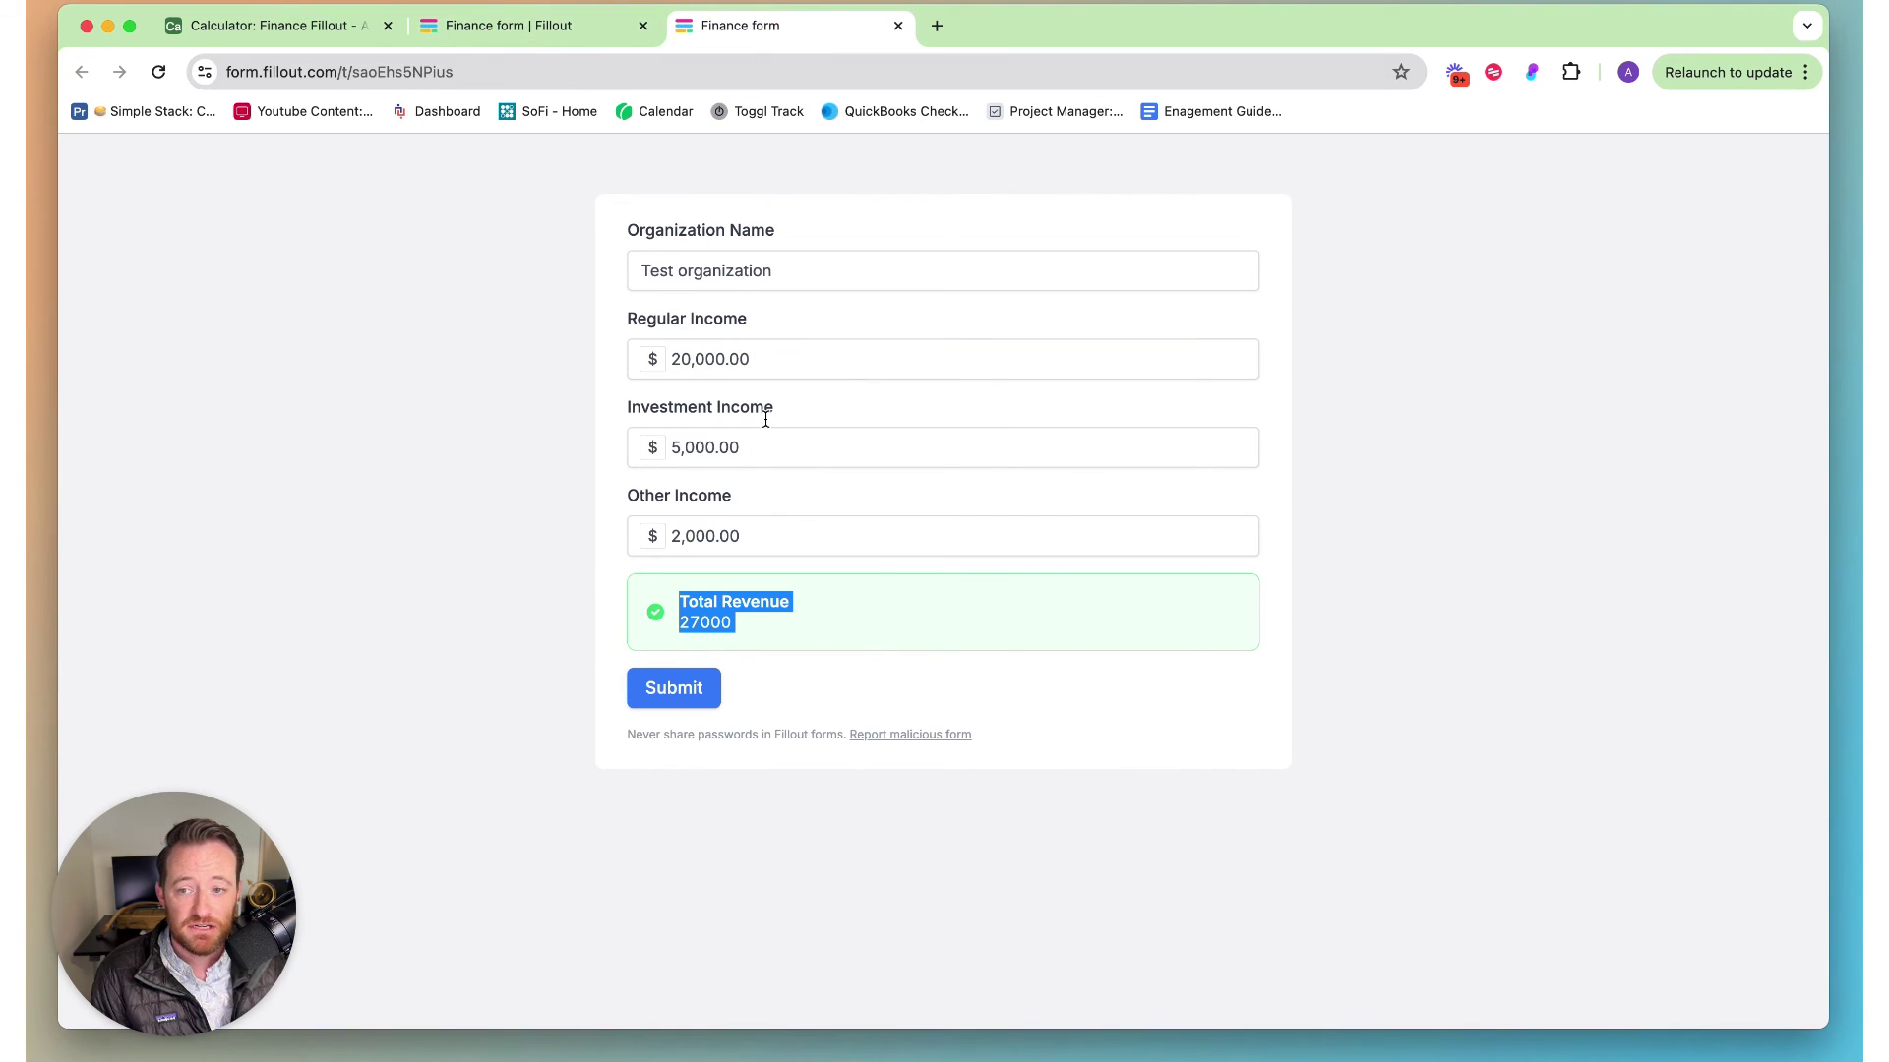
mouse_move(785, 275)
left_mouse_down()
mouse_move(649, 265)
mouse_move(780, 240)
left_mouse_up()
right_click(633, 256)
left_click(629, 213)
left_click(877, 226)
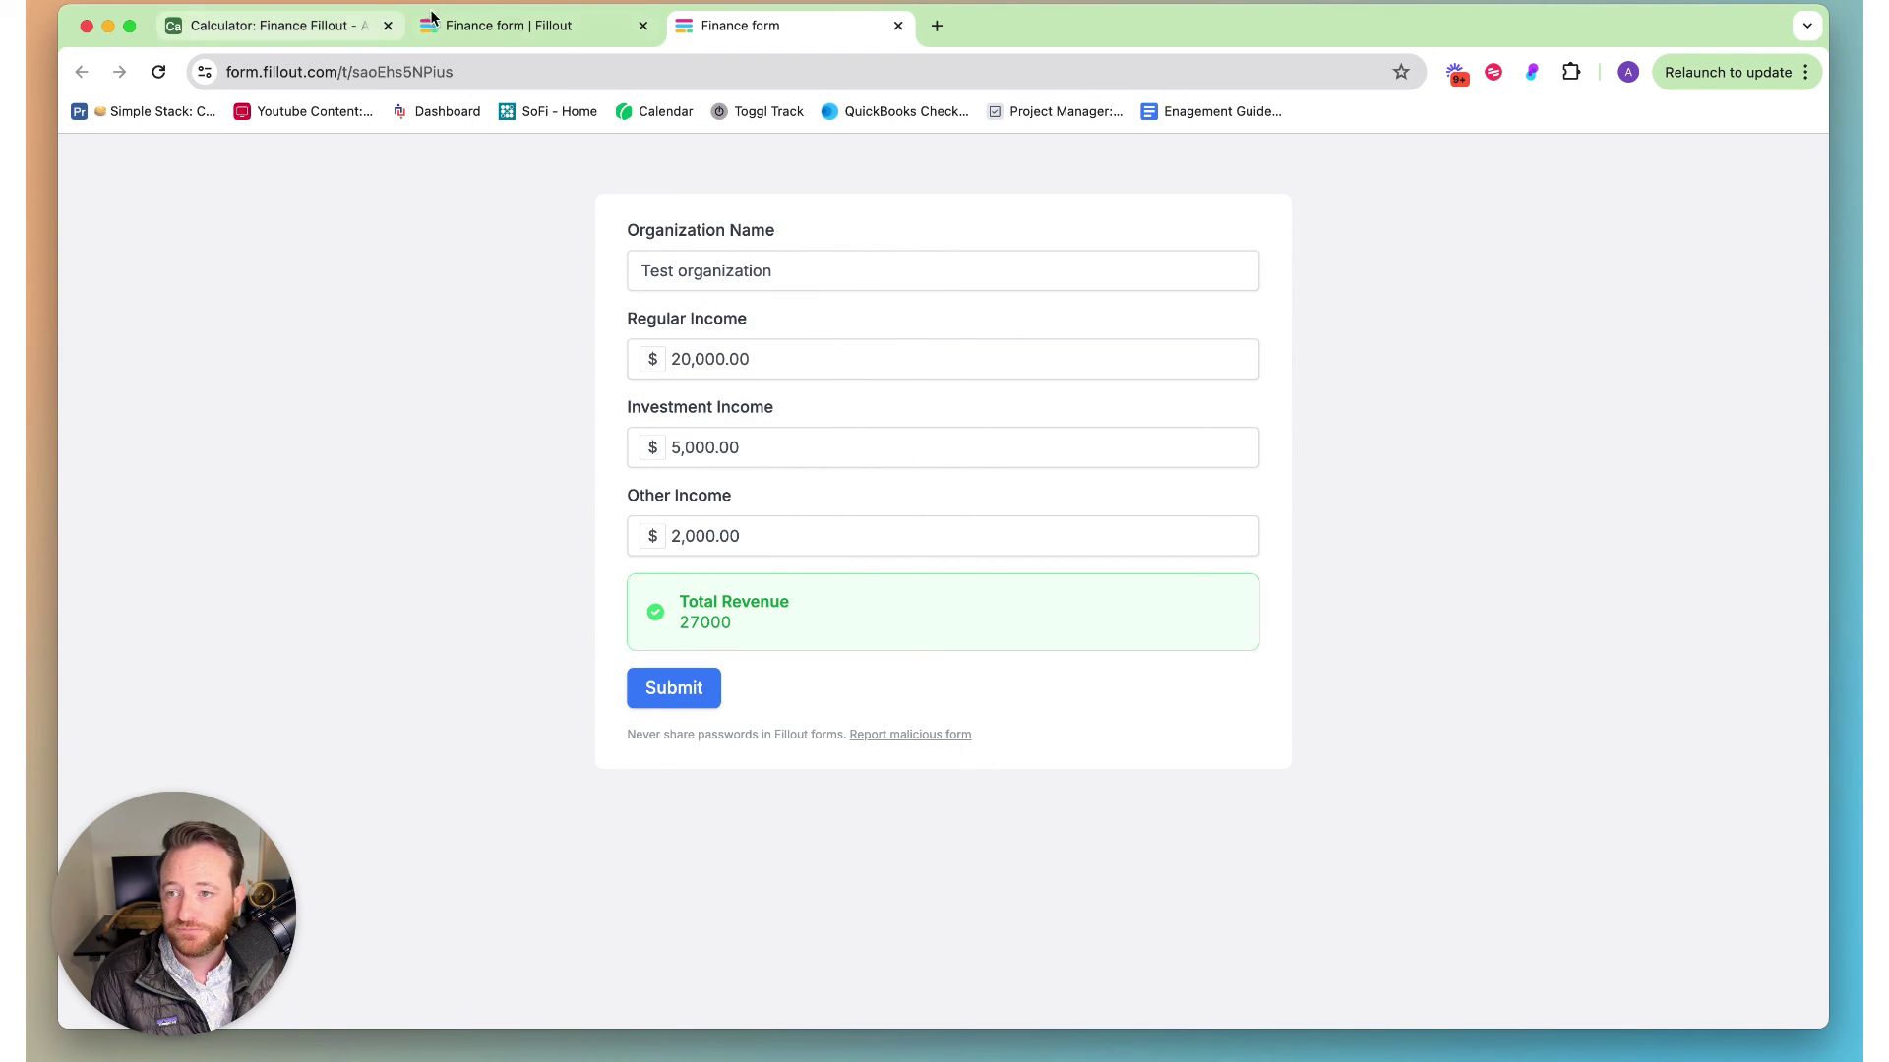
left_click(507, 26)
left_click(801, 32)
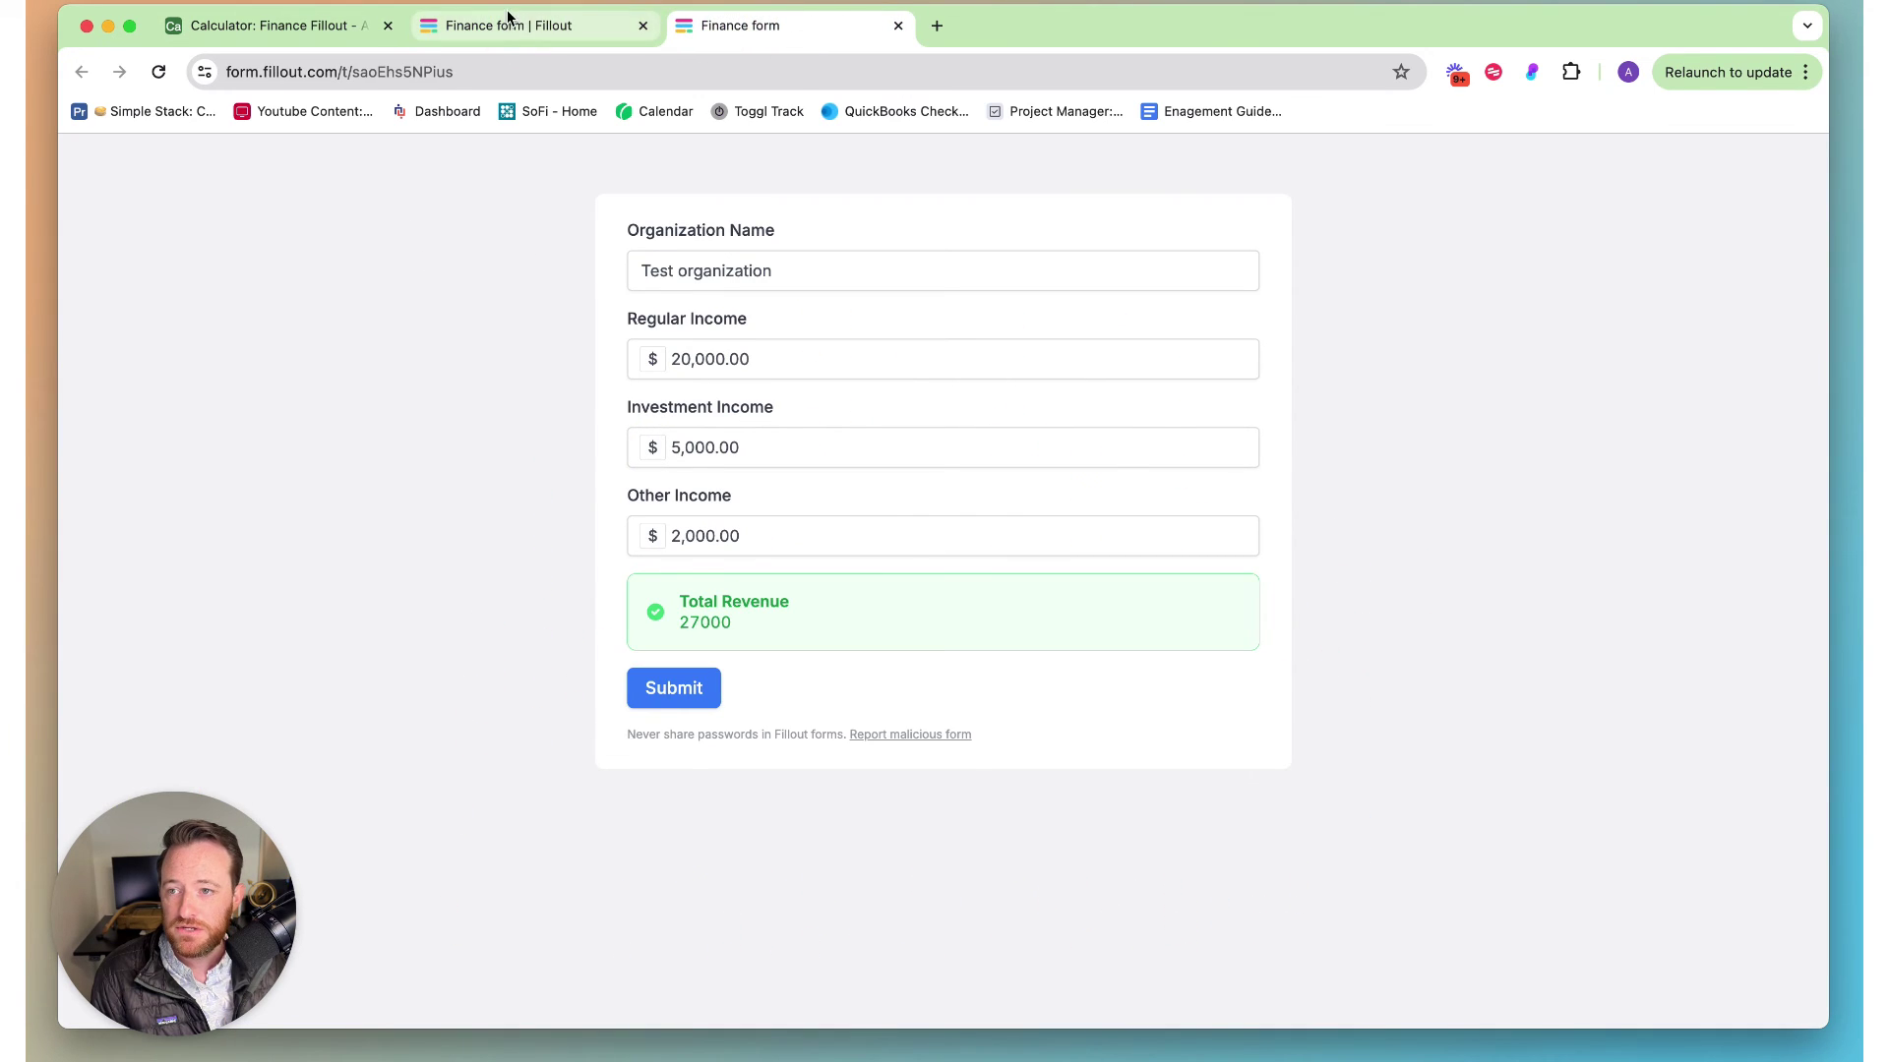
Step: Return to the Fillout form editor and add the Airtable Total Revenue field between the banner and the Submit button
left_click(472, 25)
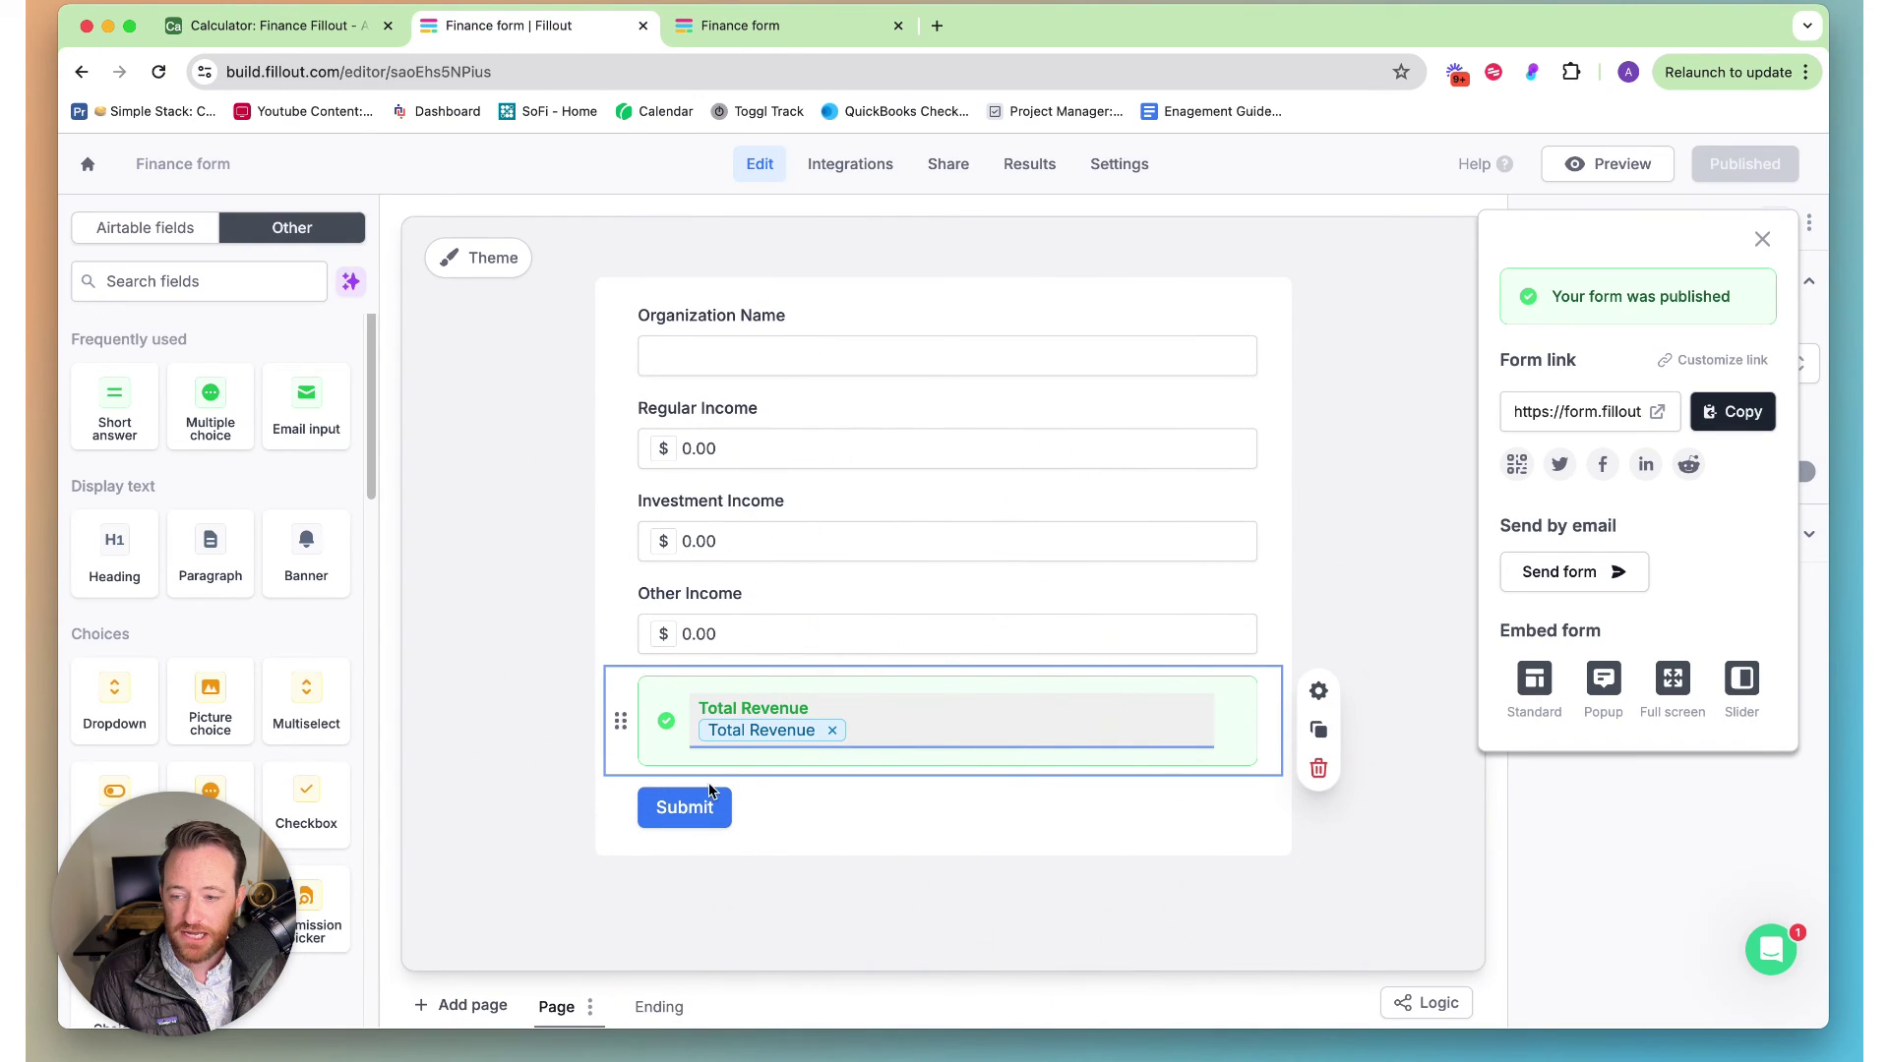
left_click(157, 228)
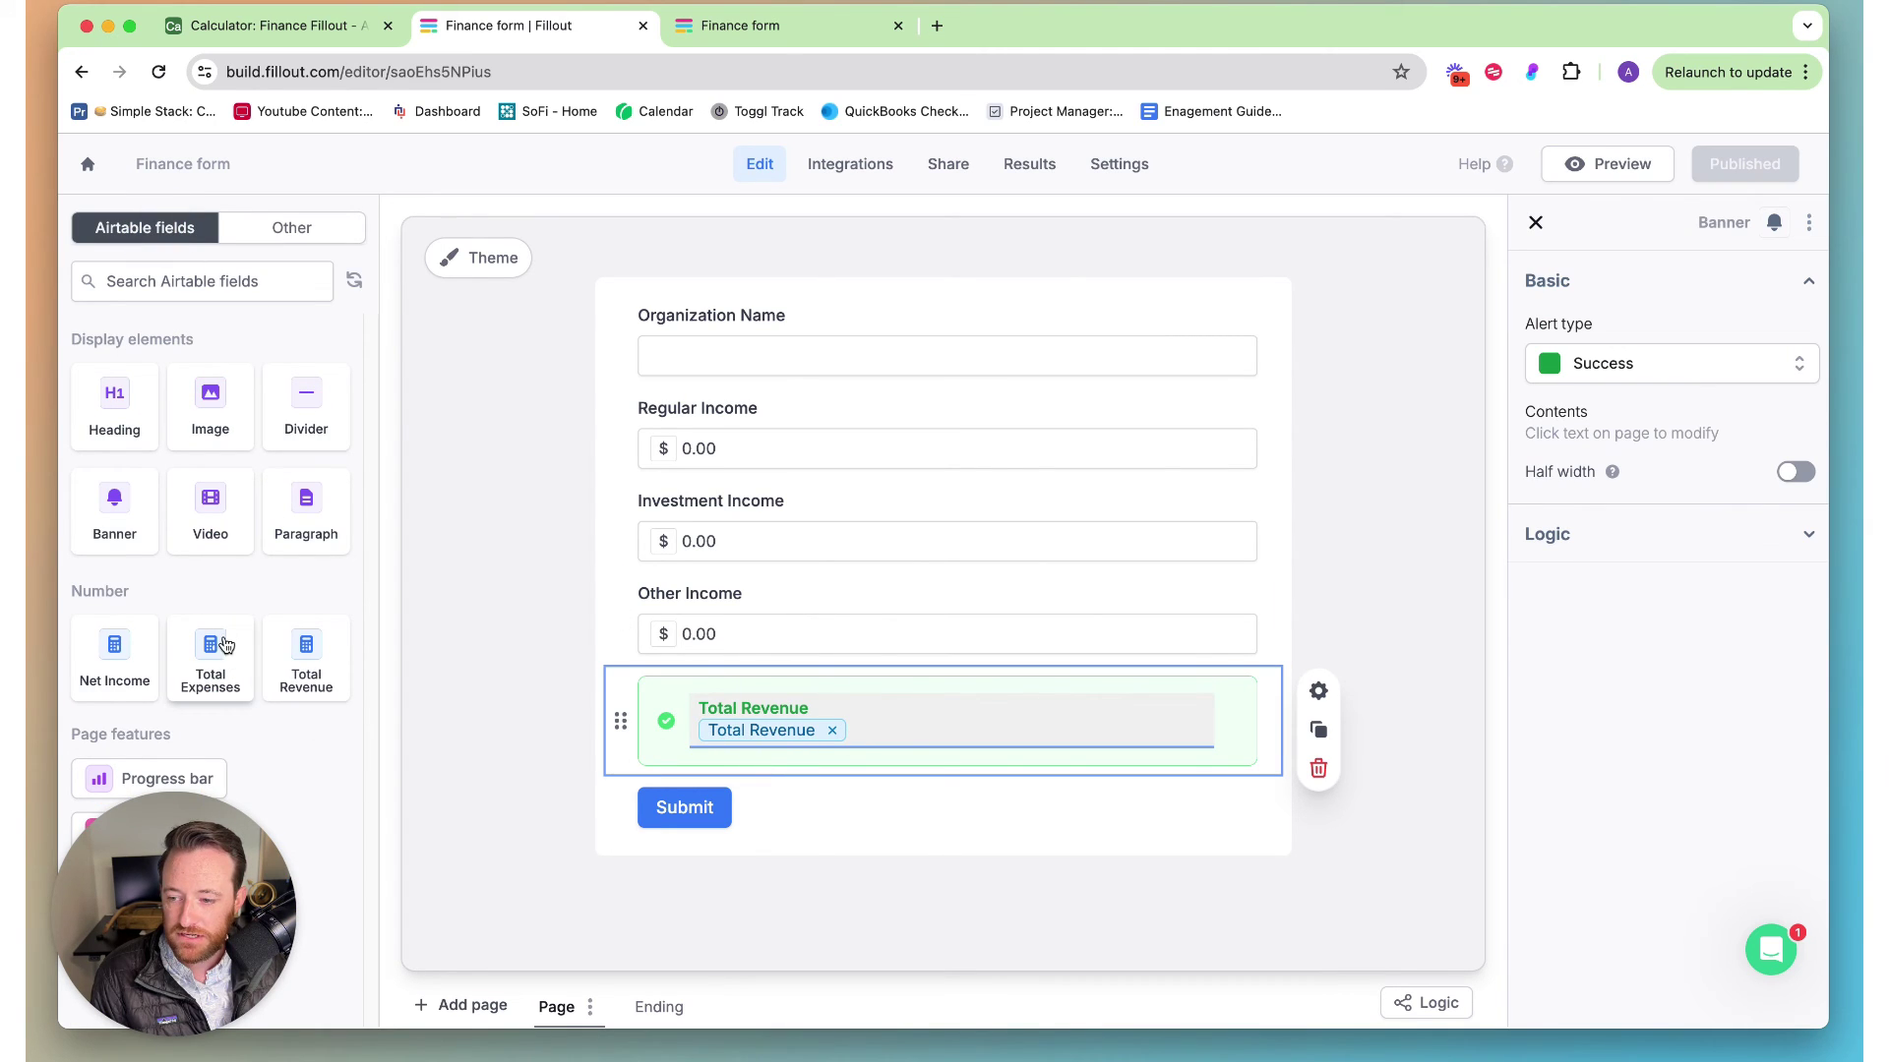
left_click_drag(303, 657, 661, 780)
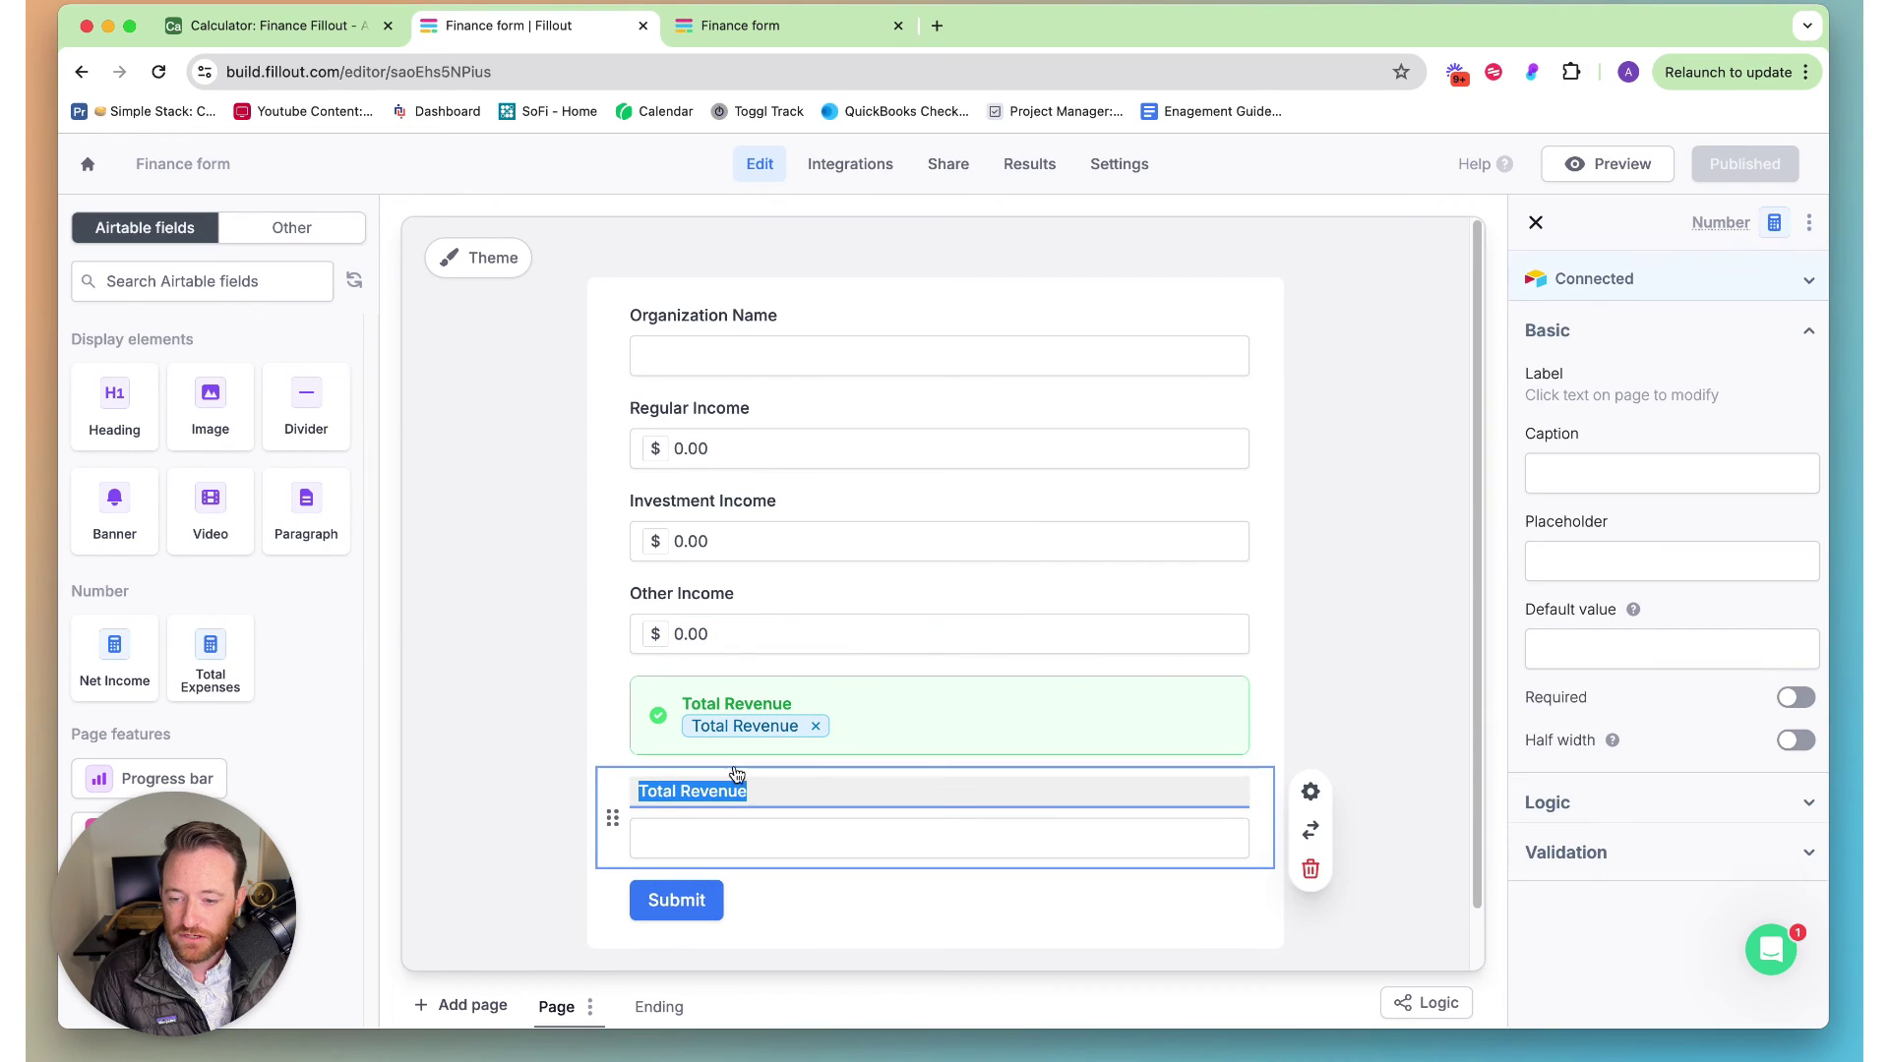
left_click(609, 787)
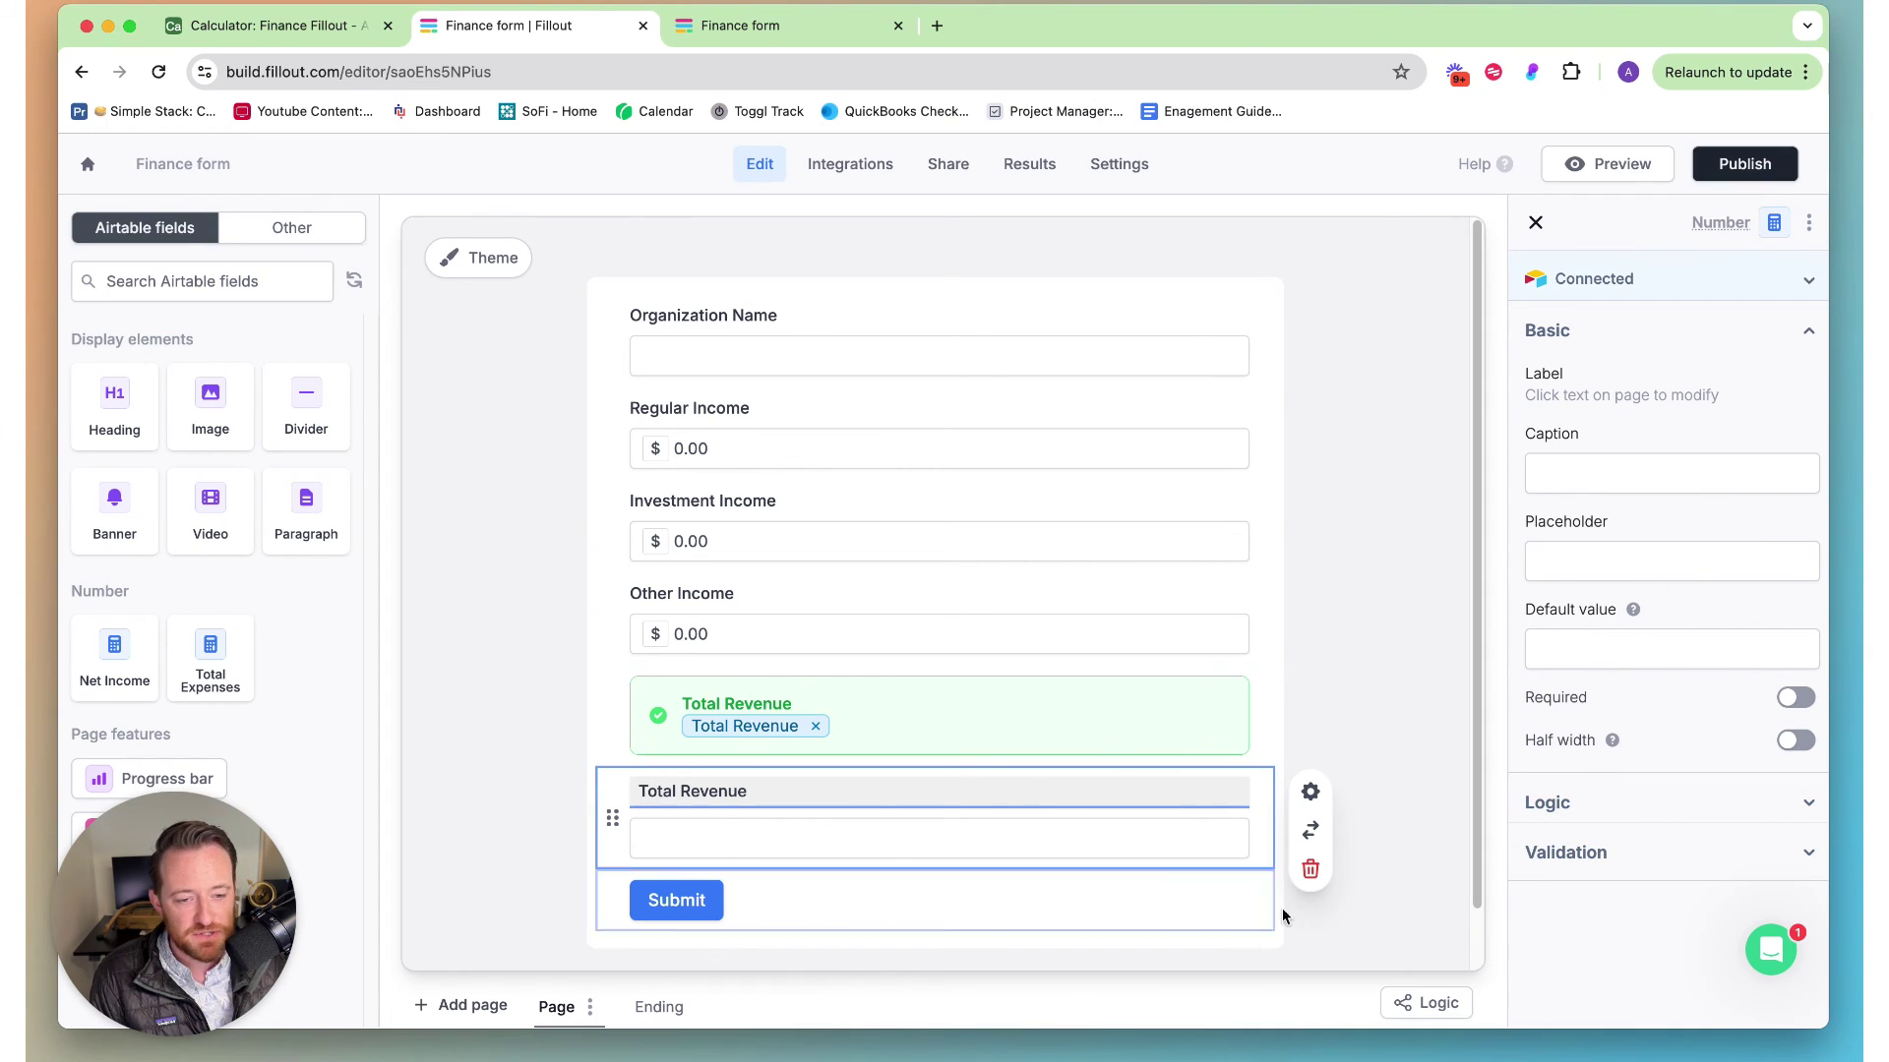
Step: Set the connected Total Revenue field to always be hidden on the form
left_click(1639, 805)
scroll(1717, 779, "down", 2)
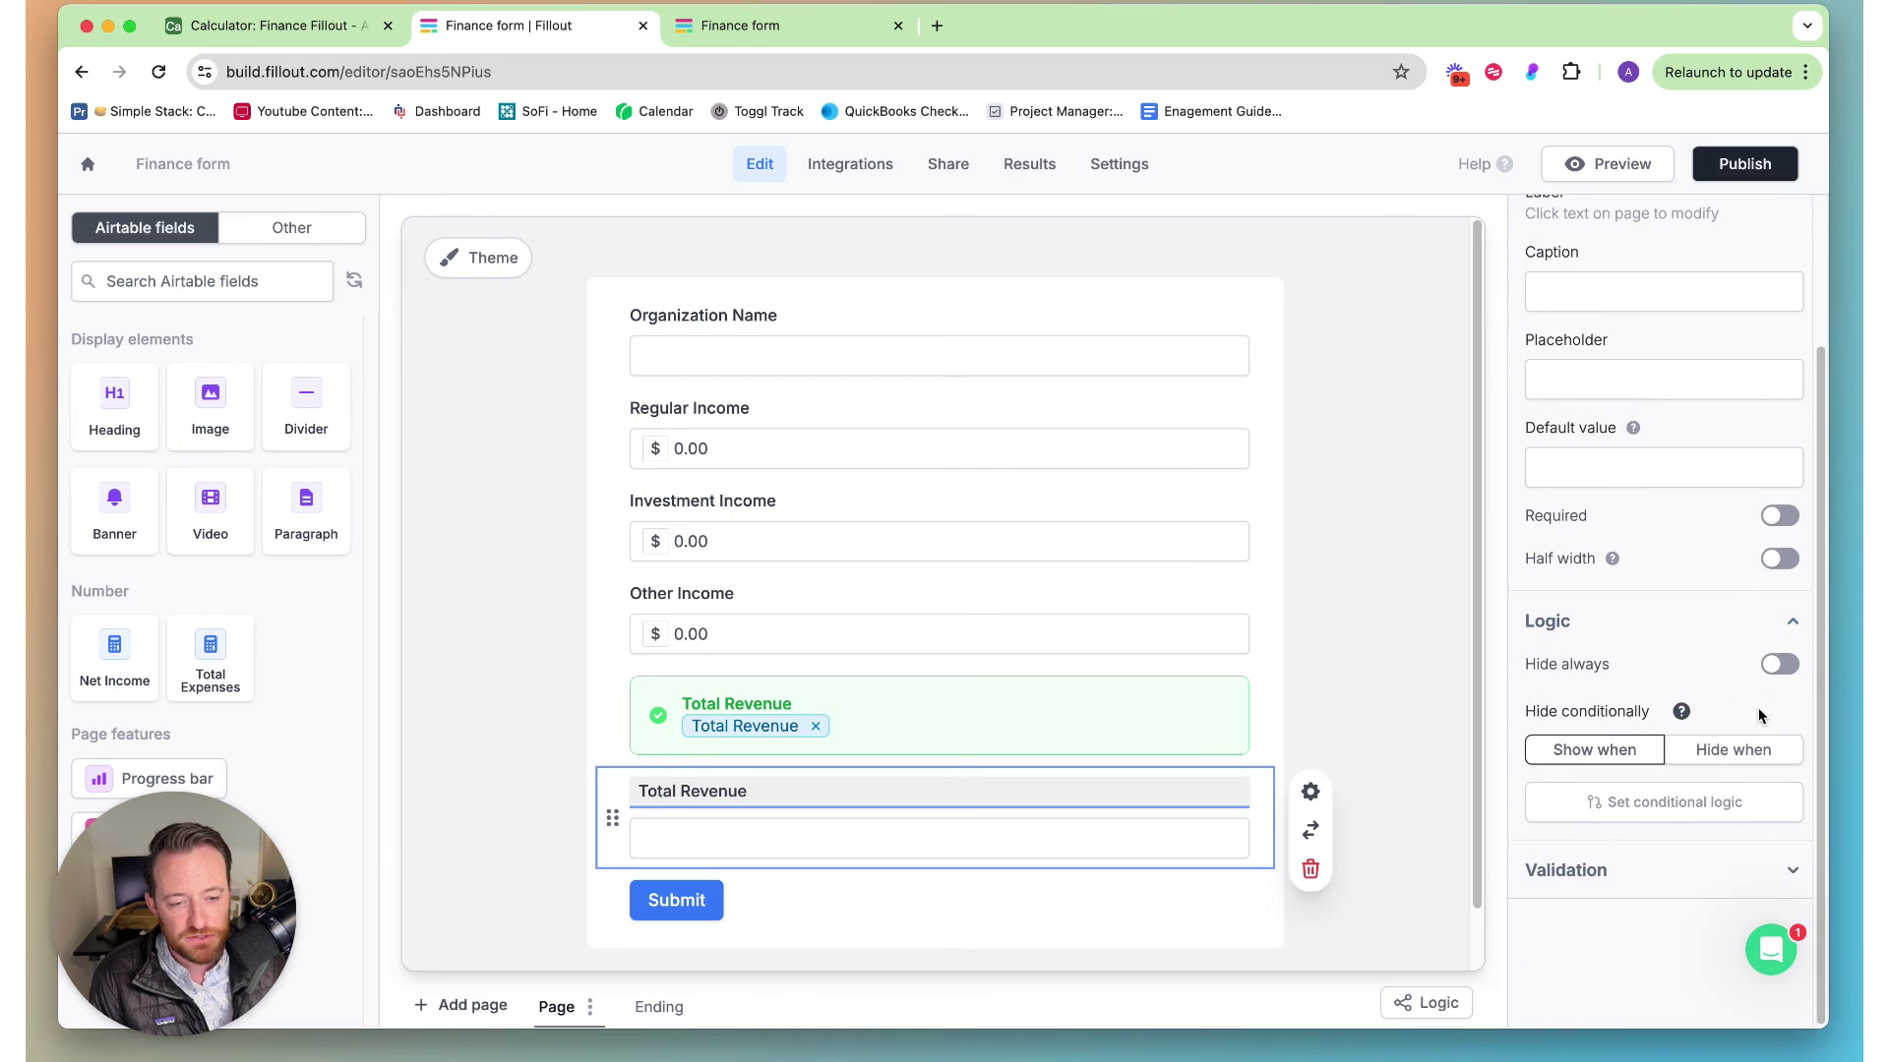
left_click(1778, 664)
Step: Set the hidden Total Revenue field's default value to the Total Revenue calculation and publish the form again
left_click(712, 848)
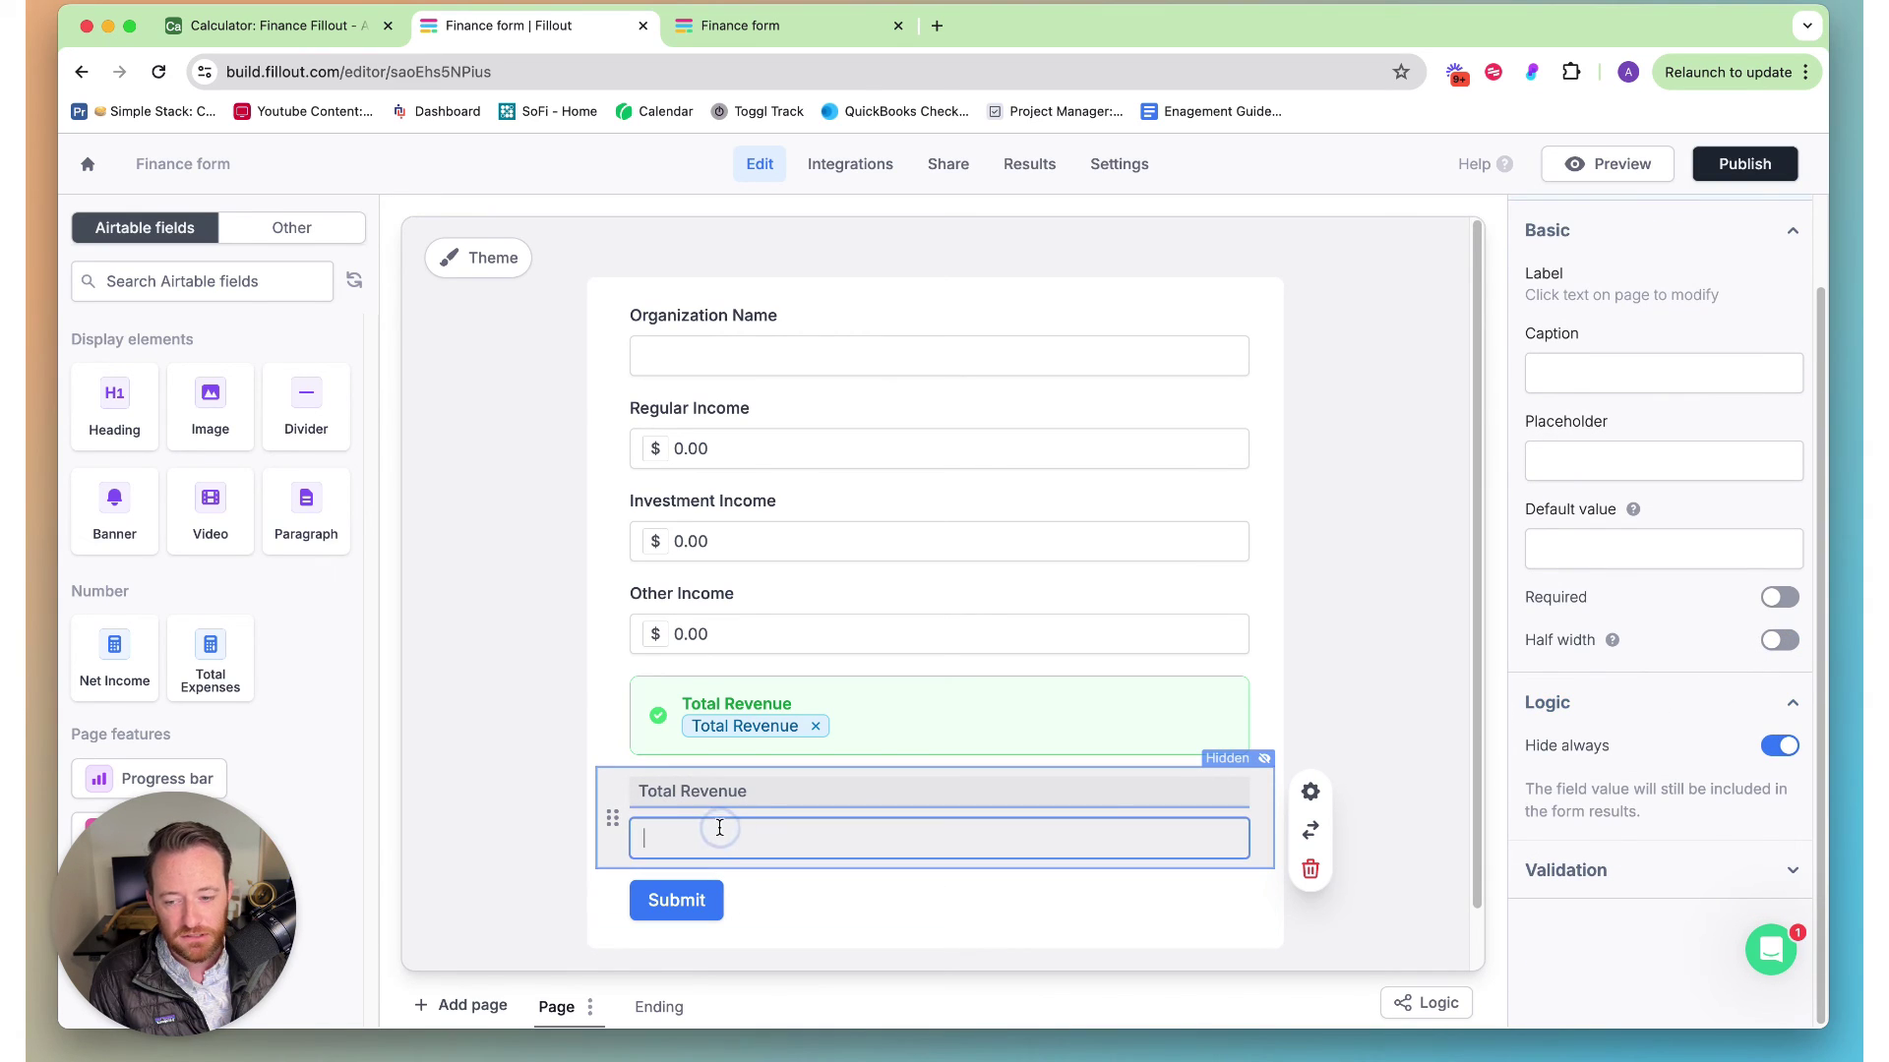
left_click(1780, 549)
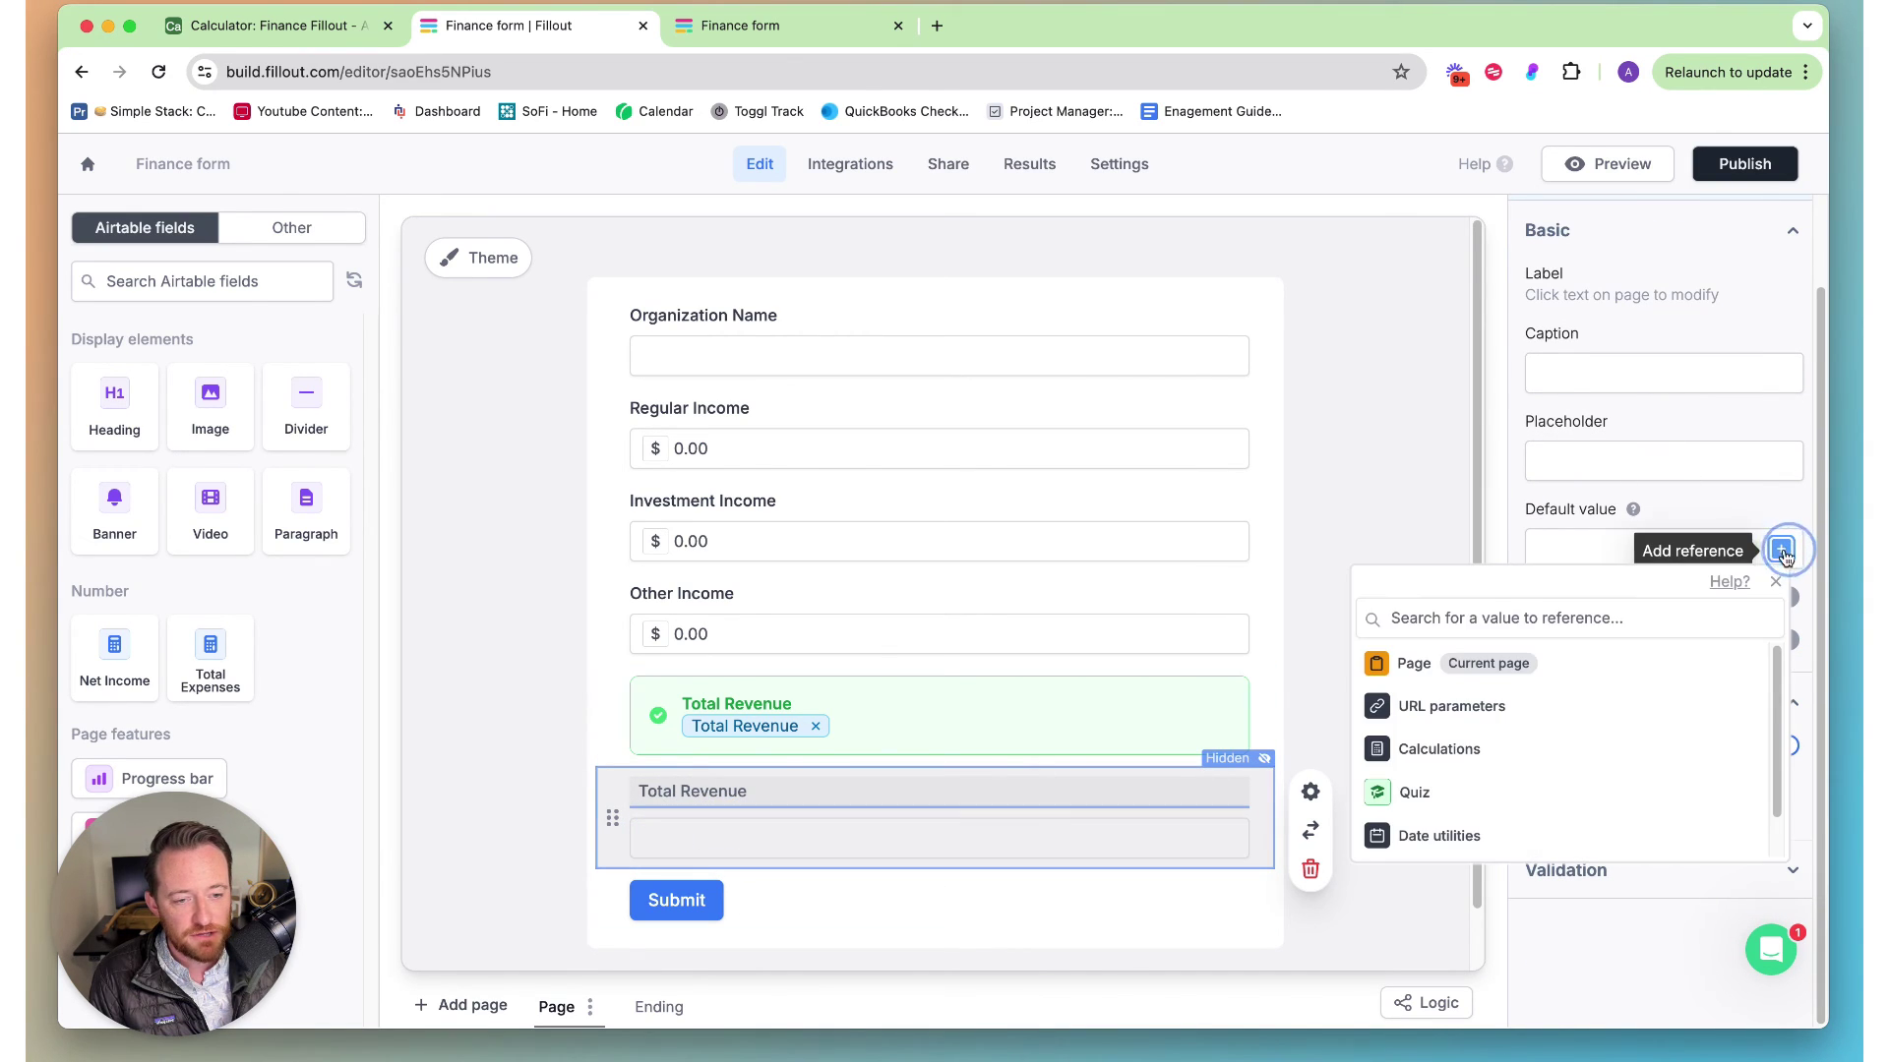
left_click(1564, 740)
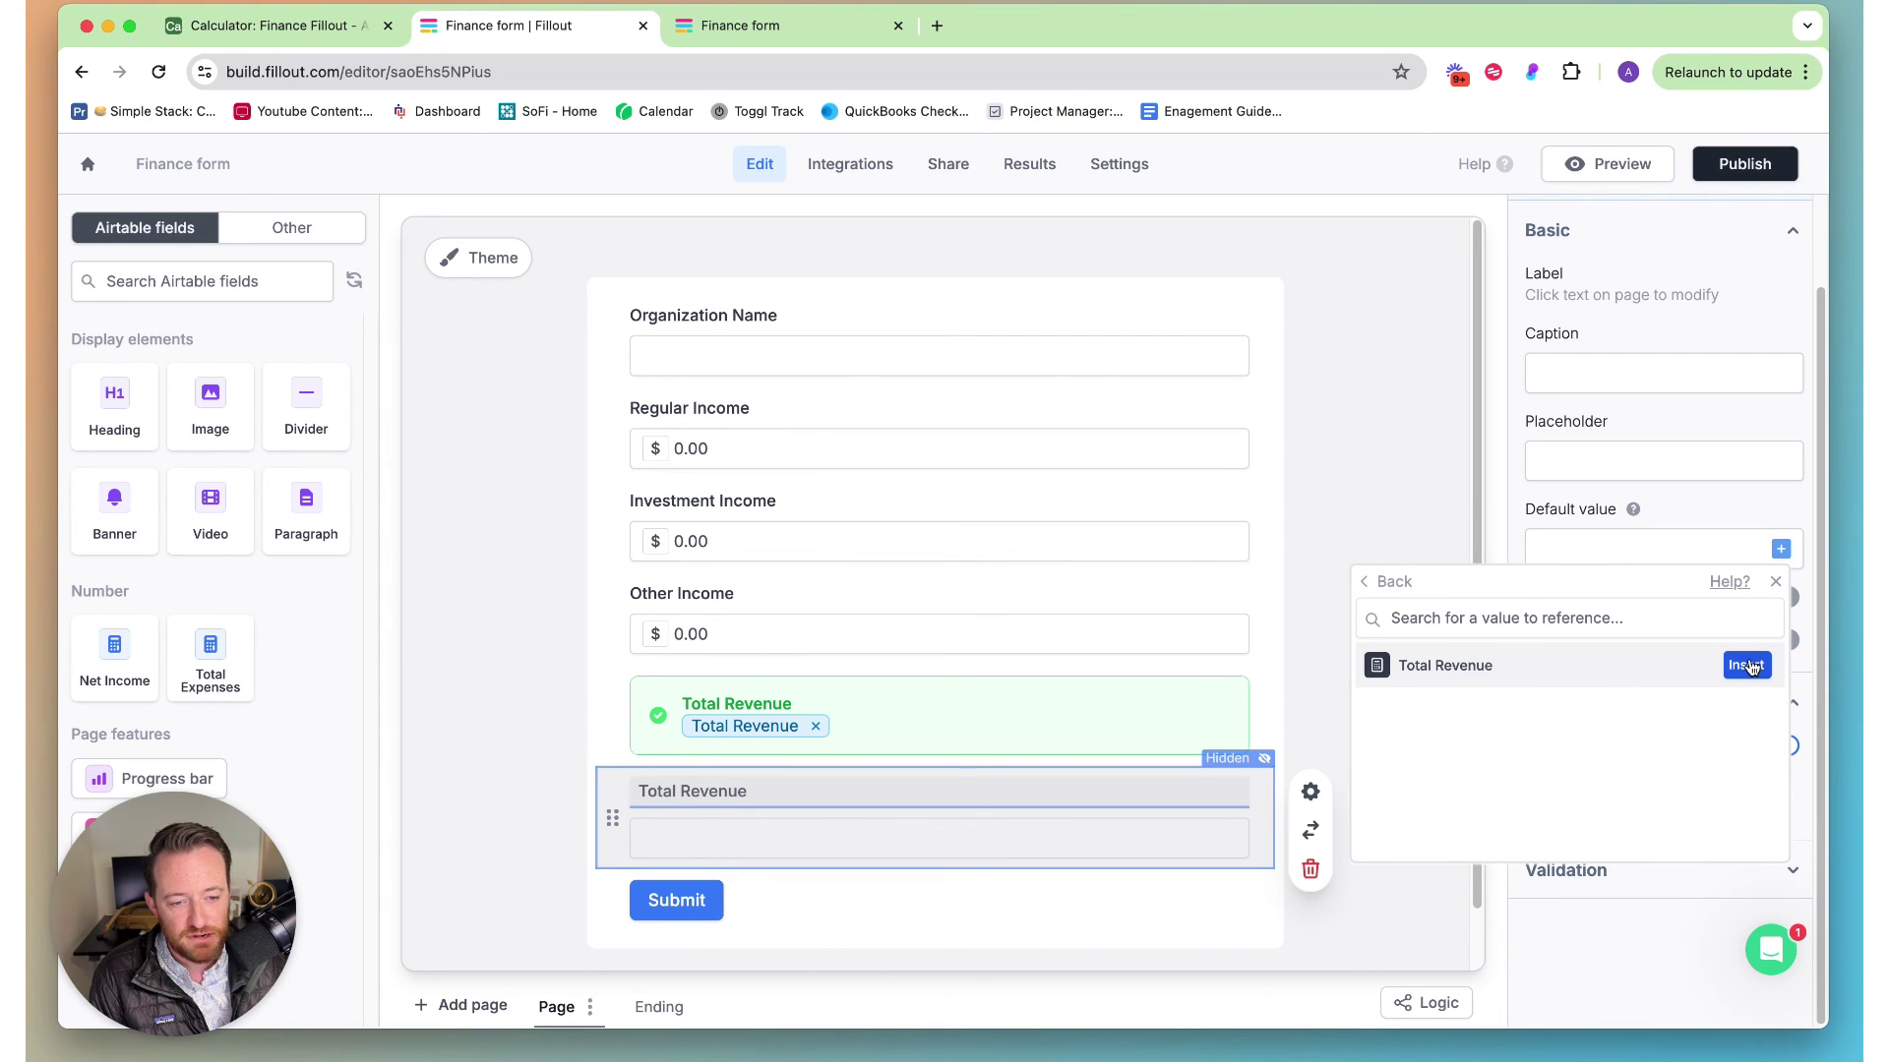
left_click(1747, 666)
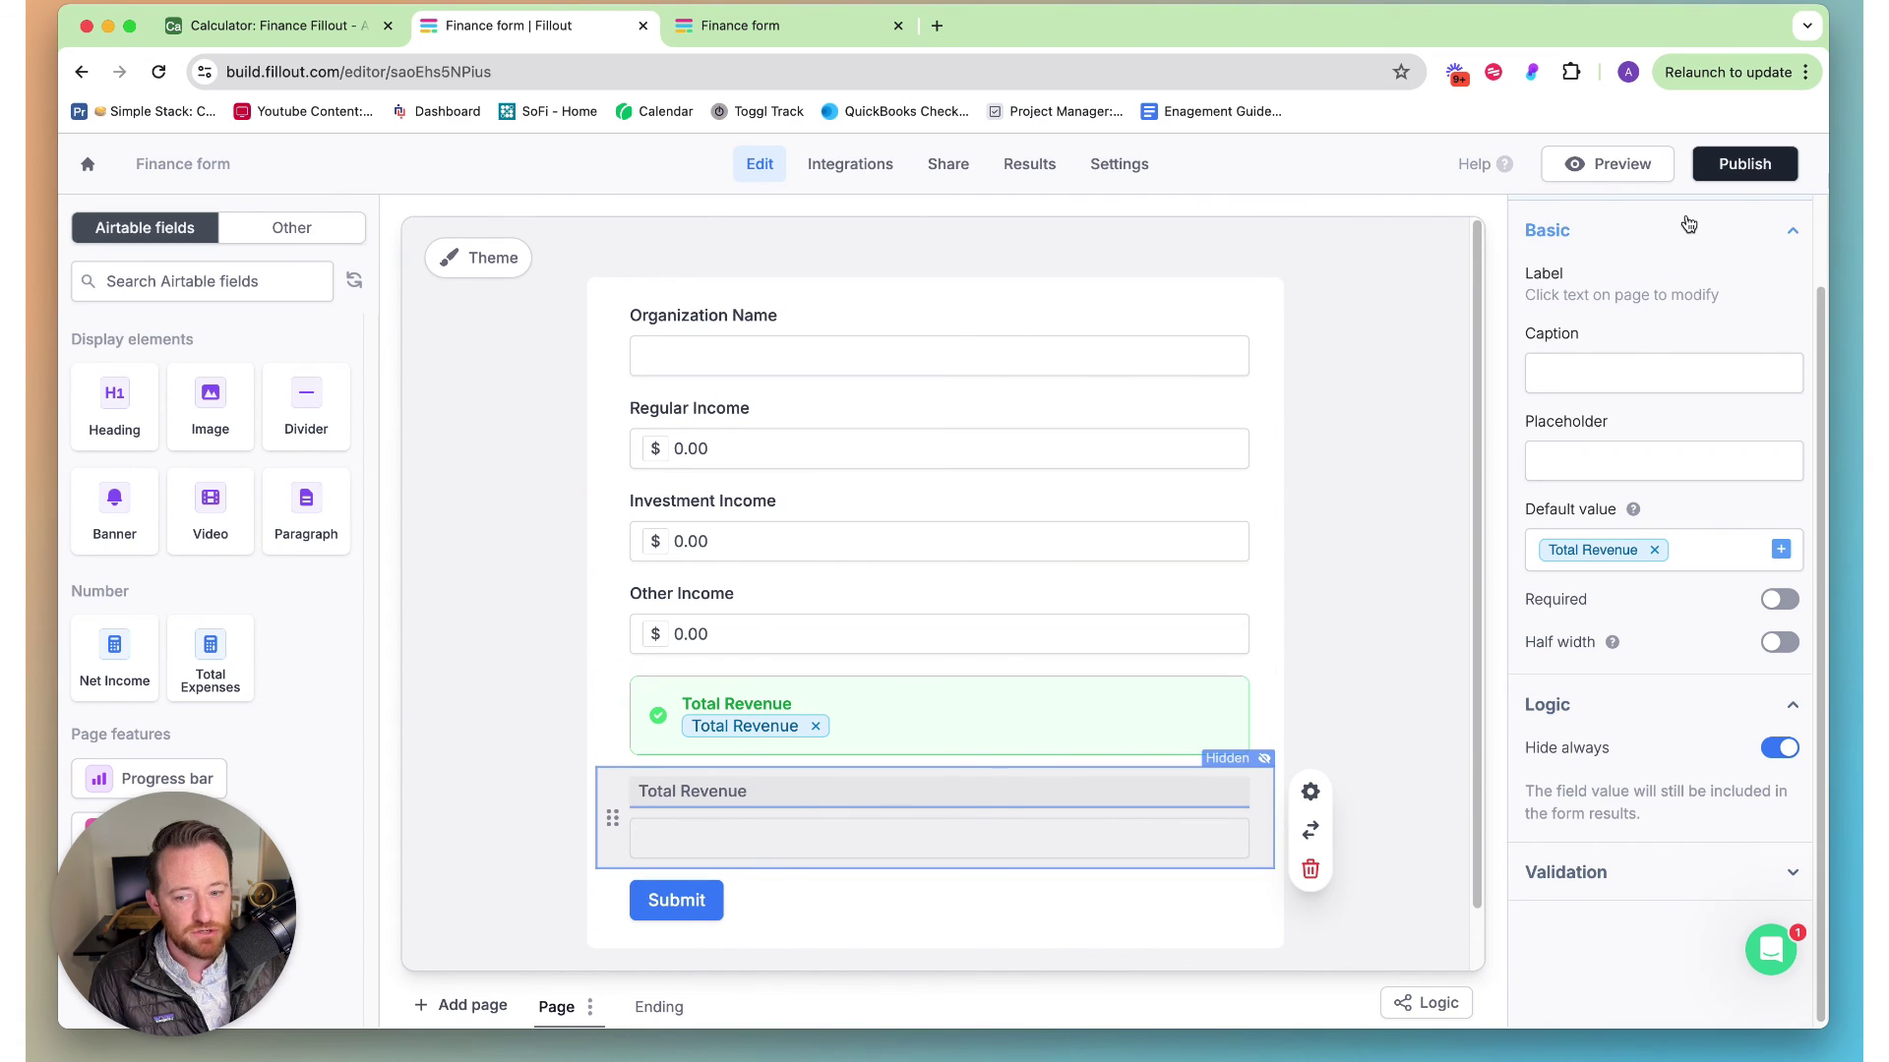
left_click(1744, 167)
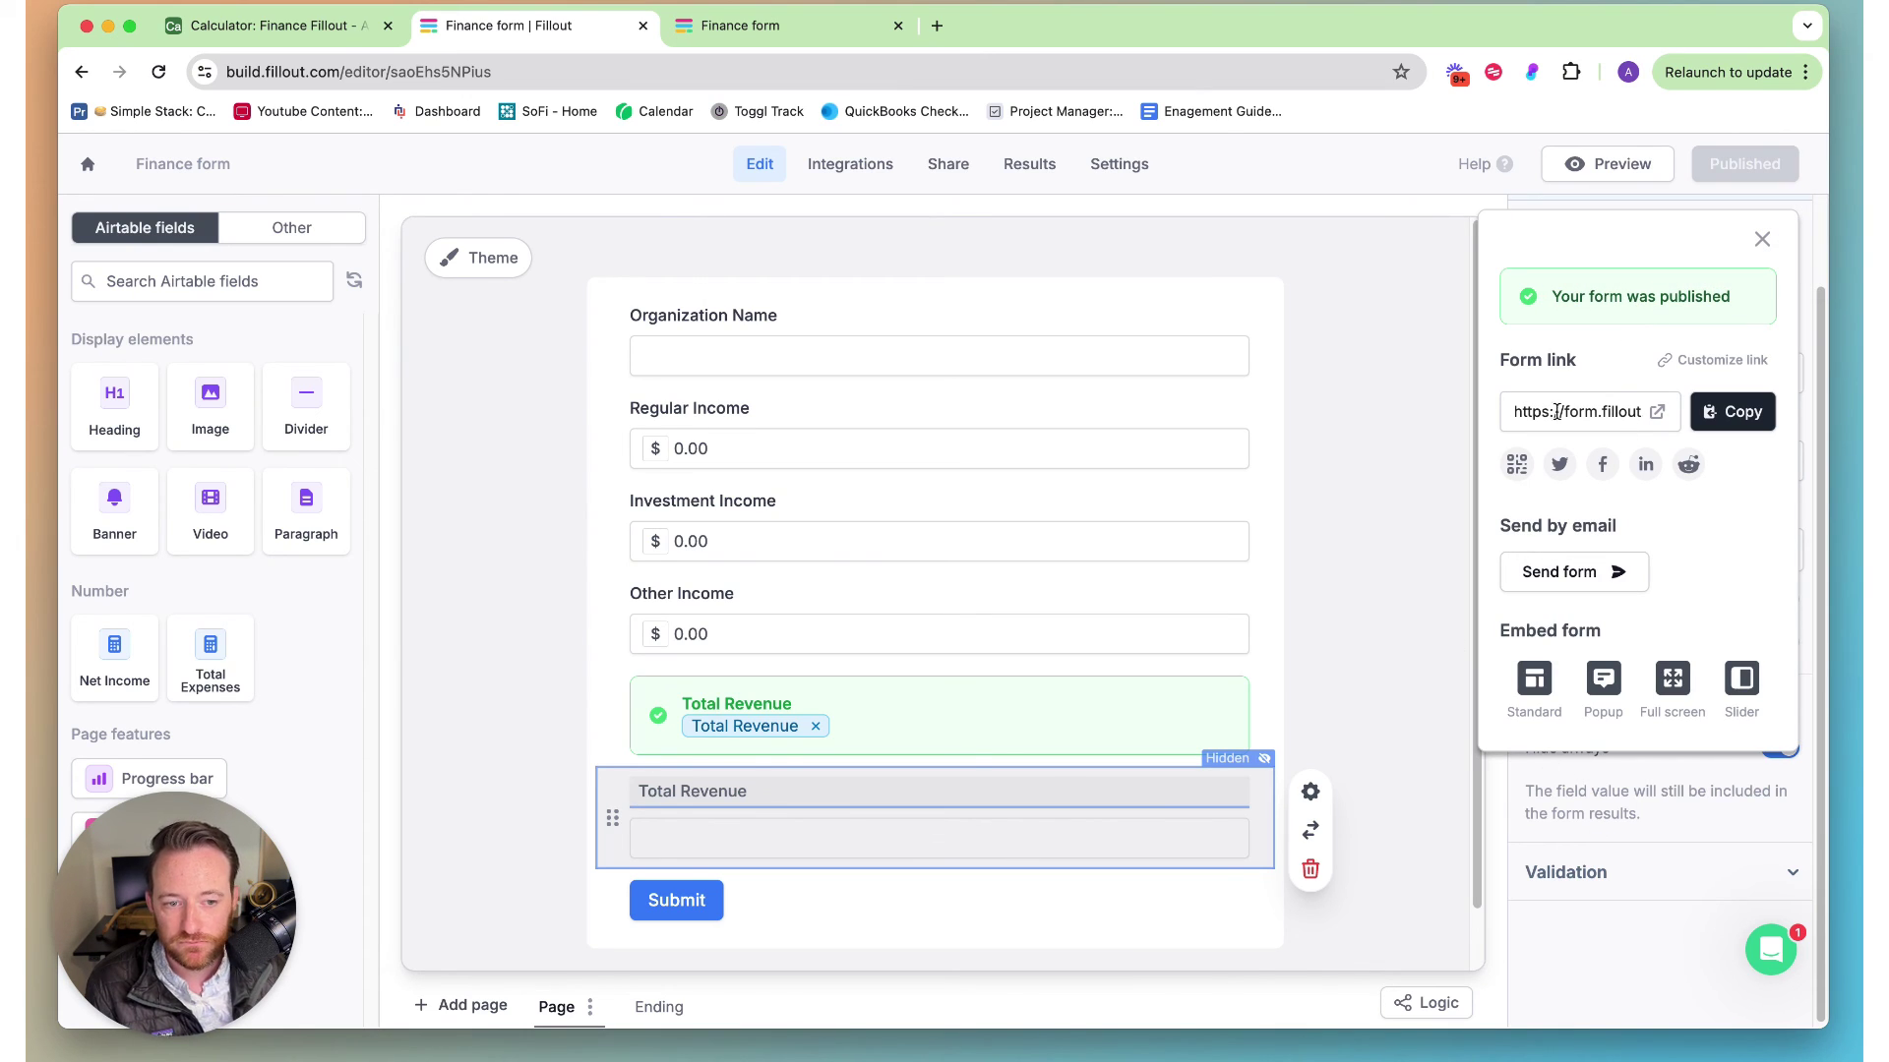
Step: Open the published form and compare the filled-in Test organization entry with the form layout and hidden Total Revenue field in the editor
left_click(1657, 411)
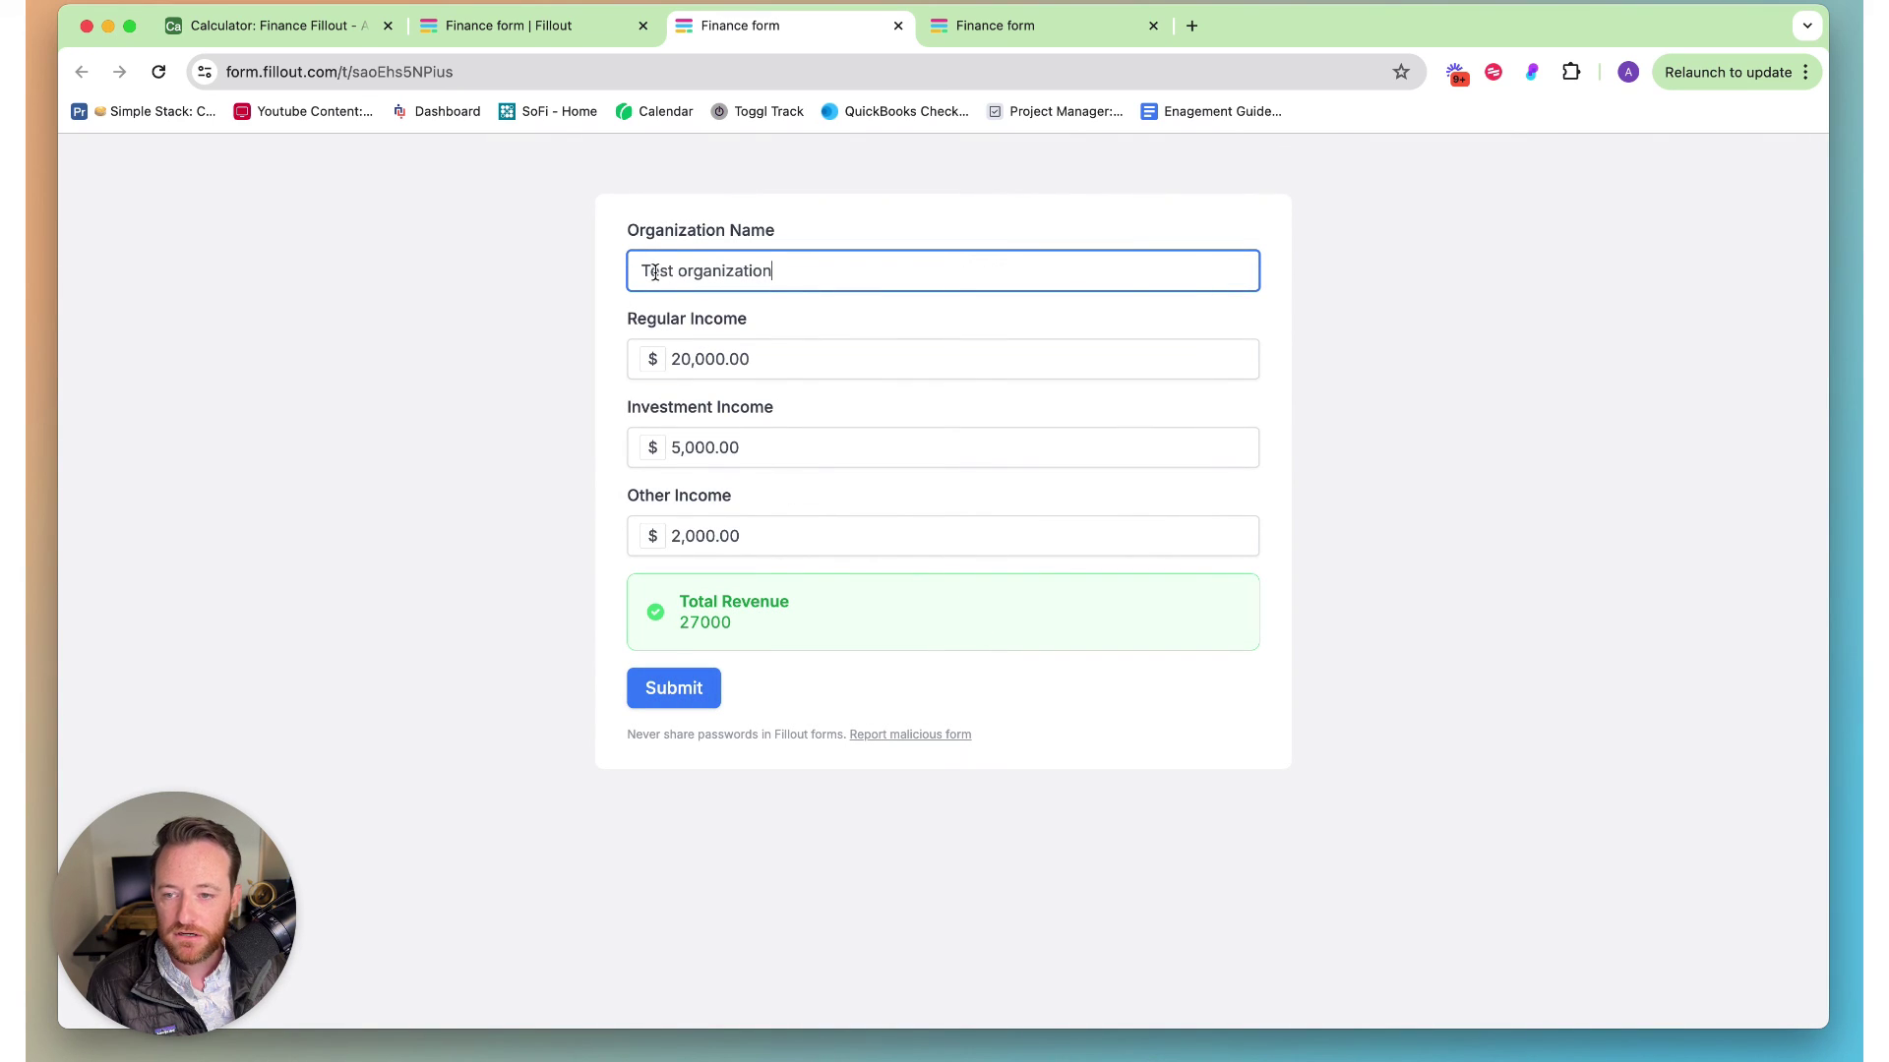
left_click(642, 270)
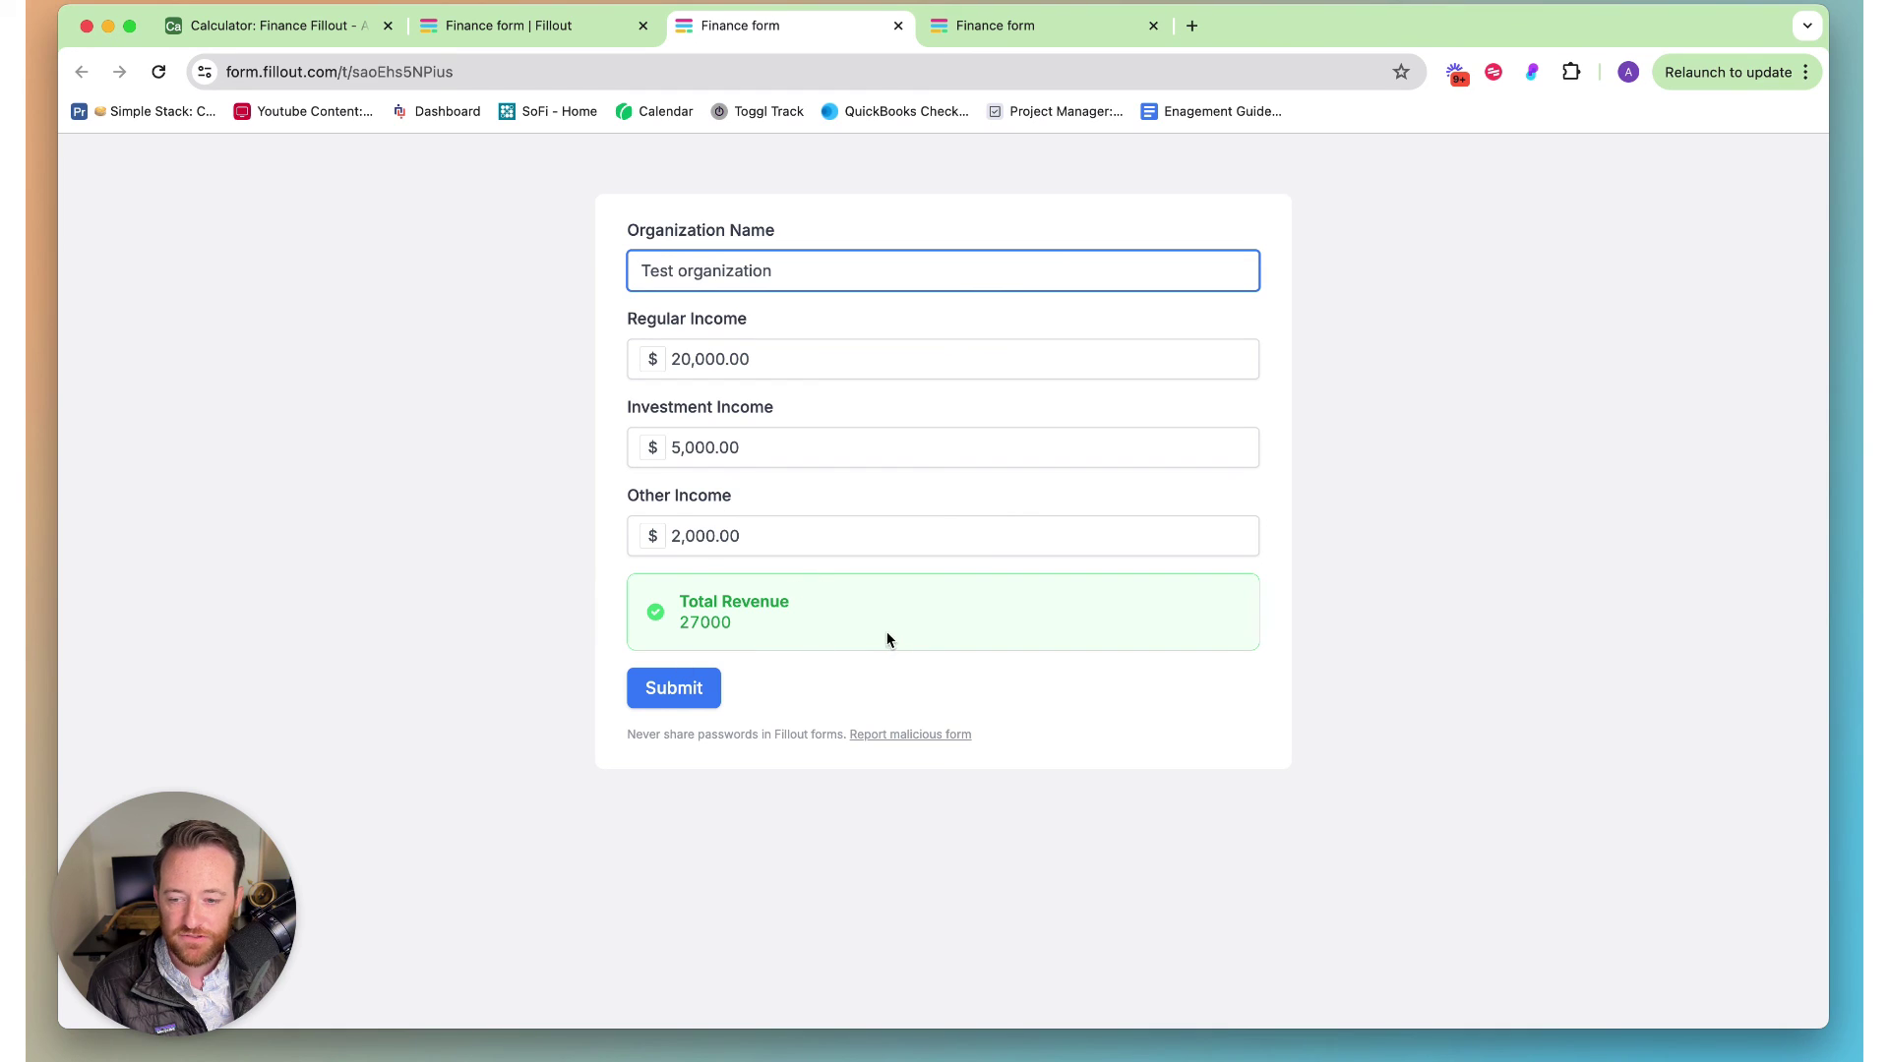
left_click(521, 40)
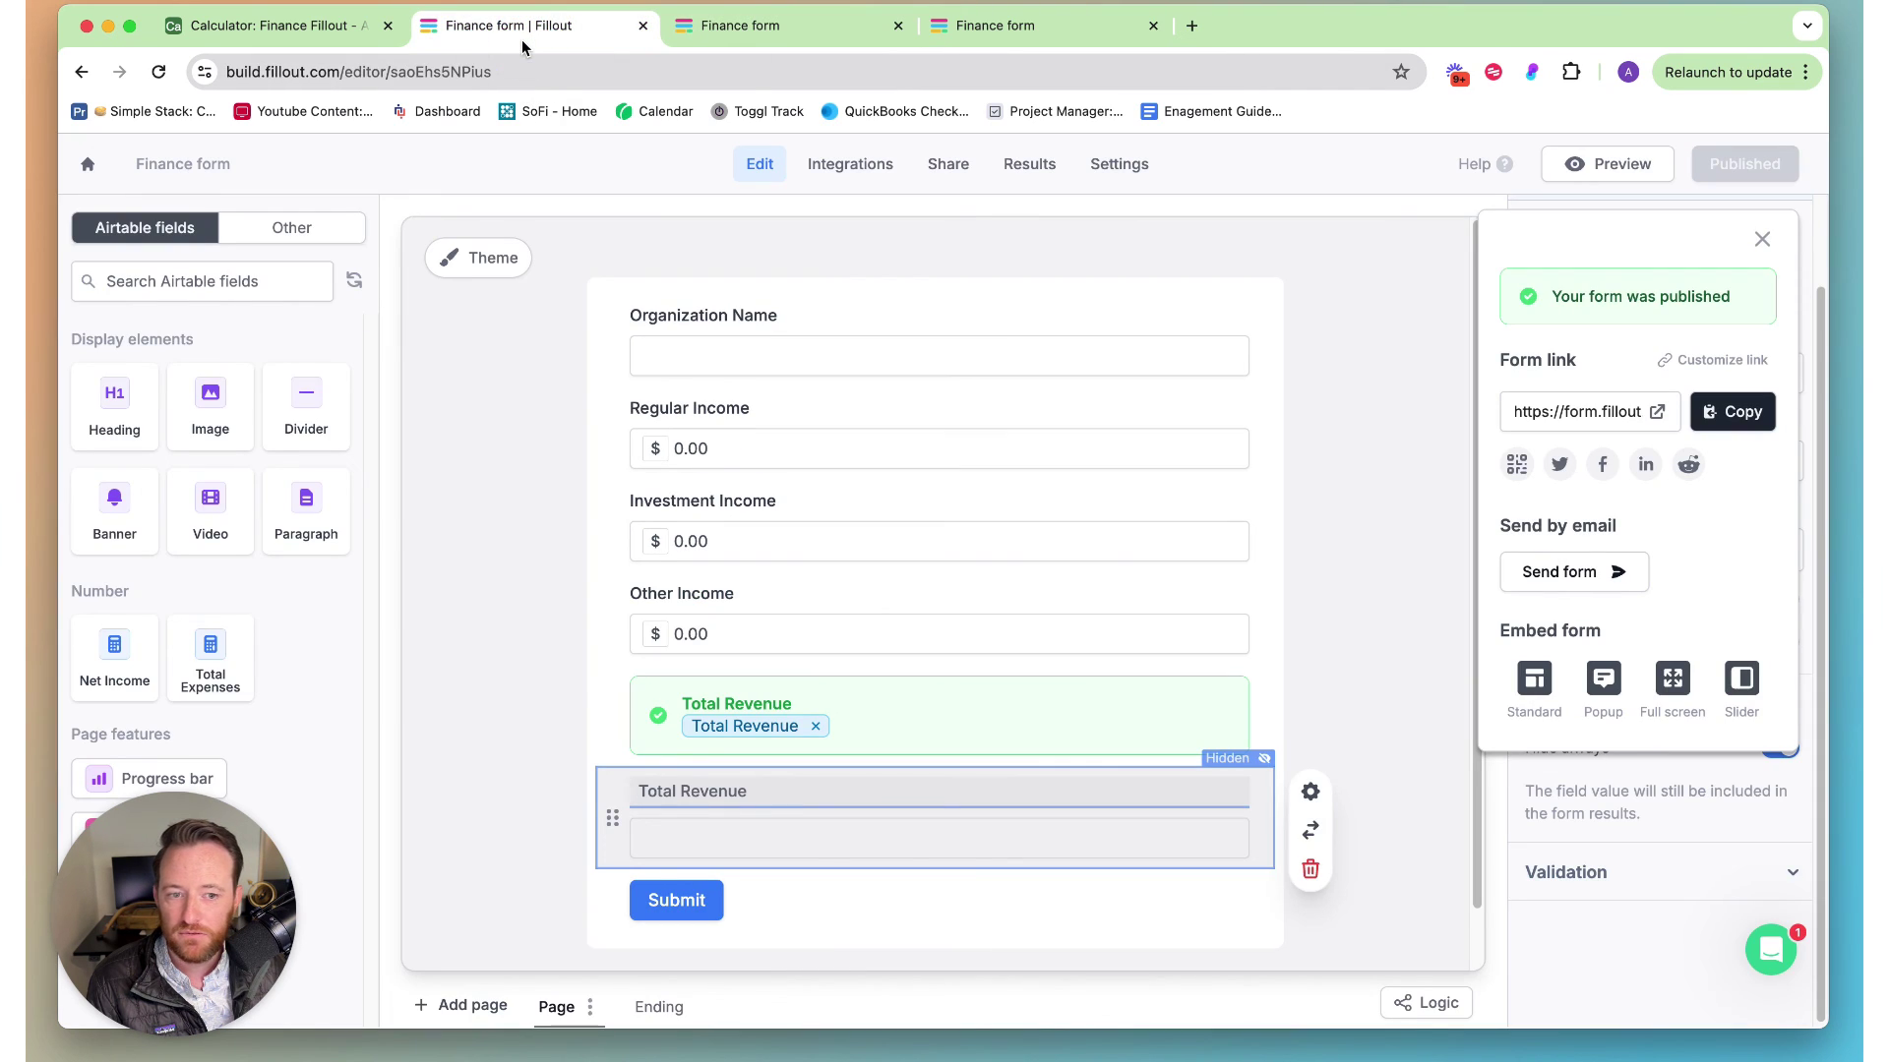
left_click(742, 30)
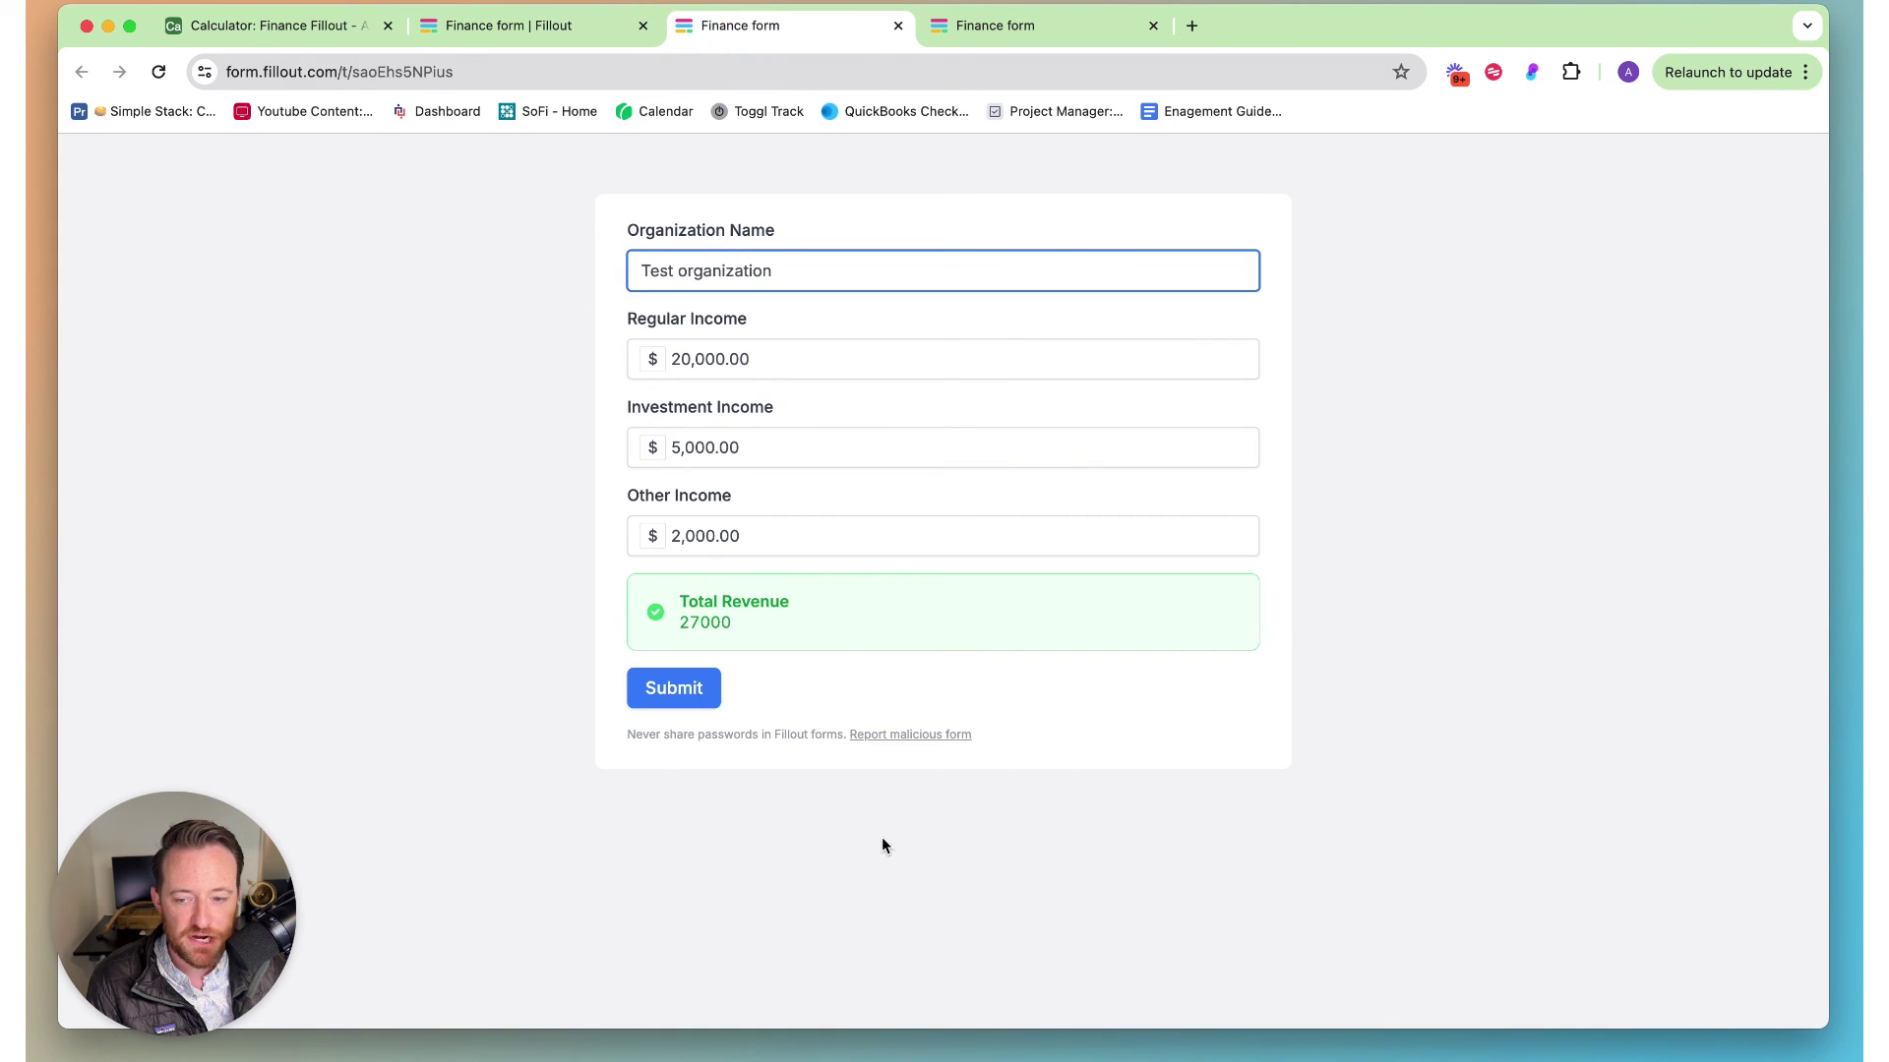
Step: Submit the Test organization entry on the live form and check its Total Revenue cell in Airtable's Finance Fillout table
left_click(679, 692)
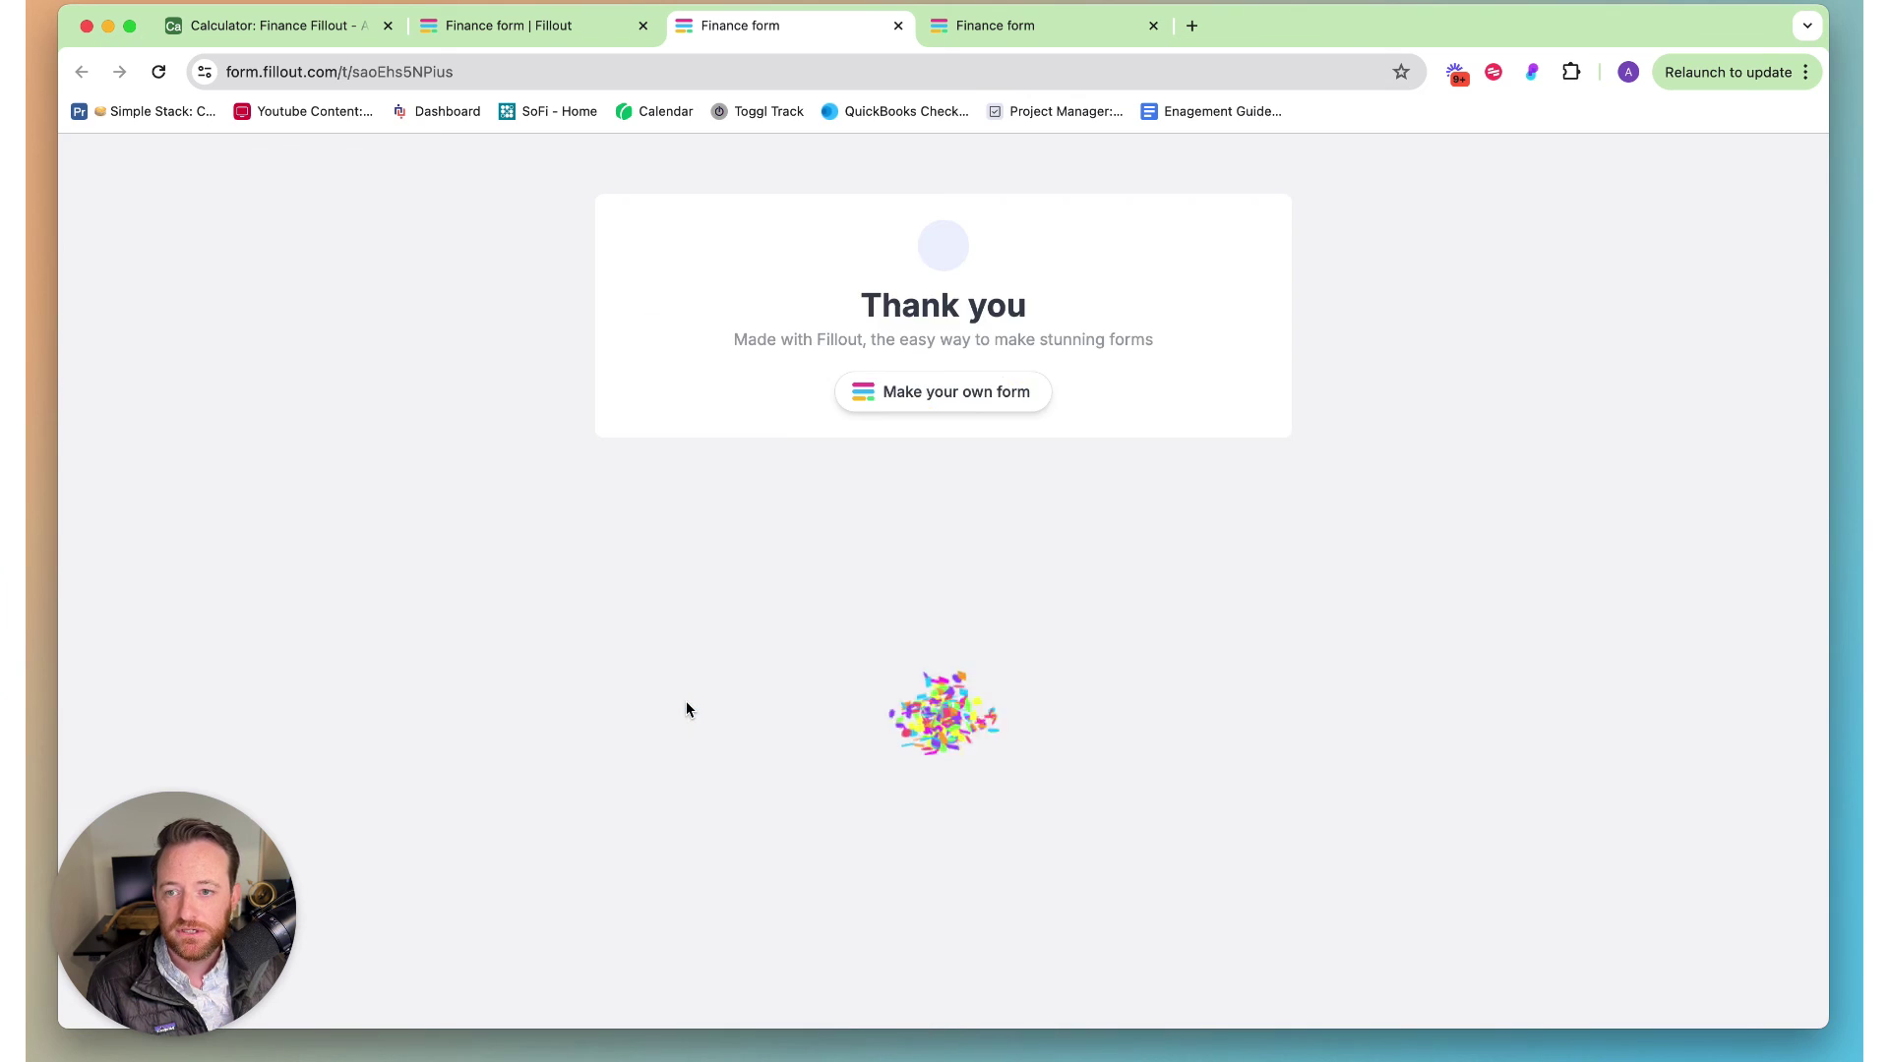
left_click(293, 28)
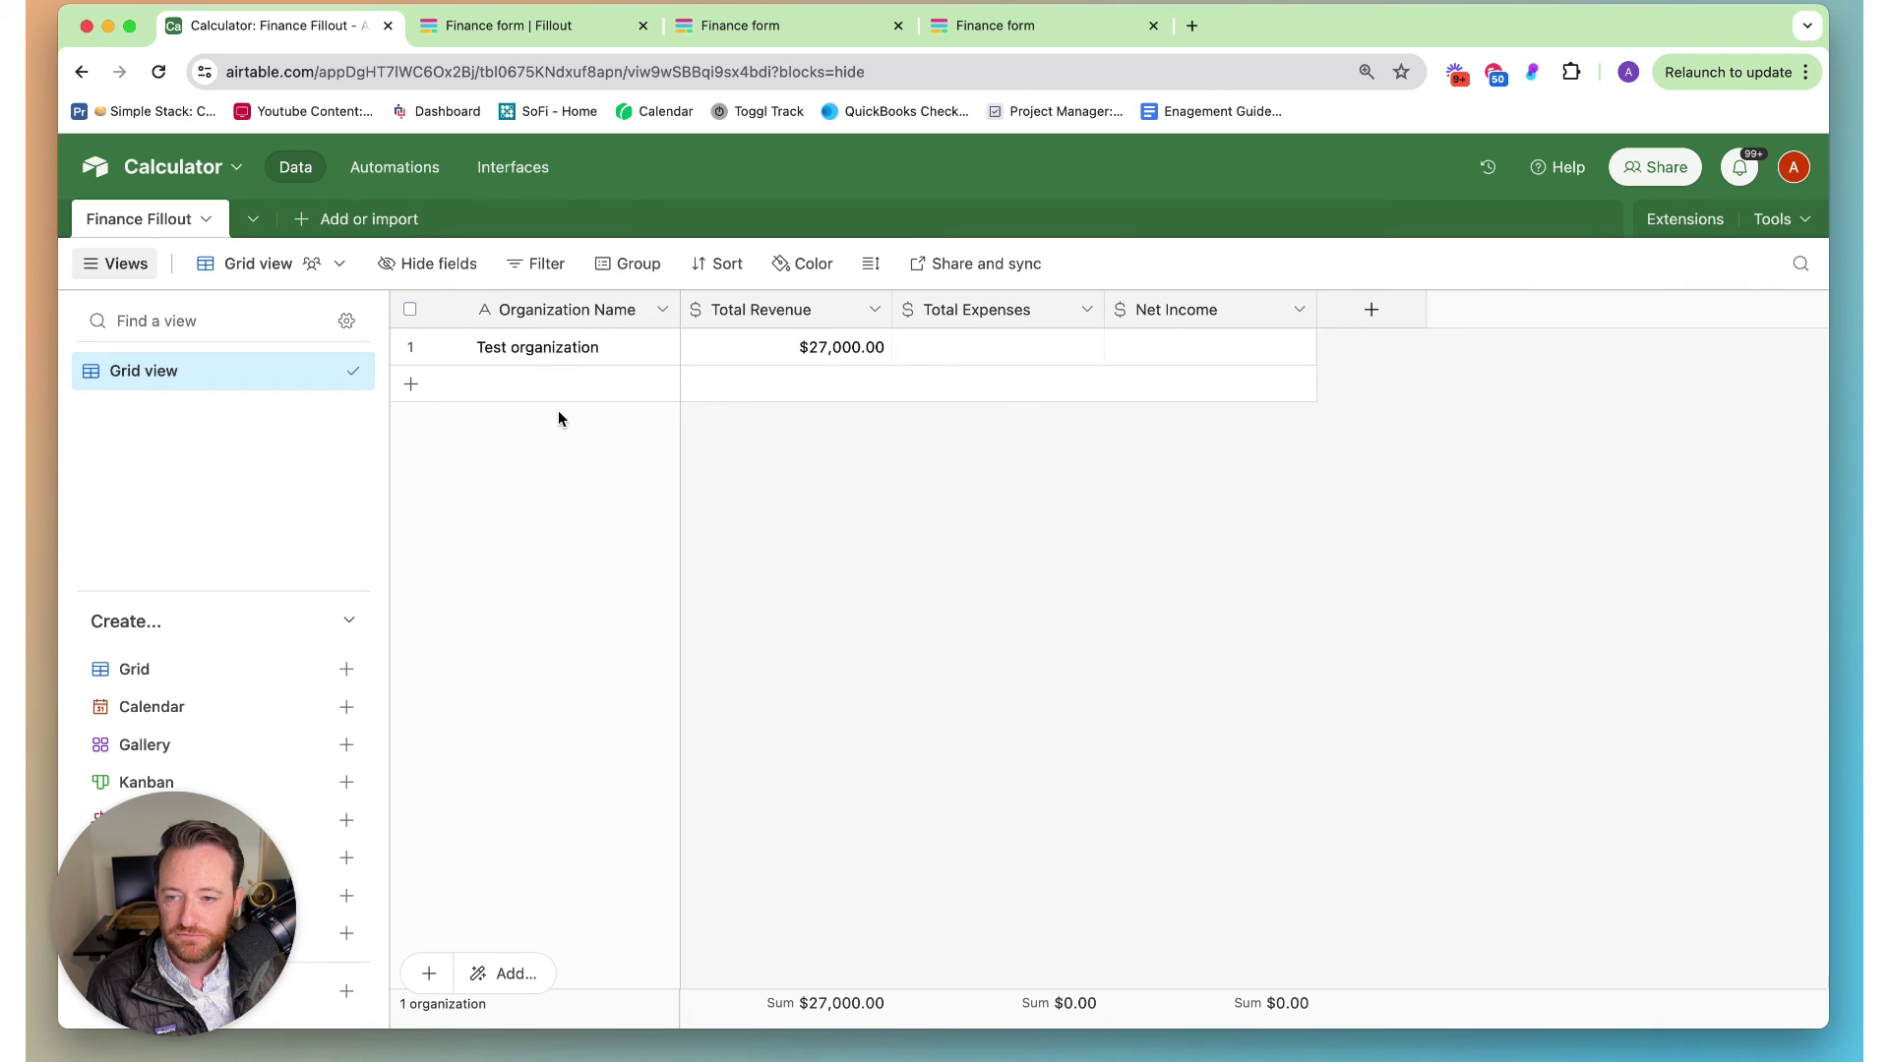
left_click(764, 356)
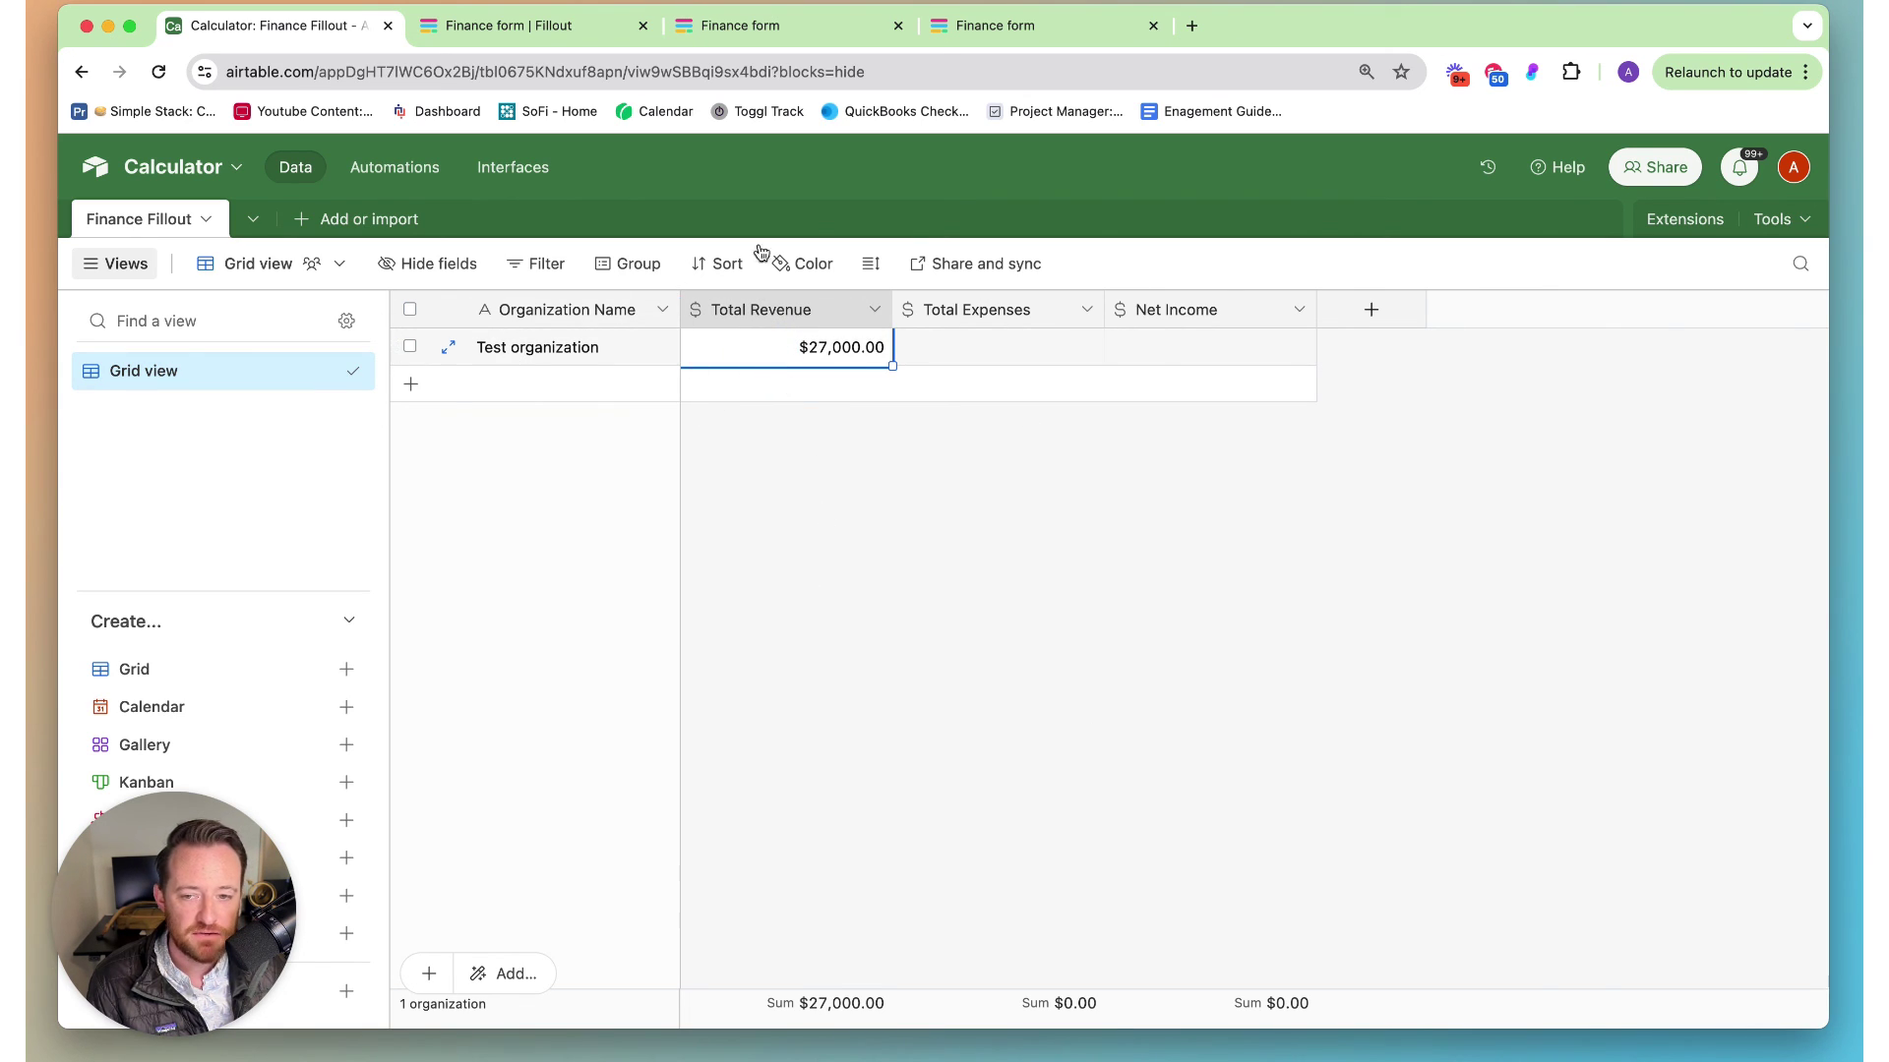